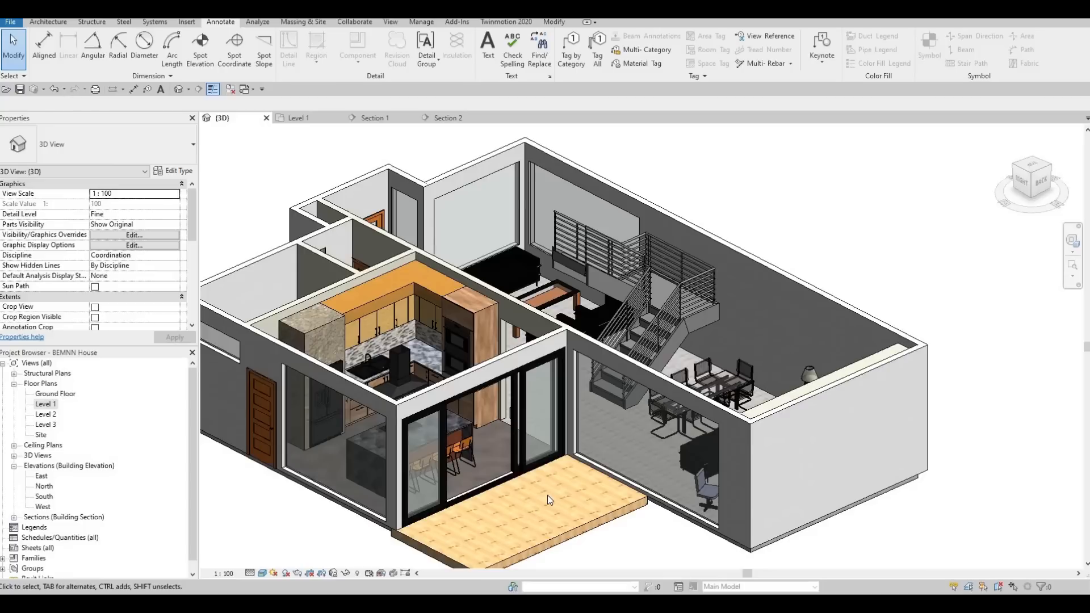
Divide the dining room's glass wall into four equal panels by placing vertical curtain grid lines at the panel midpoints.
{"action": "middle_click_drag", "start_coordinate": [634, 474], "coordinate": [686, 421], "text": "shift"}
{"action": "scroll", "coordinate": [686, 421], "scroll_direction": "up", "scroll_amount": 3}
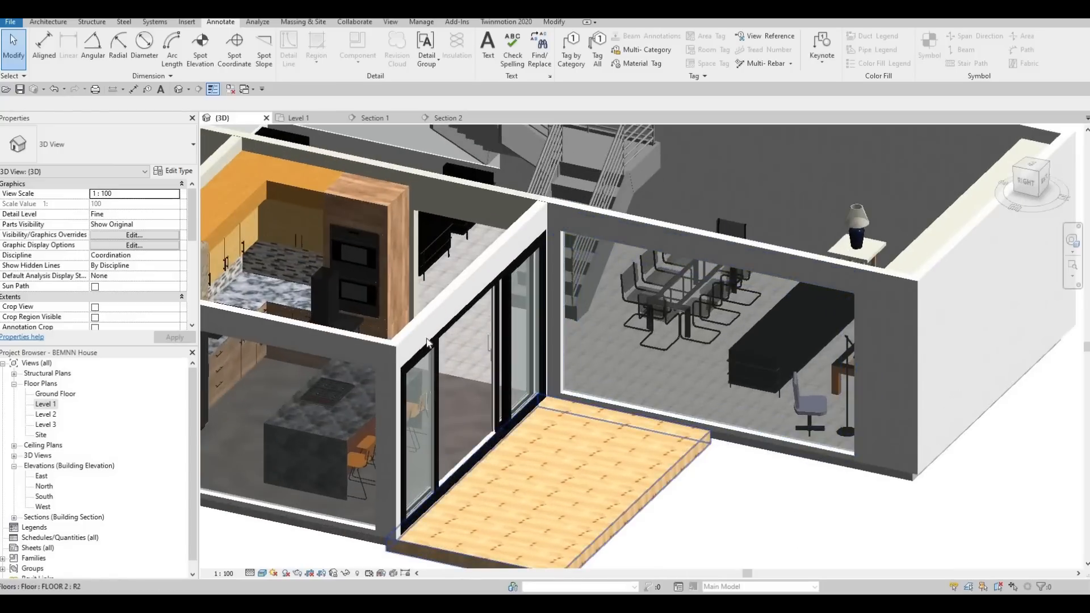
{"action": "left_click", "coordinate": [47, 21]}
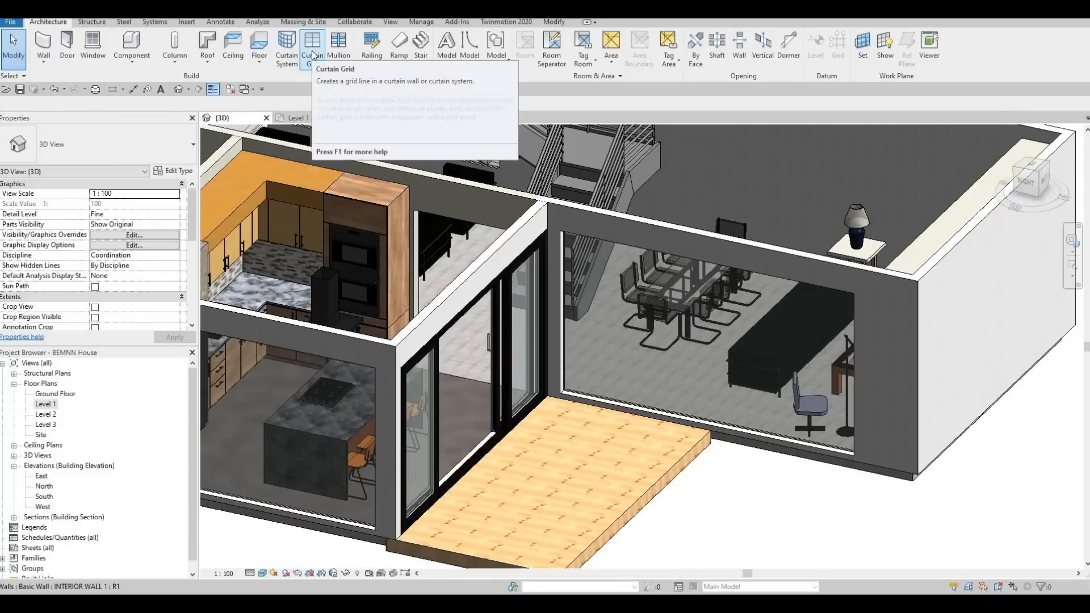
{"action": "left_click", "coordinate": [713, 264]}
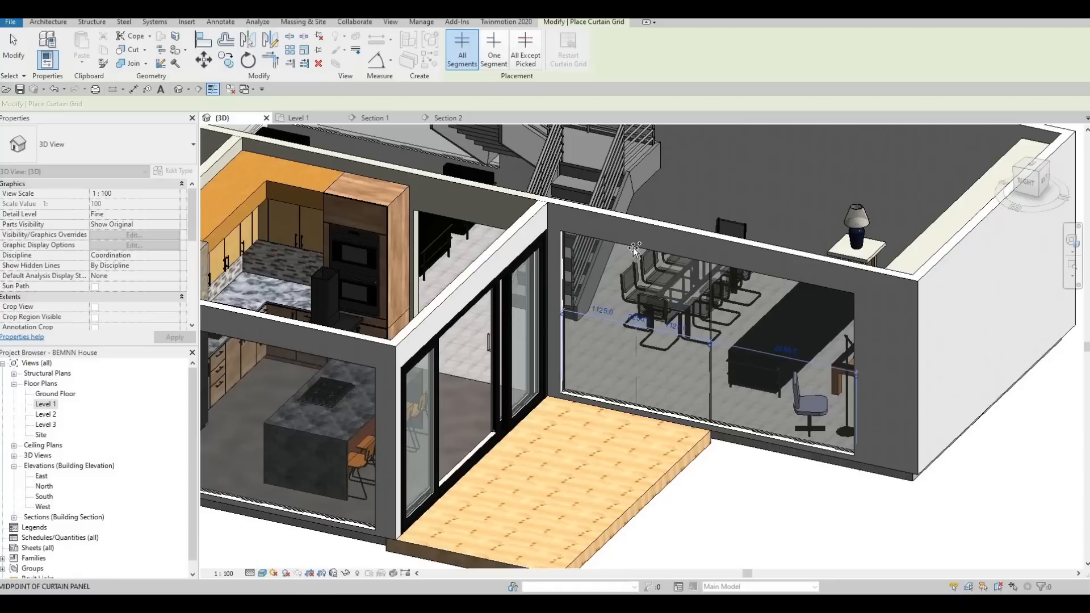
{"action": "left_click", "coordinate": [776, 272]}
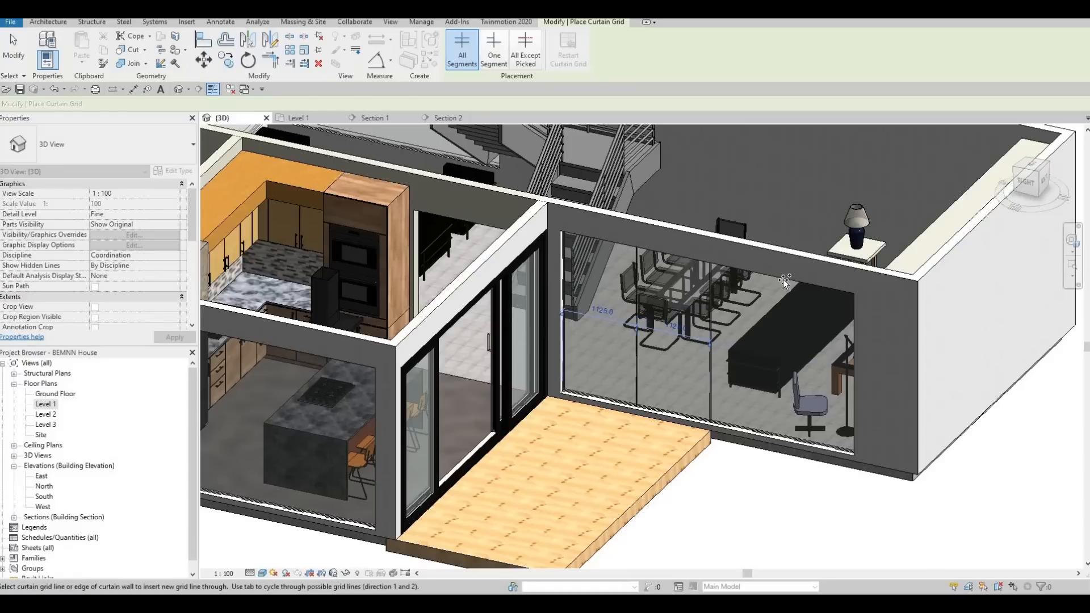
Place two vertical curtain grid lines on the kitchen's glass wall beside the wooden exterior door.
{"action": "middle_click_drag", "start_coordinate": [274, 346], "coordinate": [597, 301]}
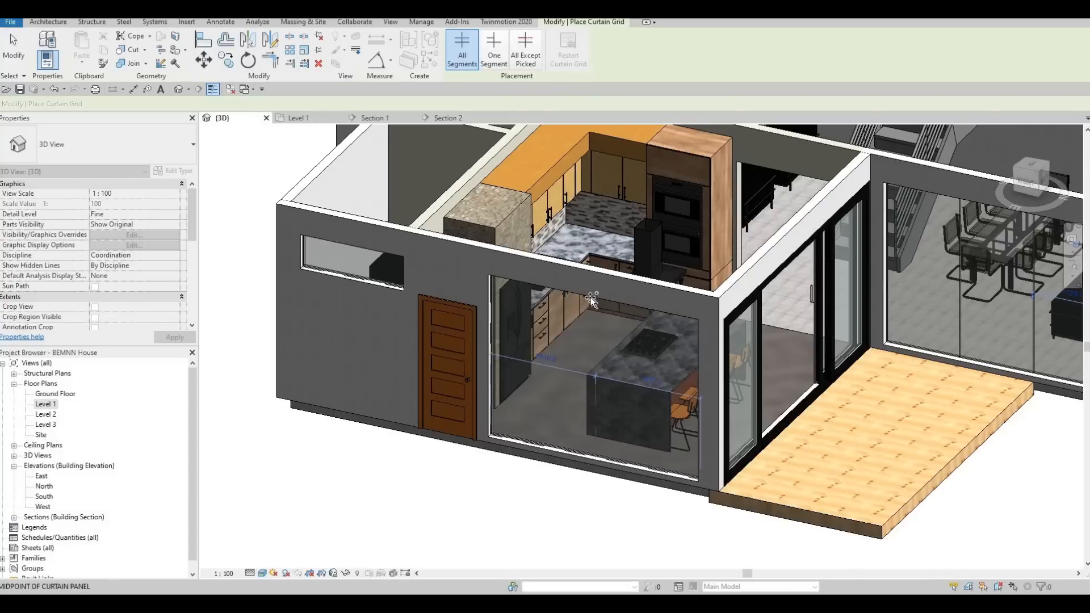
{"action": "left_click", "coordinate": [544, 289]}
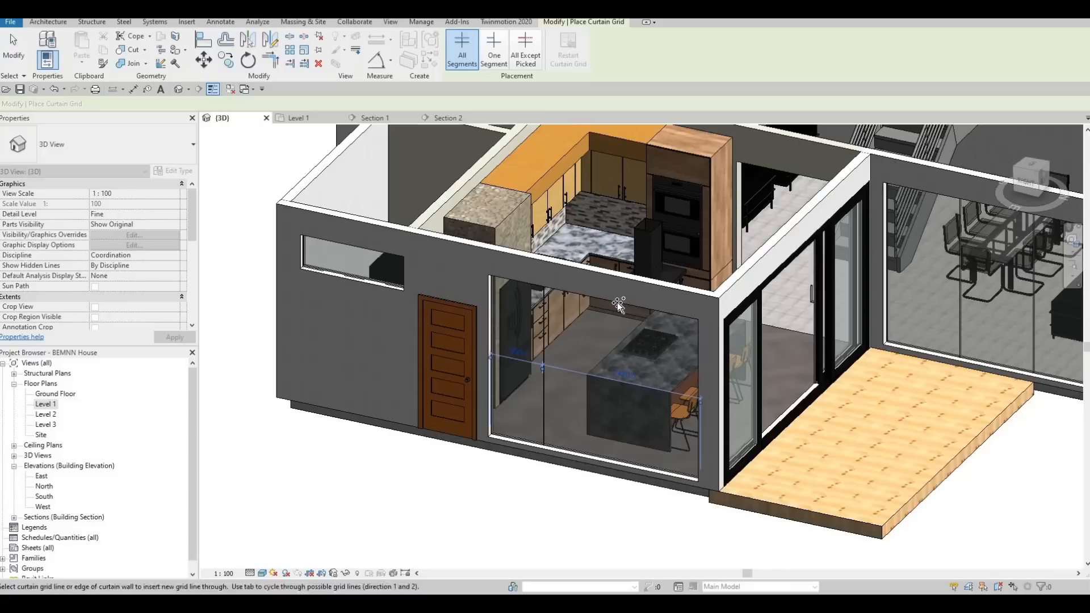
{"action": "scroll", "coordinate": [545, 376], "scroll_direction": "up", "scroll_amount": 5}
{"action": "key", "text": "Escape"}
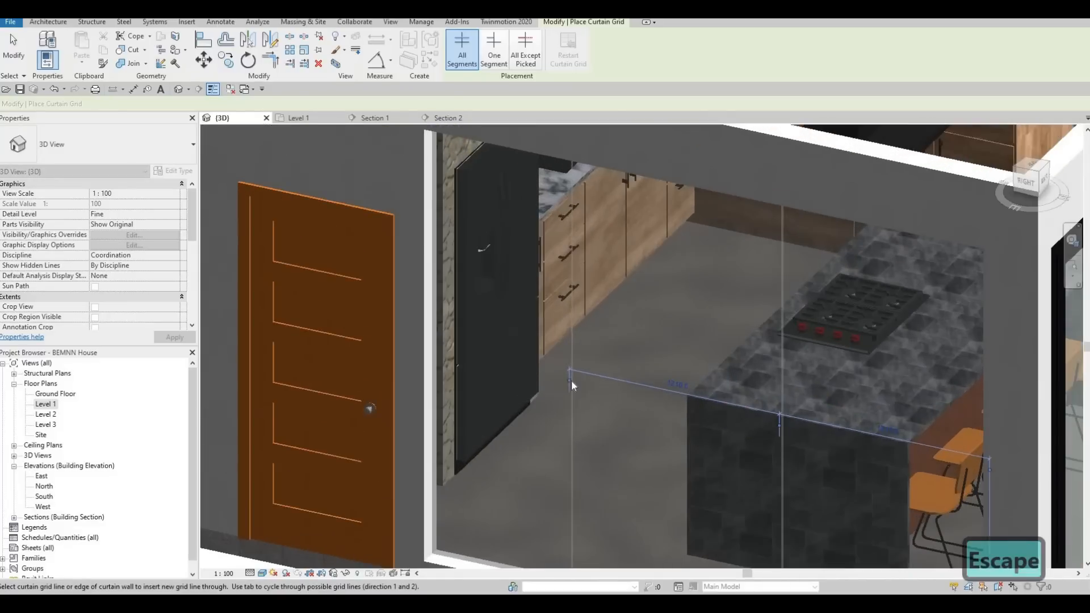
{"action": "key", "text": "Escape"}
Check the spacing of the vertical grid lines on the kitchen's glass wall.
{"action": "left_click", "coordinate": [564, 363]}
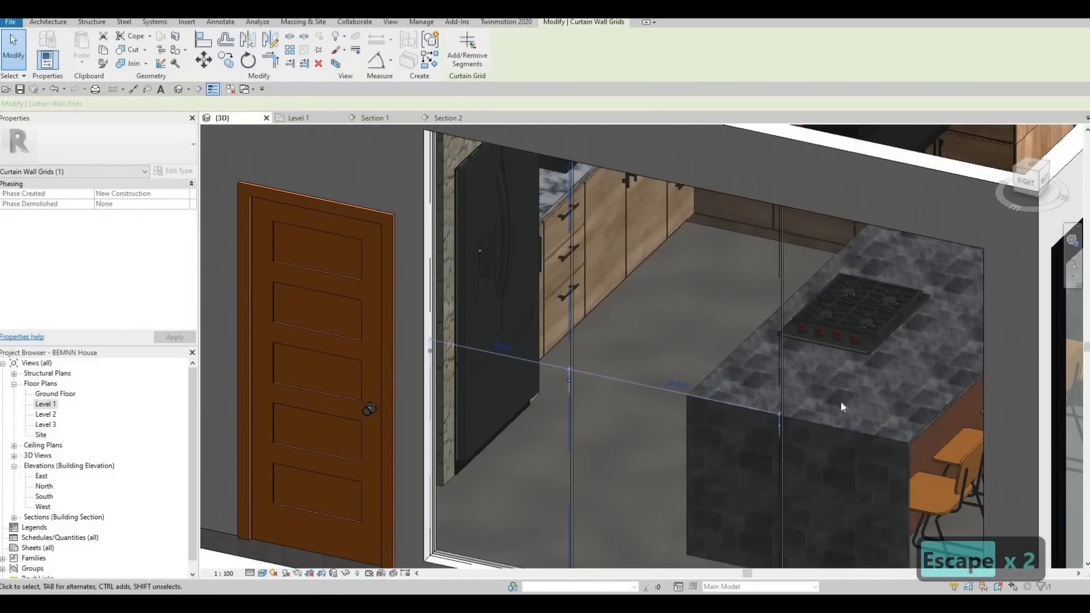
{"action": "scroll", "coordinate": [704, 407], "scroll_direction": "up", "scroll_amount": 2}
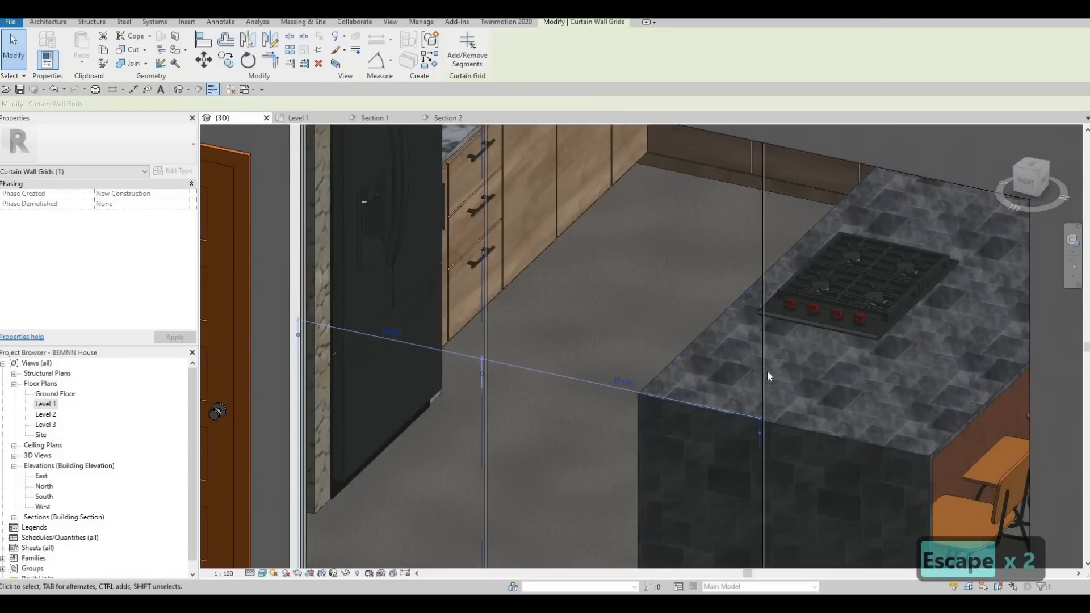
{"action": "key", "text": "Escape"}
{"action": "left_click", "coordinate": [513, 307]}
{"action": "scroll", "coordinate": [539, 376], "scroll_direction": "down", "scroll_amount": 2}
{"action": "key", "text": "Escape"}
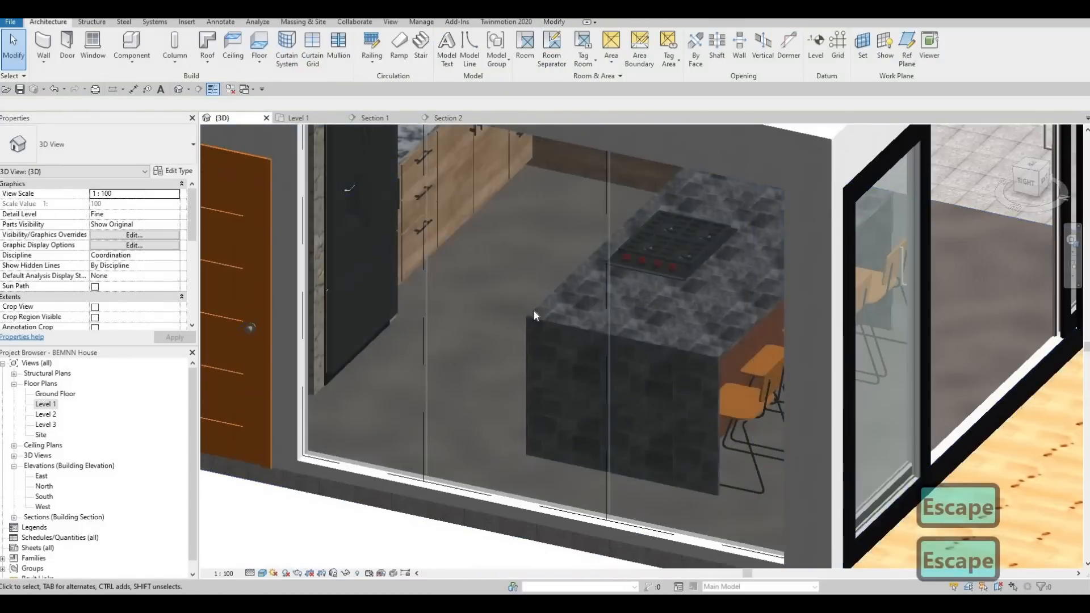
{"action": "scroll", "coordinate": [511, 318], "scroll_direction": "down", "scroll_amount": 5}
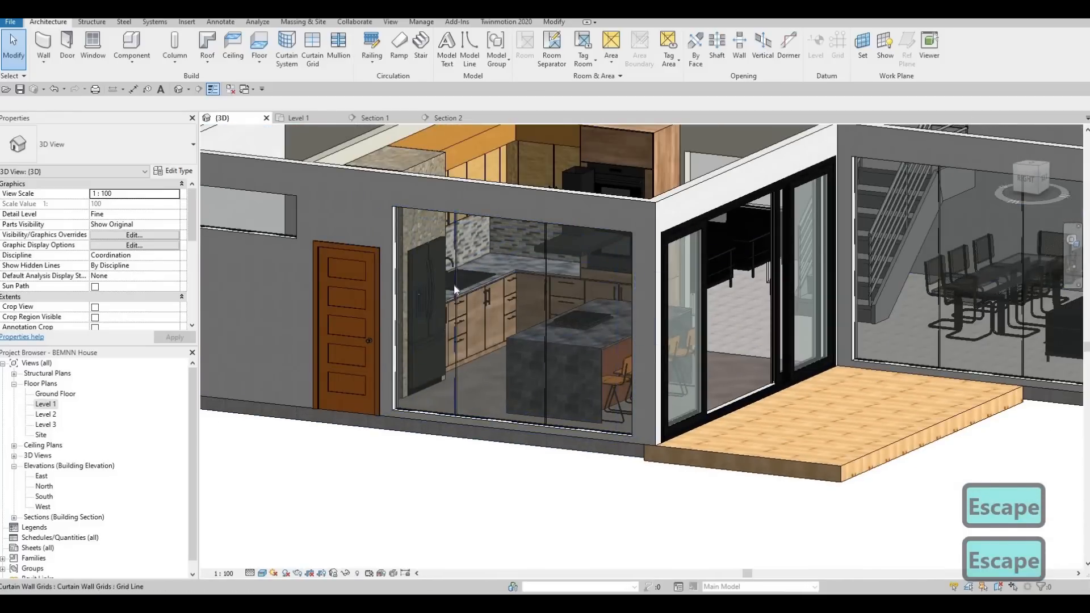
Delete both vertical grid lines from the kitchen's glass wall.
{"action": "left_click", "coordinate": [454, 278]}
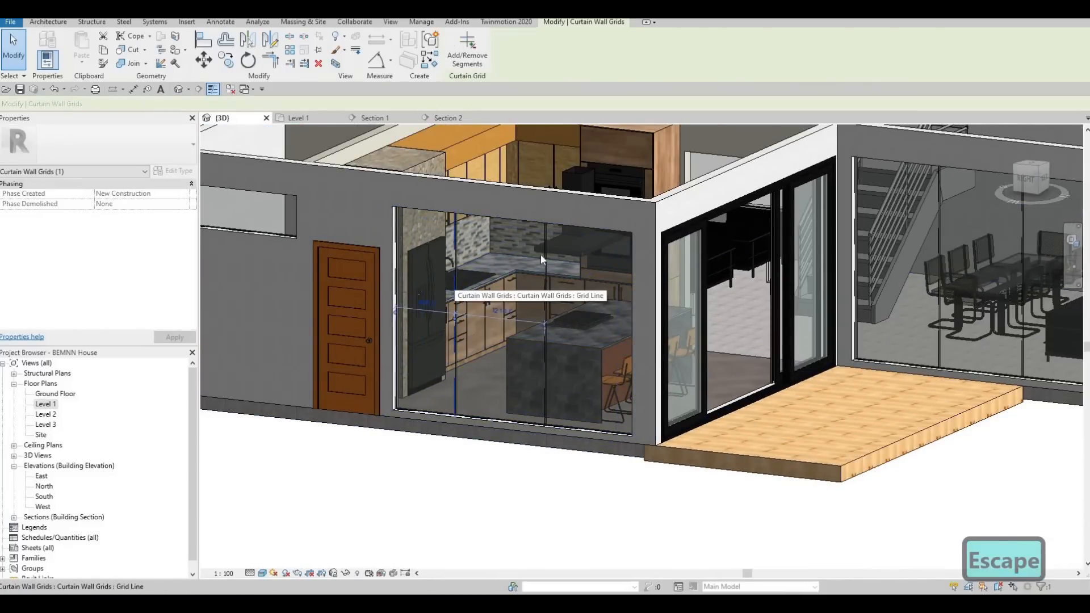
{"action": "key", "text": "Delete"}
{"action": "key", "text": "Delete"}
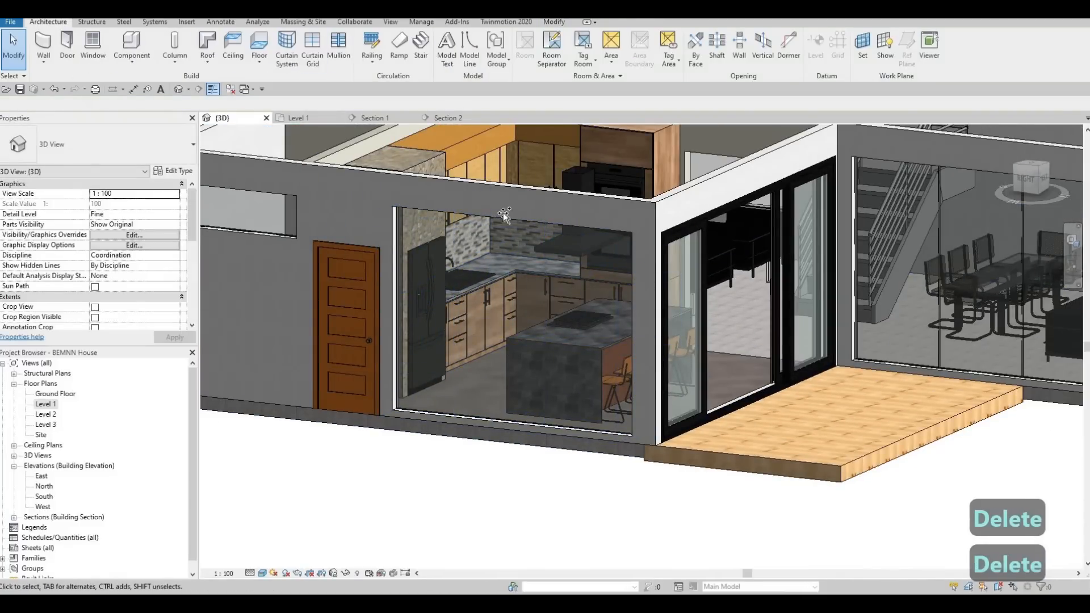
Divide the kitchen's glass wall into three equal panels with vertical curtain grid lines at its one-third points.
{"action": "key", "text": "c"}
{"action": "key", "text": "g"}
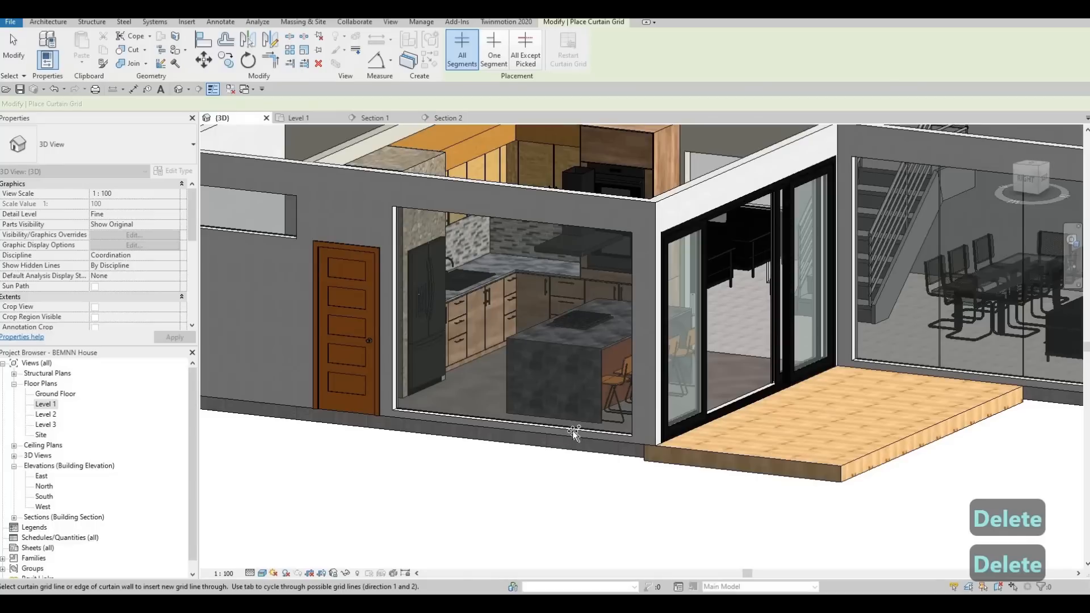
{"action": "left_click", "coordinate": [463, 419]}
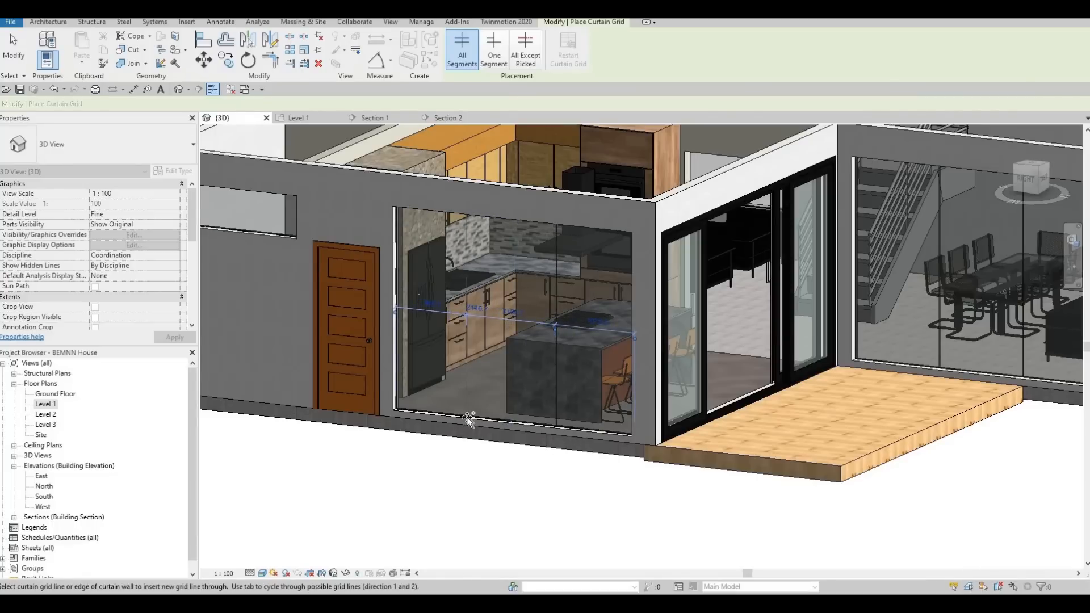
{"action": "key", "text": "Escape"}
{"action": "scroll", "coordinate": [477, 408], "scroll_direction": "up", "scroll_amount": 3}
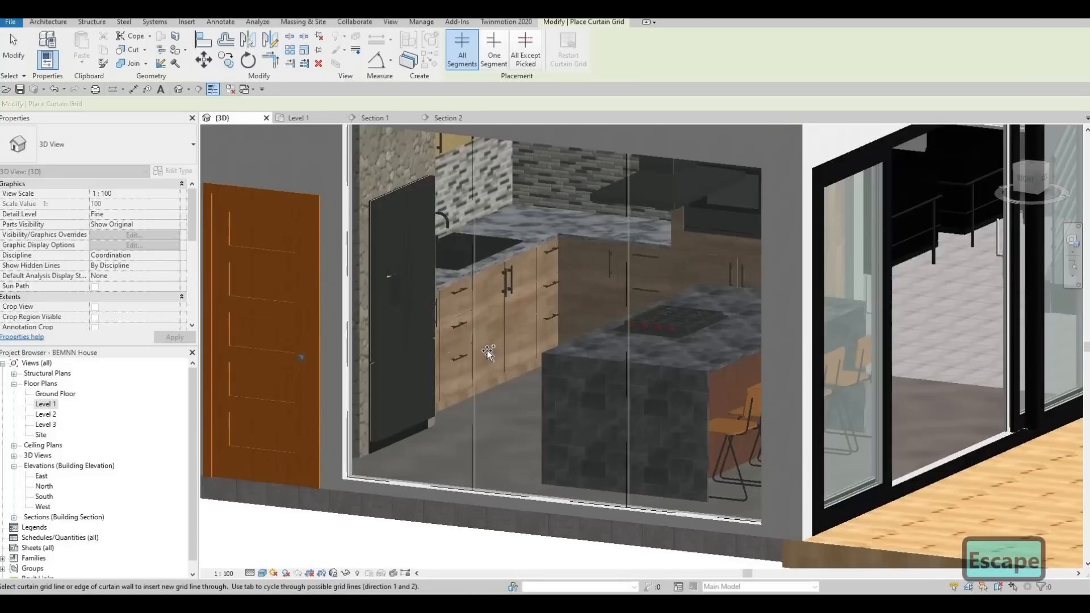
Add vertical curtain grid lines to the living room glazing, splitting the front window at its midpoint and the long side window into three equal panels.
{"action": "scroll", "coordinate": [632, 407], "scroll_direction": "down", "scroll_amount": 4}
{"action": "middle_click_drag", "start_coordinate": [632, 407], "coordinate": [608, 396], "text": "shift"}
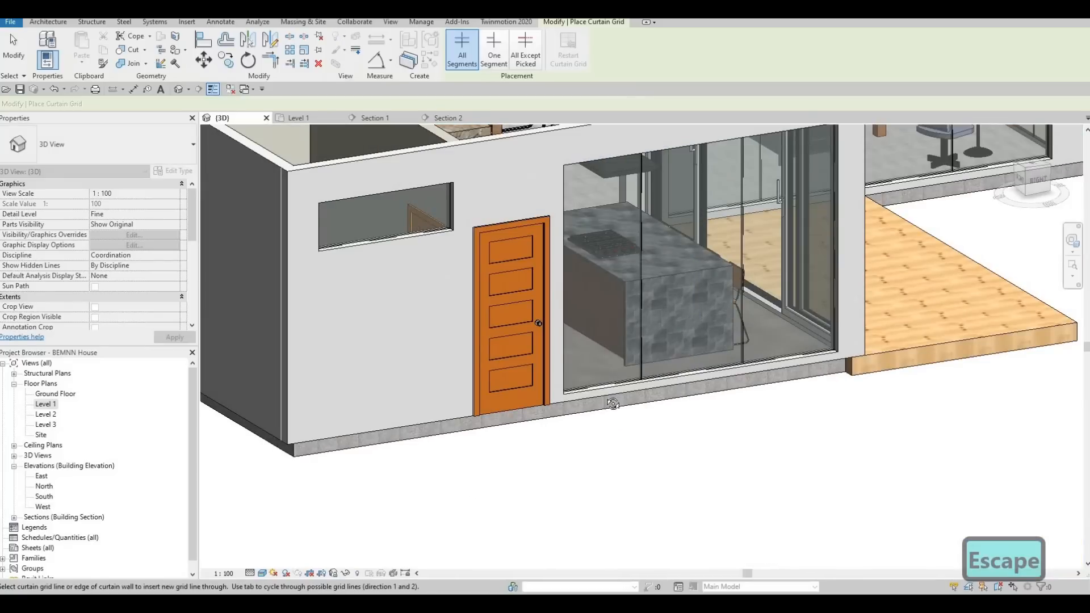
{"action": "middle_click_drag", "start_coordinate": [691, 358], "coordinate": [712, 380], "text": "shift"}
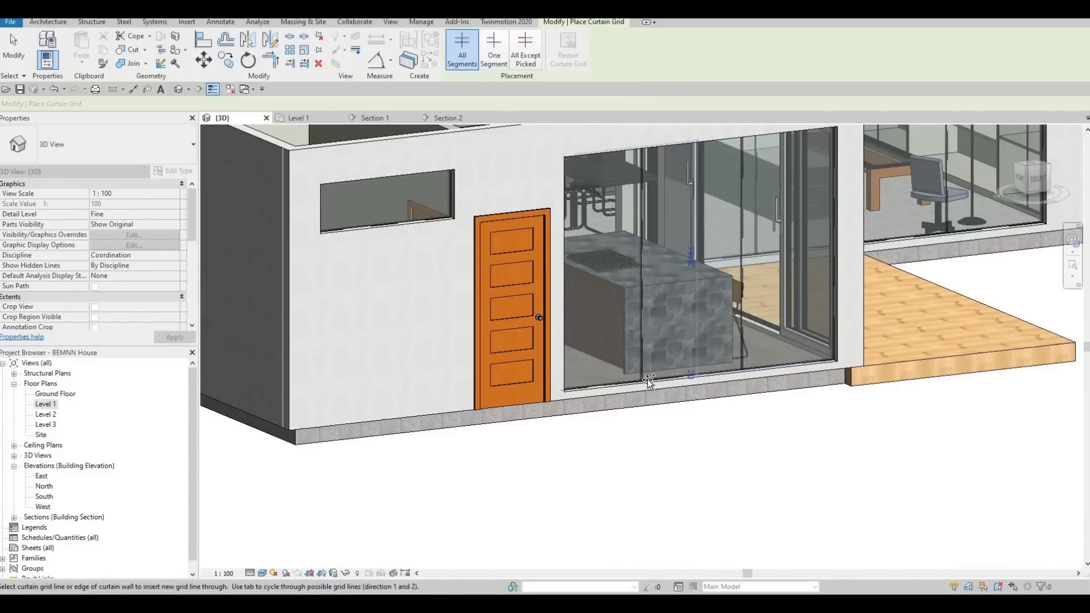
{"action": "middle_click_drag", "start_coordinate": [653, 407], "coordinate": [628, 416], "text": "shift"}
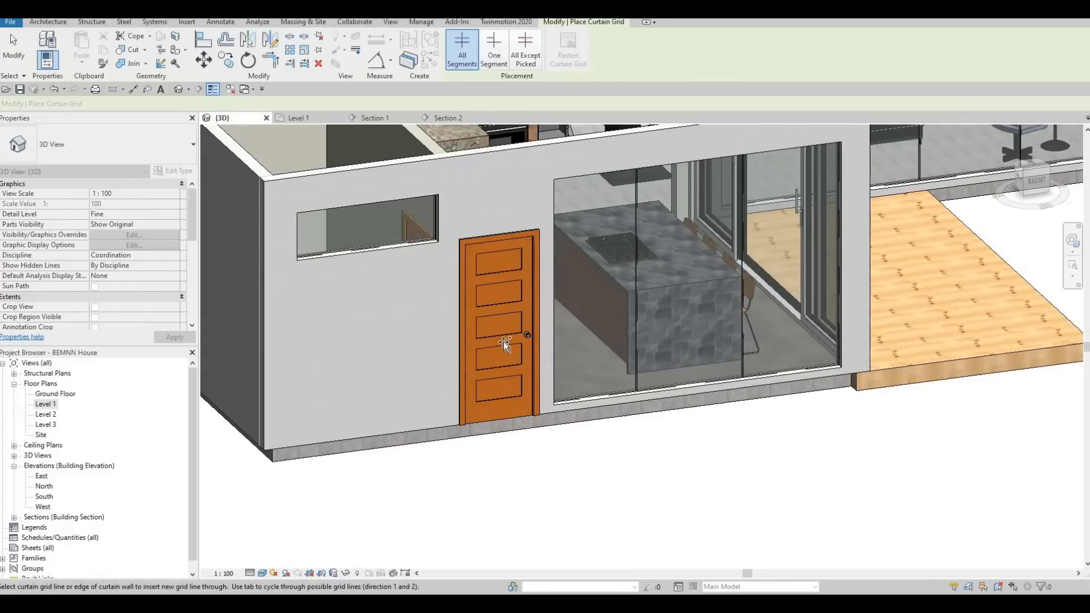
{"action": "middle_click_drag", "start_coordinate": [504, 344], "coordinate": [347, 424], "text": "shift"}
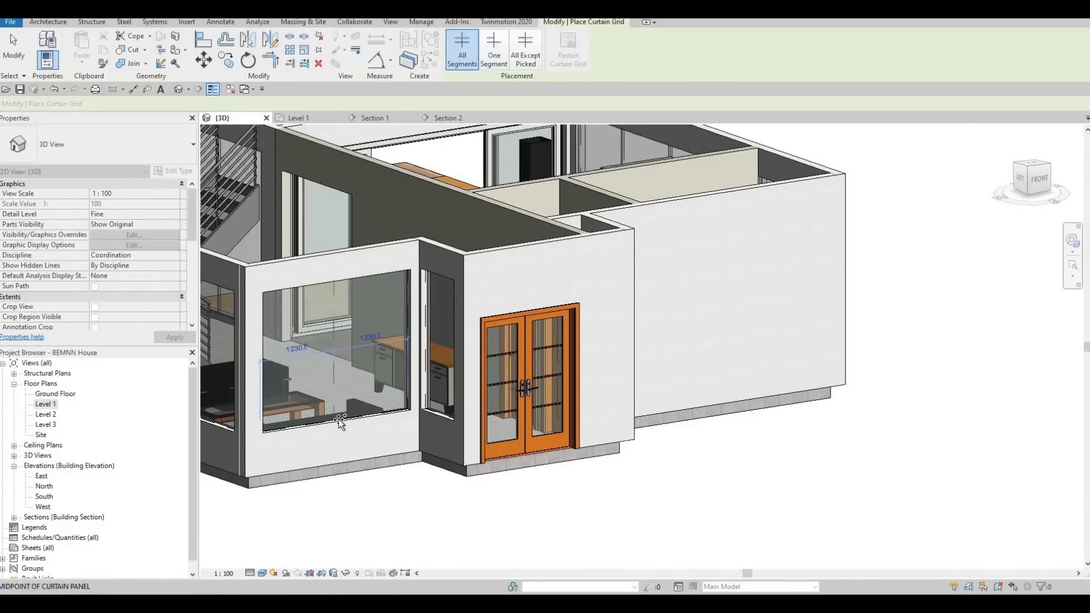
{"action": "middle_click_drag", "start_coordinate": [360, 414], "coordinate": [535, 388], "text": "shift"}
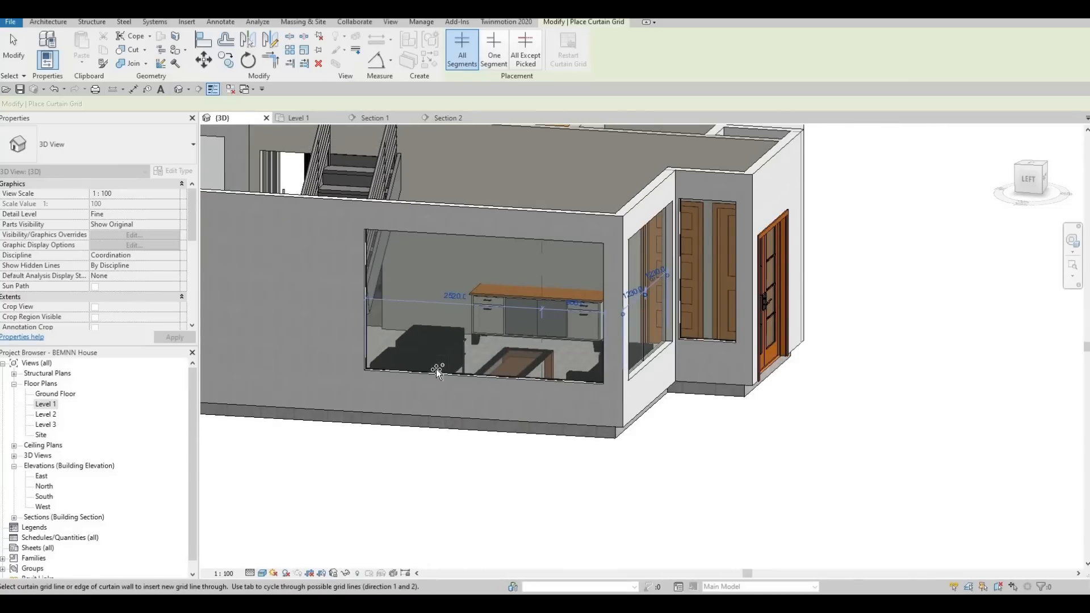
{"action": "left_click", "coordinate": [523, 379]}
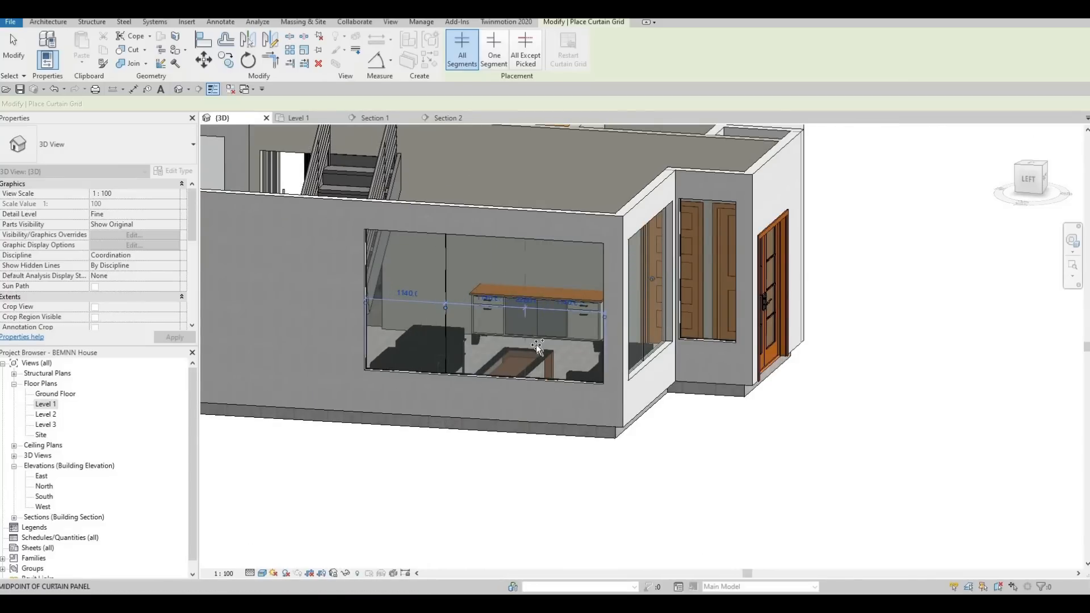
{"action": "key", "text": "Escape"}
{"action": "key", "text": "Escape"}
Frame the four outer edges of the dining room's glass wall with 50mm x 65mm rectangular mullions.
{"action": "middle_click_drag", "start_coordinate": [536, 344], "coordinate": [339, 74], "text": "shift"}
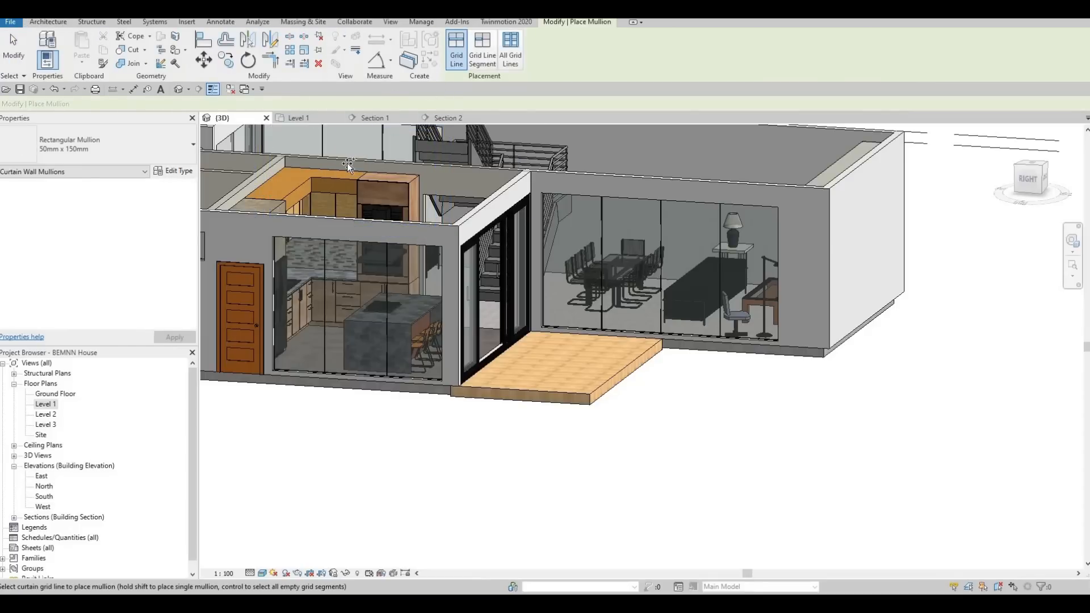
{"action": "middle_click_drag", "start_coordinate": [671, 339], "coordinate": [599, 350], "text": "shift"}
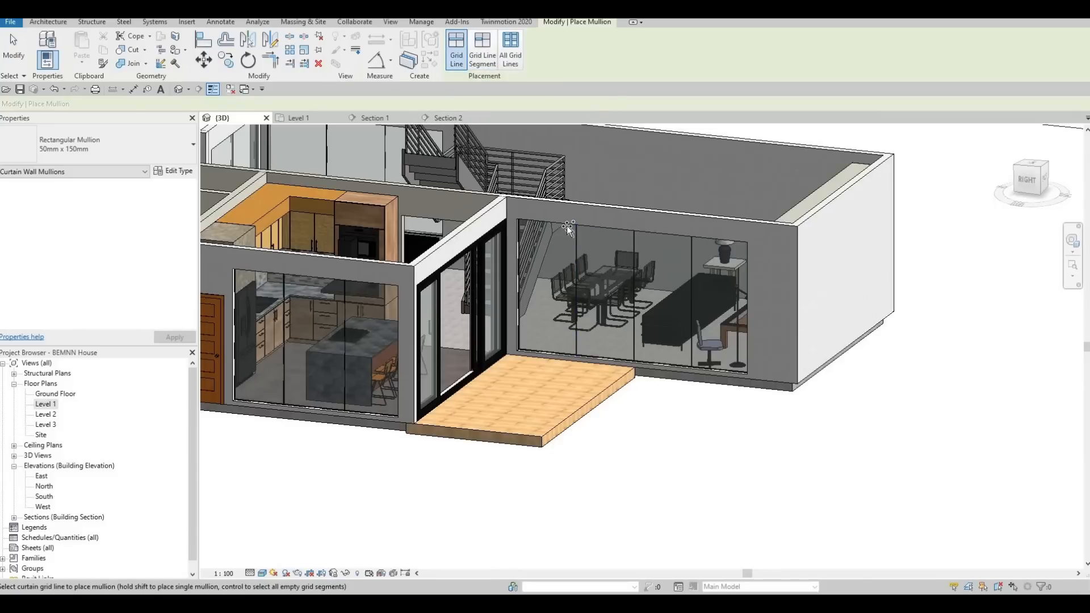
{"action": "left_click", "coordinate": [126, 153]}
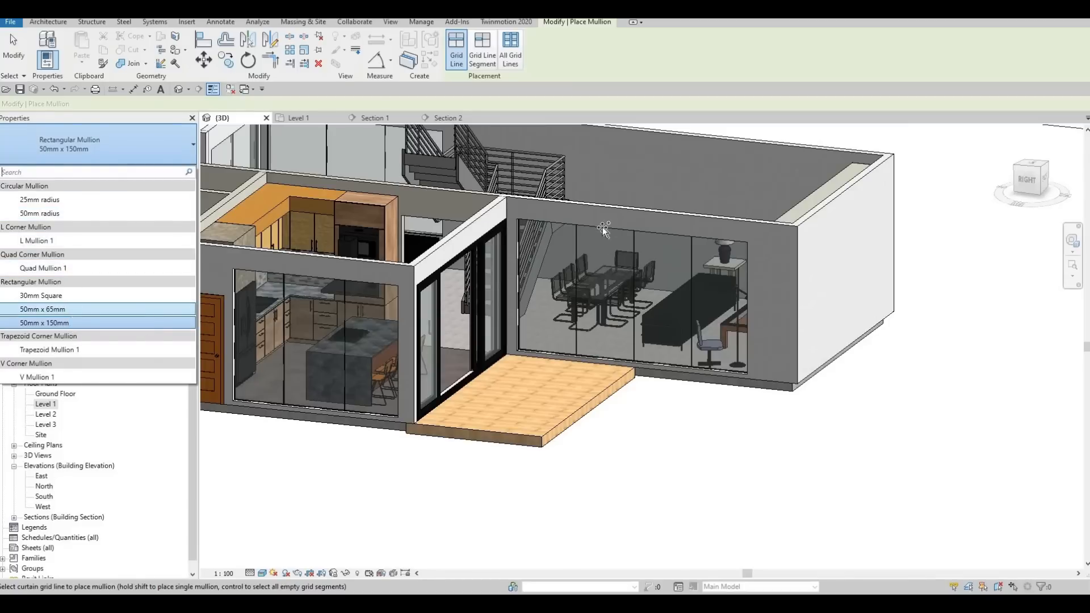
{"action": "key", "text": "Return"}
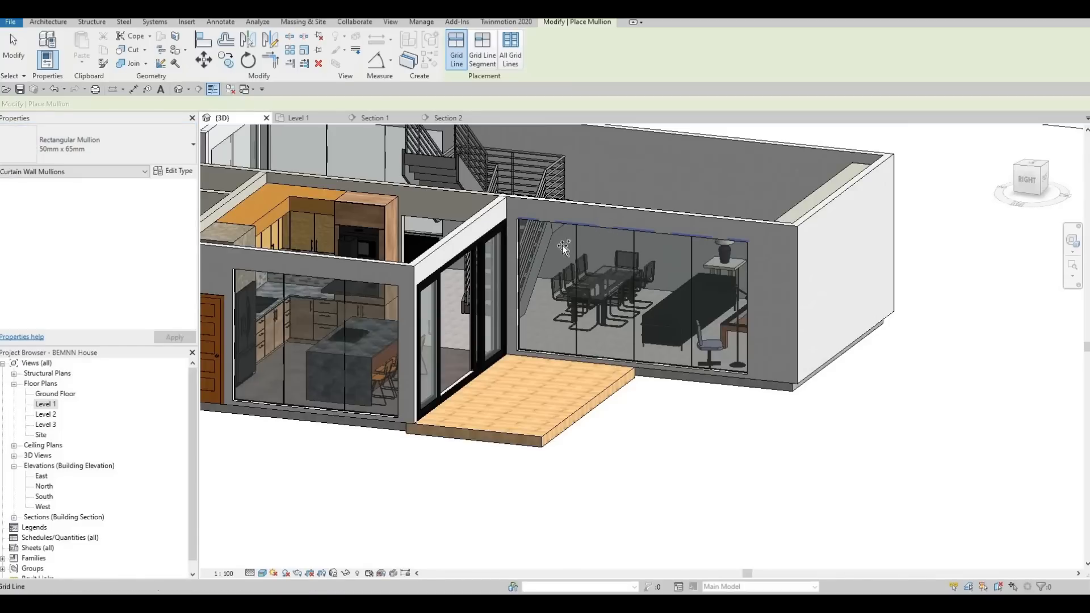
{"action": "left_click", "coordinate": [563, 225]}
{"action": "left_click", "coordinate": [519, 270]}
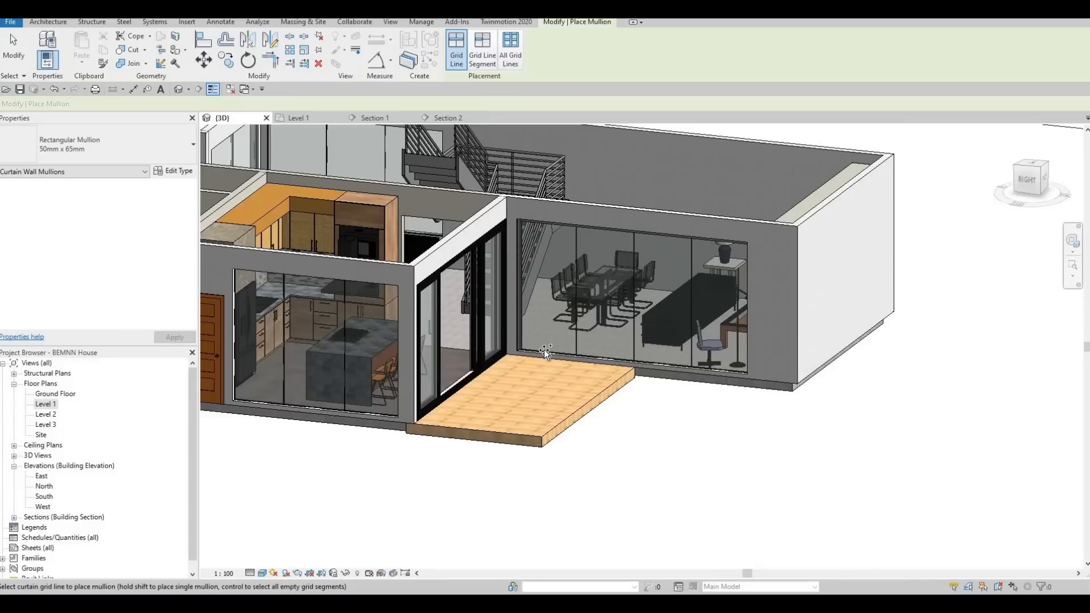
{"action": "left_click", "coordinate": [582, 352]}
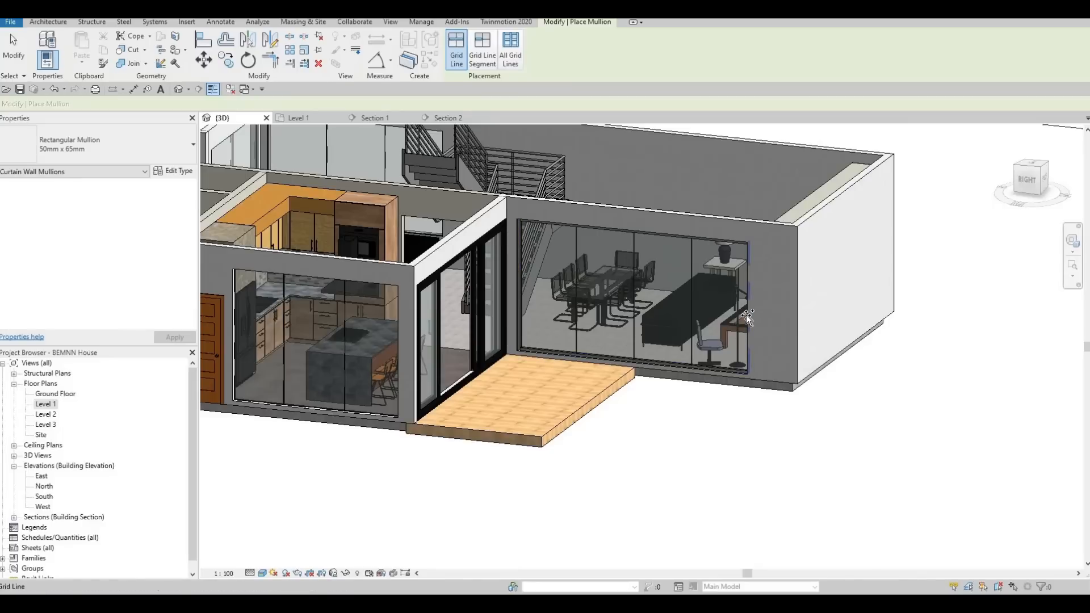
Frame the outer edges of the kitchen's glass wall with the same rectangular mullions.
{"action": "middle_click_drag", "start_coordinate": [396, 336], "coordinate": [543, 322]}
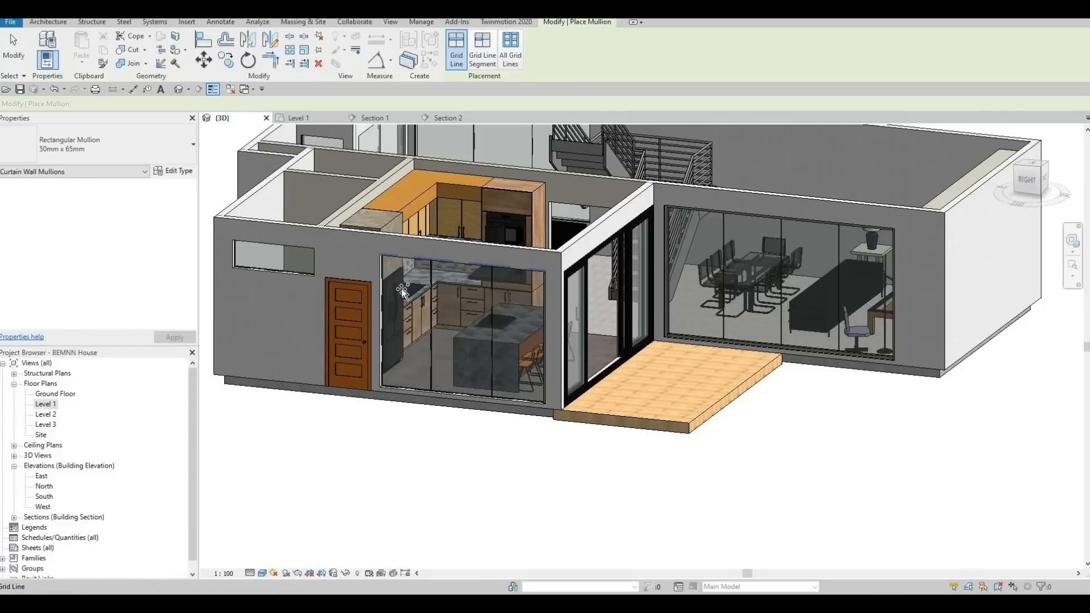
{"action": "left_click", "coordinate": [385, 300]}
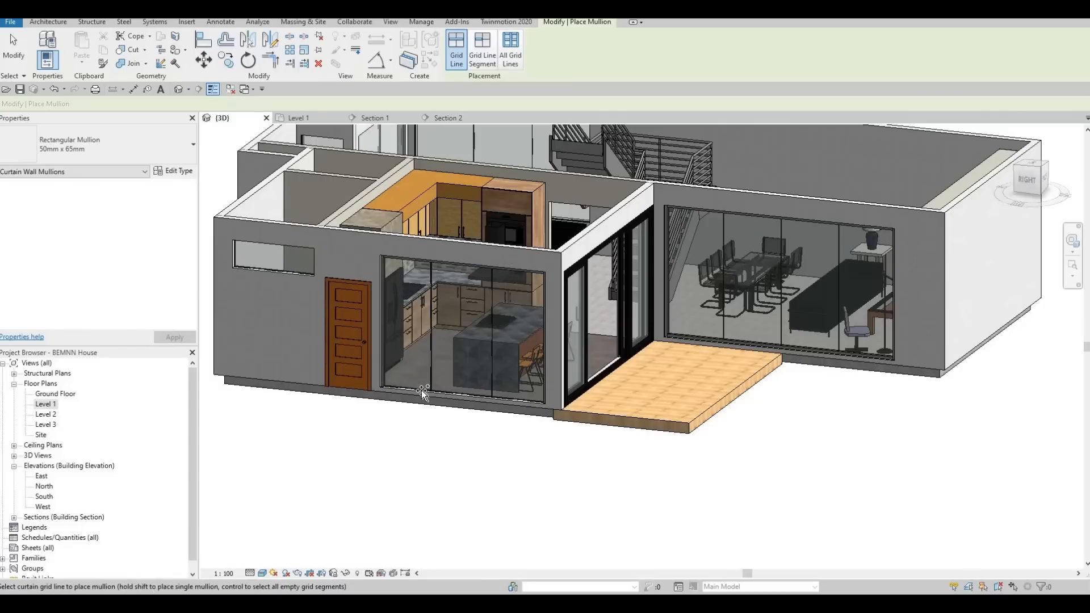
{"action": "left_click", "coordinate": [420, 390]}
{"action": "scroll", "coordinate": [416, 406], "scroll_direction": "up", "scroll_amount": 4}
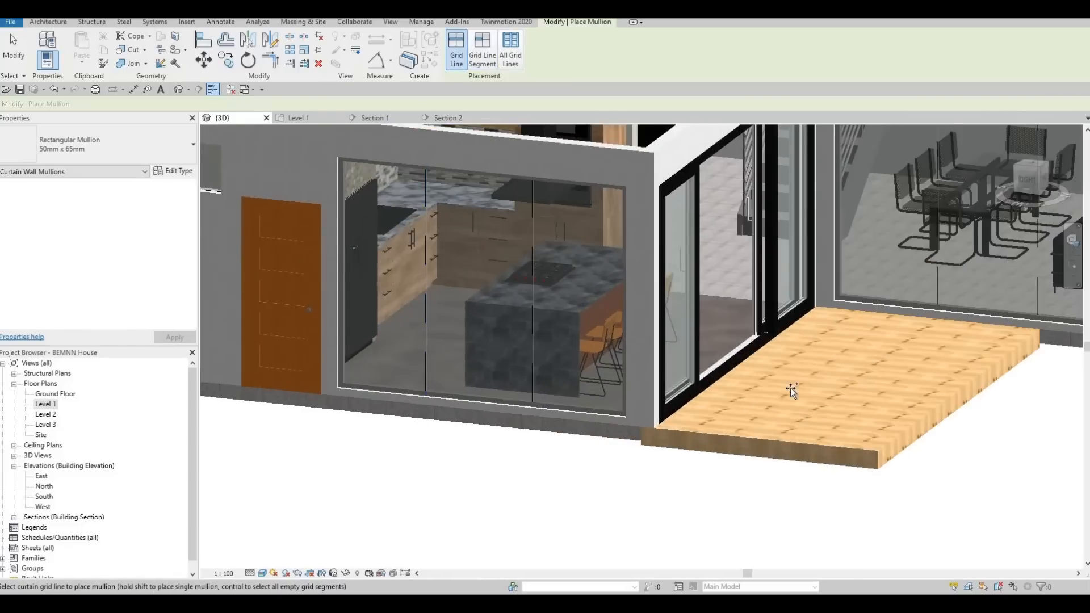
Add 50mm x 65mm rectangular mullions to the kitchen-side windows, using placement on all grid lines at once.
{"action": "middle_click_drag", "start_coordinate": [790, 390], "coordinate": [558, 390], "text": "shift"}
{"action": "scroll", "coordinate": [601, 239], "scroll_direction": "up", "scroll_amount": 2}
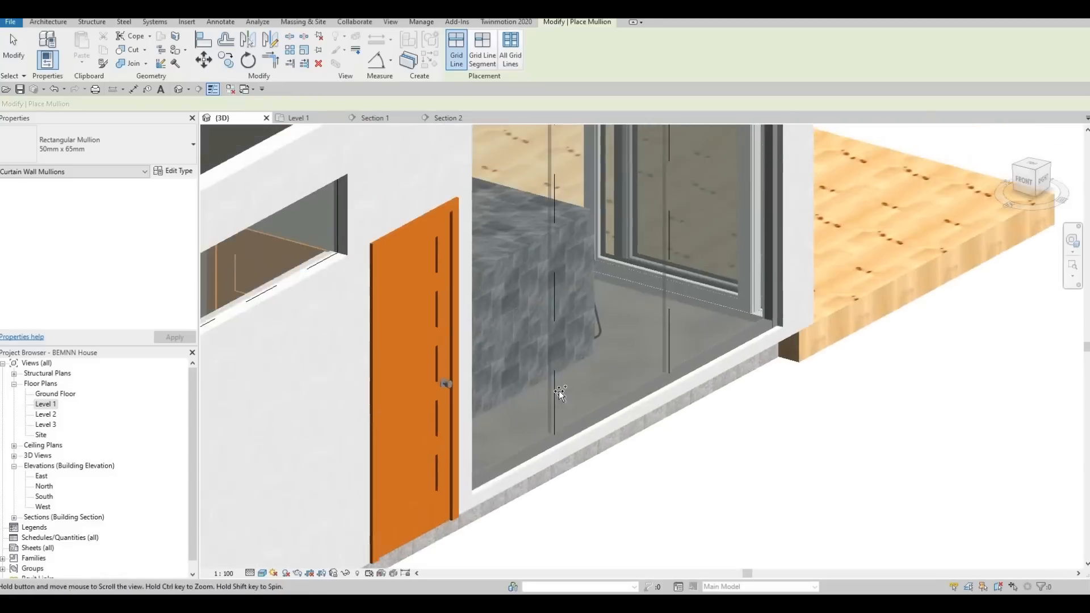
{"action": "scroll", "coordinate": [558, 390], "scroll_direction": "down", "scroll_amount": 3}
{"action": "middle_click_drag", "start_coordinate": [370, 413], "coordinate": [669, 173], "text": "shift"}
{"action": "scroll", "coordinate": [669, 173], "scroll_direction": "down", "scroll_amount": 3}
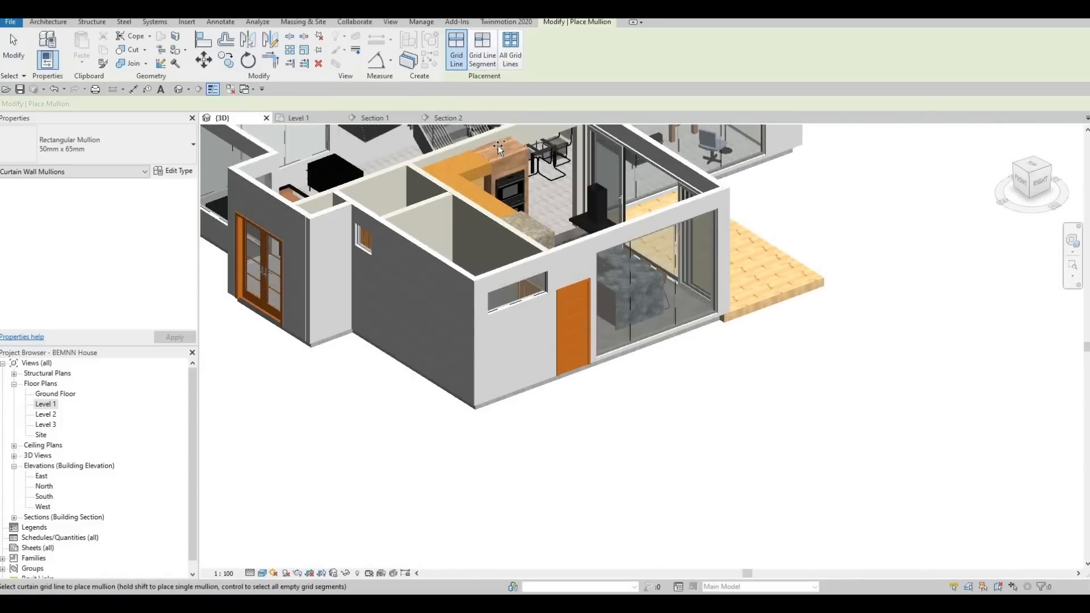
{"action": "left_click", "coordinate": [510, 54]}
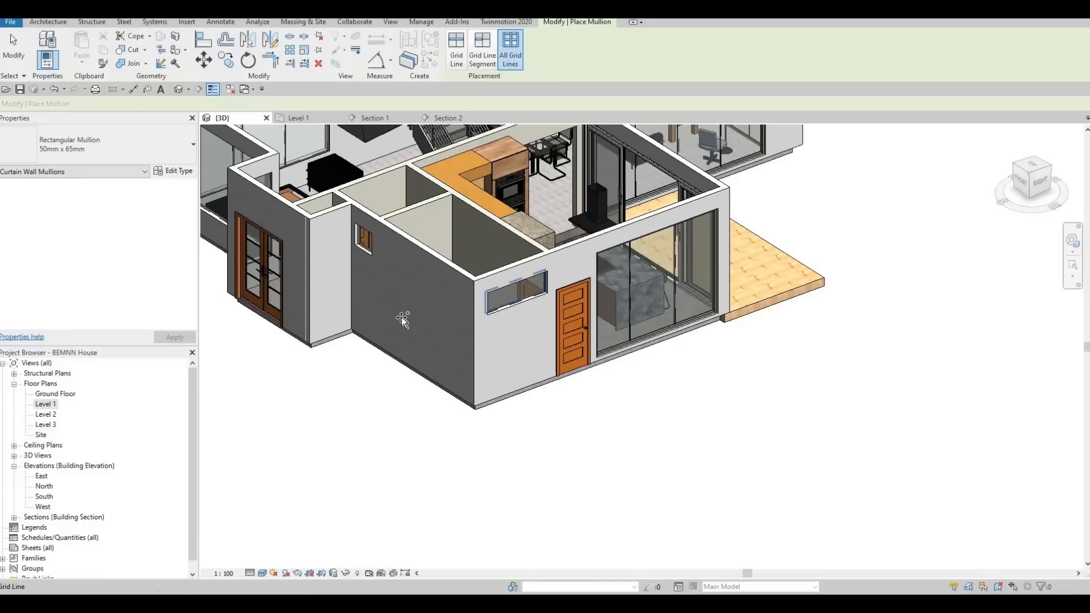
{"action": "middle_click_drag", "start_coordinate": [448, 221], "coordinate": [428, 210], "text": "shift"}
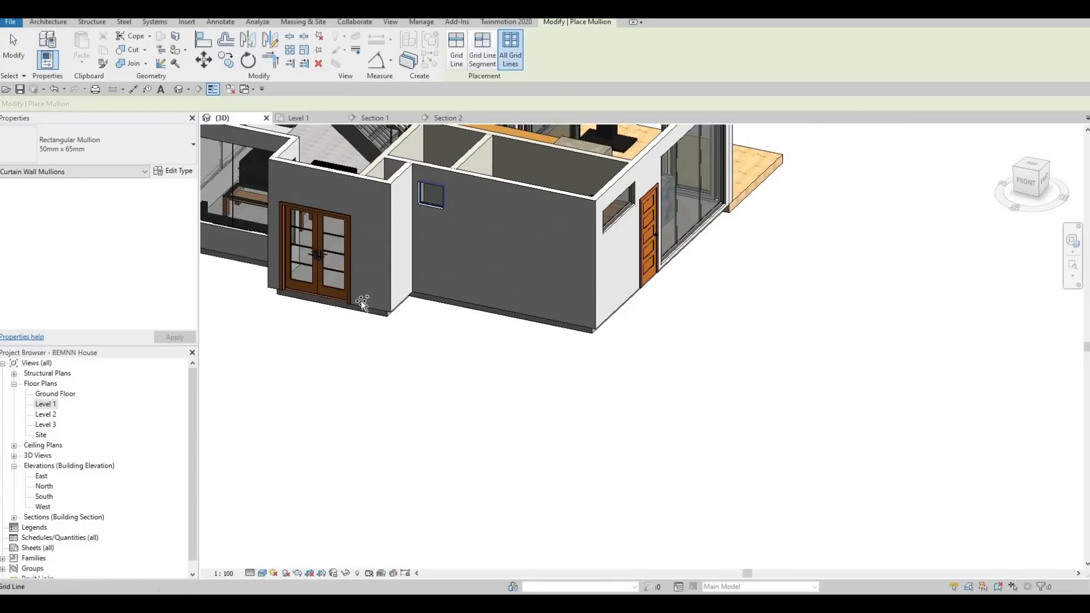
Add the same mullions to all grid lines of the living room windows and the narrow window beside the glazed double doors.
{"action": "middle_click_drag", "start_coordinate": [393, 266], "coordinate": [532, 267], "text": "shift"}
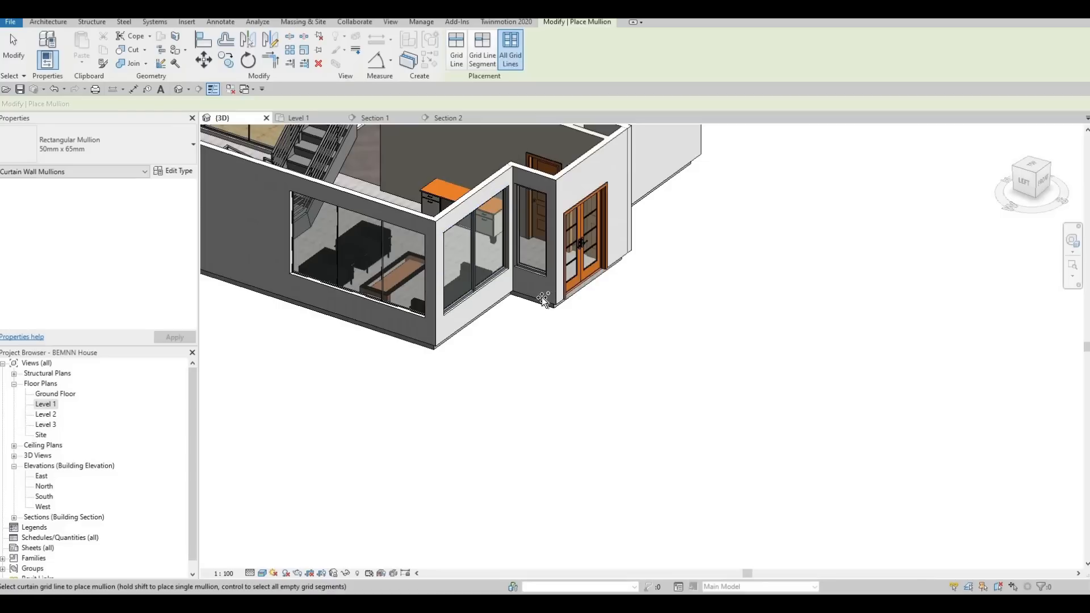
{"action": "middle_click_drag", "start_coordinate": [391, 286], "coordinate": [478, 308]}
{"action": "scroll", "coordinate": [478, 307], "scroll_direction": "down", "scroll_amount": 2}
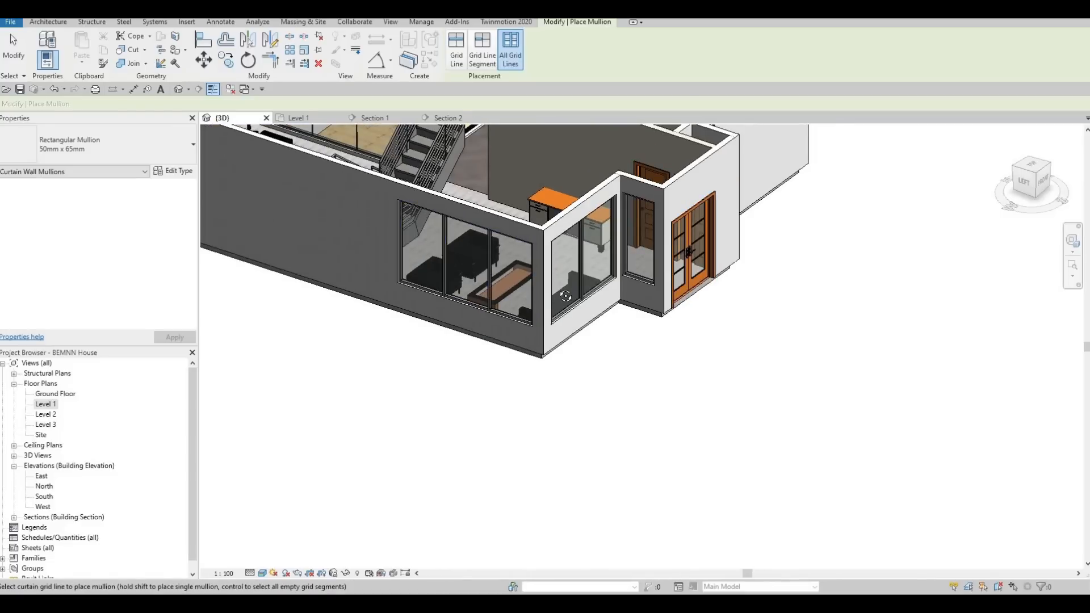
{"action": "middle_click_drag", "start_coordinate": [410, 267], "coordinate": [678, 300], "text": "shift"}
{"action": "scroll", "coordinate": [677, 300], "scroll_direction": "up", "scroll_amount": 3}
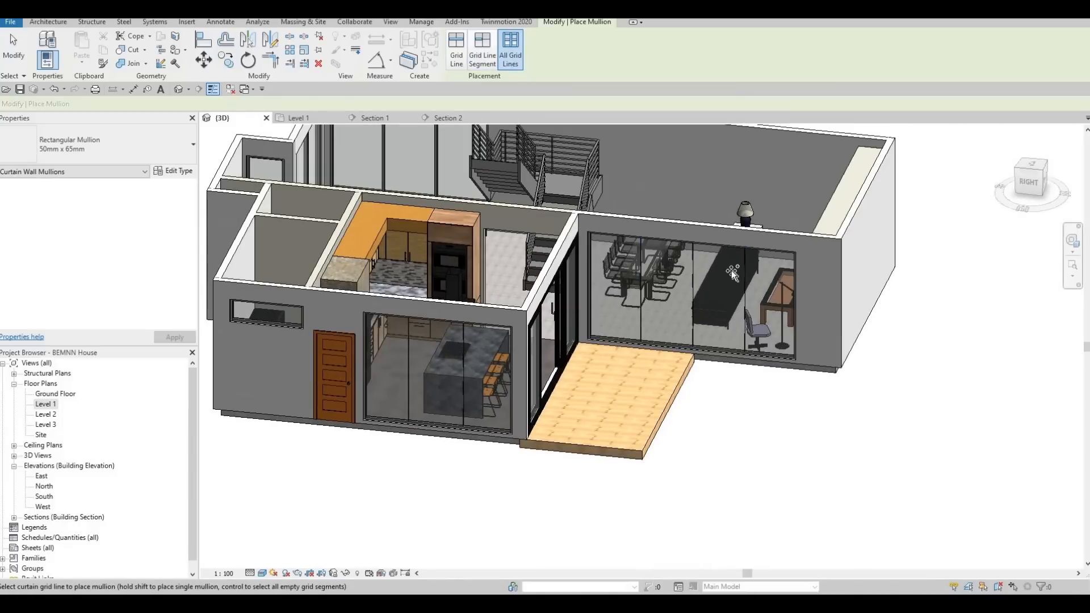
{"action": "middle_click_drag", "start_coordinate": [698, 234], "coordinate": [600, 319], "text": "shift"}
{"action": "middle_click_drag", "start_coordinate": [709, 326], "coordinate": [925, 359], "text": "shift"}
{"action": "key", "text": "Escape"}
{"action": "key", "text": "Escape"}
Set the kitchen sliding door type's interior material color to Color_Gealan_RAL-9005-Deep Black_Exterior, copied from its exterior color.
{"action": "middle_click_drag", "start_coordinate": [621, 220], "coordinate": [629, 108]}
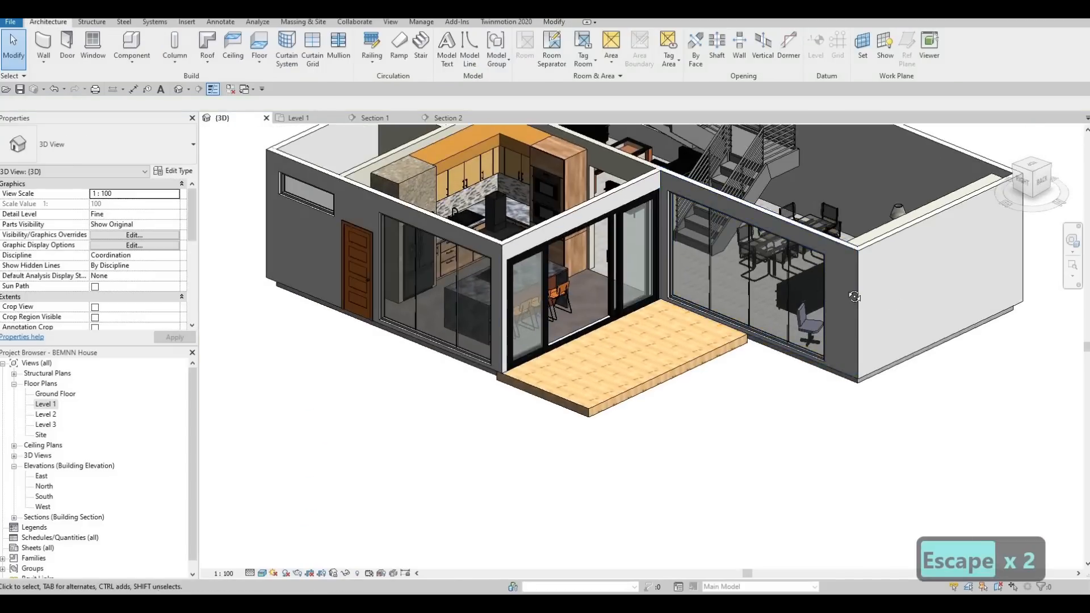
{"action": "scroll", "coordinate": [624, 220], "scroll_direction": "up", "scroll_amount": 3}
{"action": "middle_click_drag", "start_coordinate": [777, 354], "coordinate": [384, 165], "text": "shift"}
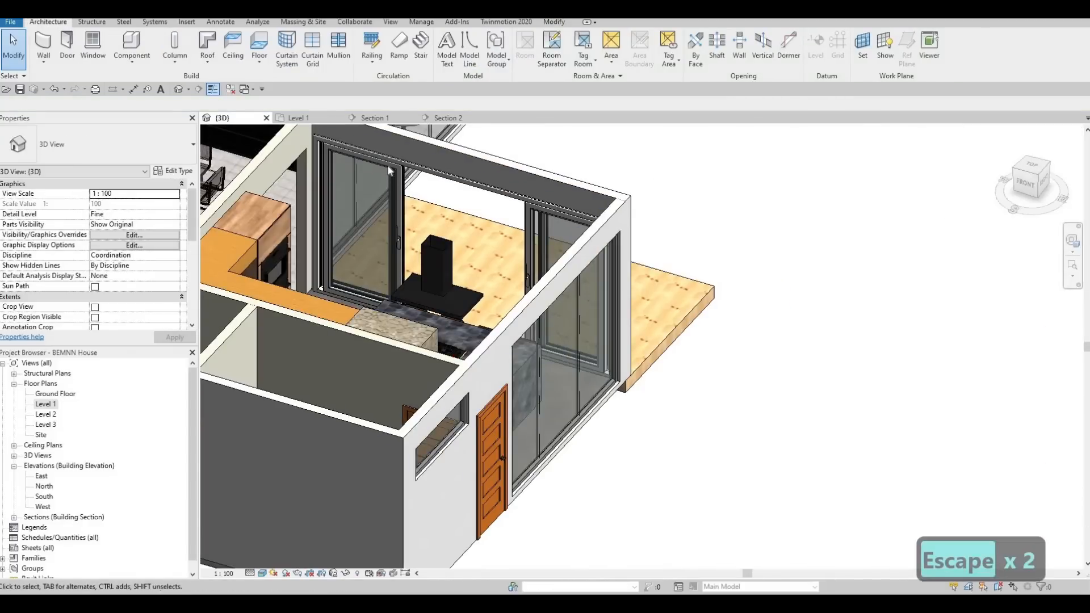
{"action": "left_click", "coordinate": [384, 165]}
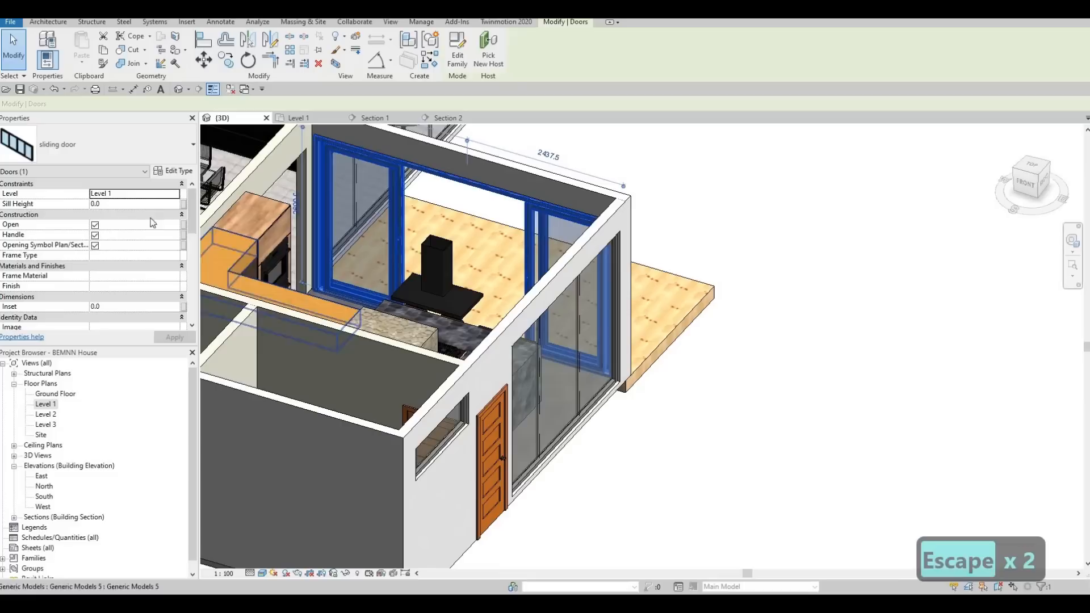
{"action": "scroll", "coordinate": [136, 252], "scroll_direction": "down", "scroll_amount": 5}
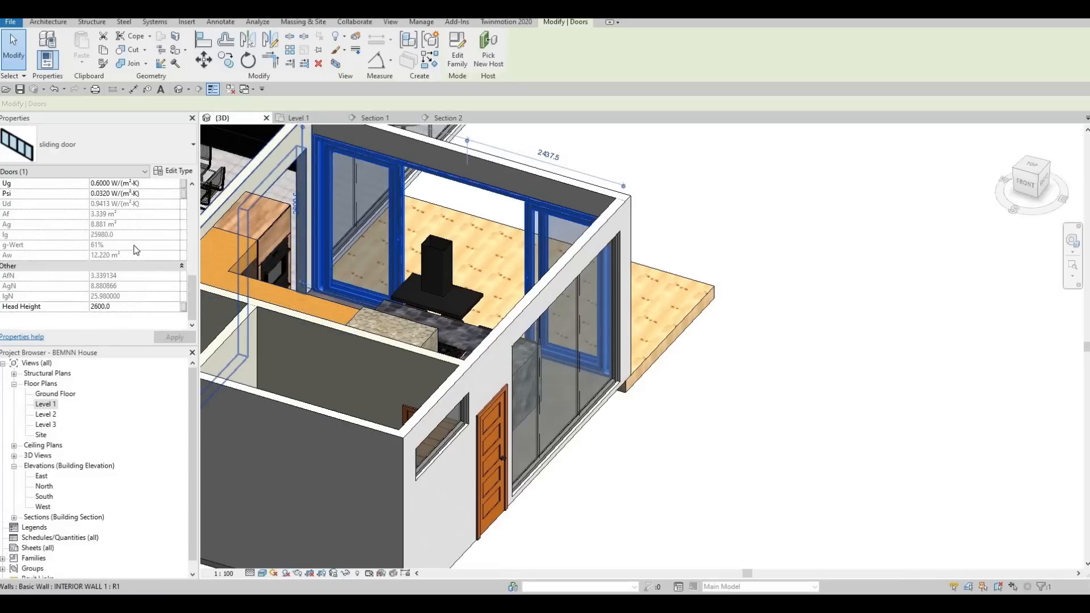
{"action": "scroll", "coordinate": [136, 248], "scroll_direction": "up", "scroll_amount": 8}
{"action": "left_click", "coordinate": [173, 166]}
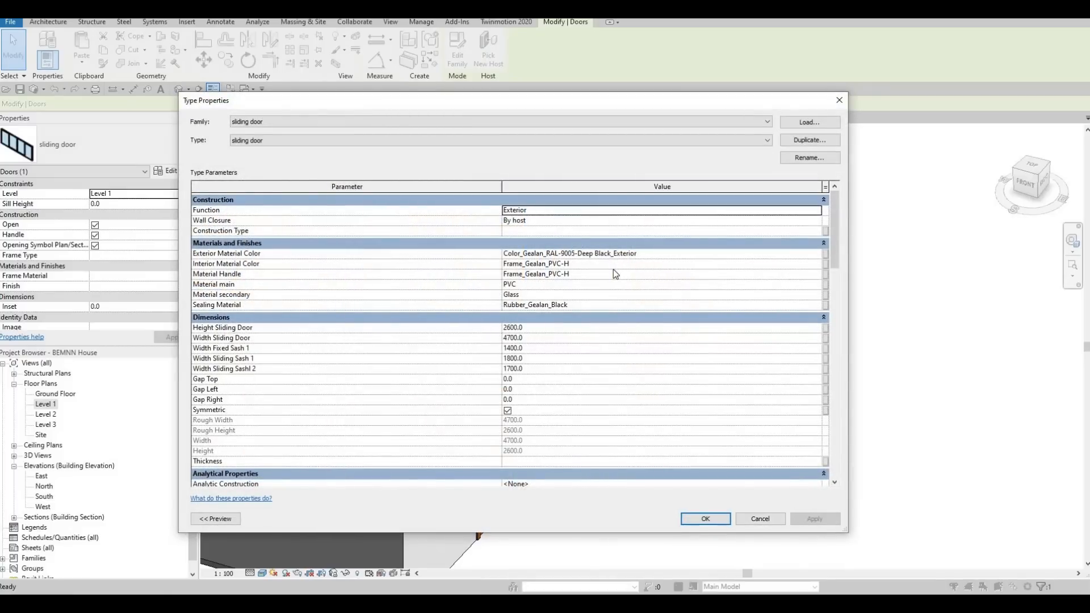
{"action": "left_click", "coordinate": [652, 253]}
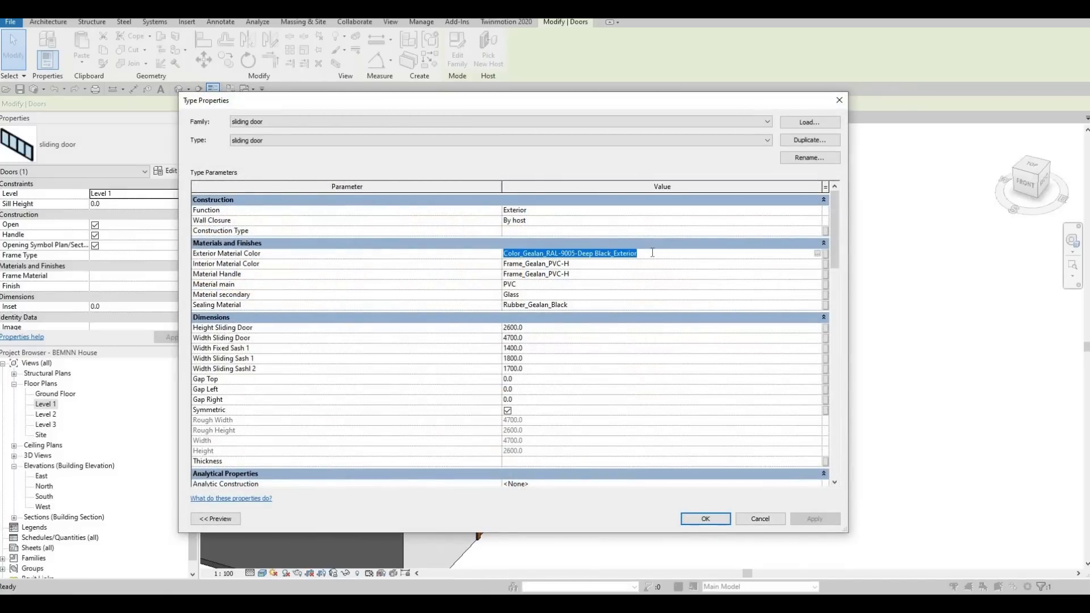
{"action": "key", "text": "ctrl+c"}
{"action": "left_click", "coordinate": [600, 264]}
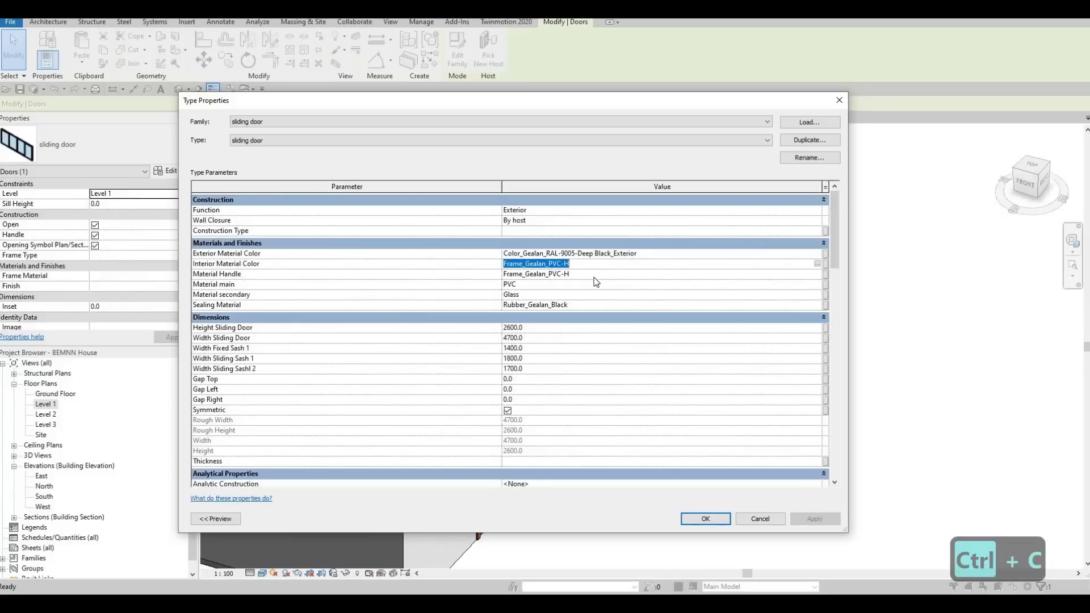
{"action": "key", "text": "ctrl+v"}
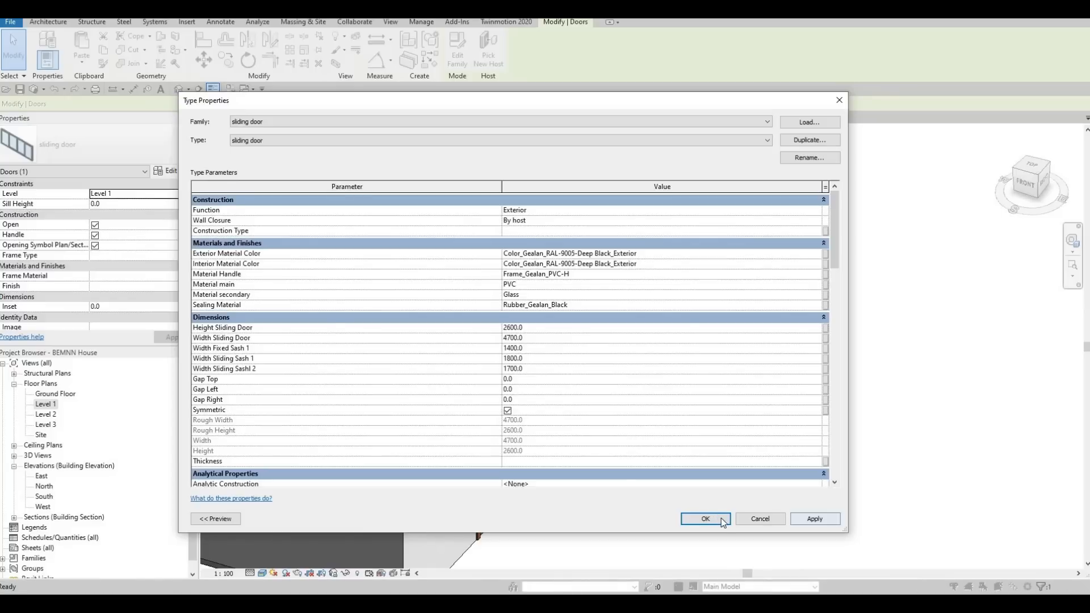
{"action": "key", "text": "Escape"}
{"action": "scroll", "coordinate": [466, 235], "scroll_direction": "up", "scroll_amount": 10}
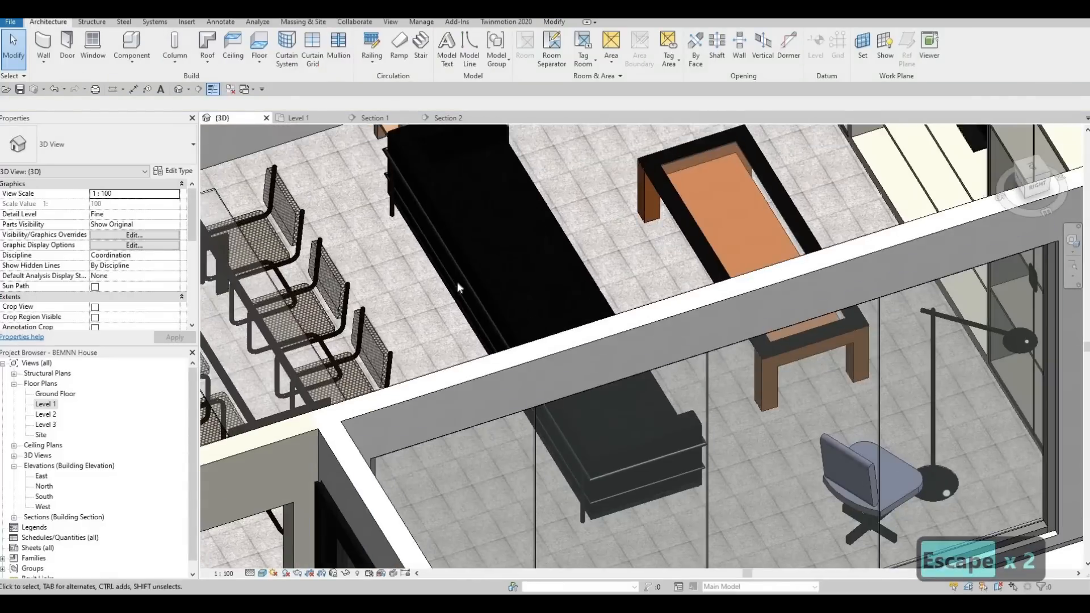
Delete the staircase's outer 900mm Pipe railing that runs around the landing.
{"action": "scroll", "coordinate": [457, 283], "scroll_direction": "down", "scroll_amount": 1}
{"action": "middle_click_drag", "start_coordinate": [417, 533], "coordinate": [347, 284]}
{"action": "scroll", "coordinate": [591, 272], "scroll_direction": "down", "scroll_amount": 1}
{"action": "scroll", "coordinate": [730, 275], "scroll_direction": "down", "scroll_amount": 5}
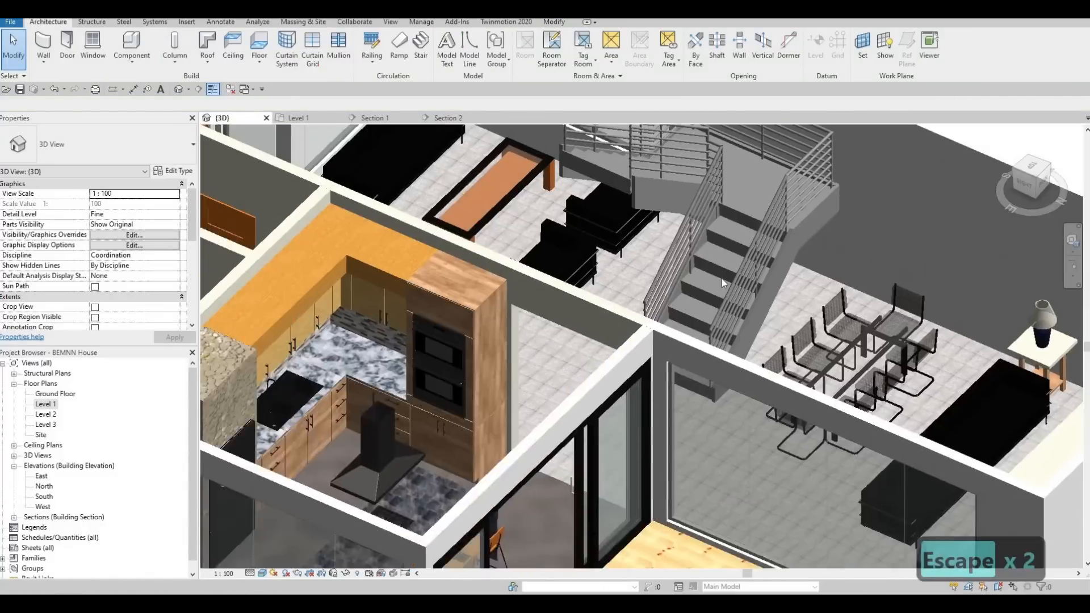
{"action": "scroll", "coordinate": [720, 278], "scroll_direction": "up", "scroll_amount": 1}
{"action": "scroll", "coordinate": [732, 279], "scroll_direction": "down", "scroll_amount": 2}
{"action": "scroll", "coordinate": [733, 246], "scroll_direction": "up", "scroll_amount": 5}
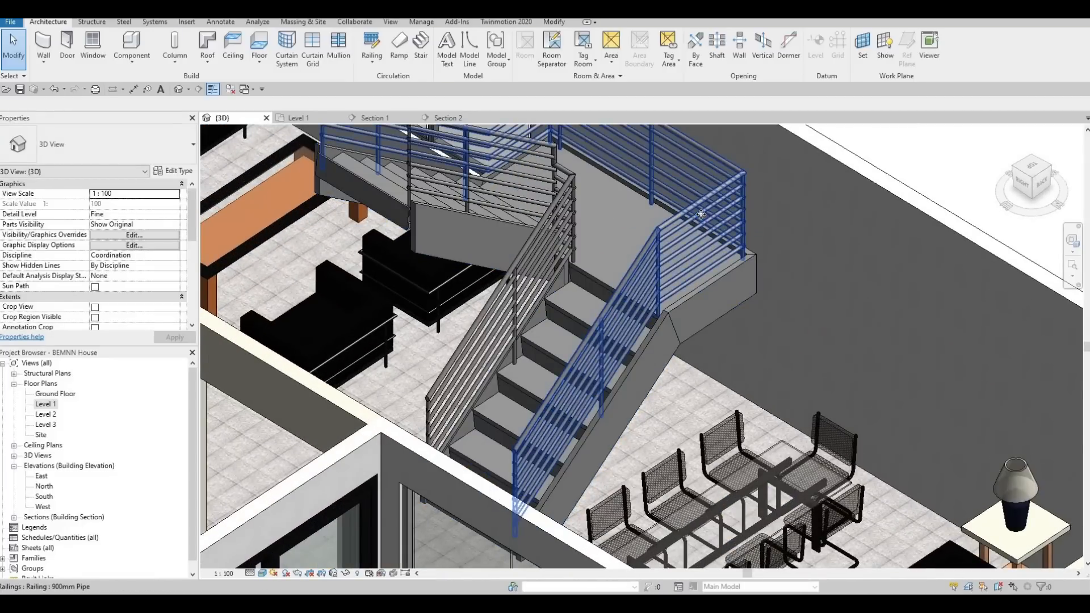
{"action": "left_click", "coordinate": [701, 214]}
{"action": "key", "text": "Delete"}
{"action": "key", "text": "Delete"}
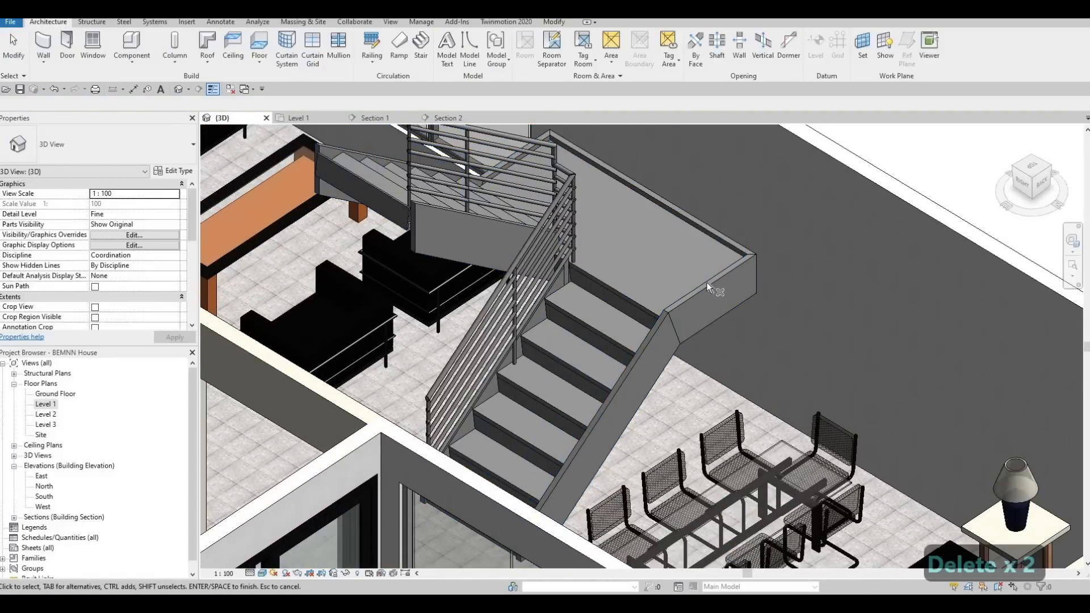
{"action": "scroll", "coordinate": [711, 282], "scroll_direction": "down", "scroll_amount": 4}
{"action": "key", "text": "Escape"}
{"action": "key", "text": "Escape"}
{"action": "scroll", "coordinate": [673, 293], "scroll_direction": "up", "scroll_amount": 4}
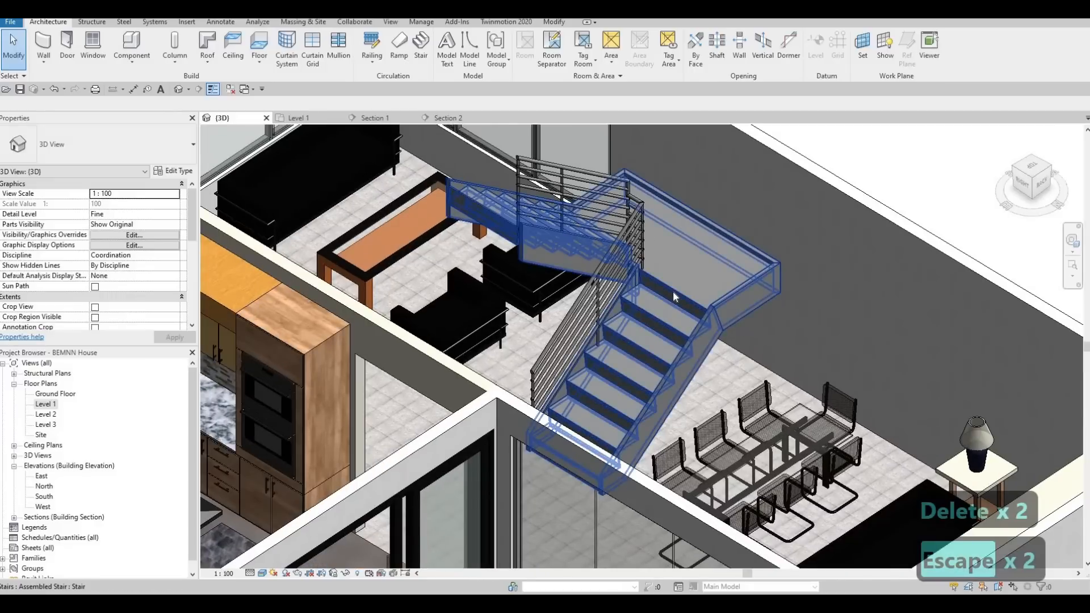
Undo the deletion of the staircase's outer railing.
{"action": "left_click", "coordinate": [673, 291]}
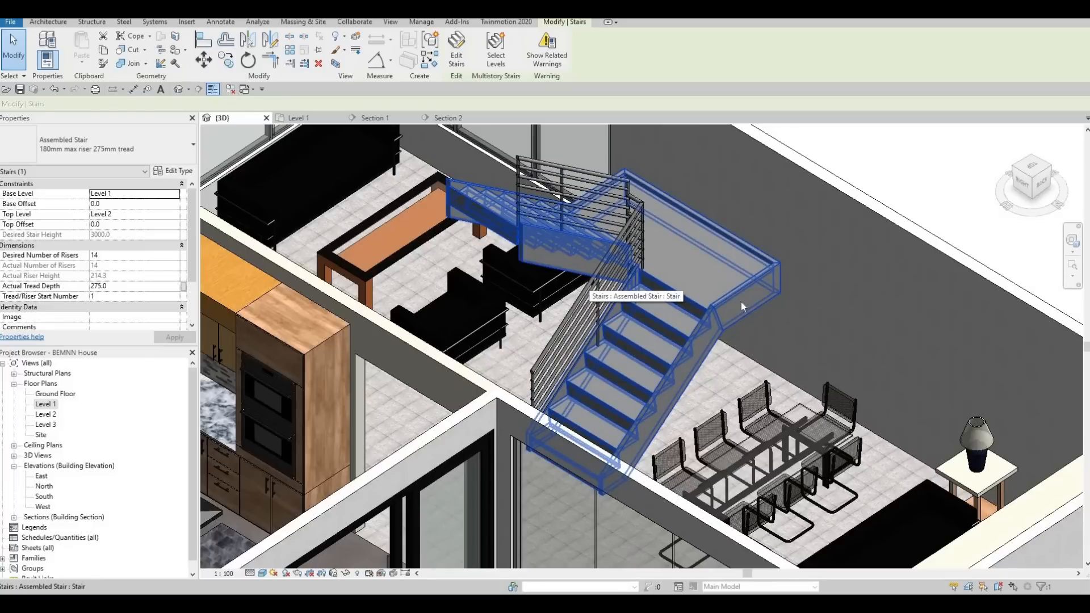
{"action": "key", "text": "Escape"}
{"action": "key", "text": "Escape"}
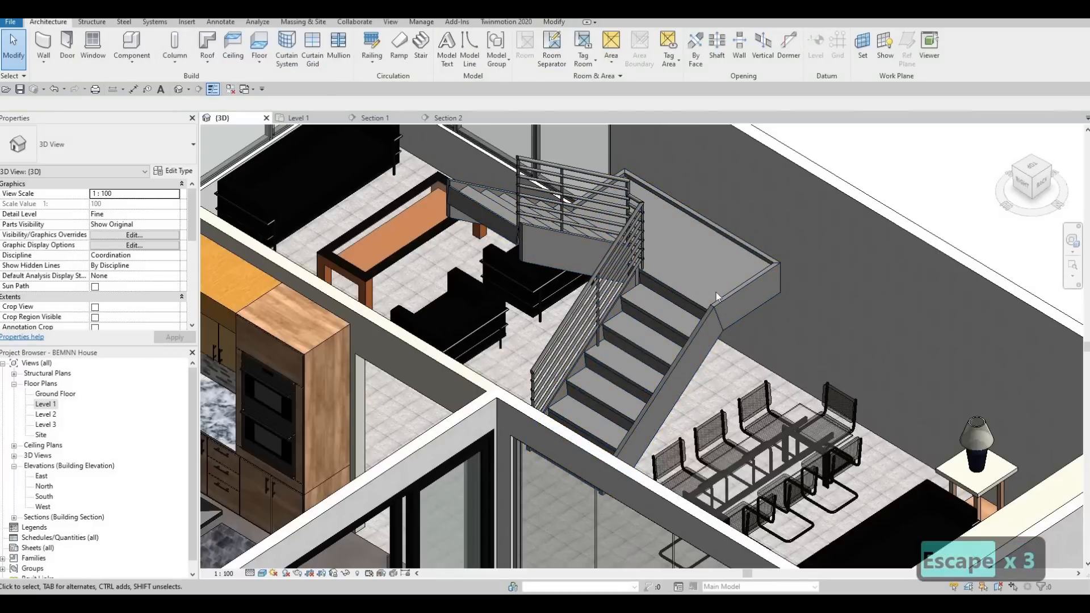
{"action": "key", "text": "ctrl+z"}
{"action": "key", "text": "Escape"}
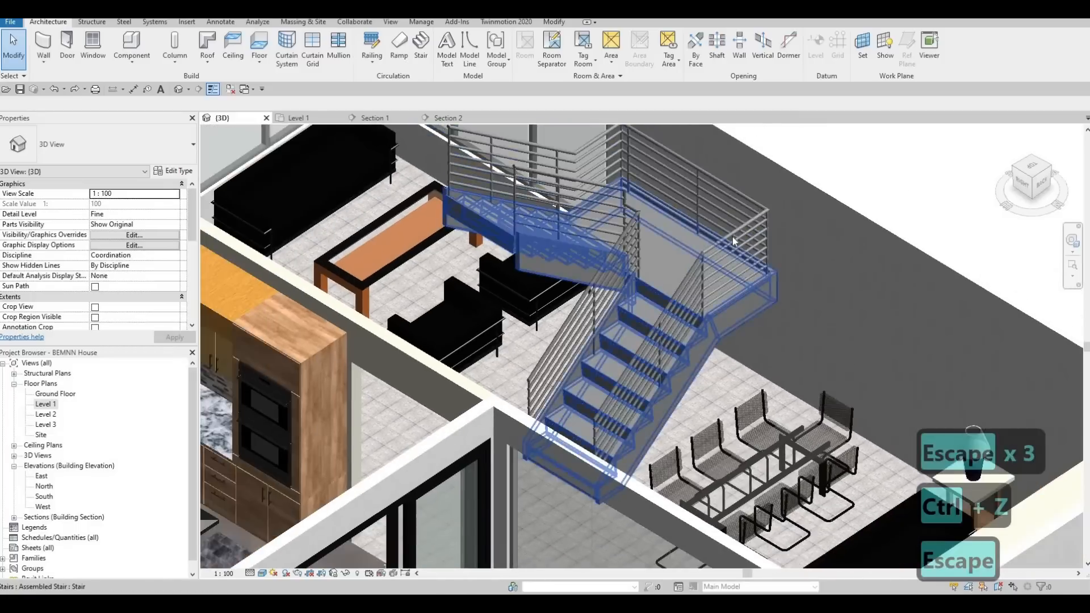
Try to remove the landing segment along the wall from the outer railing's sketch path.
{"action": "left_click", "coordinate": [588, 158]}
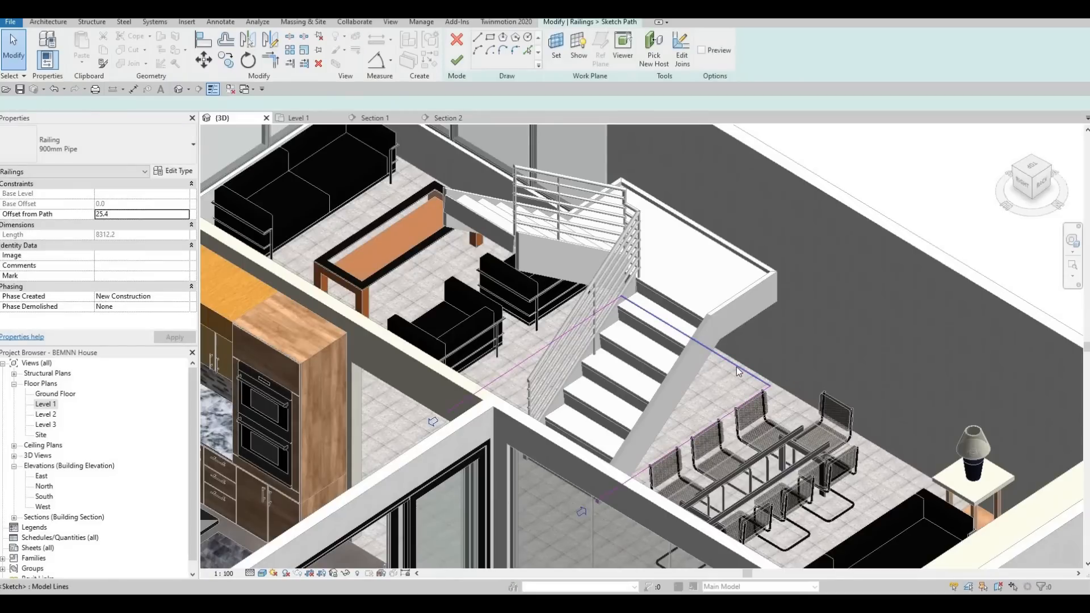
{"action": "left_click", "coordinate": [736, 366]}
{"action": "key", "text": "Delete"}
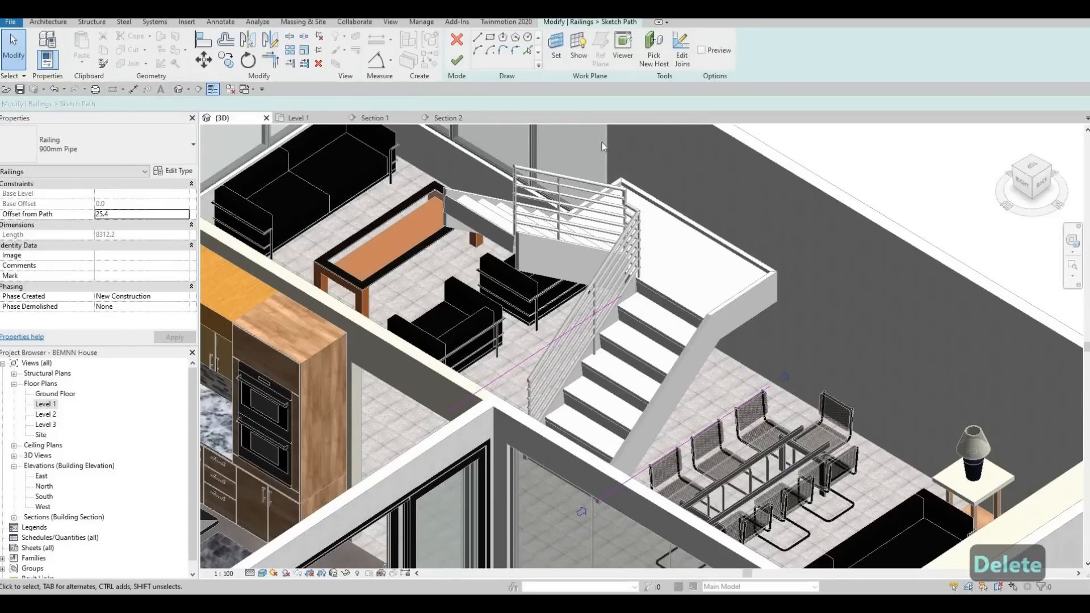
{"action": "scroll", "coordinate": [738, 317], "scroll_direction": "down", "scroll_amount": 2}
{"action": "left_click", "coordinate": [457, 59]}
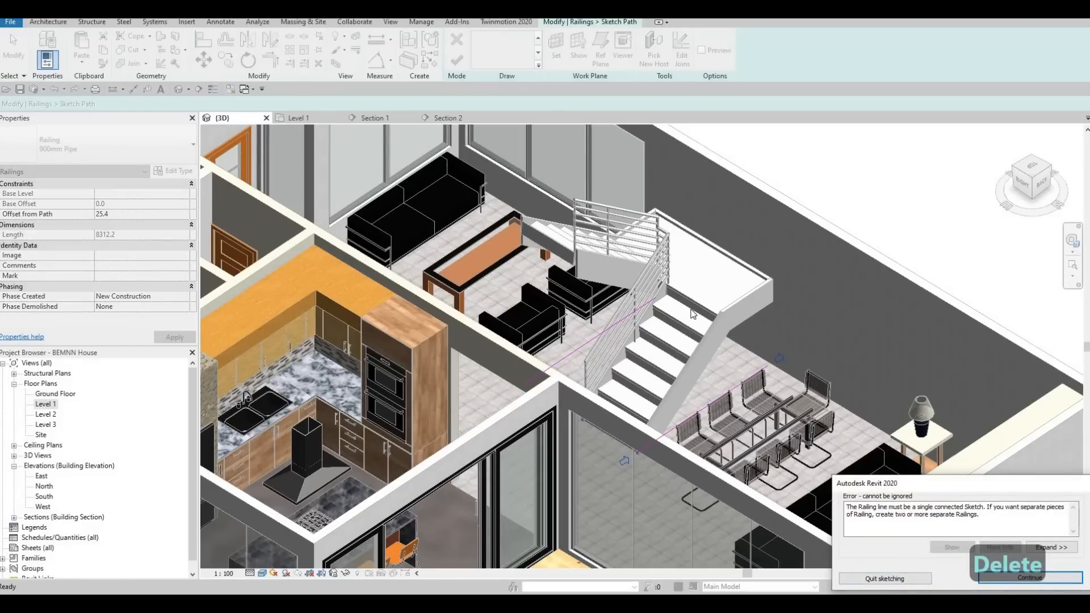
Quit sketching the outer railing's path and discard the edit.
{"action": "scroll", "coordinate": [681, 316], "scroll_direction": "up", "scroll_amount": 2}
{"action": "key", "text": "Escape"}
{"action": "scroll", "coordinate": [648, 272], "scroll_direction": "up", "scroll_amount": 2}
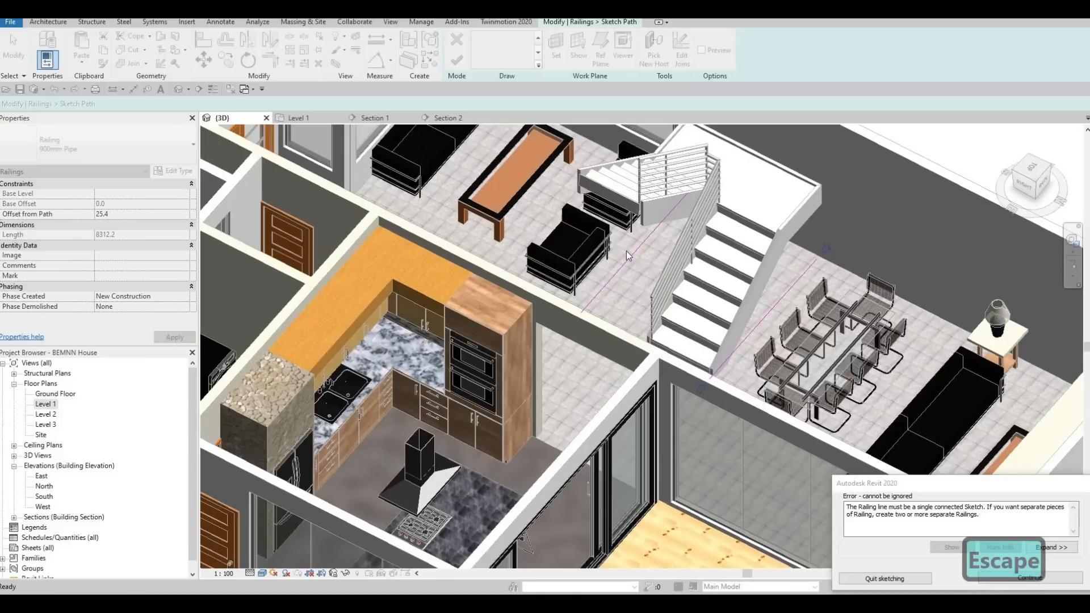
{"action": "key", "text": "Escape"}
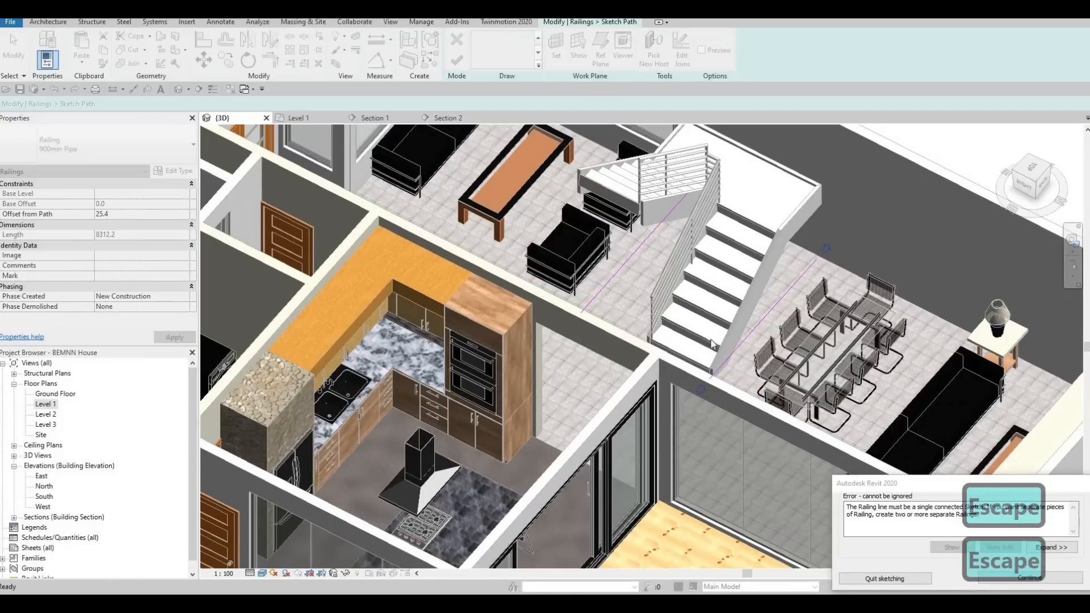
{"action": "left_click", "coordinate": [931, 543]}
{"action": "key", "text": "Escape"}
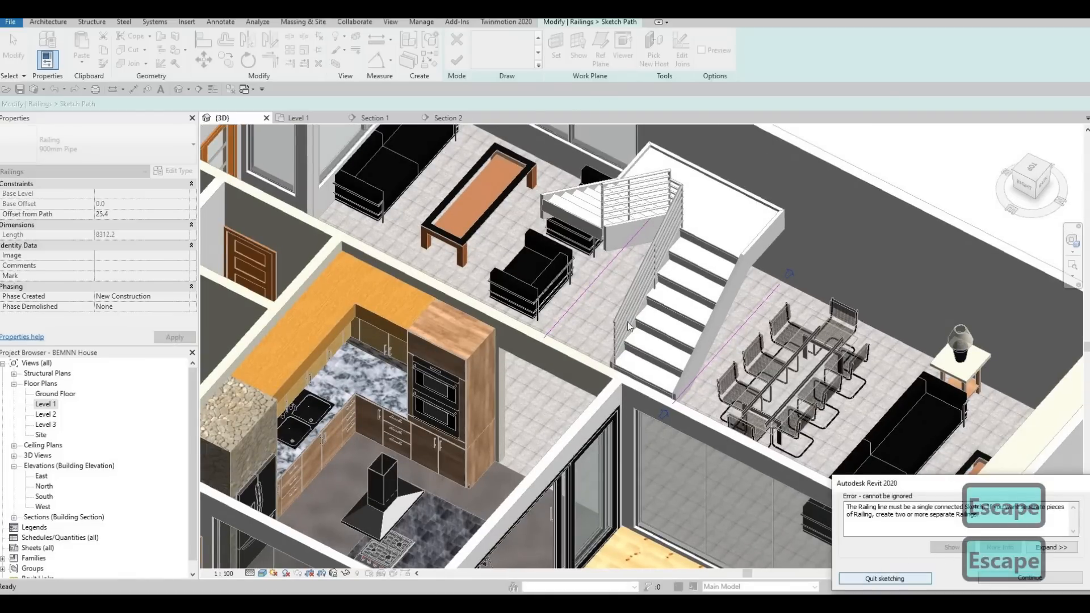
{"action": "left_click", "coordinate": [884, 578]}
{"action": "left_click", "coordinate": [573, 308]}
Delete both the outer and inner 900mm Pipe railings from the staircase.
{"action": "scroll", "coordinate": [710, 284], "scroll_direction": "up", "scroll_amount": 2}
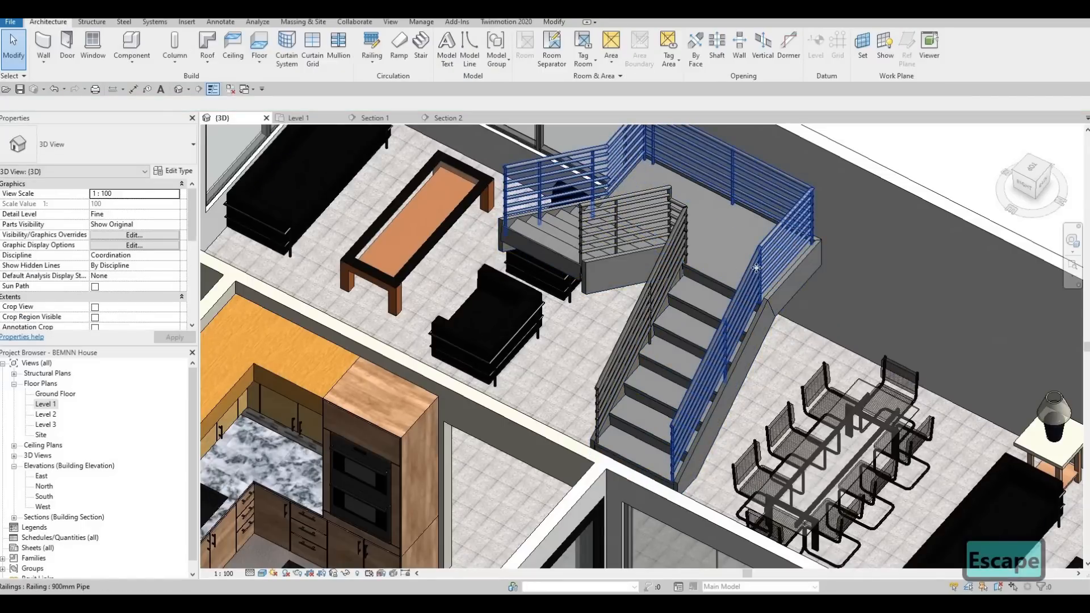
{"action": "left_click", "coordinate": [758, 271]}
{"action": "key", "text": "Delete"}
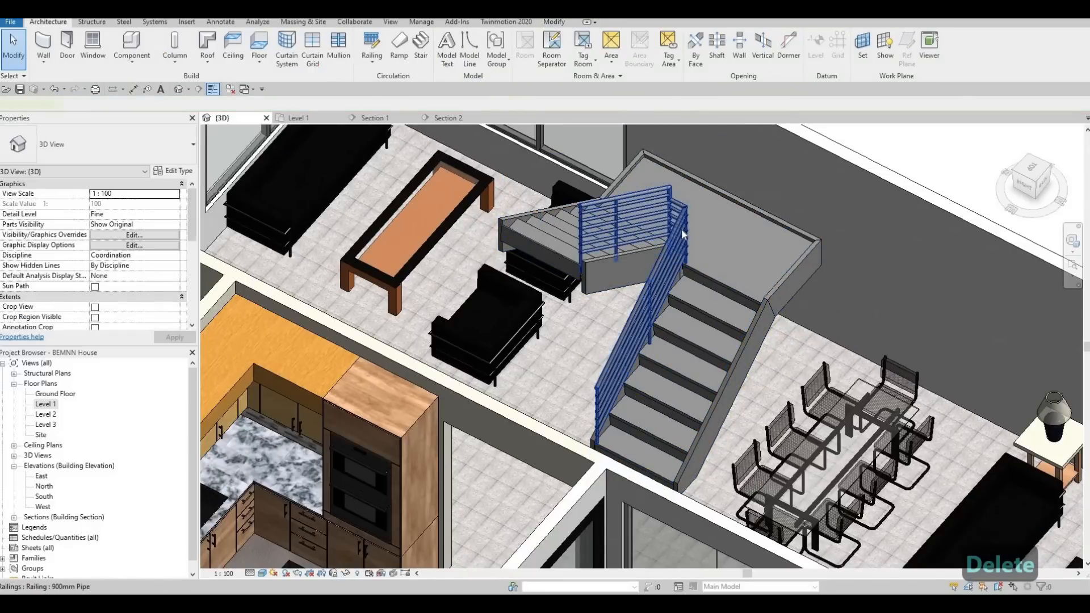
{"action": "left_click", "coordinate": [685, 232]}
{"action": "key", "text": "Delete"}
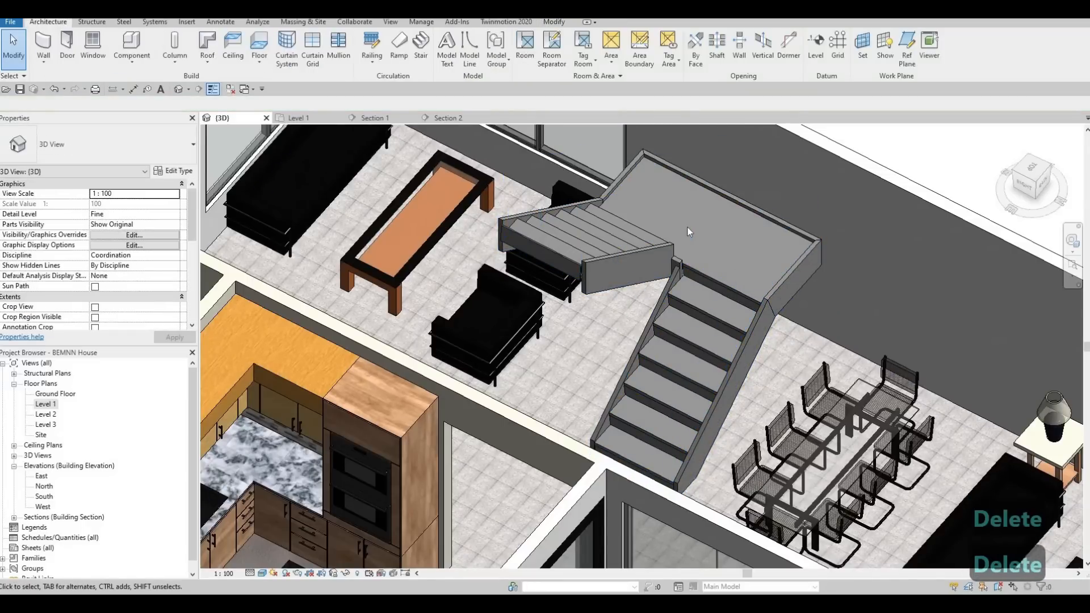
Open the staircase's type properties and check which options Right Support offers.
{"action": "left_click", "coordinate": [716, 284]}
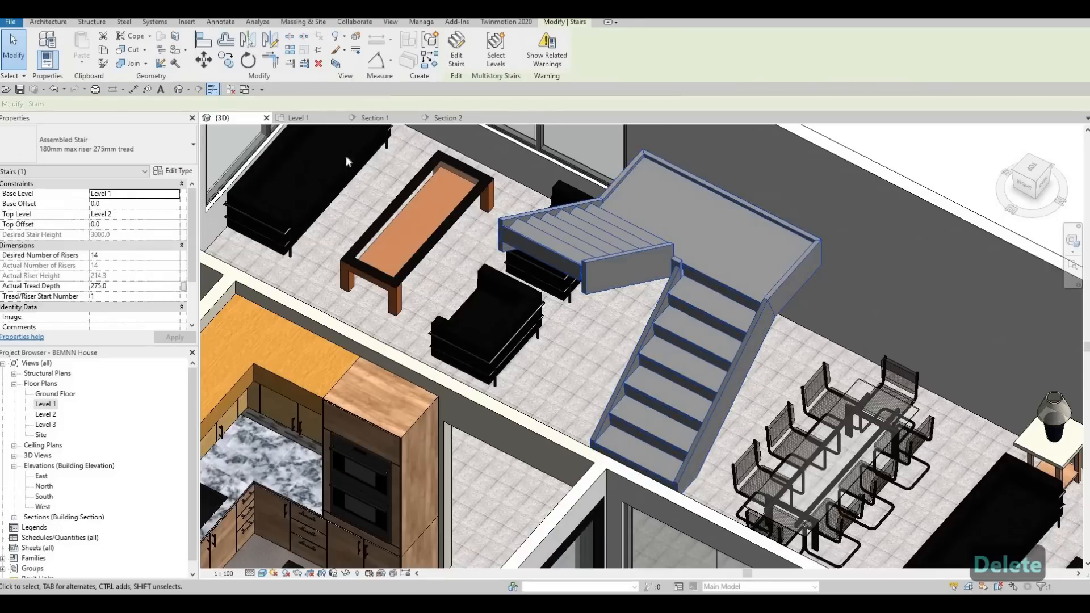
{"action": "scroll", "coordinate": [176, 180], "scroll_direction": "down", "scroll_amount": 1}
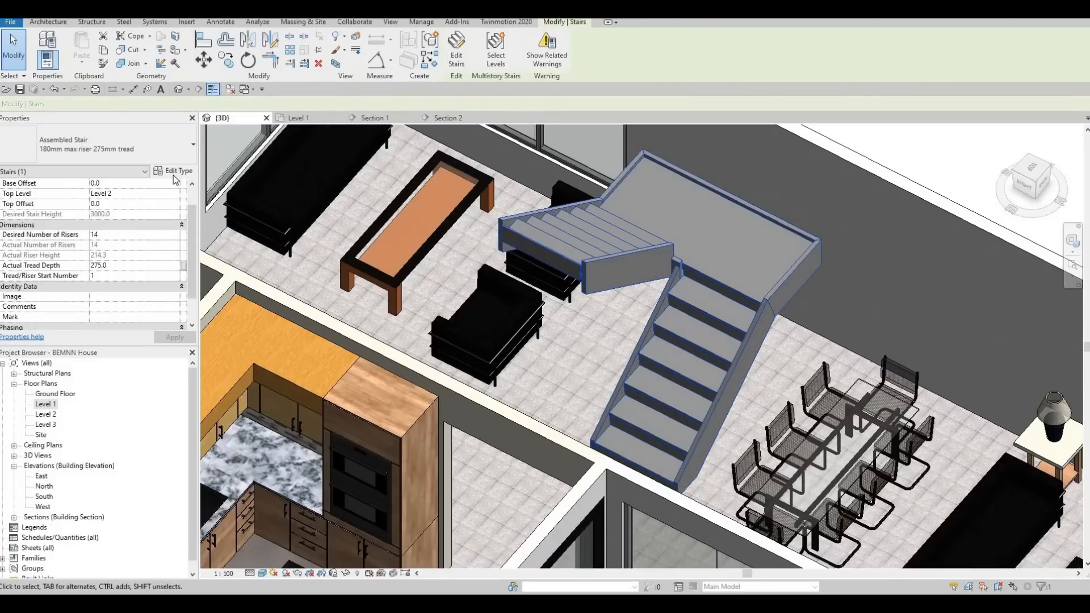
{"action": "left_click", "coordinate": [170, 171]}
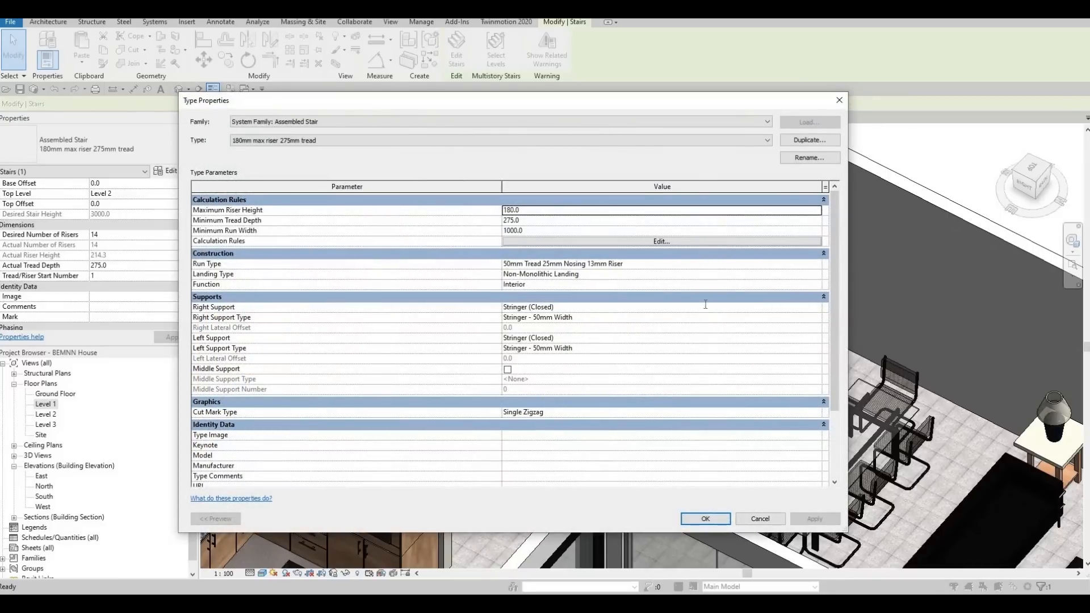
{"action": "left_click", "coordinate": [705, 306]}
{"action": "left_click", "coordinate": [543, 308]}
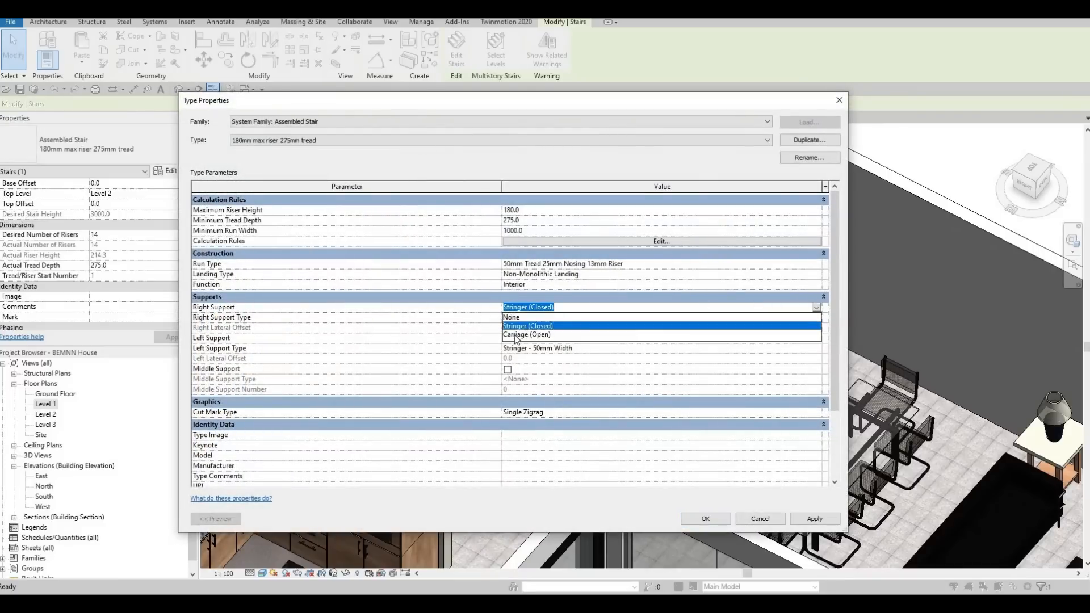
{"action": "key", "text": "Escape"}
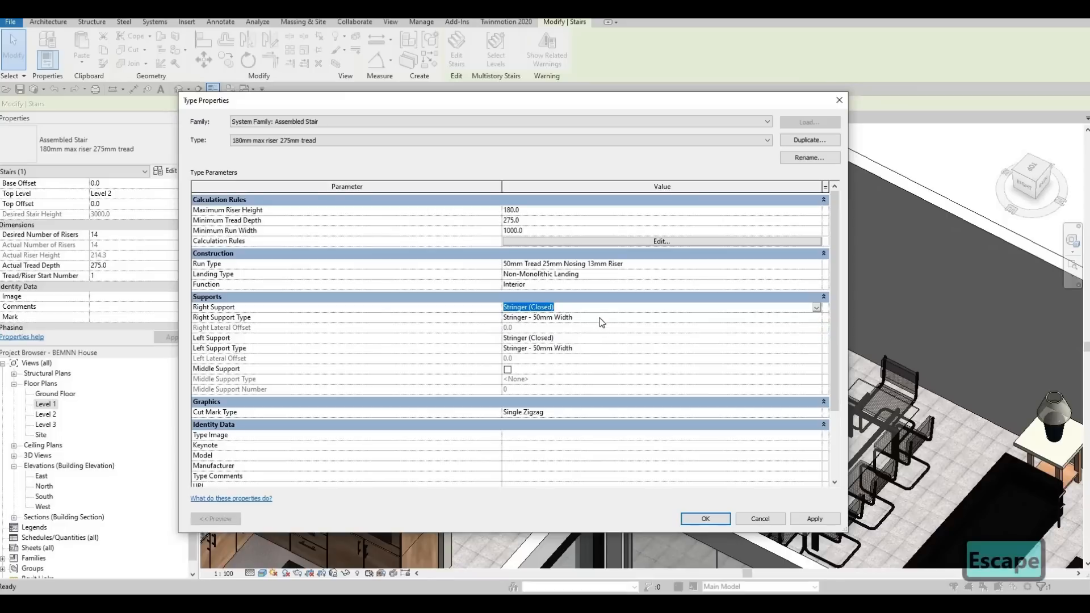
Set the material of the right support's Stringer - 50mm Width type to Glass, Bronze Glazing.
{"action": "left_click", "coordinate": [719, 317]}
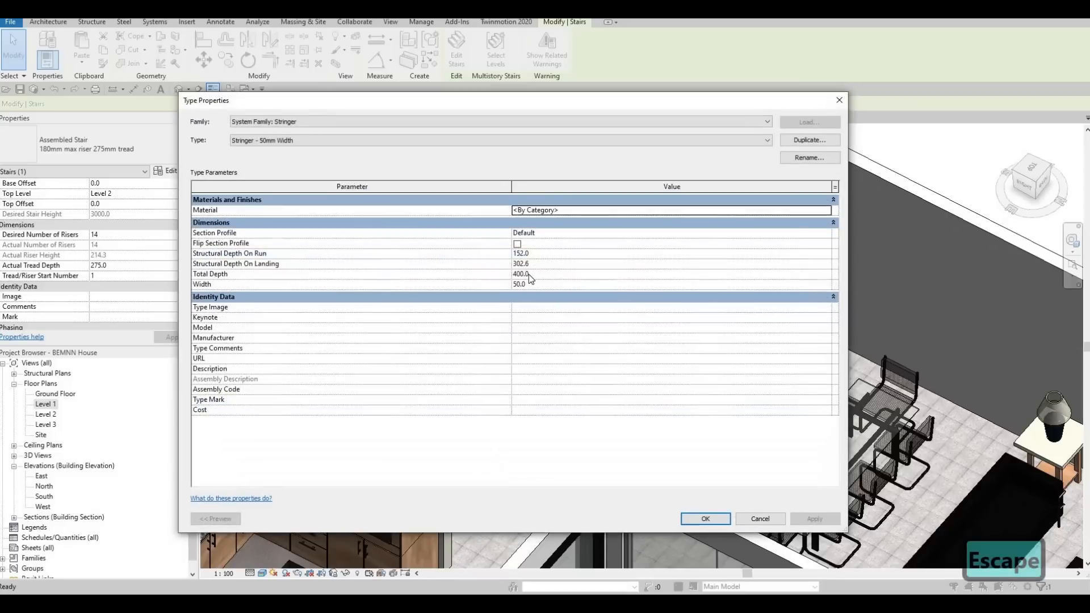
{"action": "left_click", "coordinate": [827, 210]}
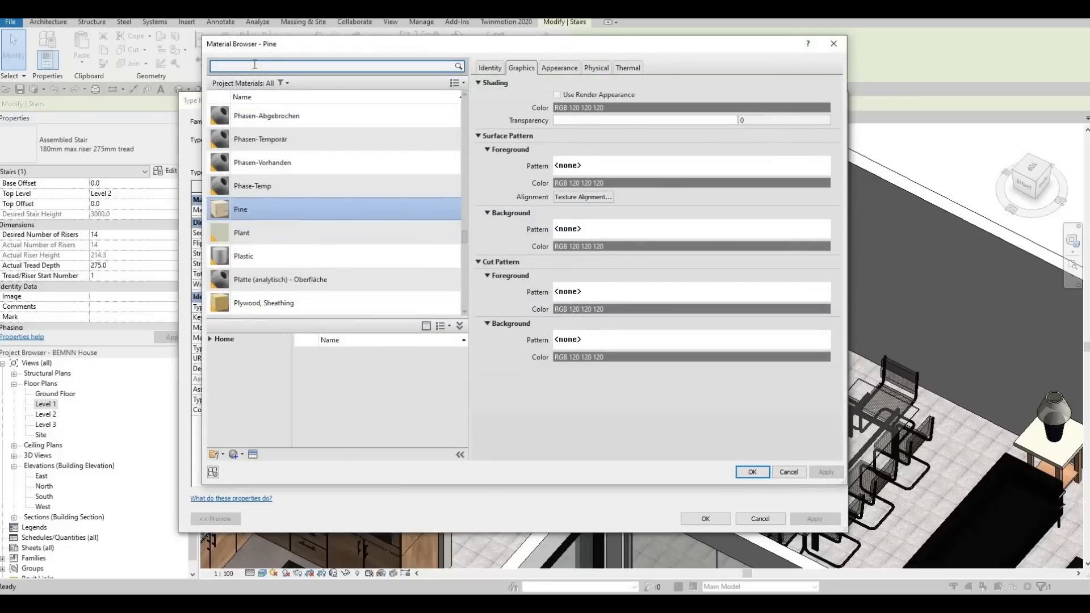
{"action": "type", "text": "glass"}
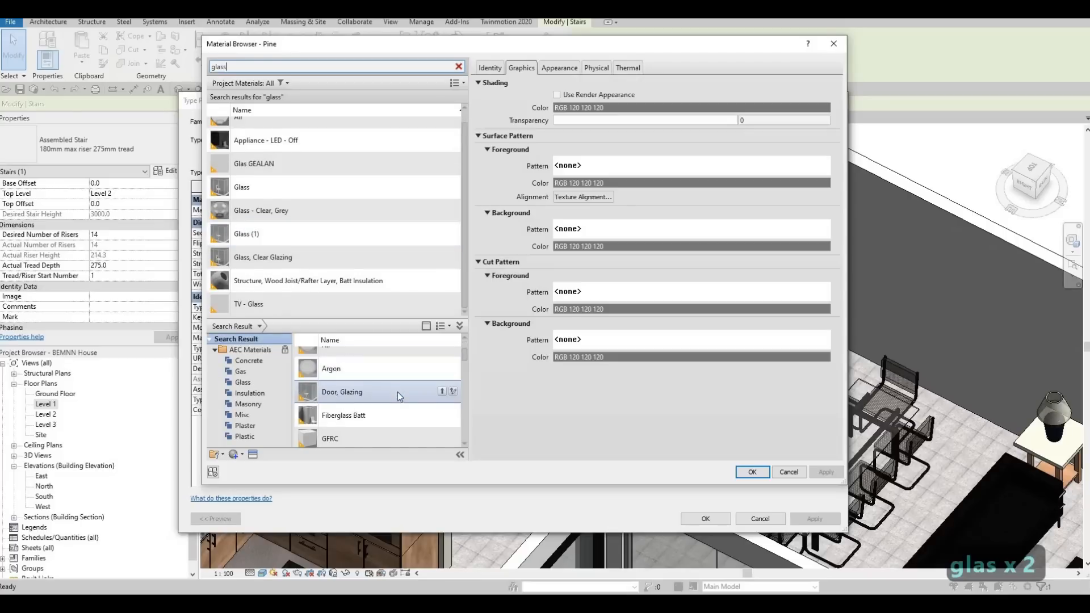
{"action": "scroll", "coordinate": [400, 404], "scroll_direction": "down", "scroll_amount": 6}
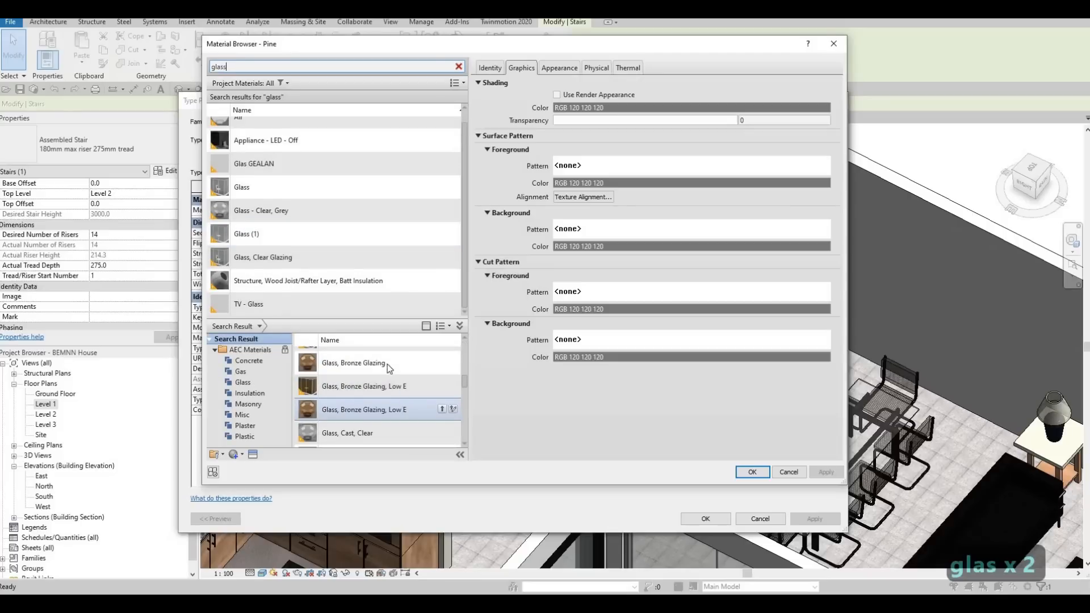
{"action": "scroll", "coordinate": [389, 367], "scroll_direction": "up", "scroll_amount": 3}
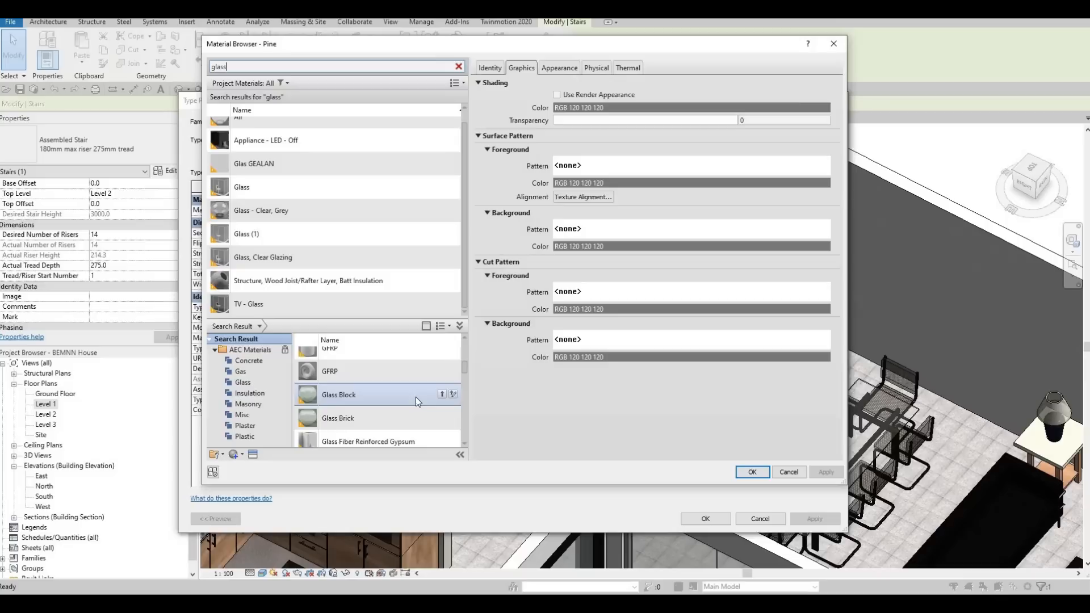
{"action": "scroll", "coordinate": [413, 403], "scroll_direction": "down", "scroll_amount": 1}
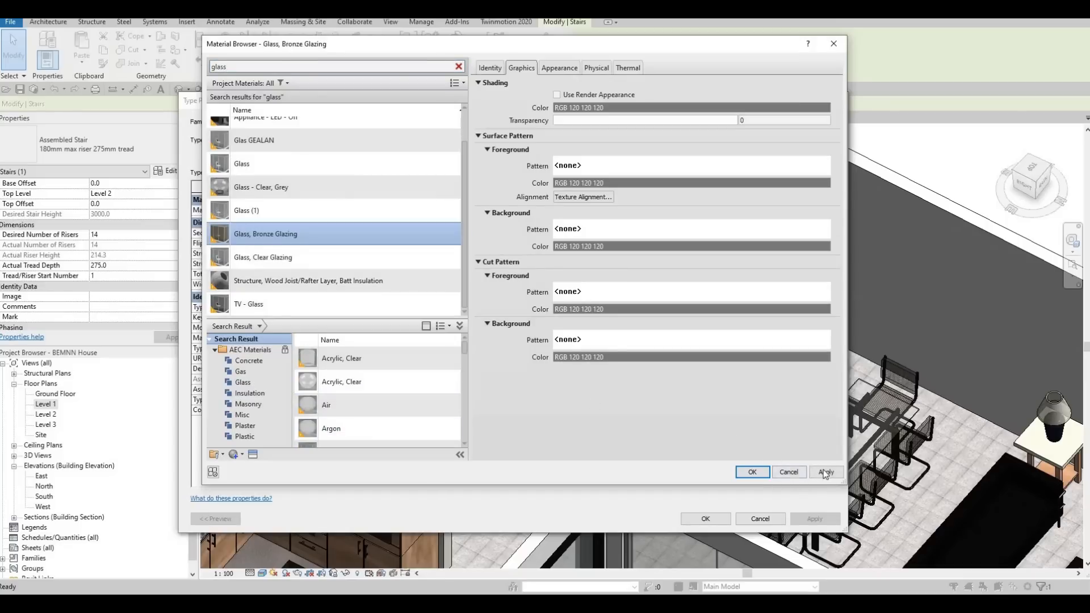
{"action": "left_click", "coordinate": [749, 472]}
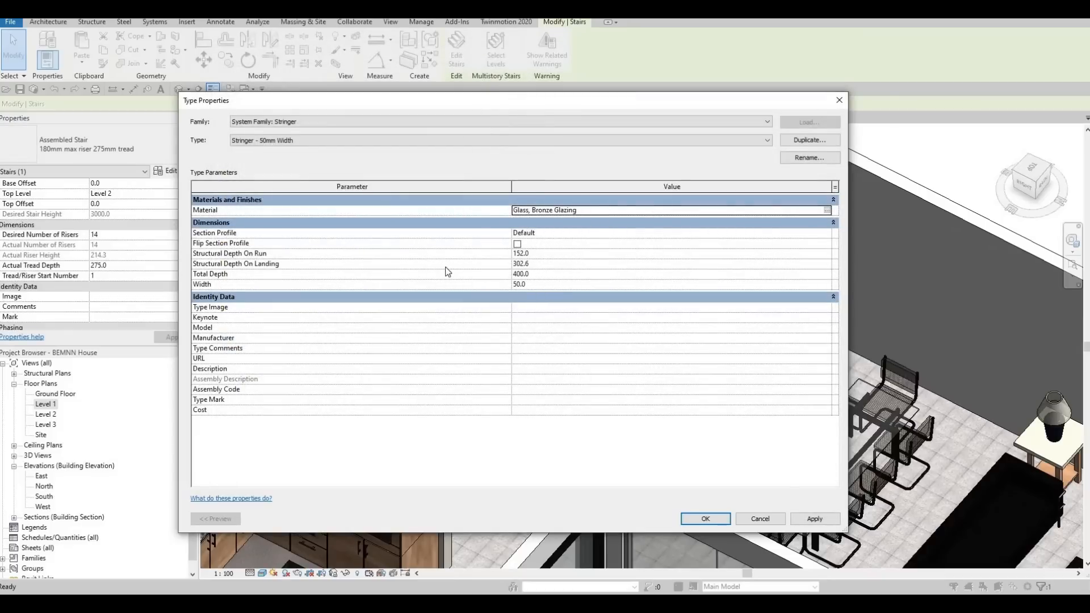
Set the stringer type's width to 25 and its total depth to 900, and accept the type changes.
{"action": "left_click", "coordinate": [538, 284]}
{"action": "type", "text": "25"}
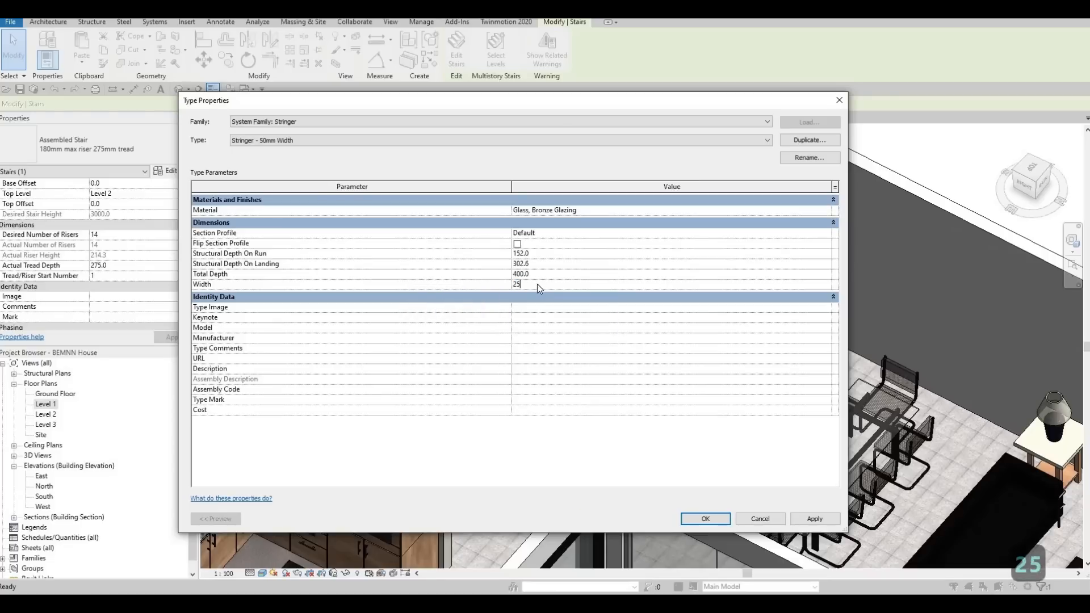
{"action": "key", "text": "Return"}
{"action": "left_click", "coordinate": [554, 275]}
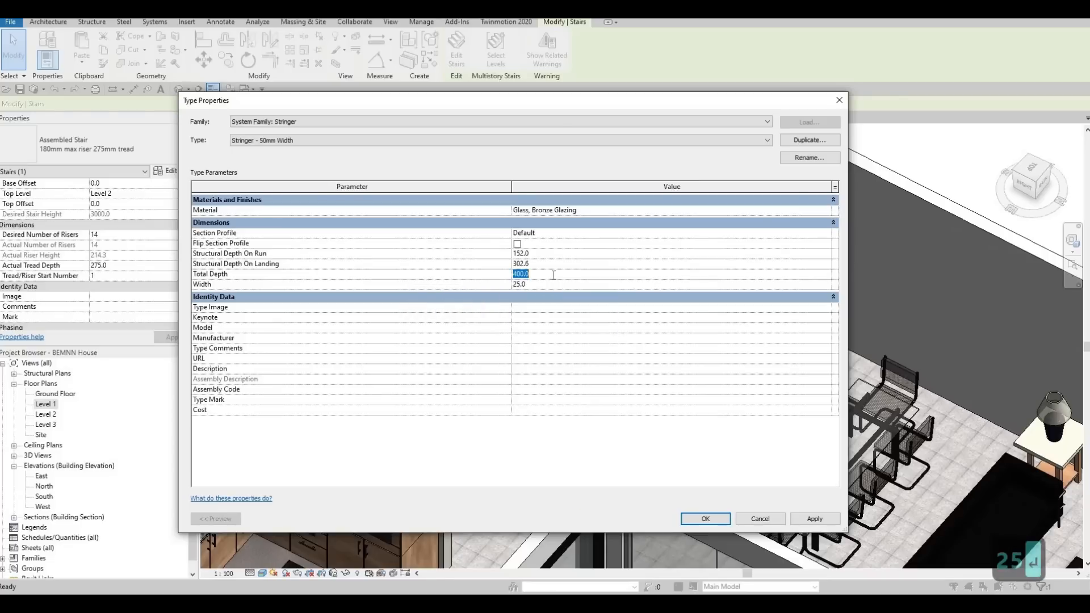
{"action": "type", "text": "900"}
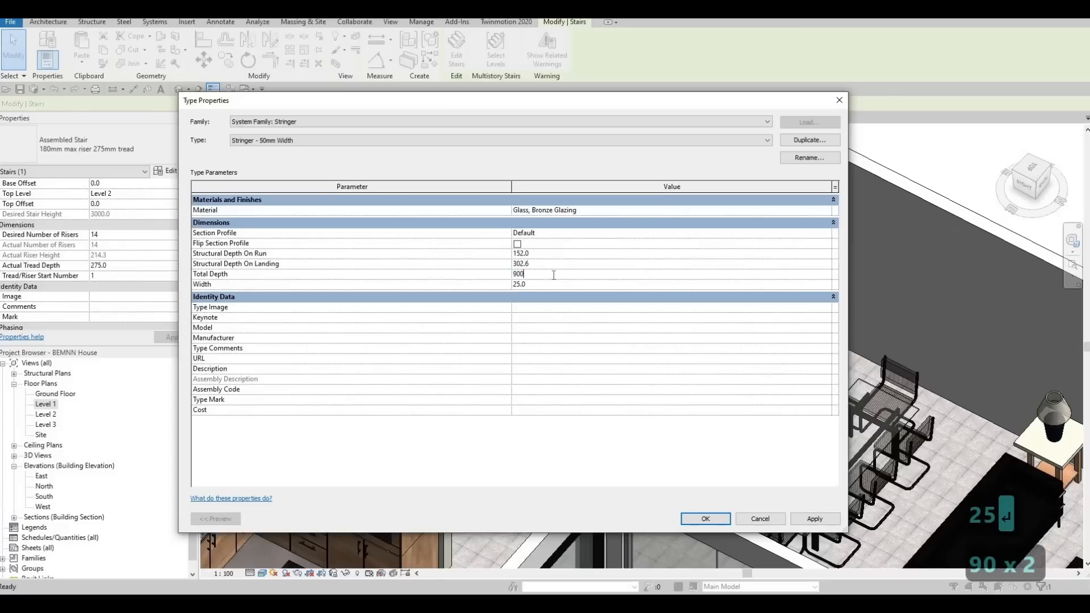
{"action": "left_click", "coordinate": [603, 199]}
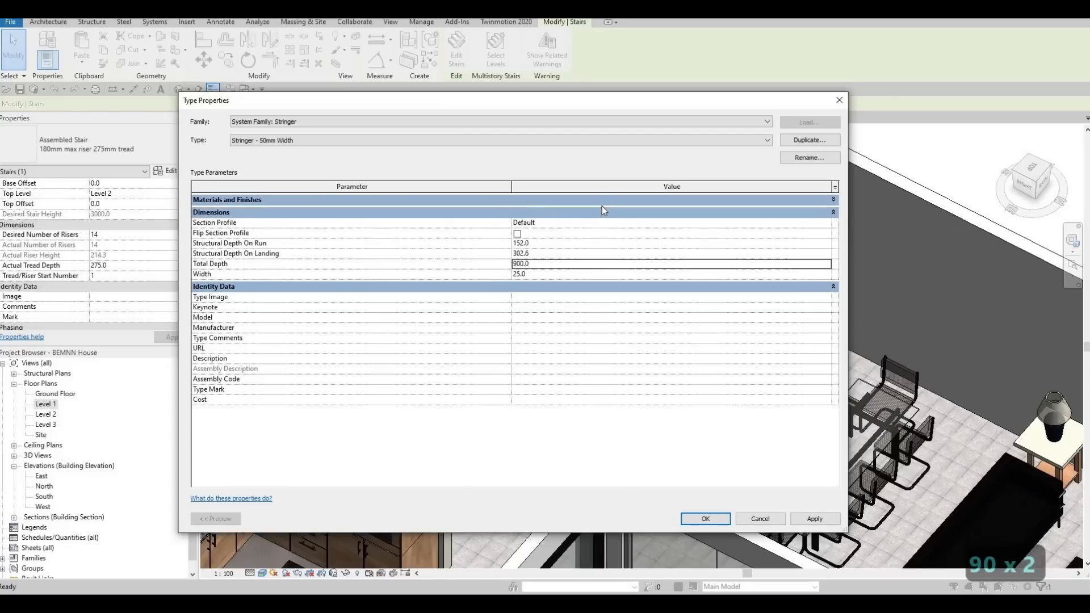
{"action": "left_click", "coordinate": [596, 200]}
{"action": "left_click", "coordinate": [544, 210]}
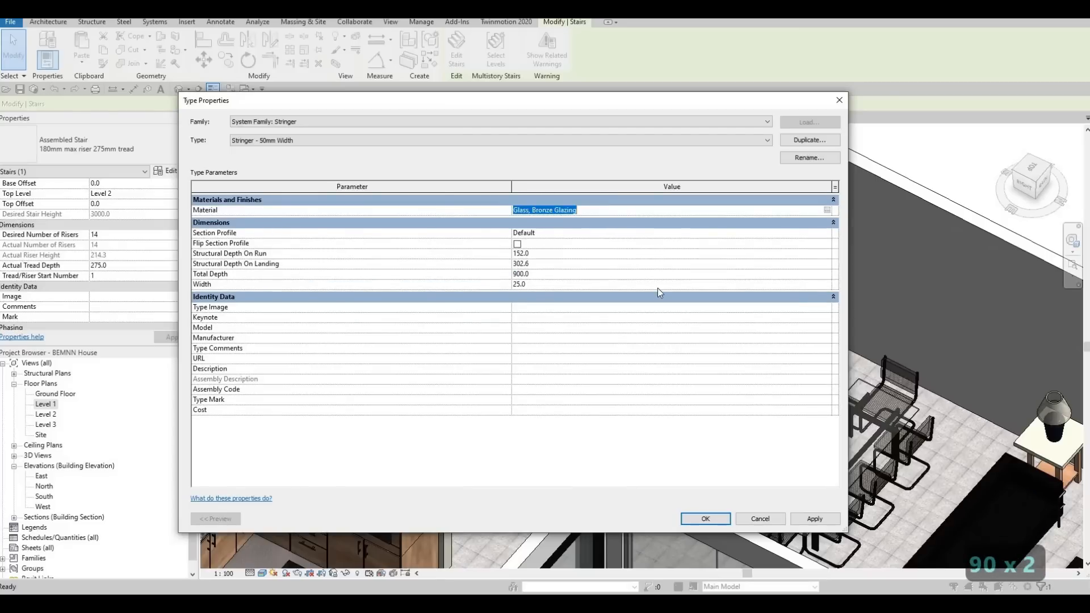
{"action": "key", "text": "ctrl+c"}
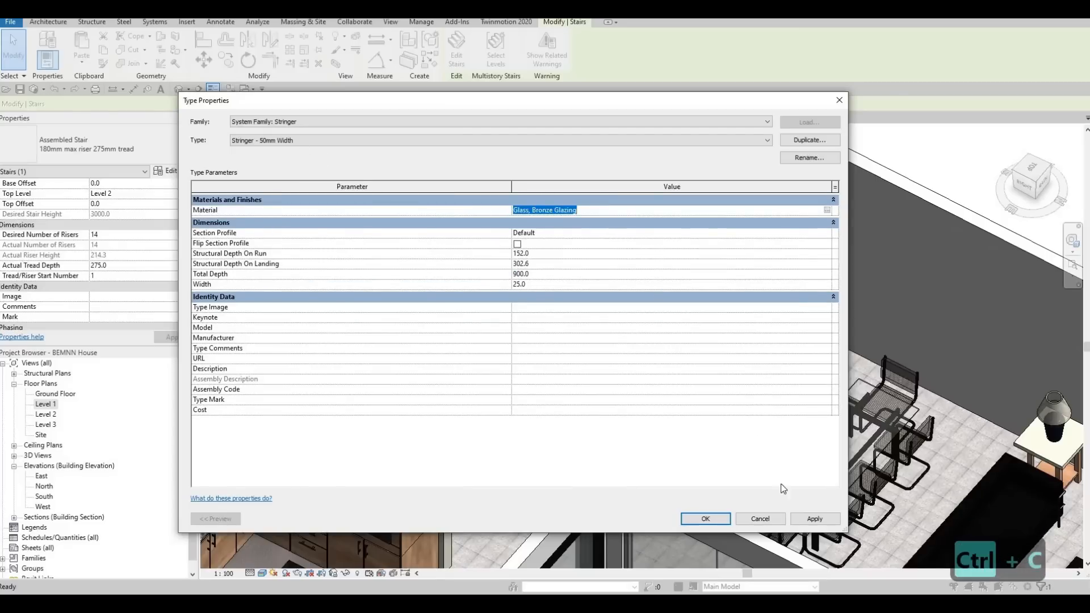
{"action": "left_click", "coordinate": [705, 518]}
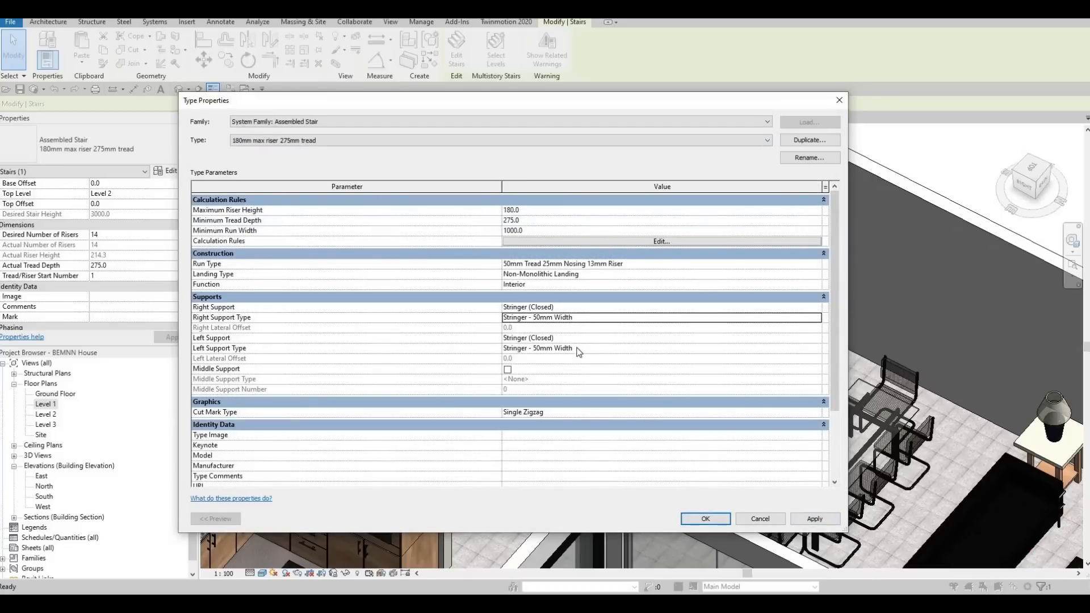
Check the material and dimensions of the stringer type assigned to the staircase's left support.
{"action": "left_click", "coordinate": [816, 348]}
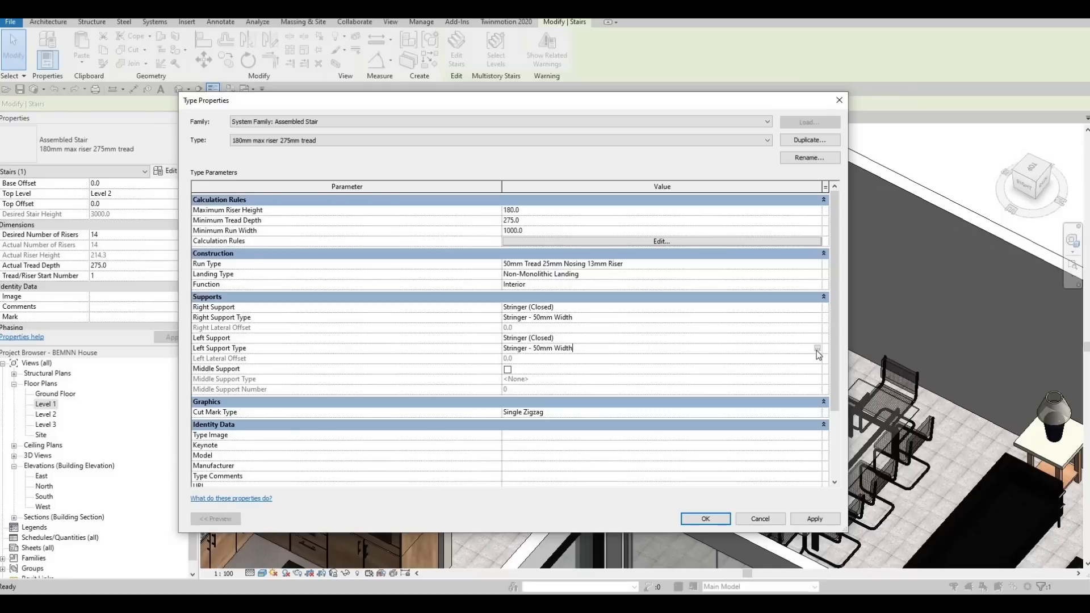
{"action": "left_click", "coordinate": [816, 349]}
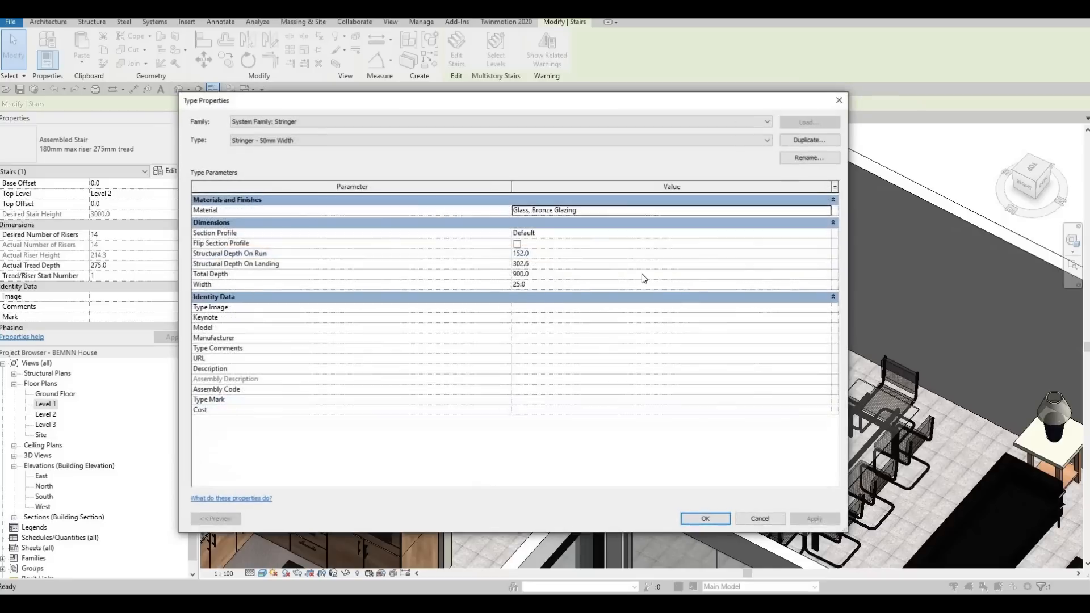
{"action": "left_click", "coordinate": [837, 101]}
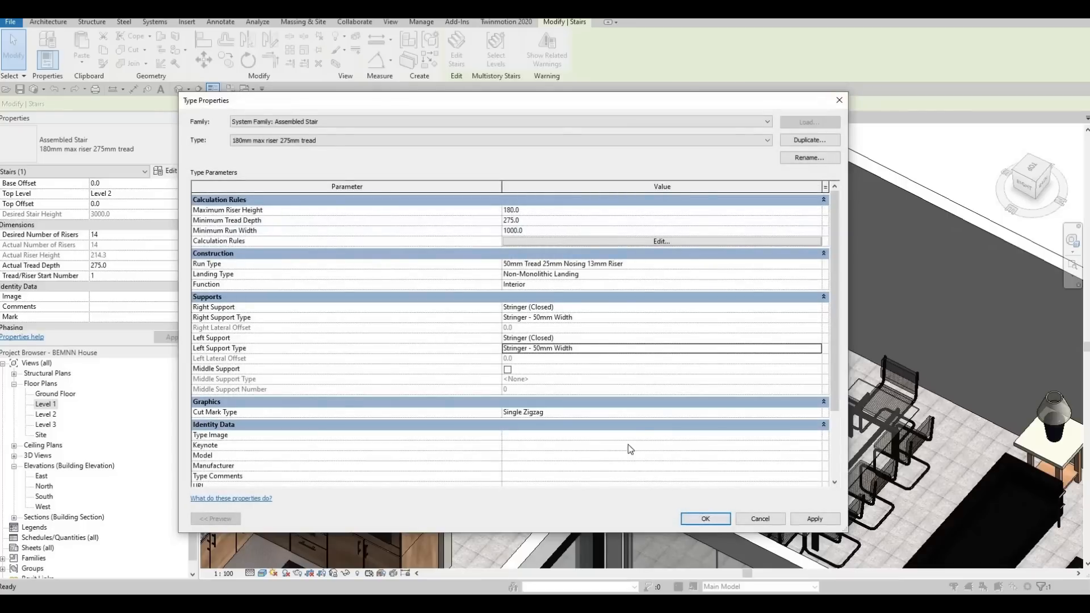
Close the staircase's type properties and examine its stringers in the 3D view.
{"action": "key", "text": "Escape"}
{"action": "key", "text": "Escape"}
{"action": "key", "text": "Escape"}
{"action": "middle_click_drag", "start_coordinate": [633, 384], "coordinate": [729, 287], "text": "shift"}
{"action": "scroll", "coordinate": [676, 286], "scroll_direction": "down", "scroll_amount": 1}
{"action": "middle_click_drag", "start_coordinate": [678, 165], "coordinate": [686, 279]}
{"action": "scroll", "coordinate": [686, 279], "scroll_direction": "up", "scroll_amount": 1}
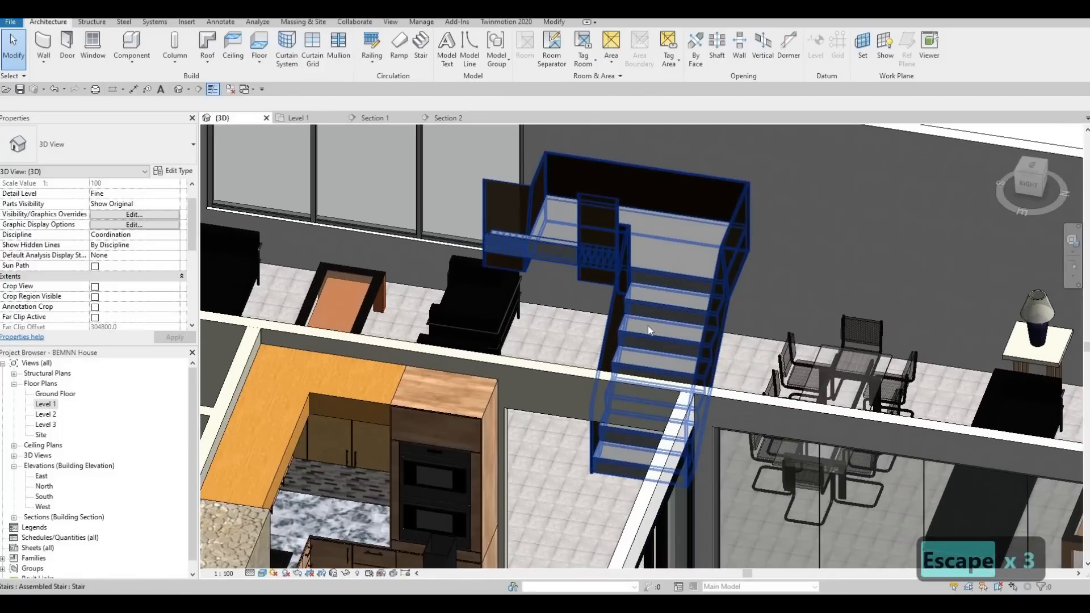
Reopen the staircase's type properties and examine its Cut Mark Type setting.
{"action": "left_click", "coordinate": [664, 277]}
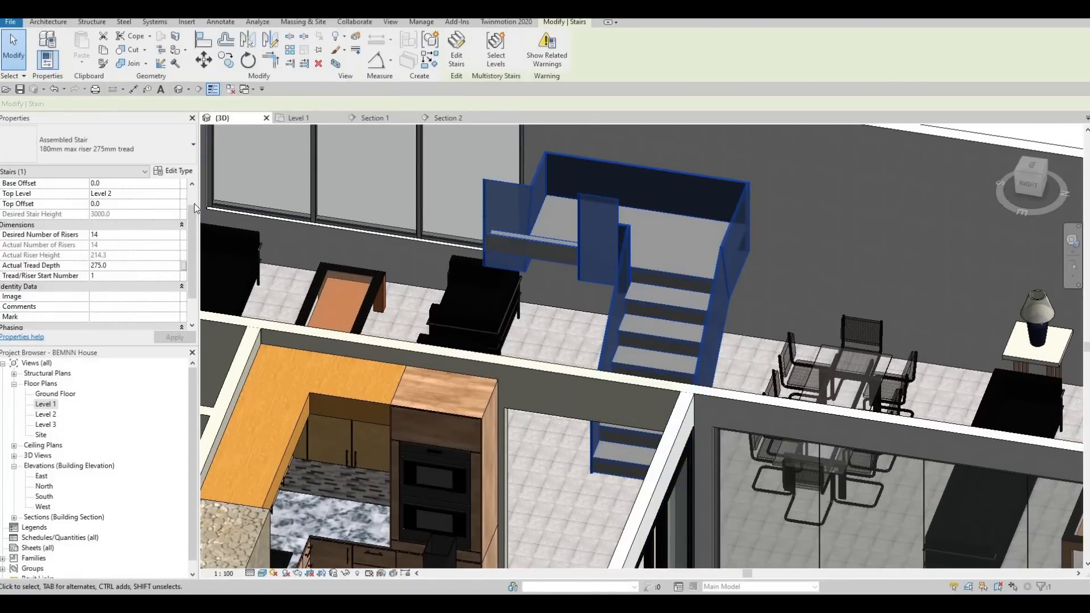
{"action": "left_click", "coordinate": [180, 172]}
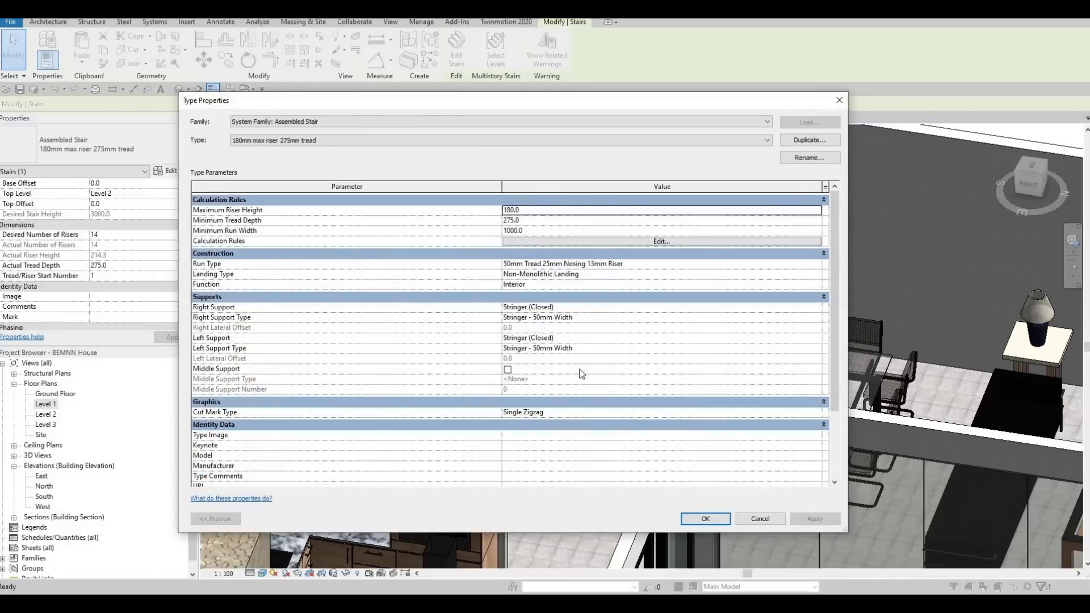
{"action": "scroll", "coordinate": [585, 374], "scroll_direction": "down", "scroll_amount": 1}
{"action": "left_click", "coordinate": [801, 389]}
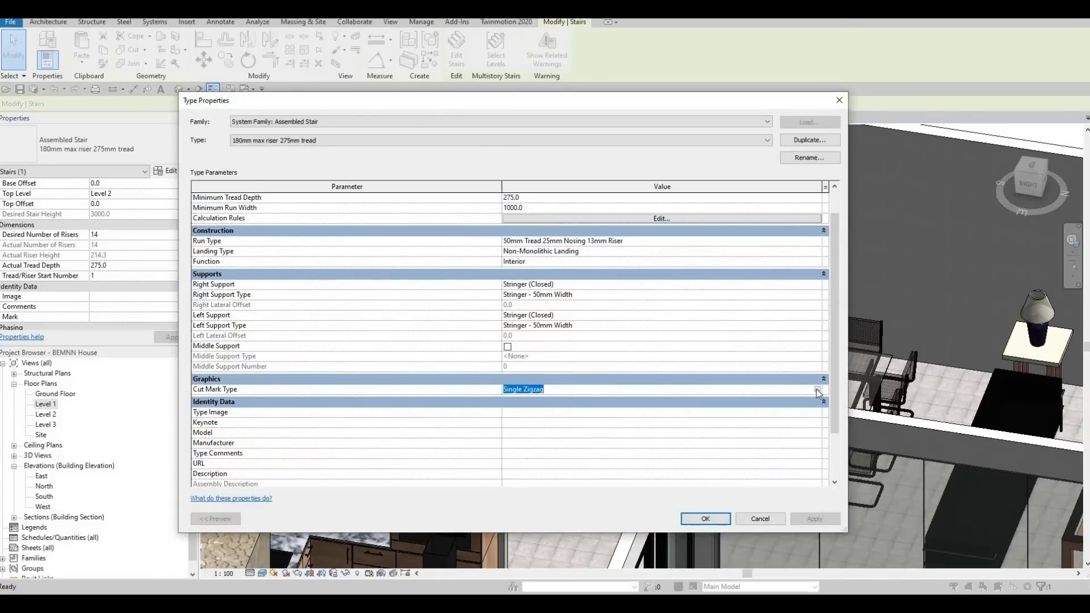
{"action": "left_click", "coordinate": [817, 391]}
{"action": "key", "text": "Escape"}
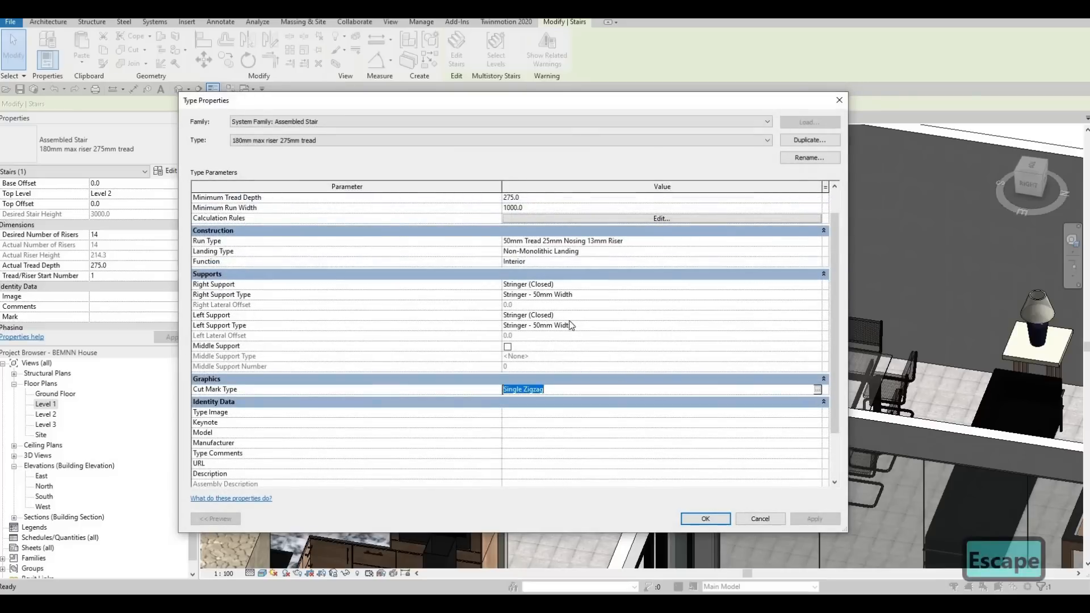
{"action": "key", "text": "Escape"}
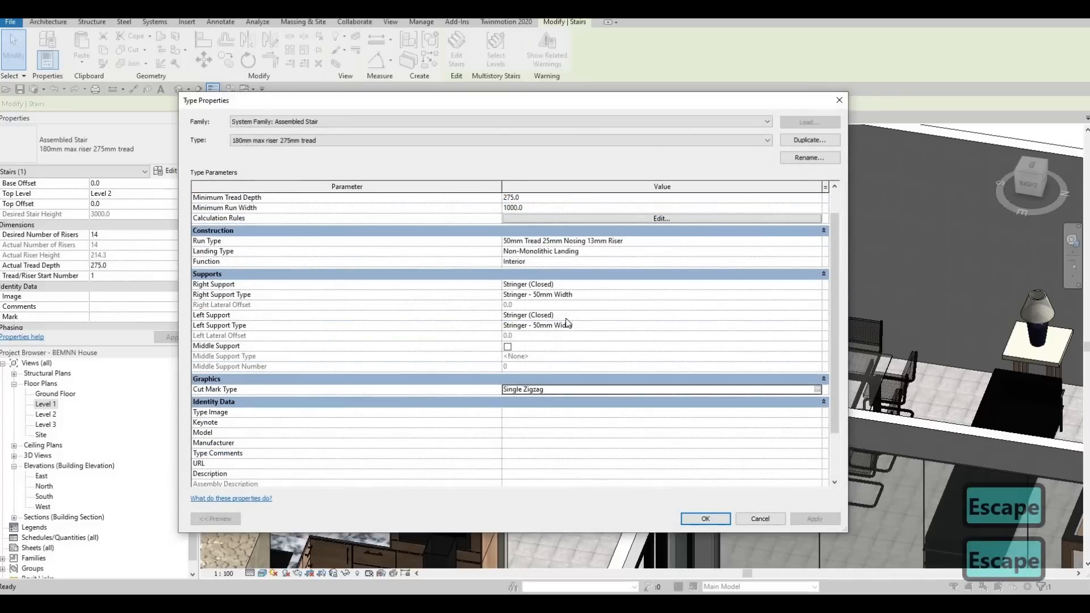
Review the support options for the staircase's Left Support without changing the selection.
{"action": "left_click", "coordinate": [815, 316]}
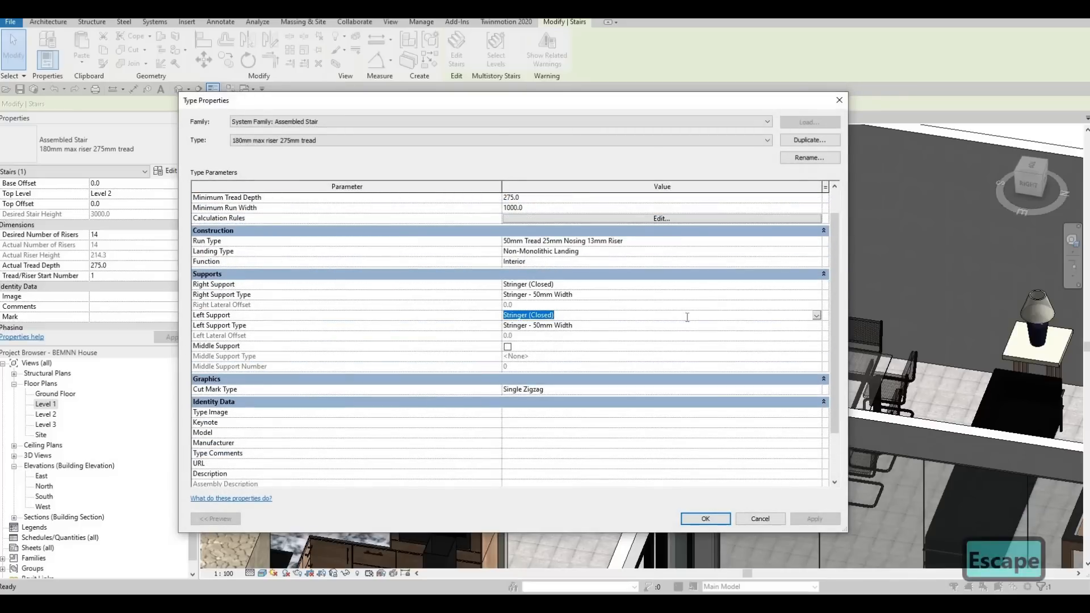
{"action": "left_click", "coordinate": [816, 315]}
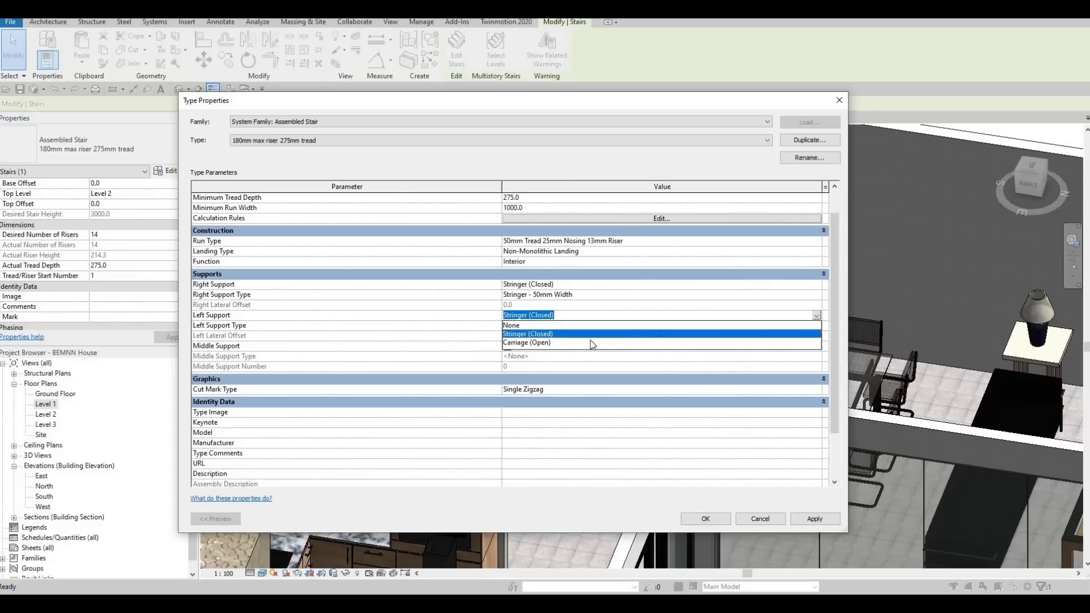
{"action": "key", "text": "Escape"}
{"action": "key", "text": "Escape"}
{"action": "scroll", "coordinate": [686, 285], "scroll_direction": "up", "scroll_amount": 1}
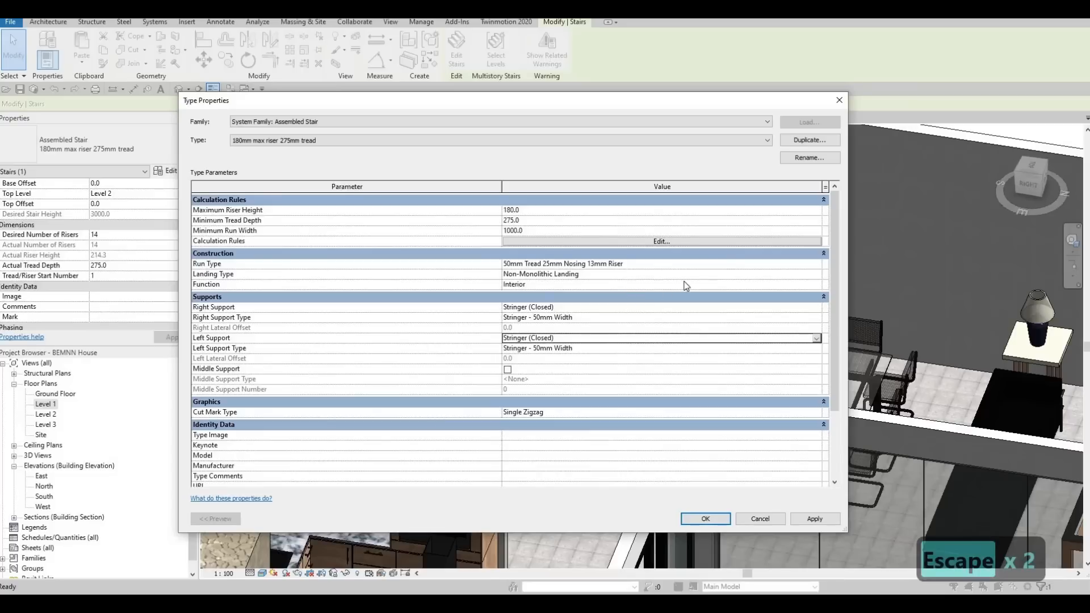
Examine the tread and riser properties of the staircase's run type, and exit the type properties without making changes.
{"action": "left_click", "coordinate": [809, 274]}
{"action": "left_click", "coordinate": [807, 263]}
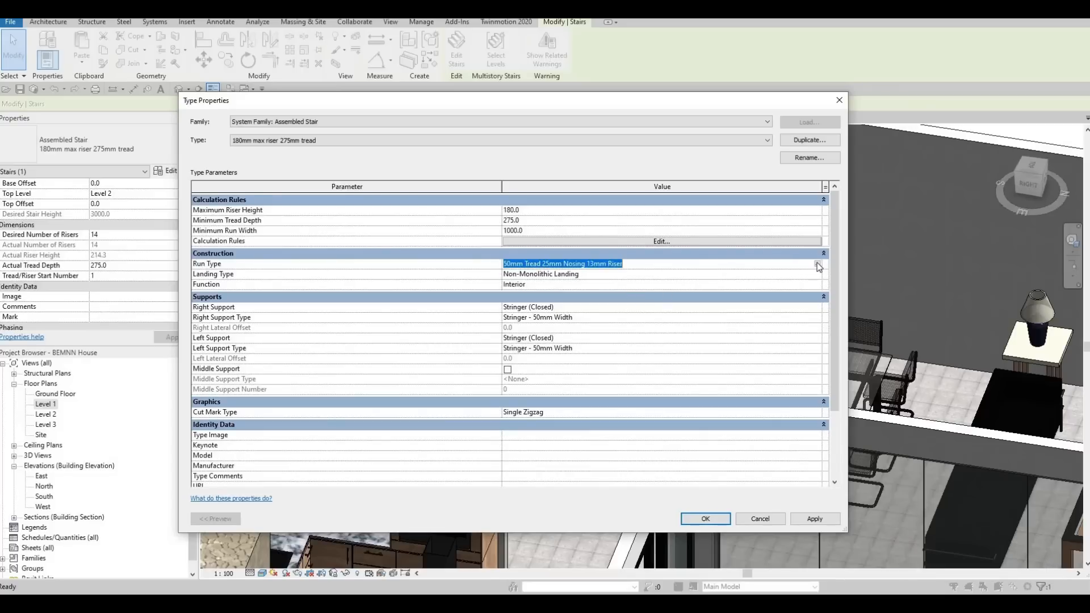
{"action": "left_click", "coordinate": [815, 264]}
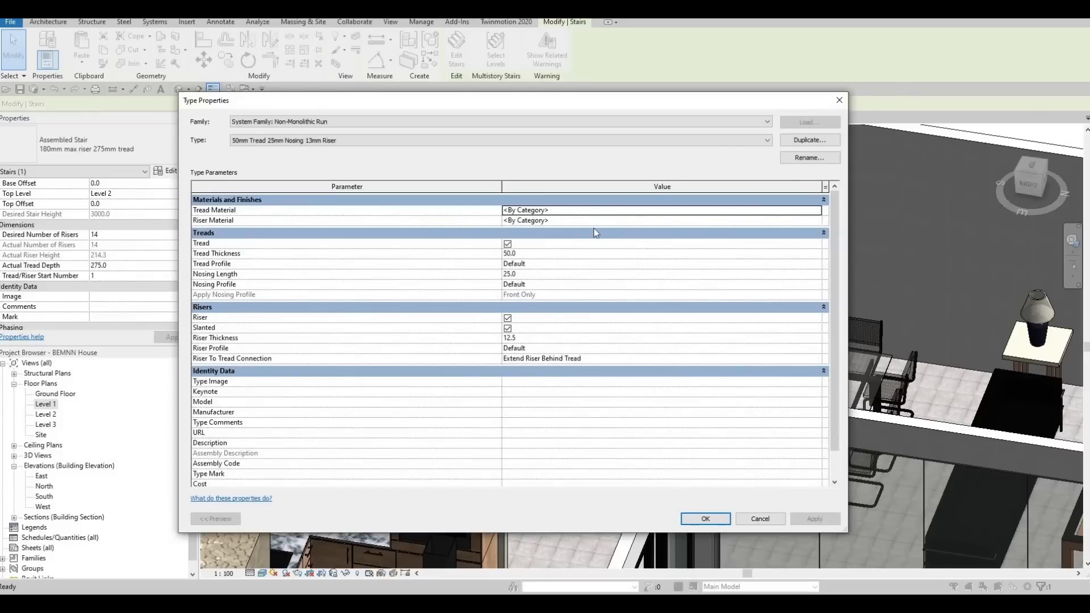
{"action": "key", "text": "Escape"}
{"action": "key", "text": "Escape"}
{"action": "key", "text": "Escape"}
{"action": "key", "text": "Escape"}
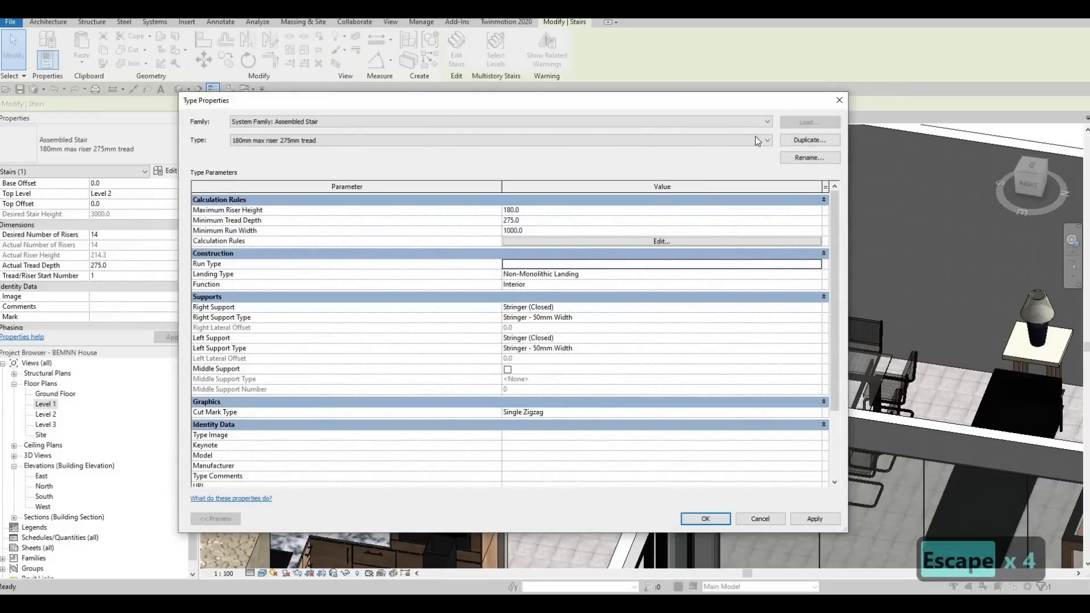
{"action": "key", "text": "Escape"}
{"action": "scroll", "coordinate": [681, 329], "scroll_direction": "up", "scroll_amount": 5}
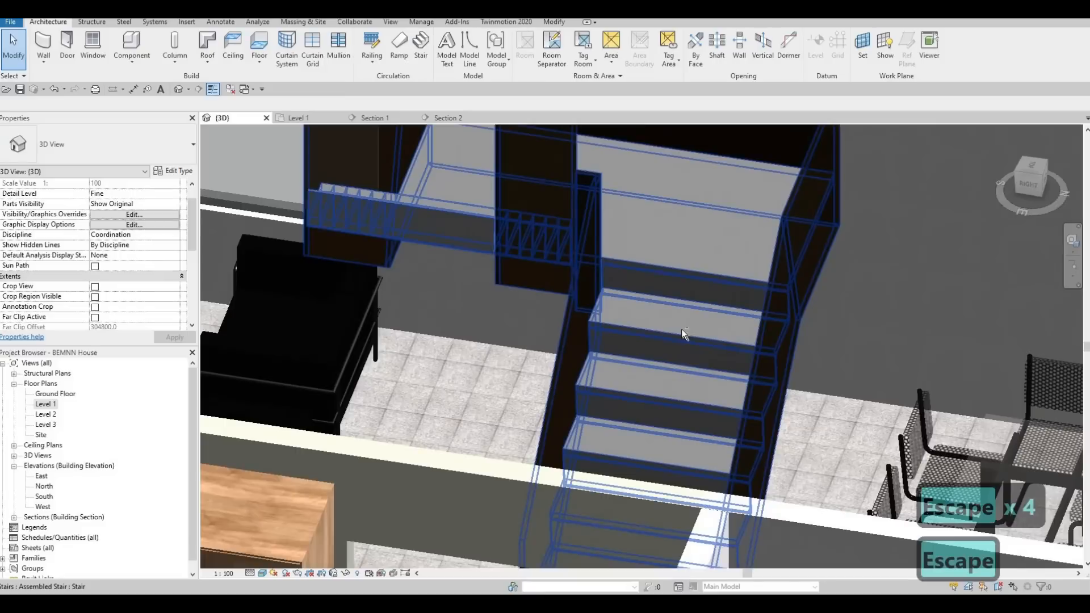
Enable Middle Support in the staircase's type properties.
{"action": "scroll", "coordinate": [612, 329], "scroll_direction": "down", "scroll_amount": 6}
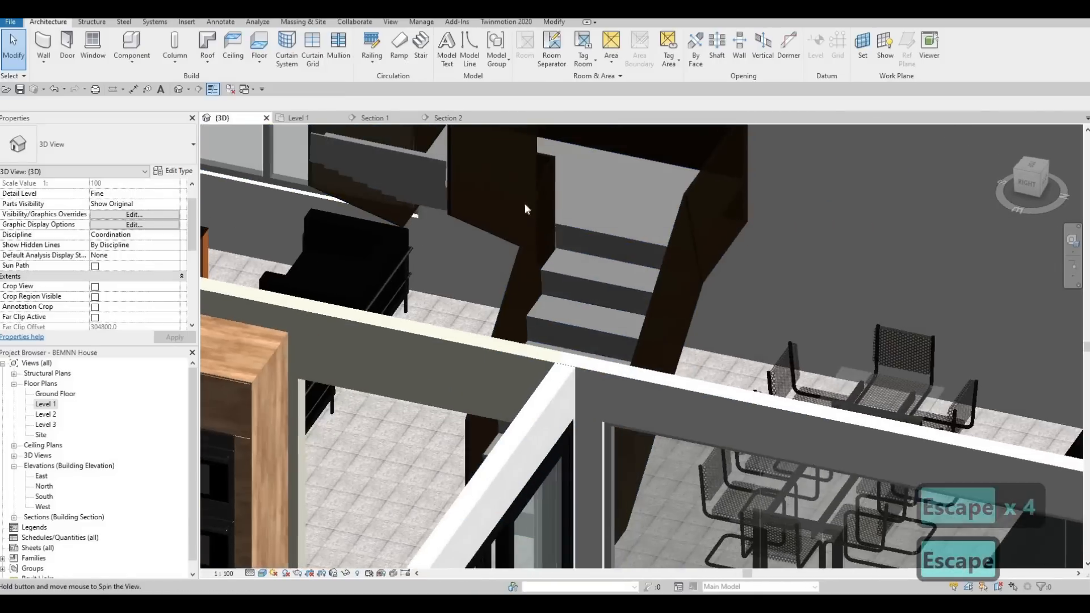
{"action": "middle_click_drag", "start_coordinate": [525, 209], "coordinate": [685, 244], "text": "shift"}
{"action": "scroll", "coordinate": [685, 251], "scroll_direction": "down", "scroll_amount": 4}
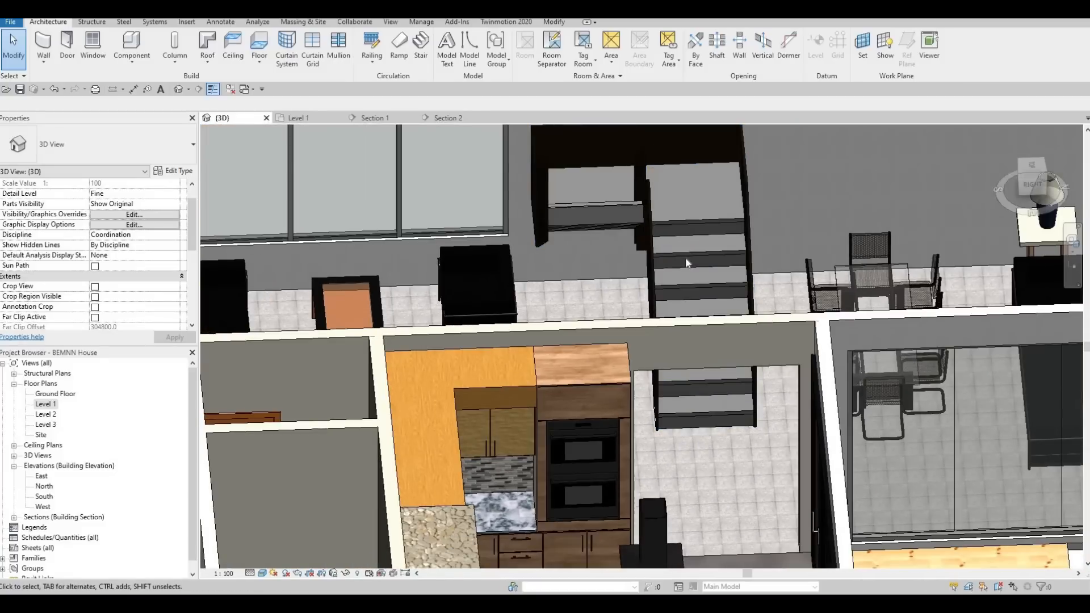
{"action": "left_click", "coordinate": [237, 186]}
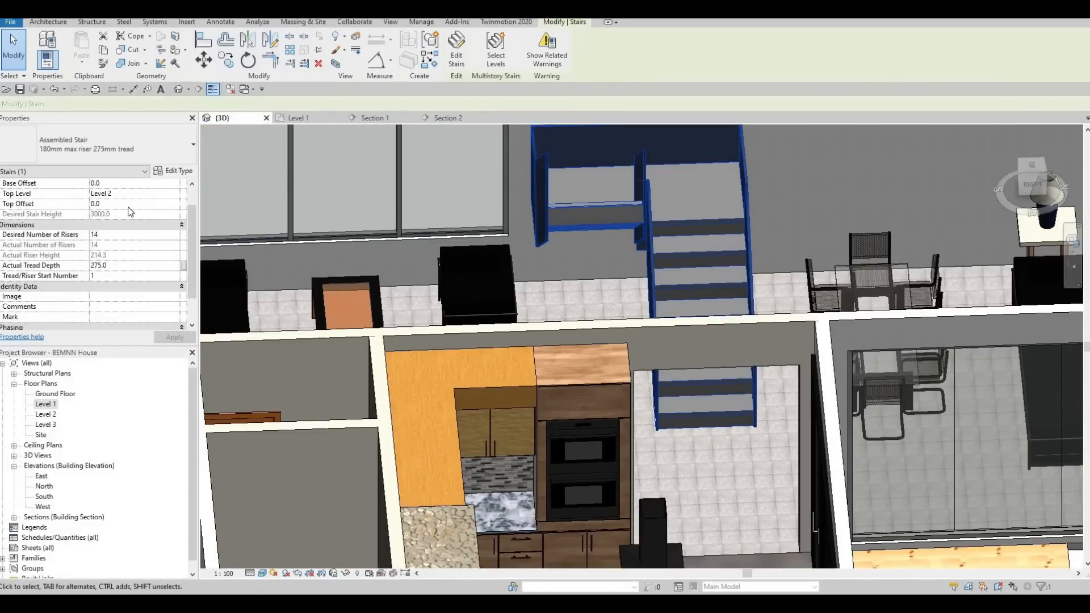
{"action": "scroll", "coordinate": [126, 229], "scroll_direction": "down", "scroll_amount": 3}
{"action": "left_click", "coordinate": [180, 172]}
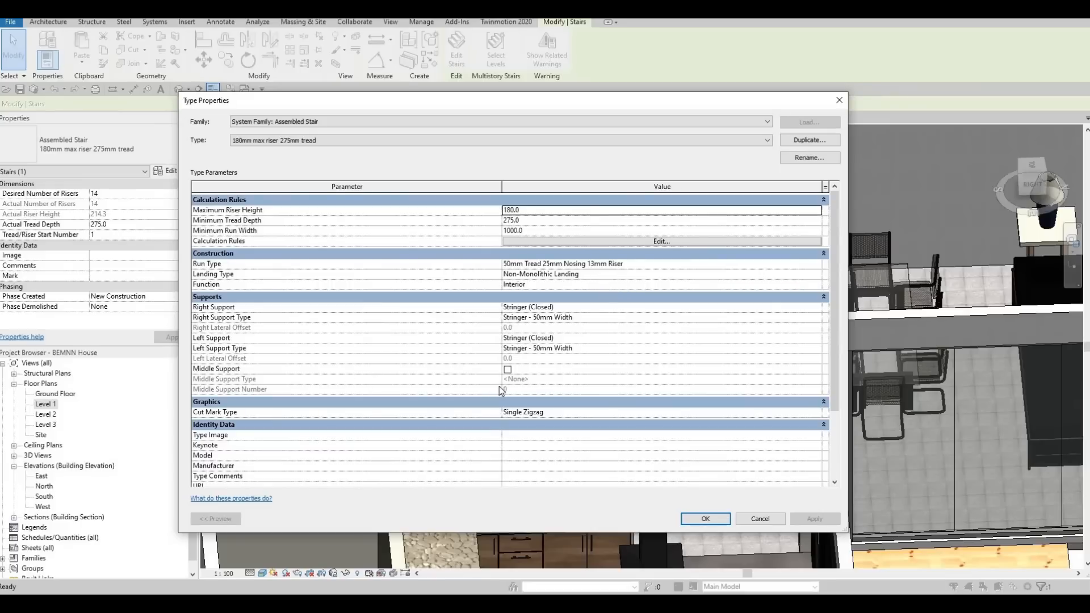
{"action": "left_click", "coordinate": [507, 369]}
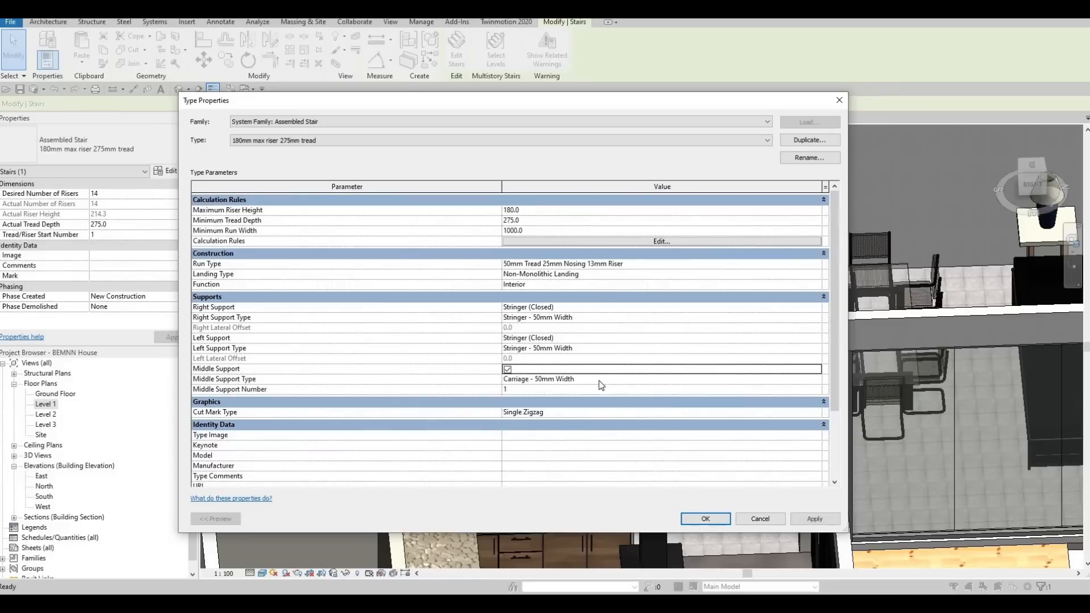
Set the middle carriage's structural depth to 600 mm on landings and 300 mm on runs, and apply it to the staircase.
{"action": "left_click", "coordinate": [817, 380]}
{"action": "left_click", "coordinate": [816, 378]}
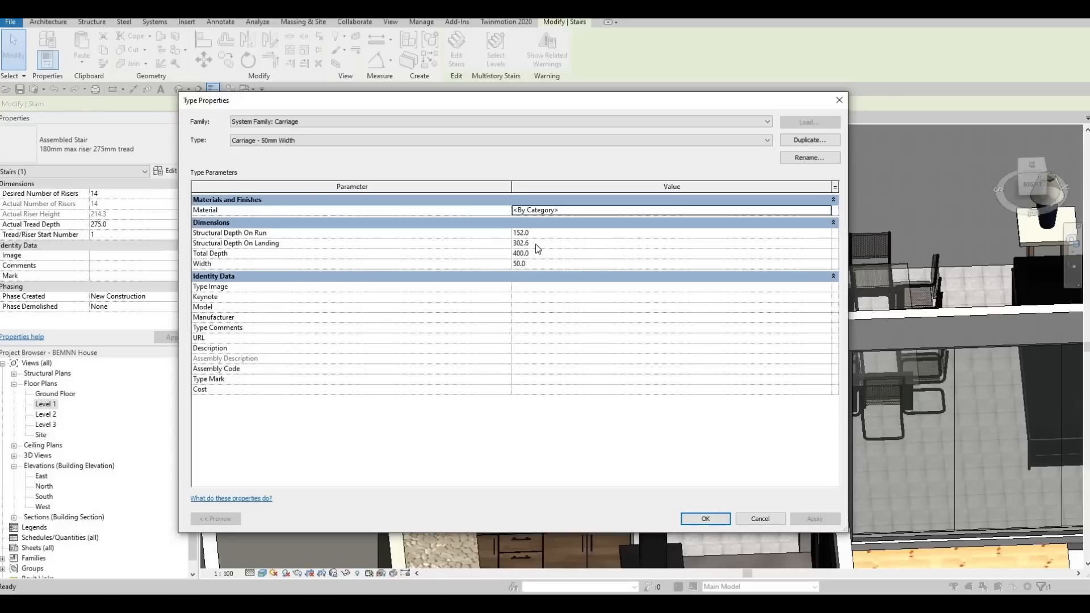
{"action": "left_click", "coordinate": [536, 244]}
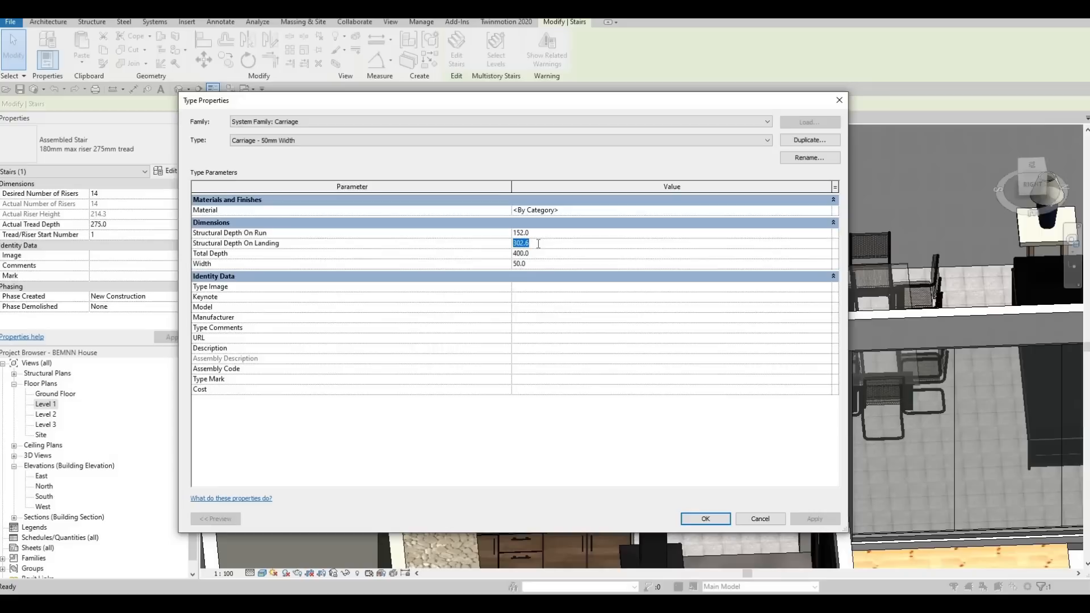
{"action": "type", "text": "600"}
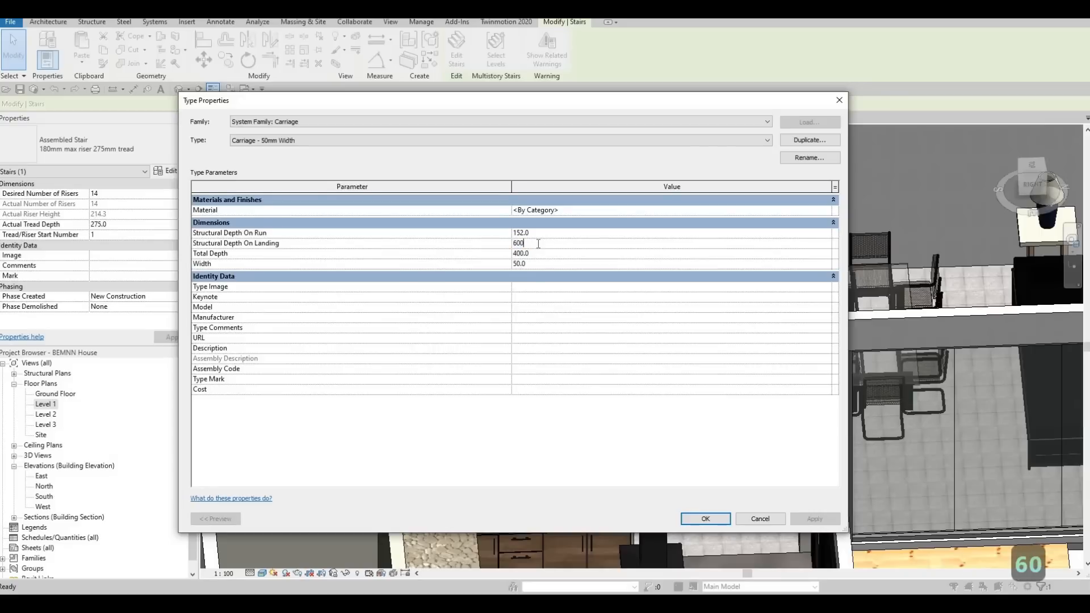
{"action": "left_click", "coordinate": [543, 235]}
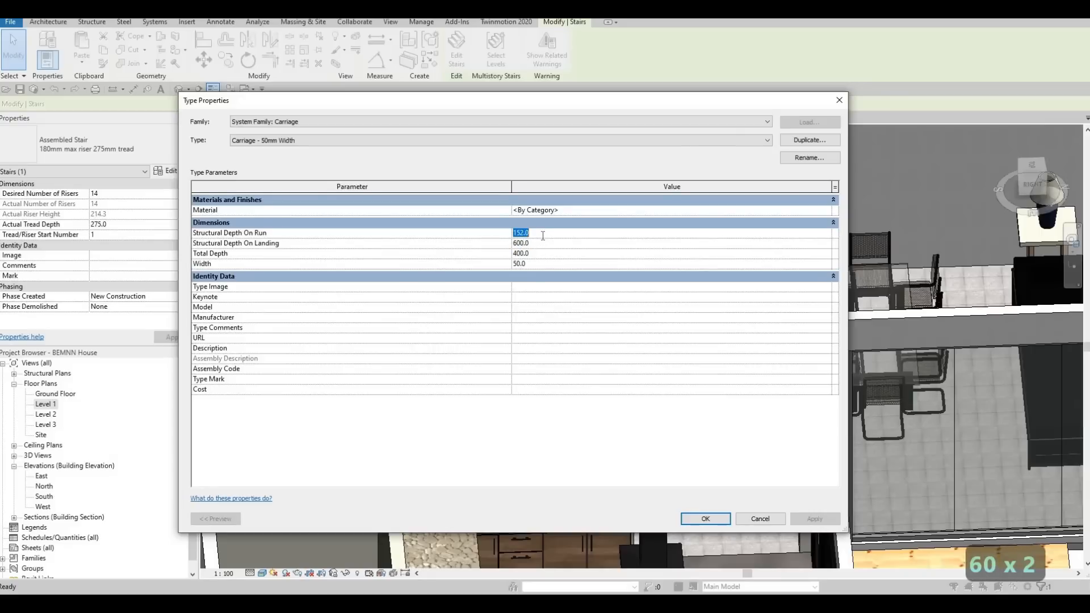
{"action": "type", "text": "300"}
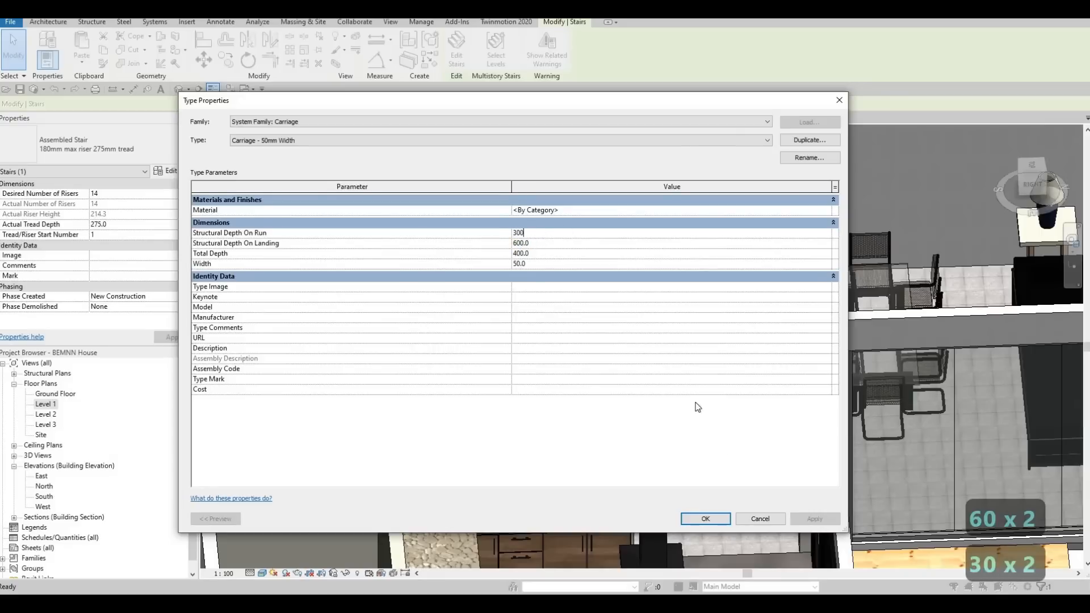
{"action": "left_click", "coordinate": [717, 519]}
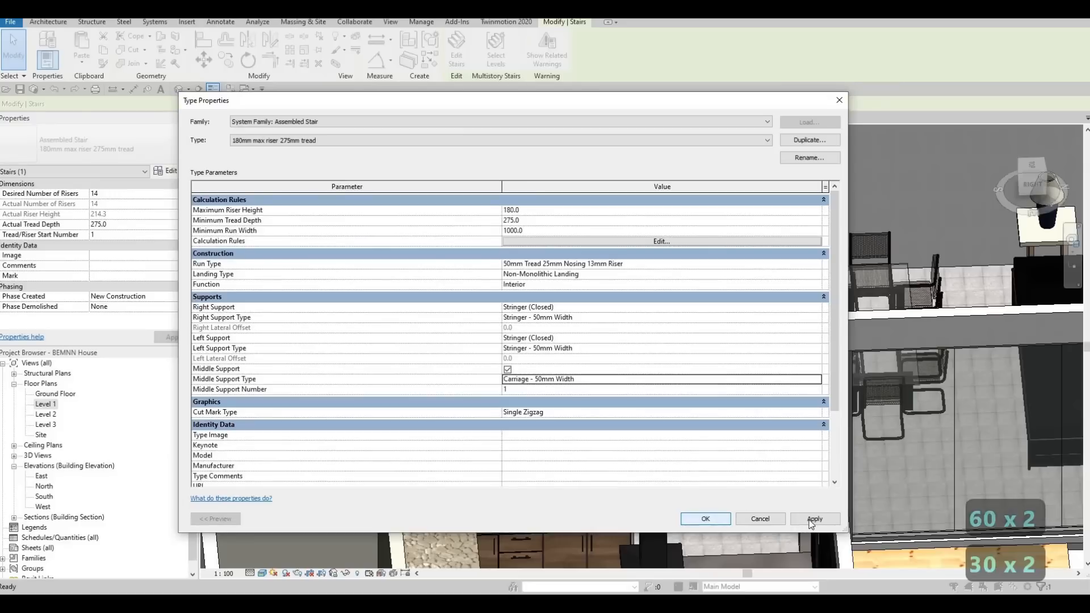
{"action": "left_click", "coordinate": [706, 518]}
{"action": "mouse_move", "coordinate": [785, 267]}
{"action": "middle_mouse_down", "text": "shift"}
{"action": "mouse_move", "coordinate": [761, 266]}
{"action": "mouse_move", "coordinate": [778, 262]}
{"action": "middle_mouse_up", "text": "shift"}
{"action": "middle_click_drag", "start_coordinate": [661, 310], "coordinate": [690, 237], "text": "shift"}
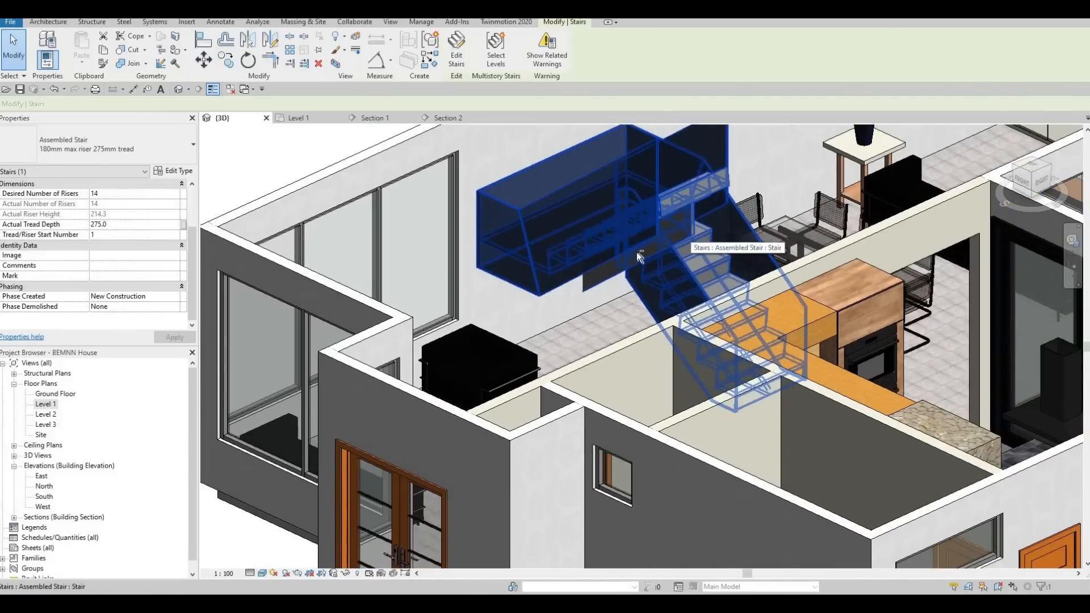
{"action": "key", "text": "Escape"}
Turn off the Riser and Slanted options in the staircase's run type to leave open risers.
{"action": "middle_click_drag", "start_coordinate": [463, 285], "coordinate": [678, 270], "text": "shift"}
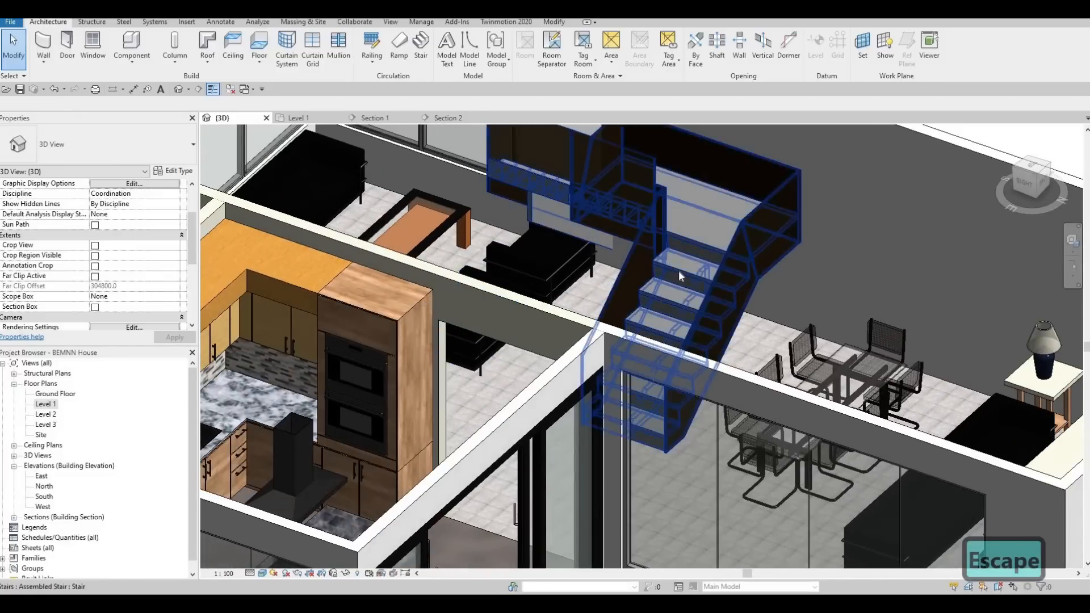
{"action": "left_click", "coordinate": [679, 271]}
{"action": "left_click", "coordinate": [170, 171]}
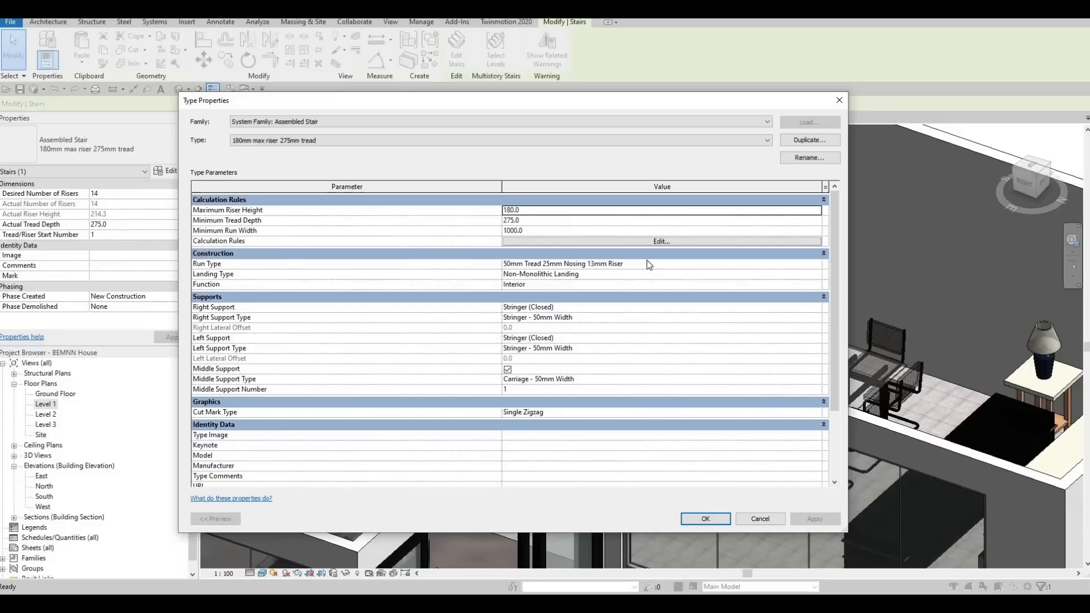
{"action": "left_click", "coordinate": [821, 264]}
{"action": "left_click", "coordinate": [817, 264]}
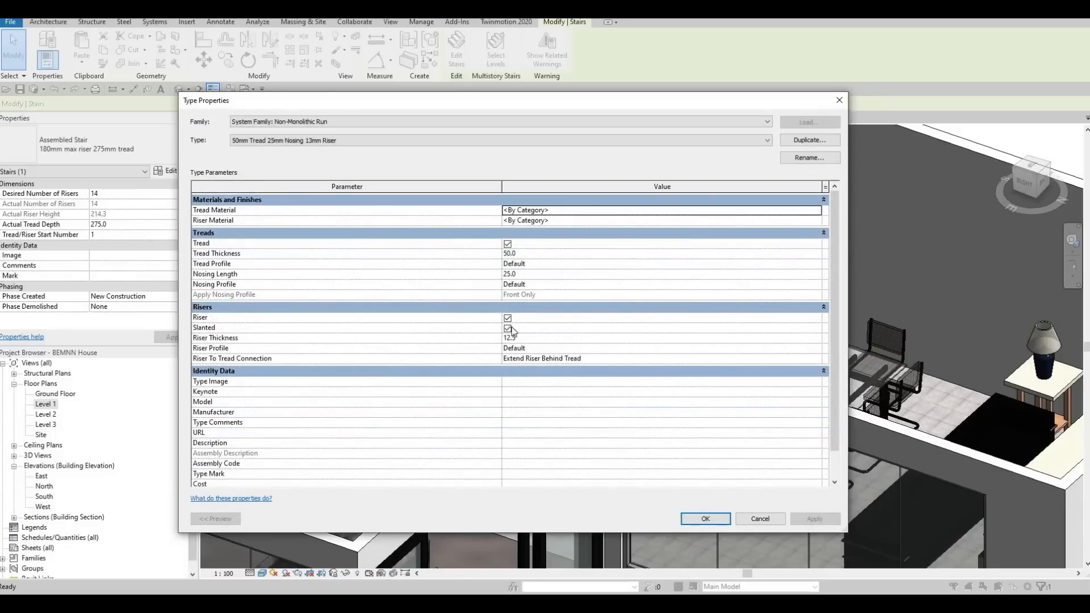
{"action": "left_click", "coordinate": [508, 318]}
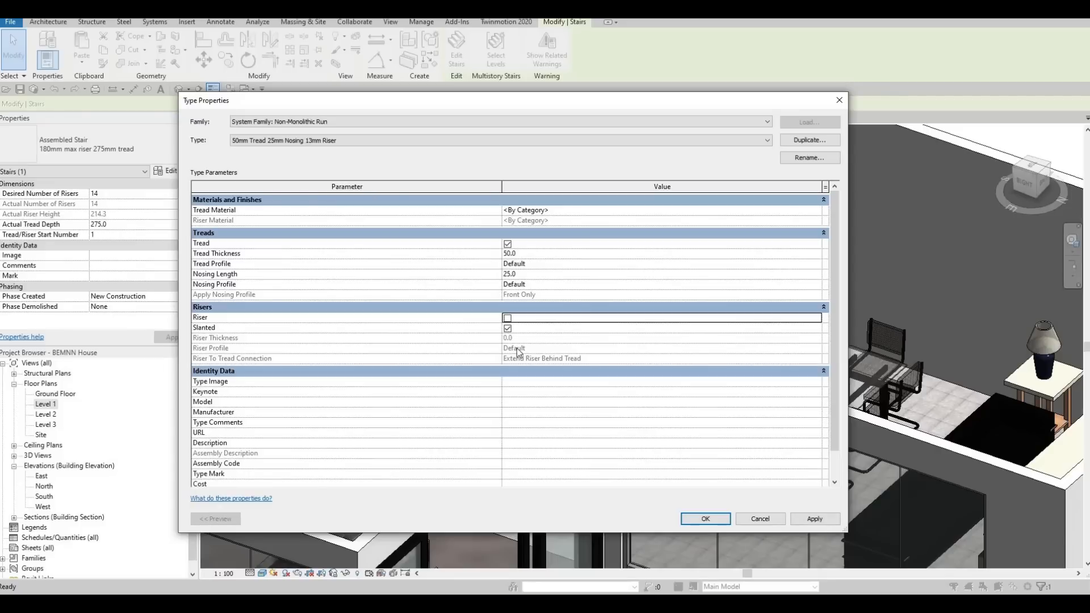
{"action": "key", "text": "Down"}
{"action": "key", "text": "space"}
{"action": "left_click", "coordinate": [814, 519]}
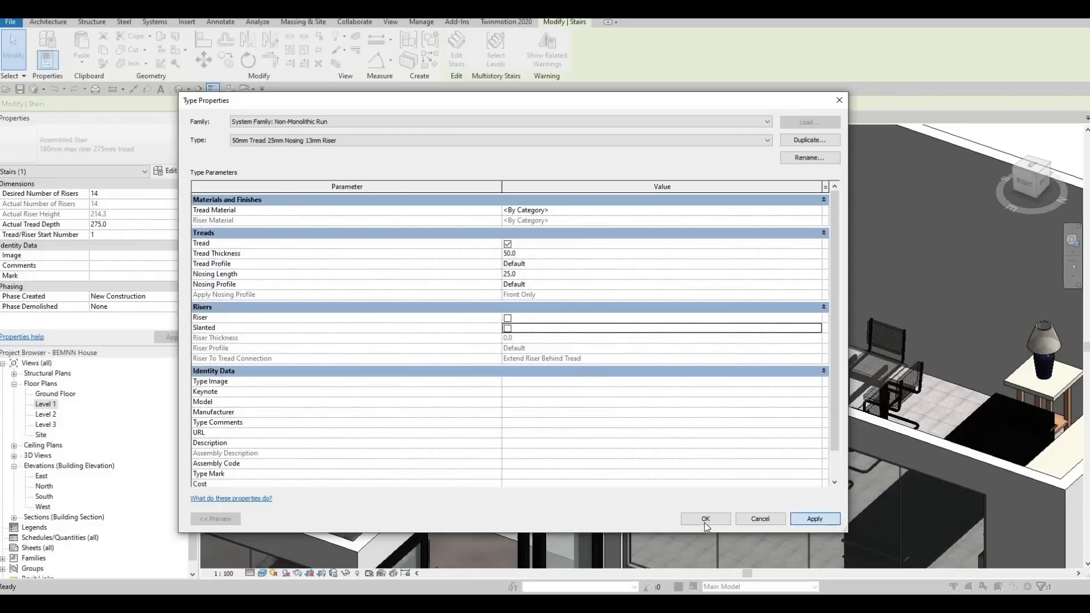
{"action": "left_click", "coordinate": [705, 519]}
{"action": "left_click", "coordinate": [705, 517]}
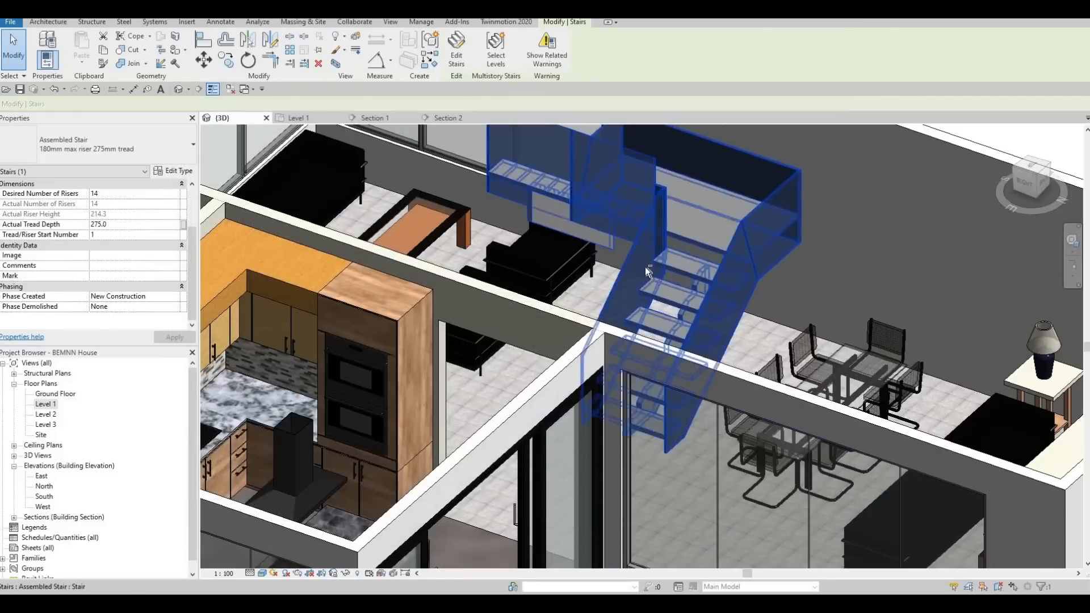
Select the staircase and examine its open treads and middle carriage from several angles in the 3D view.
{"action": "key", "text": "Escape"}
{"action": "mouse_move", "coordinate": [706, 282]}
{"action": "middle_mouse_down", "text": "shift"}
{"action": "mouse_move", "coordinate": [768, 245]}
{"action": "mouse_move", "coordinate": [744, 243]}
{"action": "mouse_move", "coordinate": [747, 274]}
{"action": "mouse_move", "coordinate": [625, 298]}
{"action": "mouse_move", "coordinate": [655, 261]}
{"action": "mouse_move", "coordinate": [675, 299]}
{"action": "mouse_move", "coordinate": [698, 271]}
{"action": "middle_mouse_up", "text": "shift"}
{"action": "left_click", "coordinate": [698, 270]}
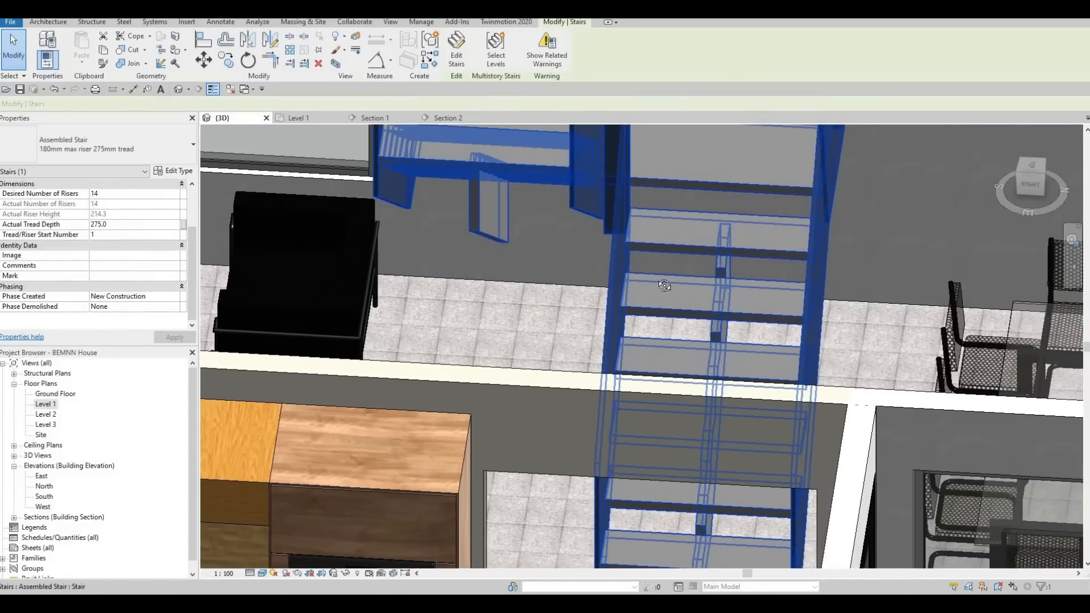
{"action": "middle_click_drag", "start_coordinate": [496, 254], "coordinate": [578, 244], "text": "shift"}
{"action": "middle_click_drag", "start_coordinate": [649, 291], "coordinate": [548, 244], "text": "shift"}
{"action": "middle_click_drag", "start_coordinate": [705, 372], "coordinate": [773, 282], "text": "shift"}
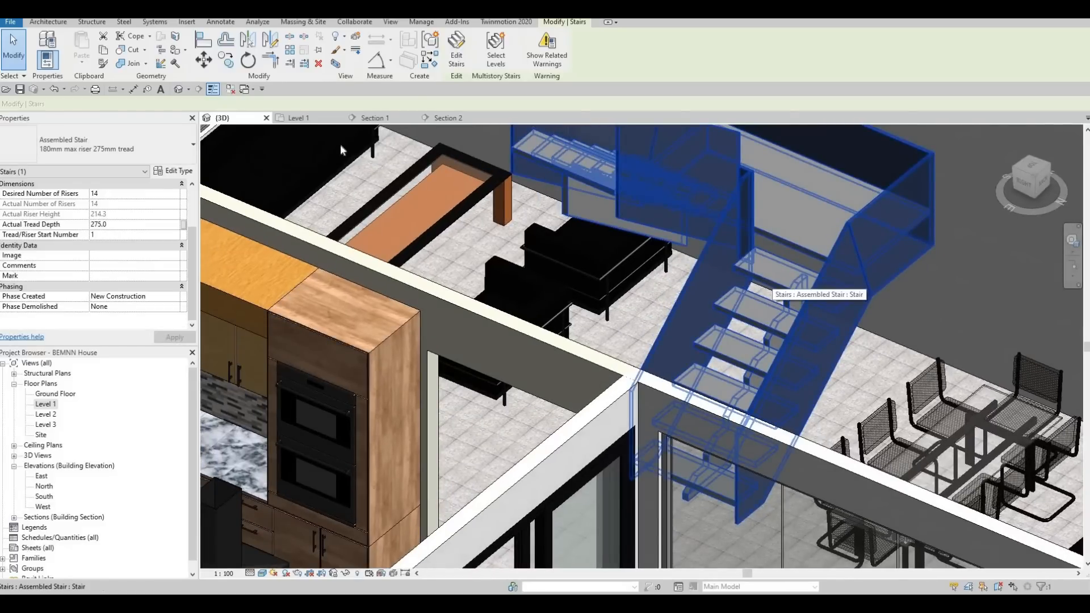
Try to separate the landing type from the run settings with a tread thickness of 900 mm.
{"action": "left_click", "coordinate": [174, 171]}
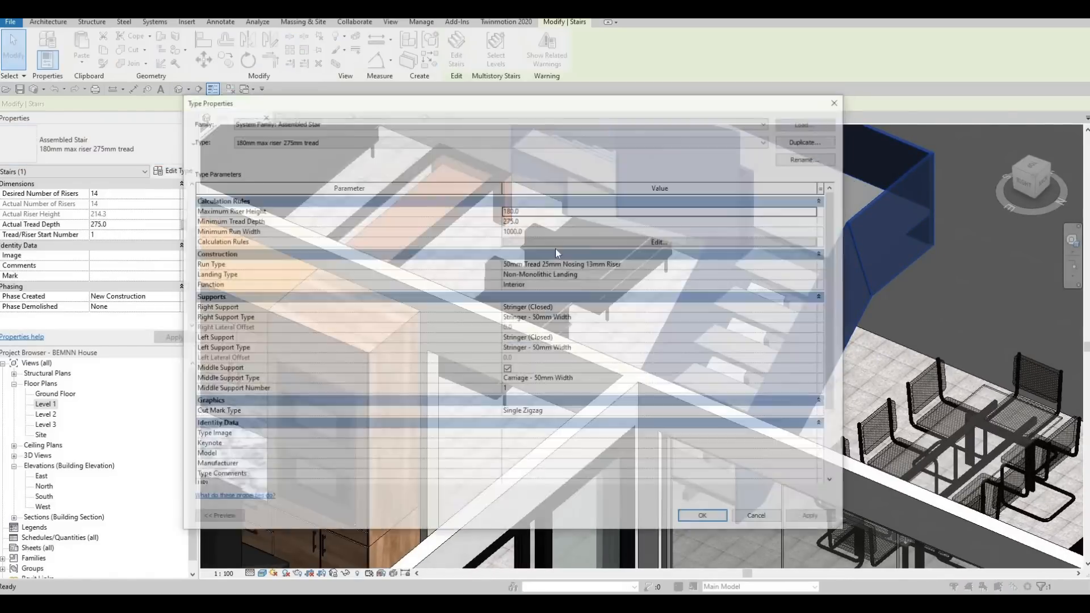
{"action": "left_click", "coordinate": [642, 275]}
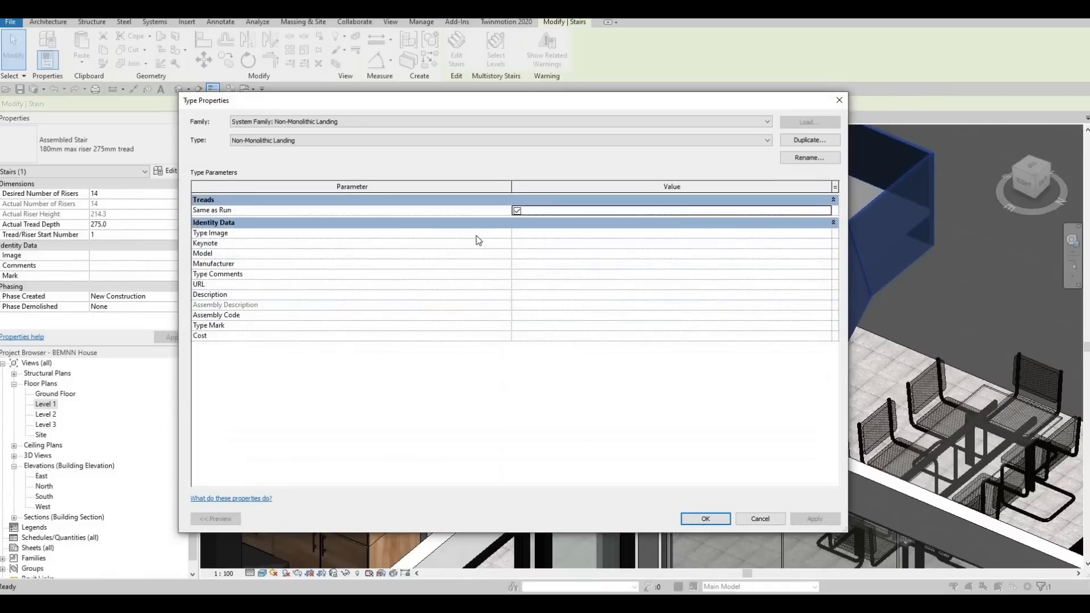
{"action": "left_click", "coordinate": [517, 211]}
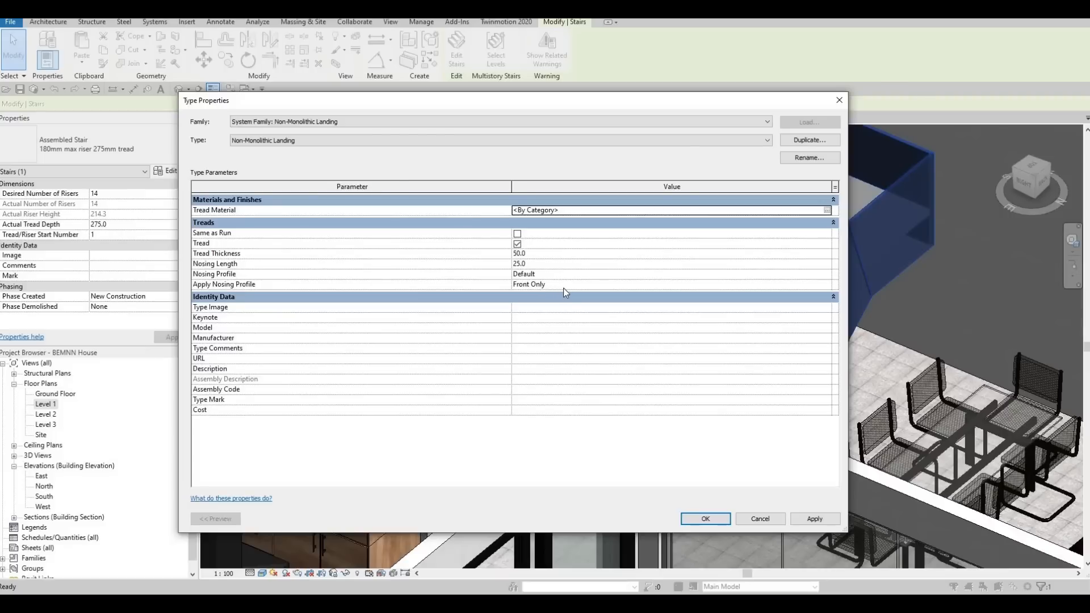
{"action": "left_click", "coordinate": [547, 253]}
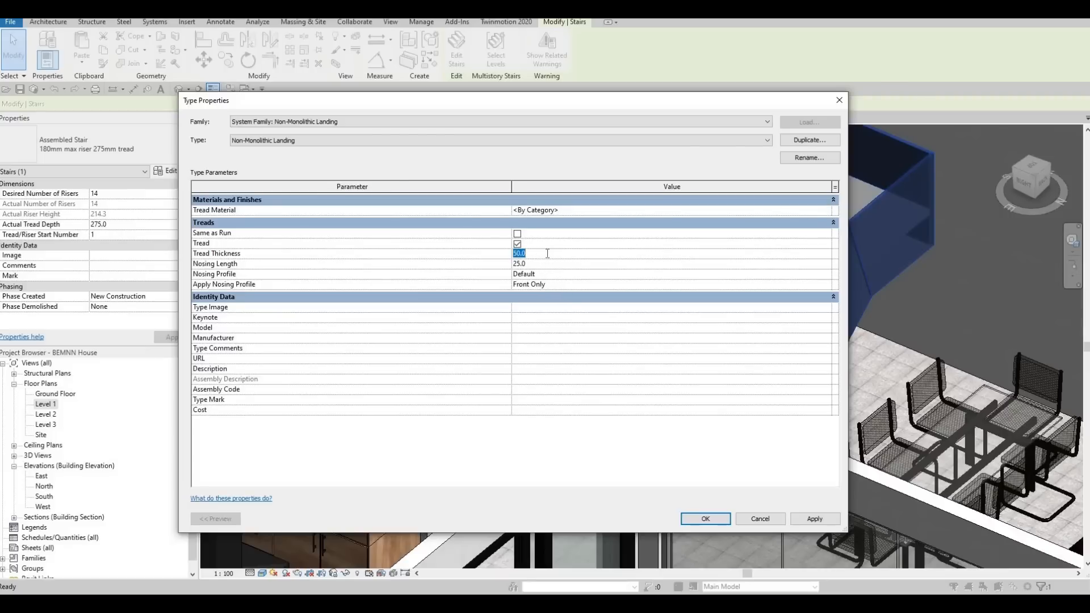
{"action": "type", "text": "900"}
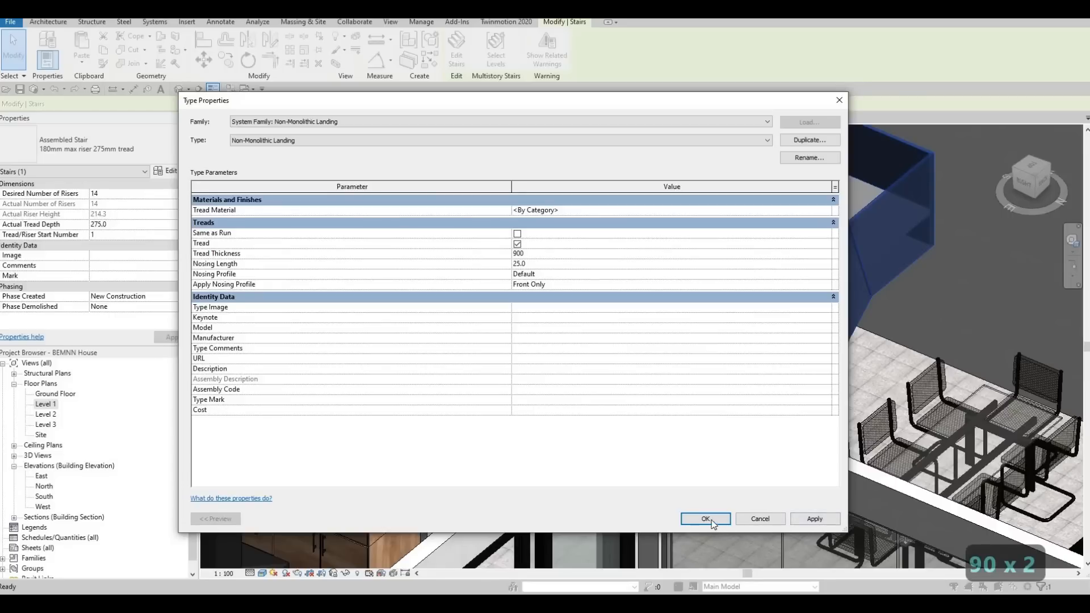
{"action": "left_click", "coordinate": [816, 519]}
{"action": "left_click", "coordinate": [704, 519]}
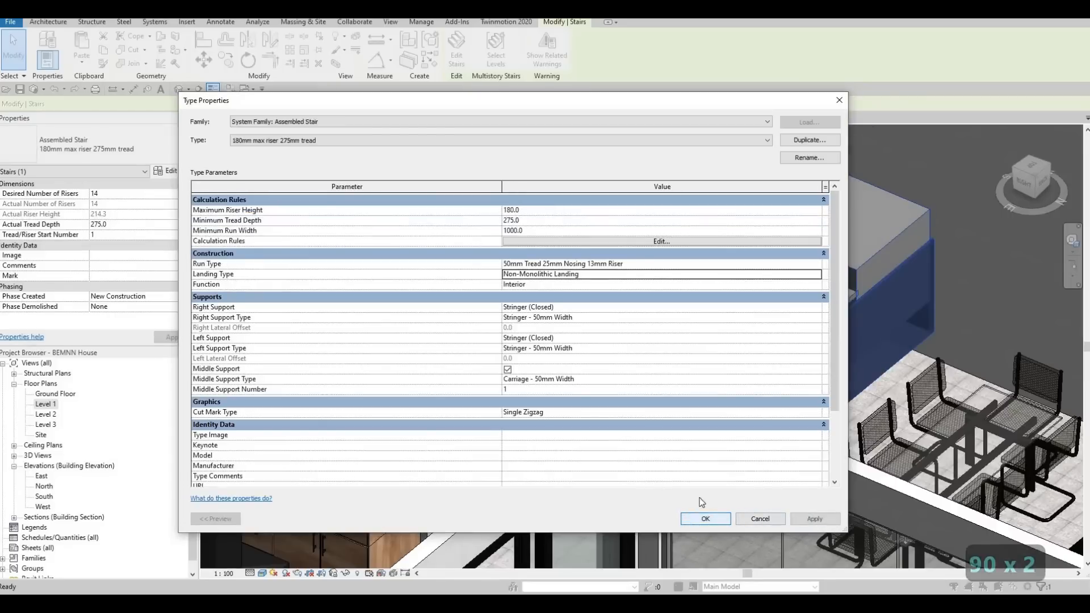
{"action": "key", "text": "Escape"}
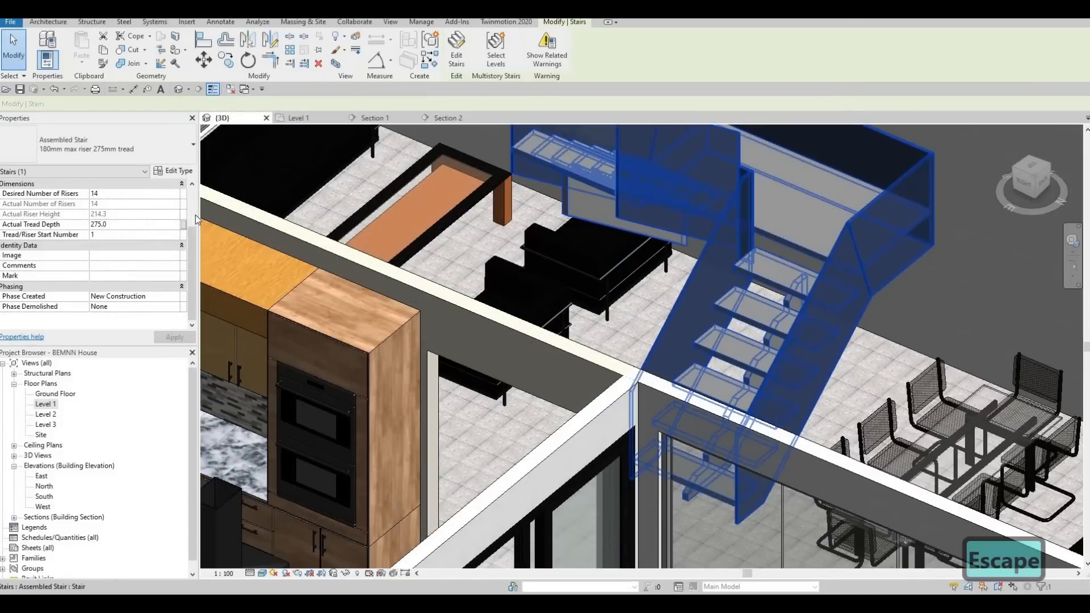
Assign the library material Concrete, C12/15 as the tread material of the staircase's run type.
{"action": "left_click", "coordinate": [181, 171]}
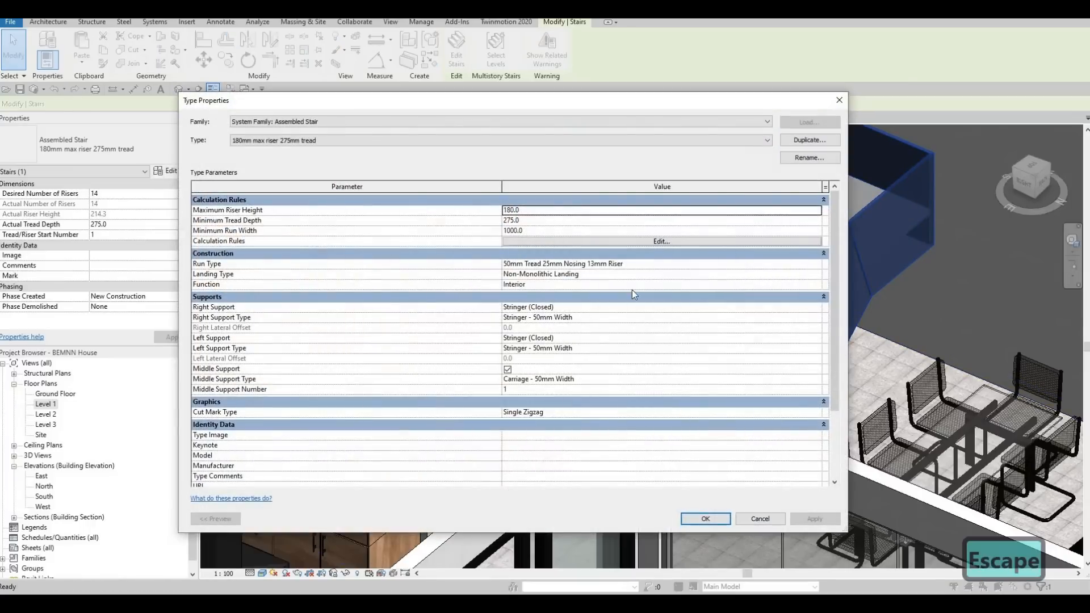
{"action": "left_click", "coordinate": [790, 264]}
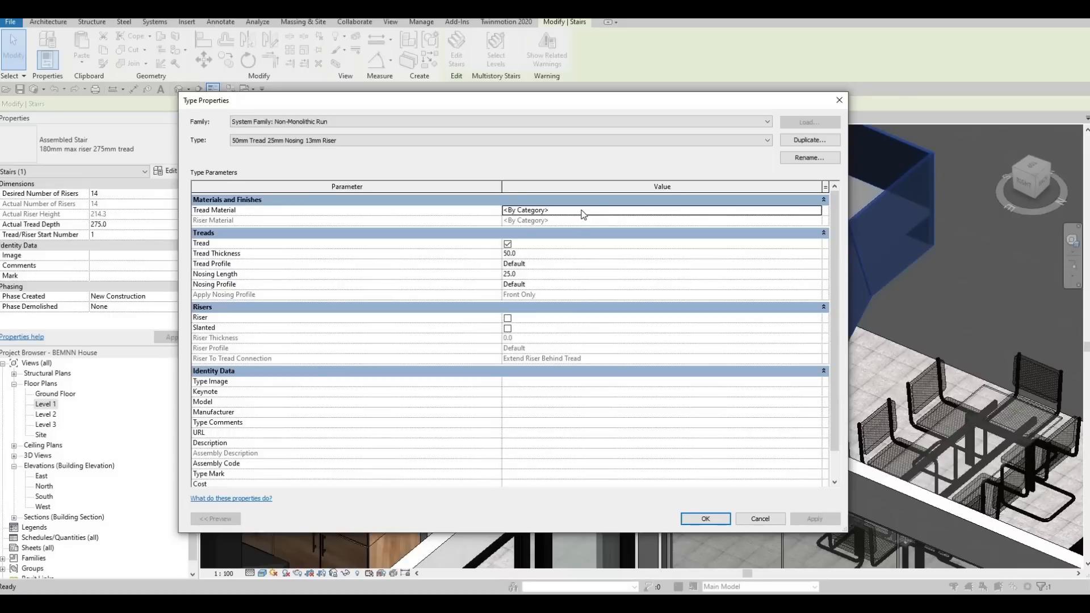
{"action": "left_click", "coordinate": [819, 212]}
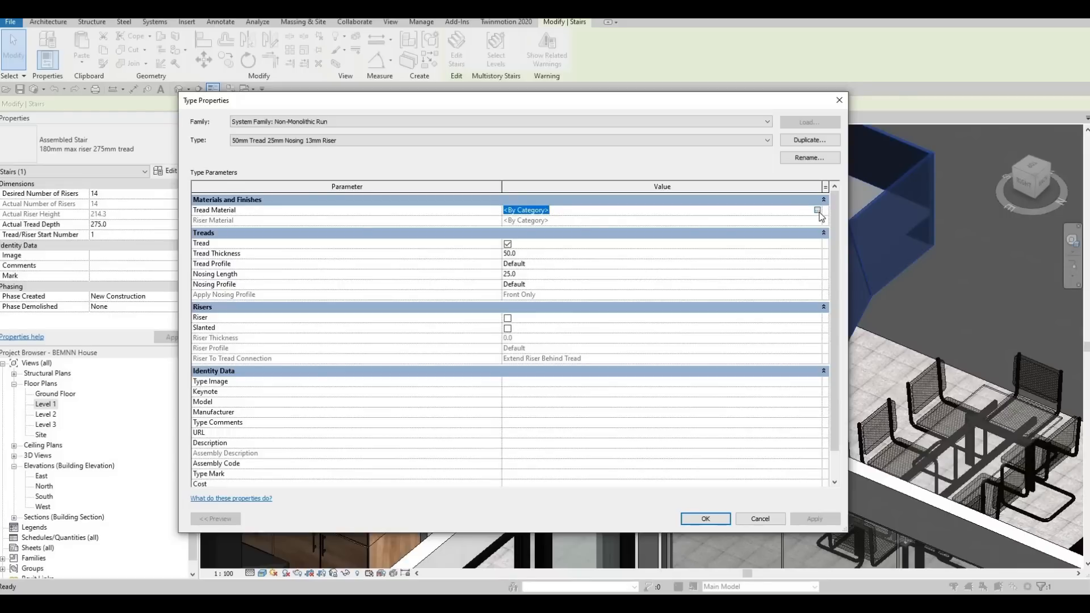
{"action": "left_click", "coordinate": [818, 210]}
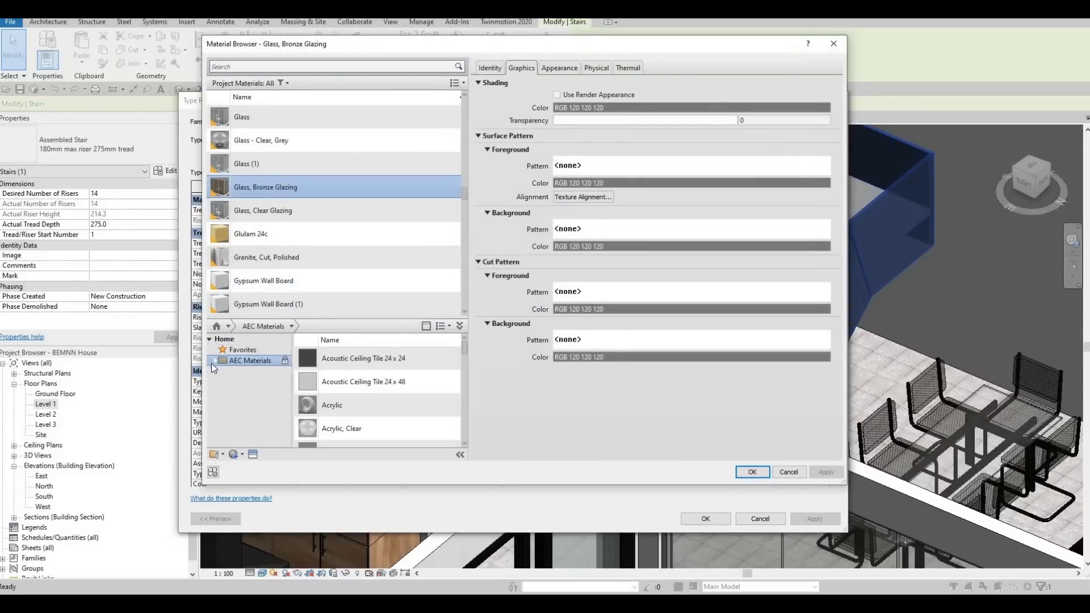
{"action": "left_click", "coordinate": [215, 361]}
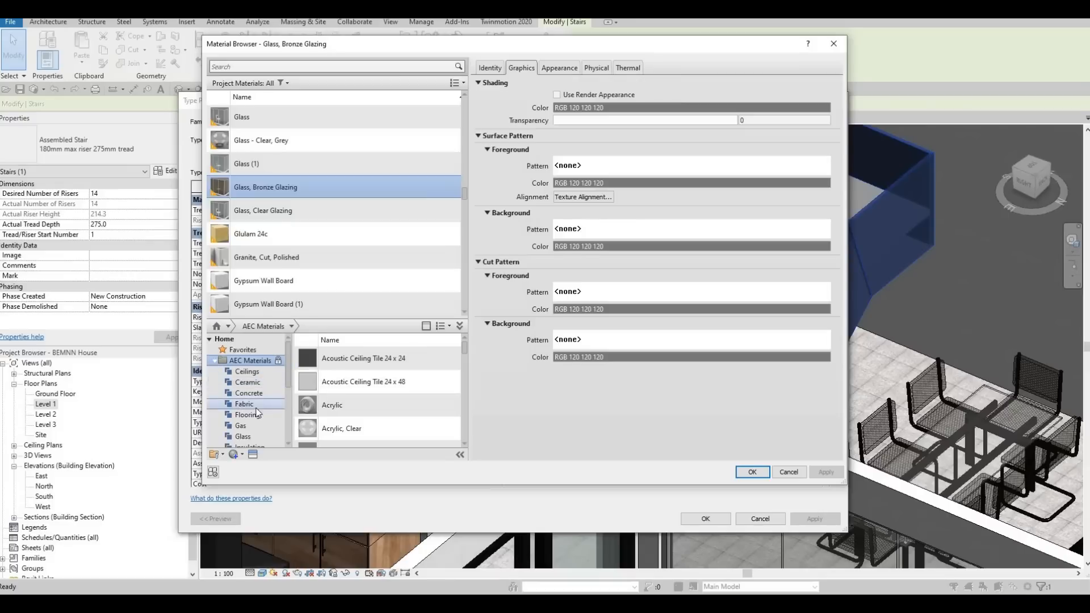
{"action": "left_click", "coordinate": [249, 393]}
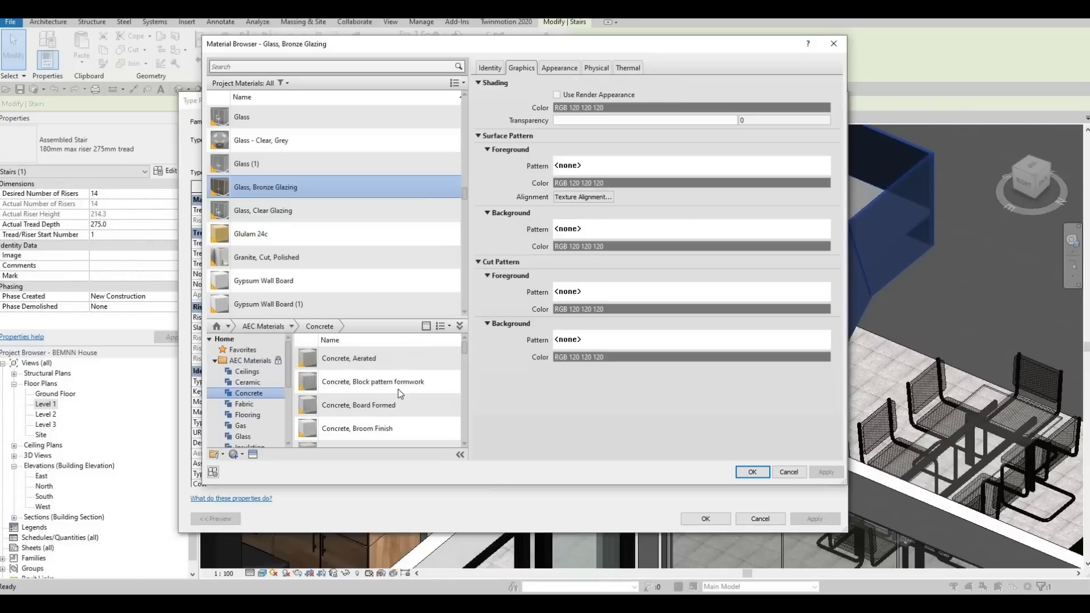
{"action": "scroll", "coordinate": [434, 397], "scroll_direction": "down", "scroll_amount": 1}
{"action": "left_click", "coordinate": [442, 392]}
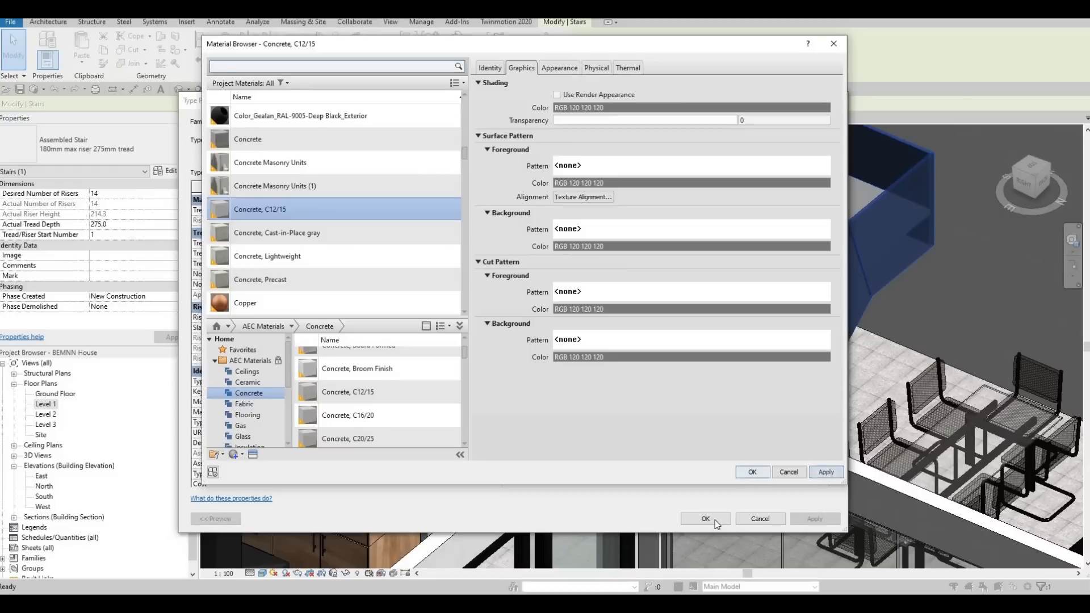
{"action": "left_click", "coordinate": [751, 472]}
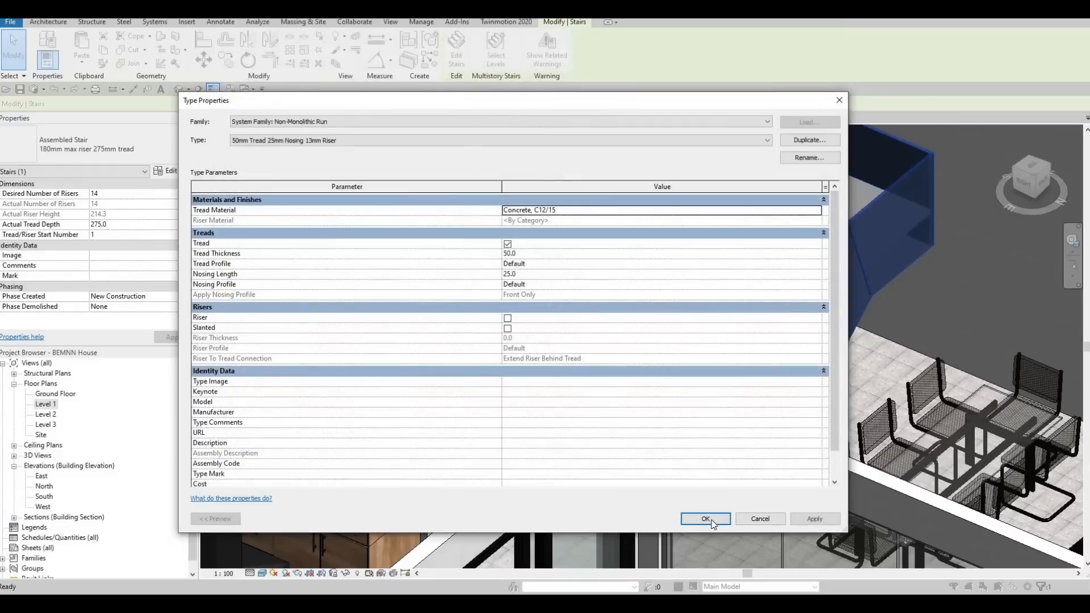
Set the tread thickness of the staircase's run type to 1200 mm.
{"action": "left_click", "coordinate": [534, 277]}
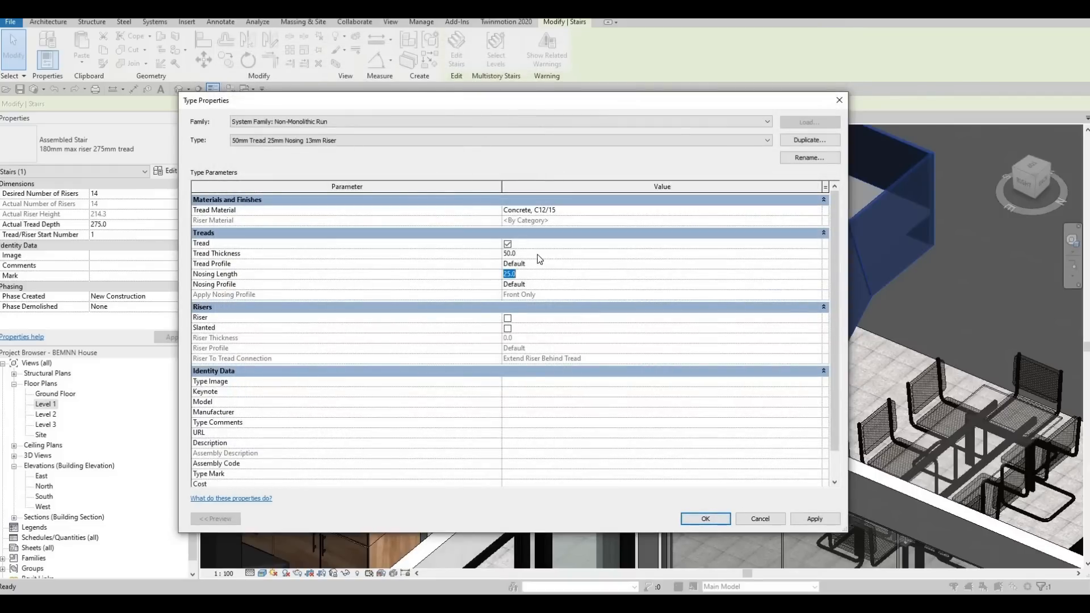
{"action": "left_click", "coordinate": [537, 254]}
{"action": "type", "text": "900"}
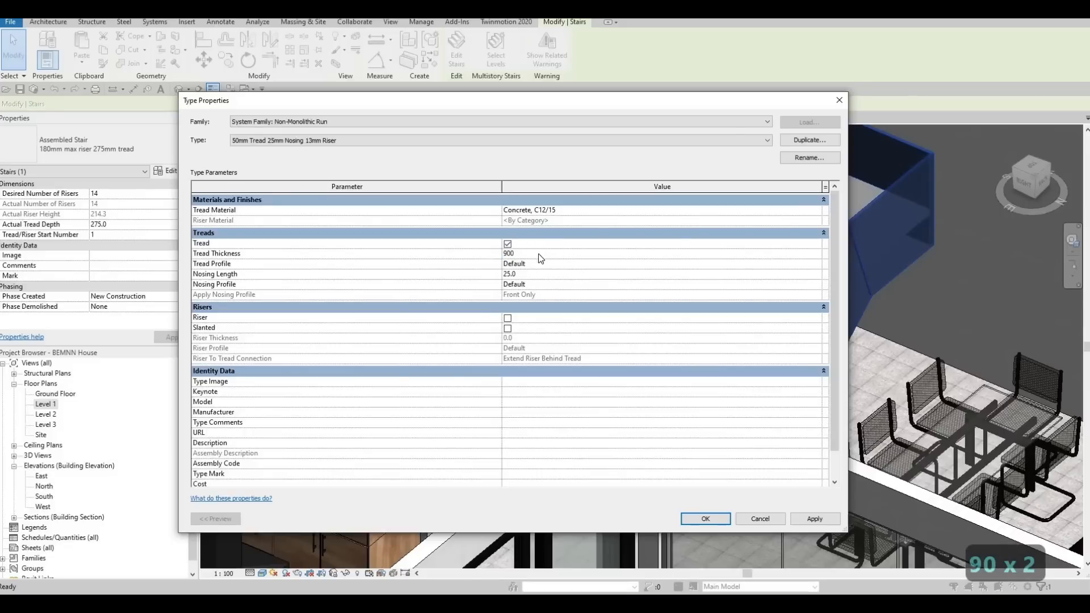
{"action": "left_click", "coordinate": [539, 254]}
{"action": "type", "text": "1200"}
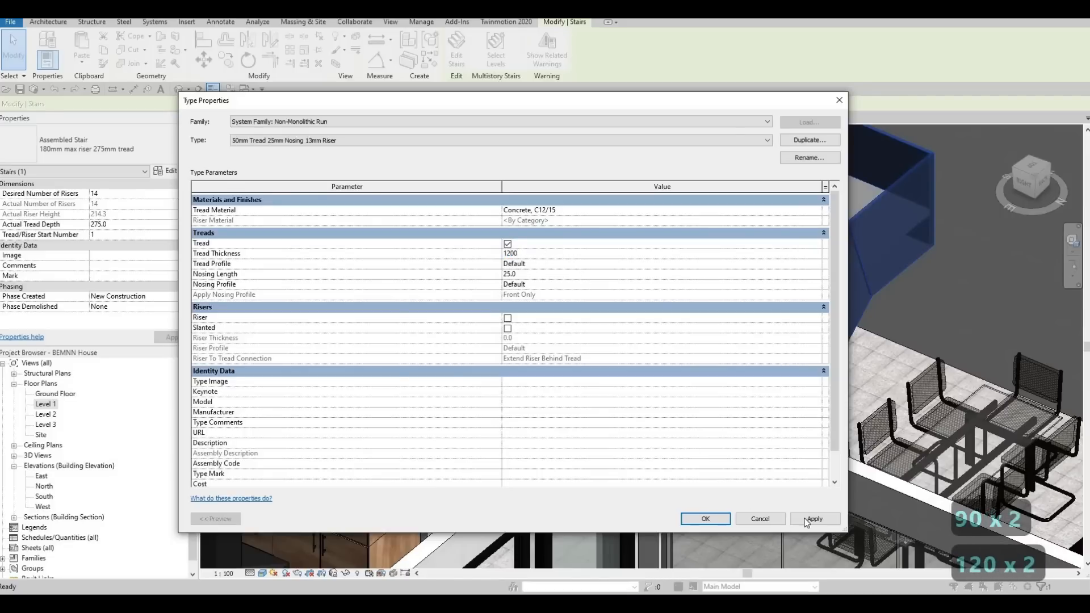
{"action": "left_click", "coordinate": [720, 522]}
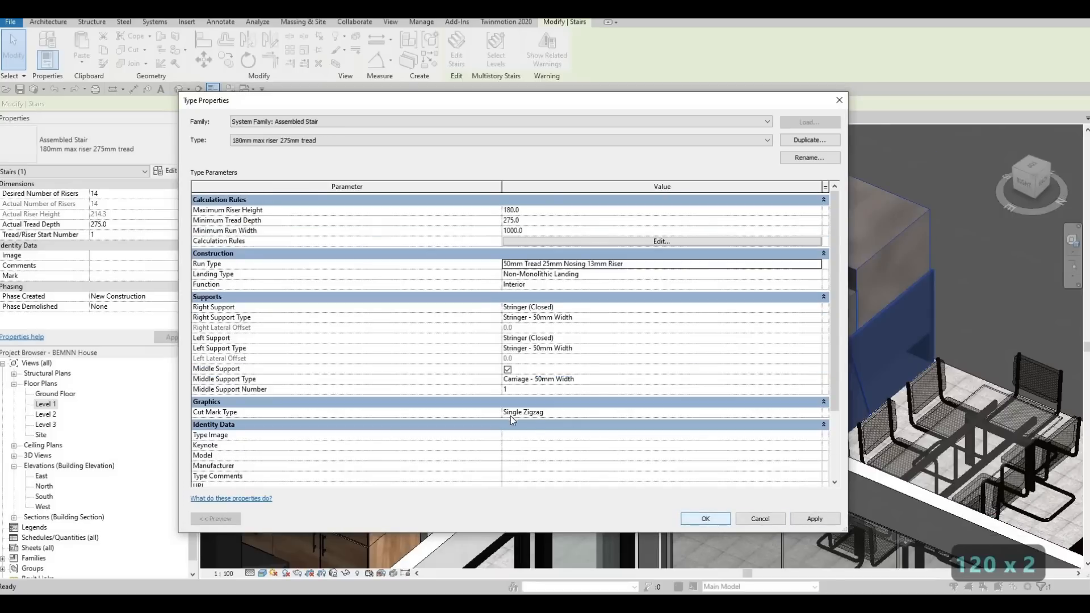
{"action": "left_click", "coordinate": [812, 520]}
{"action": "left_click", "coordinate": [706, 518]}
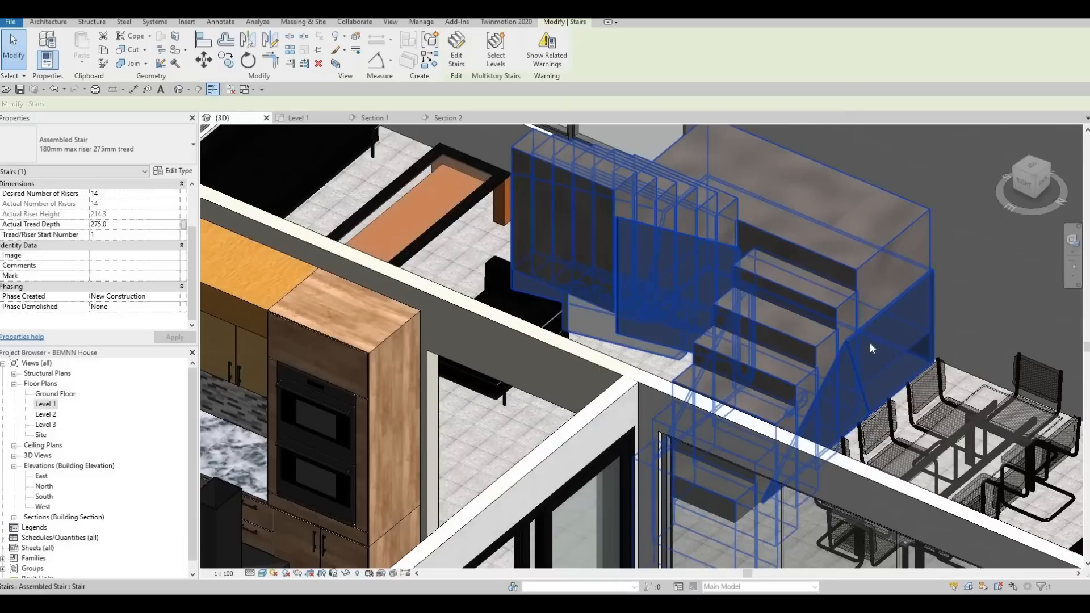
Examine the thickness of the staircase's concrete treads and landing from near and far in the 3D view.
{"action": "key", "text": "Escape"}
{"action": "middle_click_drag", "start_coordinate": [856, 358], "coordinate": [835, 392]}
{"action": "scroll", "coordinate": [854, 352], "scroll_direction": "down", "scroll_amount": 1}
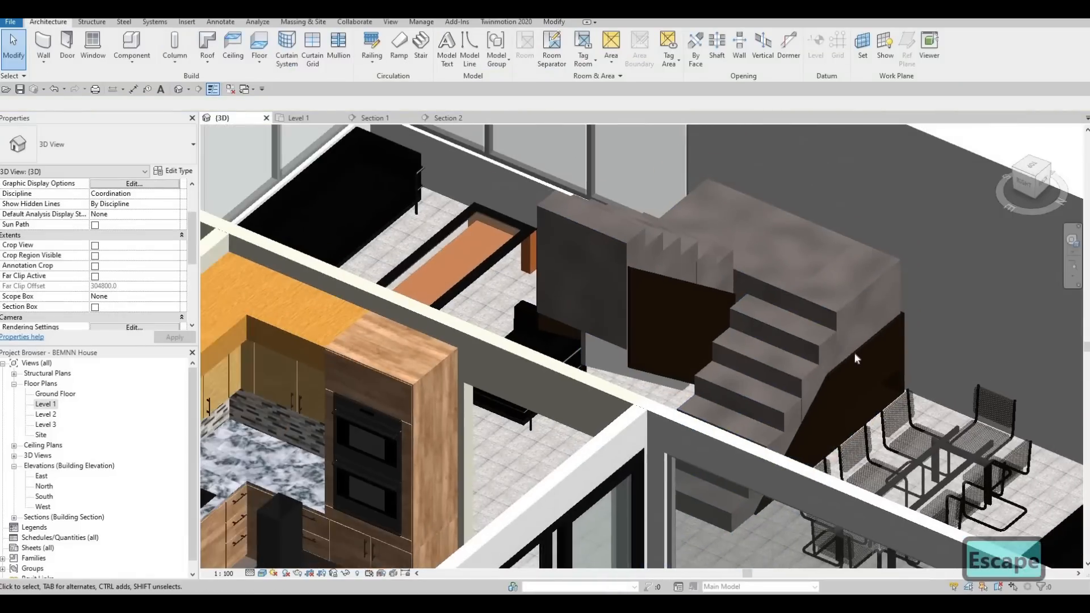
{"action": "left_click", "coordinate": [856, 305]}
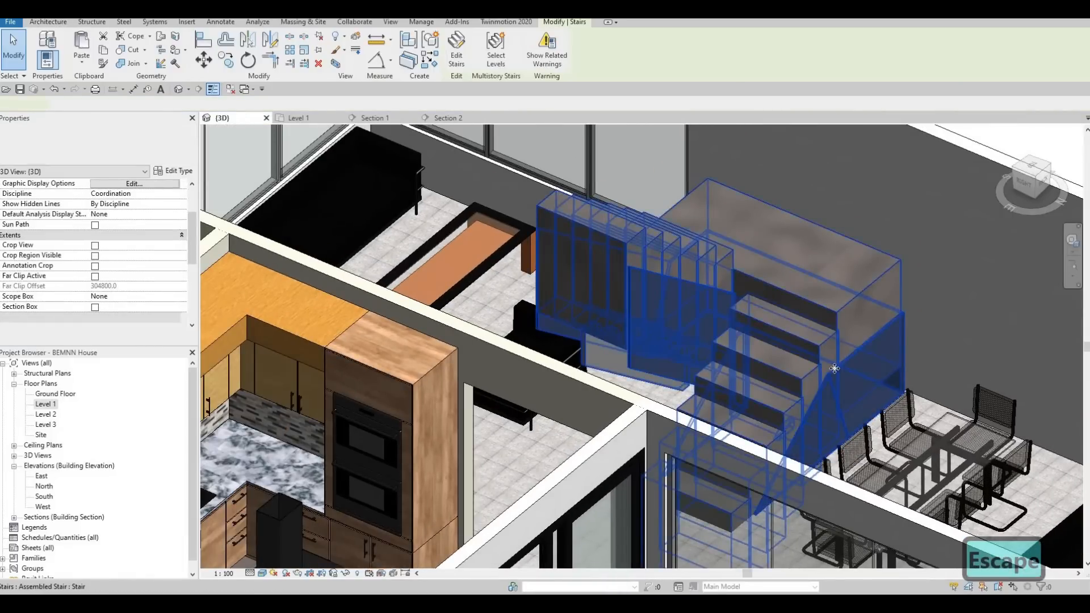
{"action": "middle_click", "coordinate": [609, 367]}
{"action": "middle_click", "coordinate": [609, 367]}
{"action": "scroll", "coordinate": [618, 364], "scroll_direction": "up", "scroll_amount": 1}
{"action": "scroll", "coordinate": [735, 355], "scroll_direction": "up", "scroll_amount": 10}
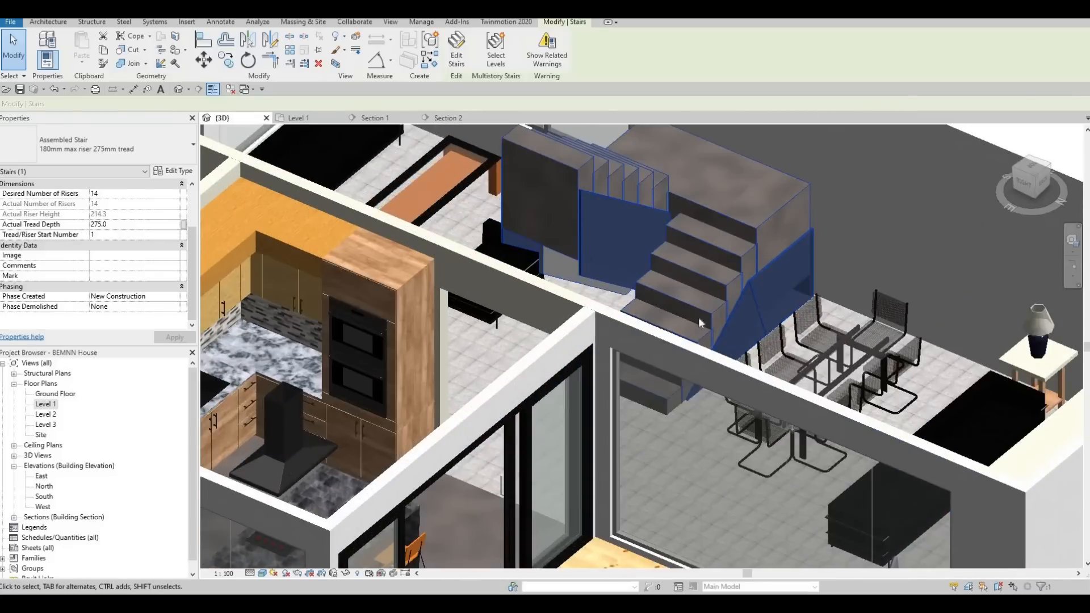
{"action": "scroll", "coordinate": [742, 388], "scroll_direction": "up", "scroll_amount": 3}
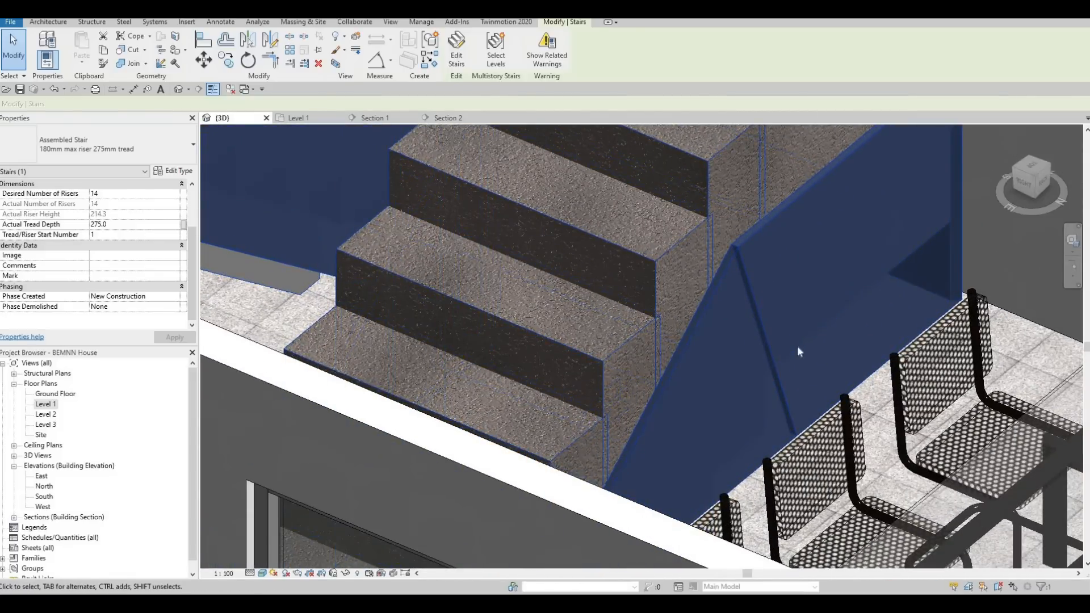
{"action": "scroll", "coordinate": [764, 308], "scroll_direction": "down", "scroll_amount": 3}
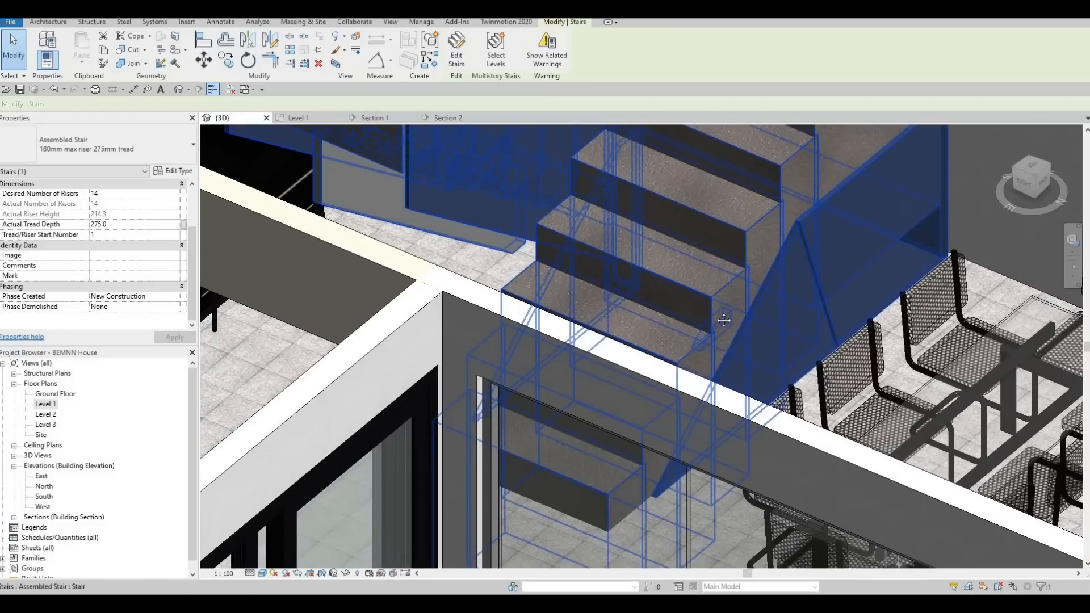
{"action": "scroll", "coordinate": [765, 309], "scroll_direction": "down", "scroll_amount": 1}
{"action": "middle_click_drag", "start_coordinate": [806, 149], "coordinate": [769, 213]}
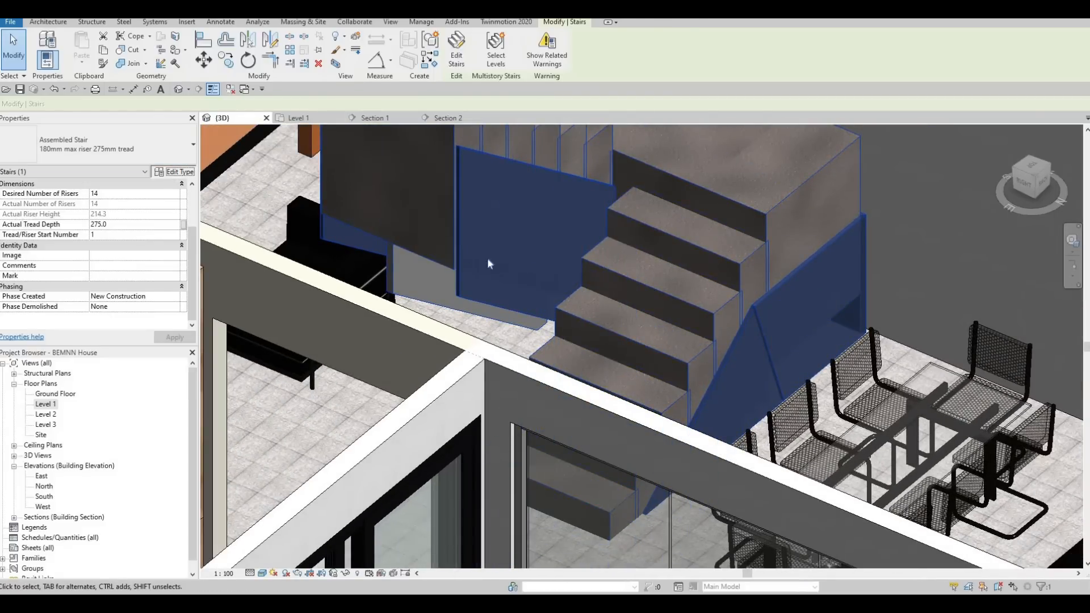
Reduce the tread thickness of the staircase's run type to 200 mm.
{"action": "left_click", "coordinate": [174, 172]}
{"action": "left_click", "coordinate": [789, 265]}
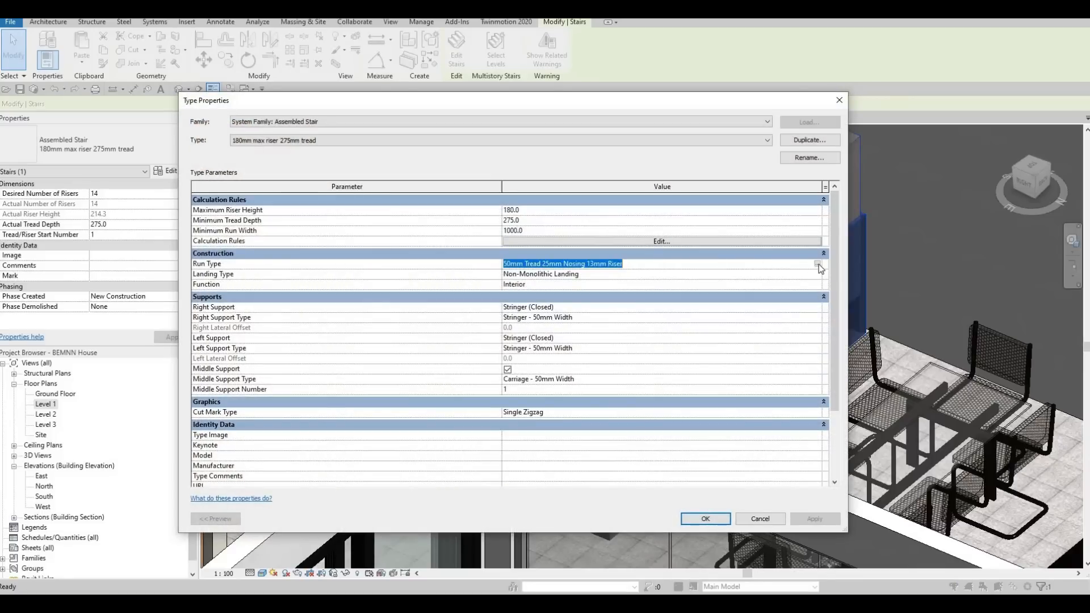
{"action": "left_click", "coordinate": [821, 268]}
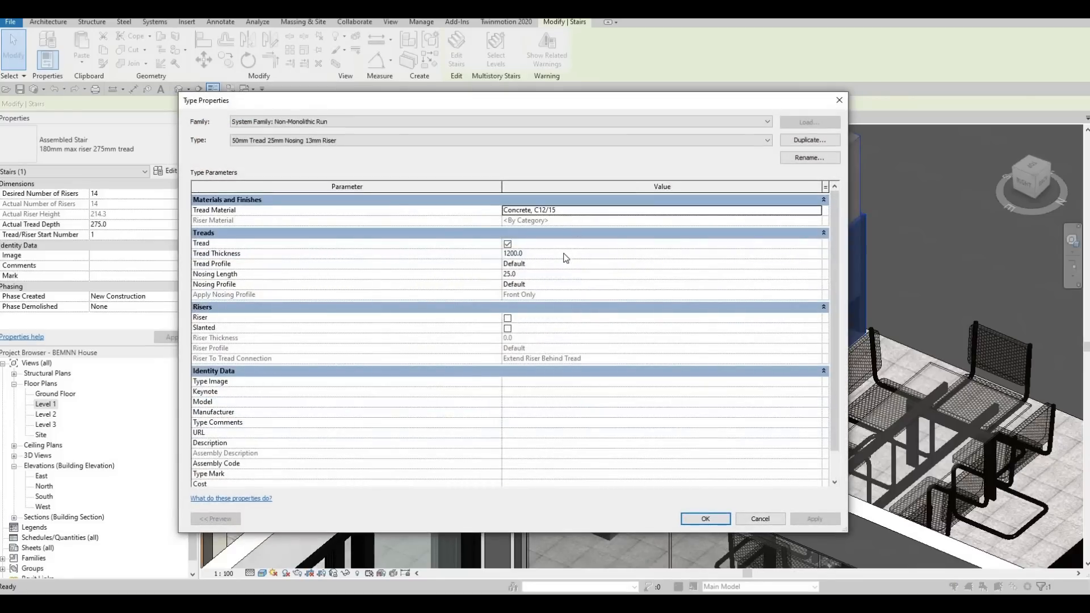
{"action": "left_click", "coordinate": [557, 254]}
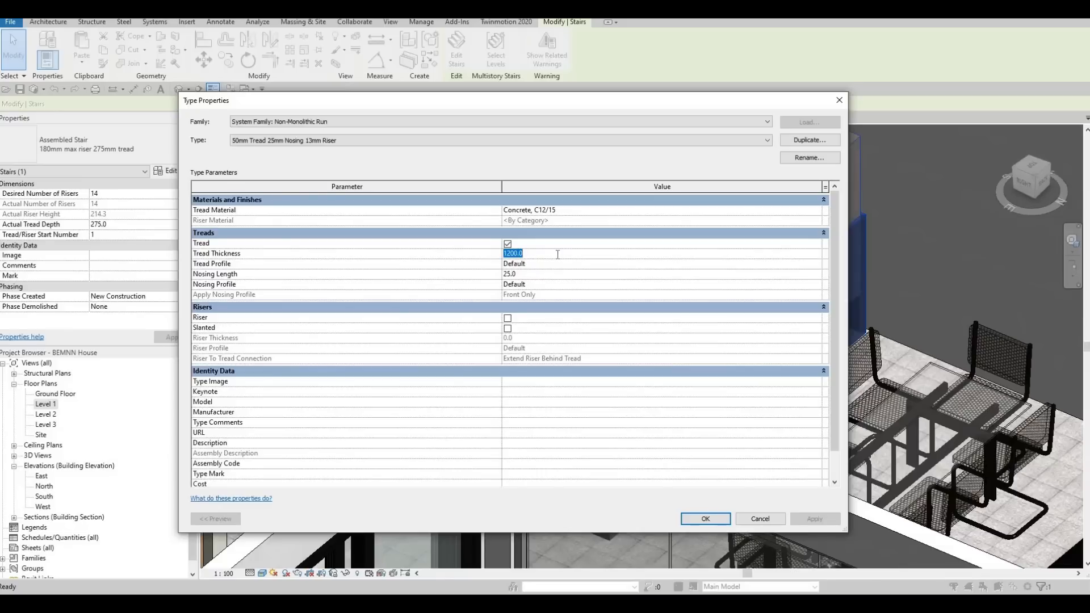
{"action": "type", "text": "100"}
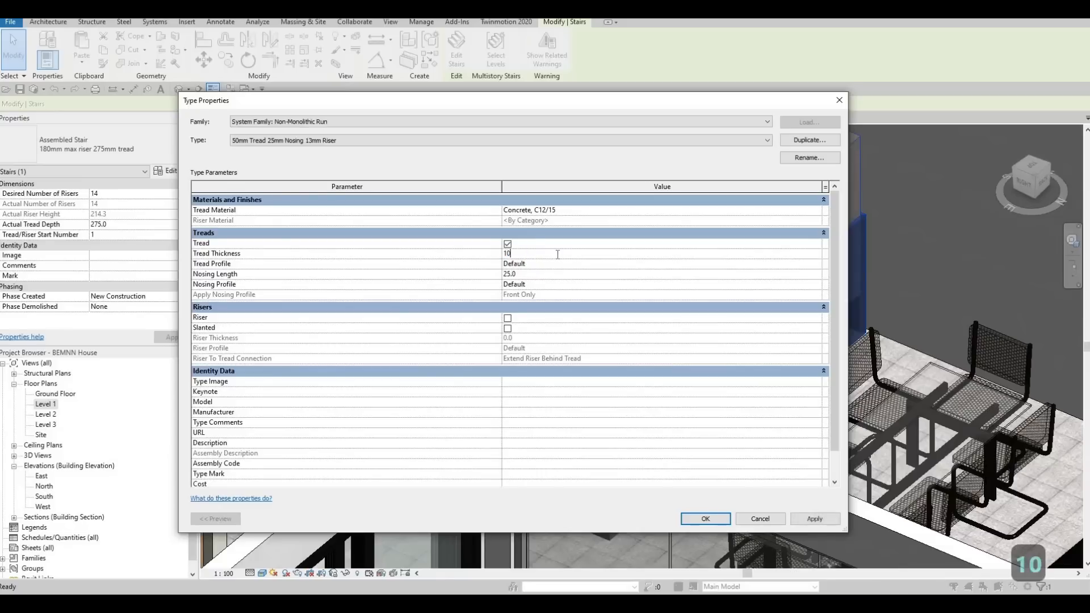
{"action": "key", "text": "BackSpace"}
{"action": "key", "text": "BackSpace"}
{"action": "type", "text": "200"}
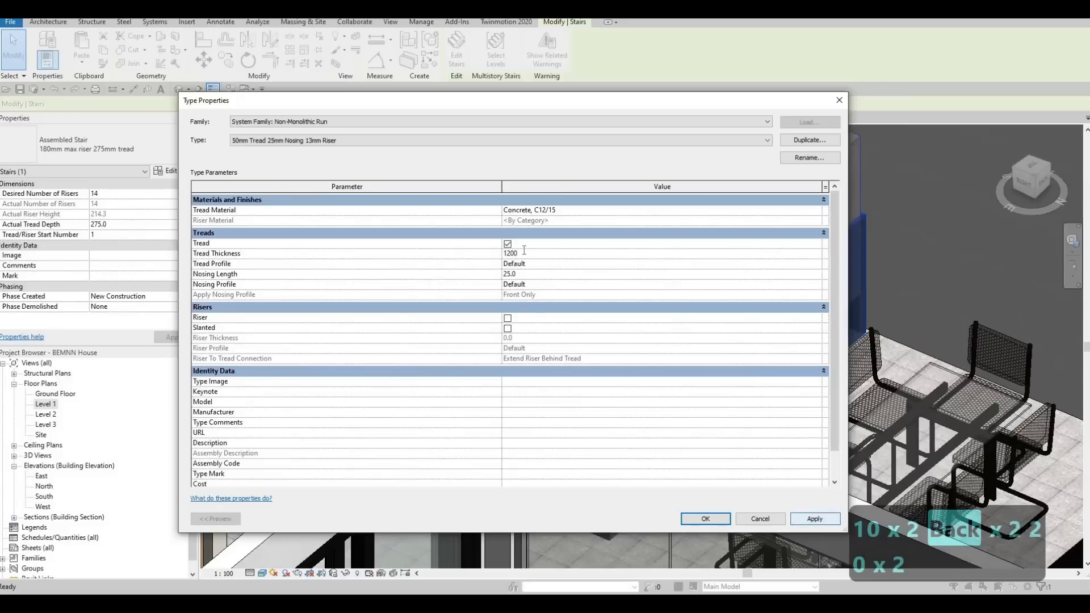
{"action": "left_click", "coordinate": [400, 254]}
{"action": "type", "text": "200"}
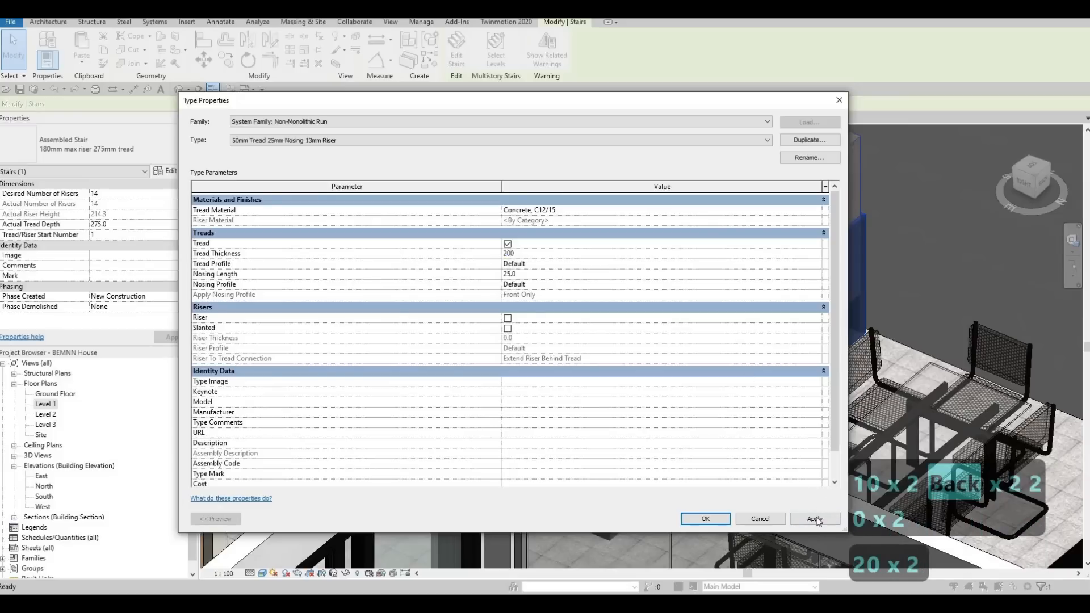
{"action": "left_click", "coordinate": [705, 518]}
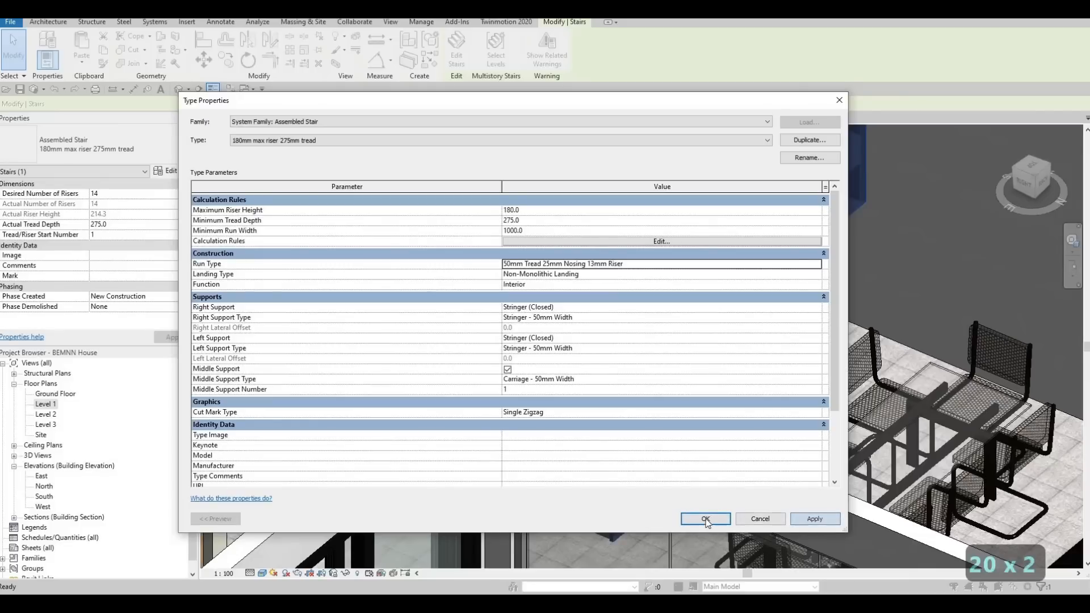
{"action": "left_click", "coordinate": [706, 518]}
Set the tread thickness to 100 mm in the staircase's run type.
{"action": "middle_click_drag", "start_coordinate": [653, 271], "coordinate": [688, 238], "text": "shift"}
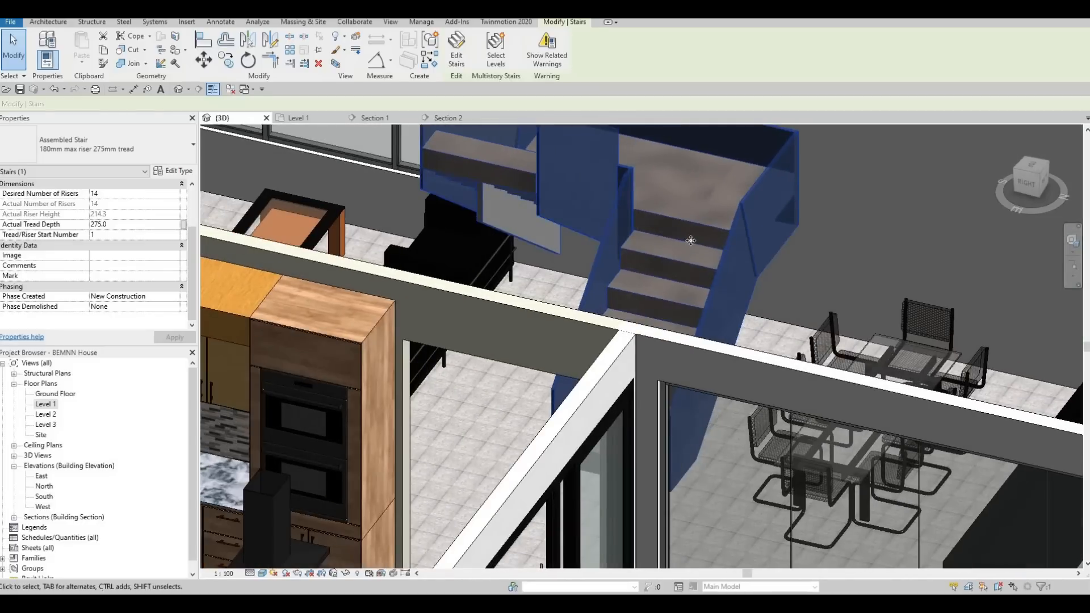
{"action": "left_click", "coordinate": [165, 172]}
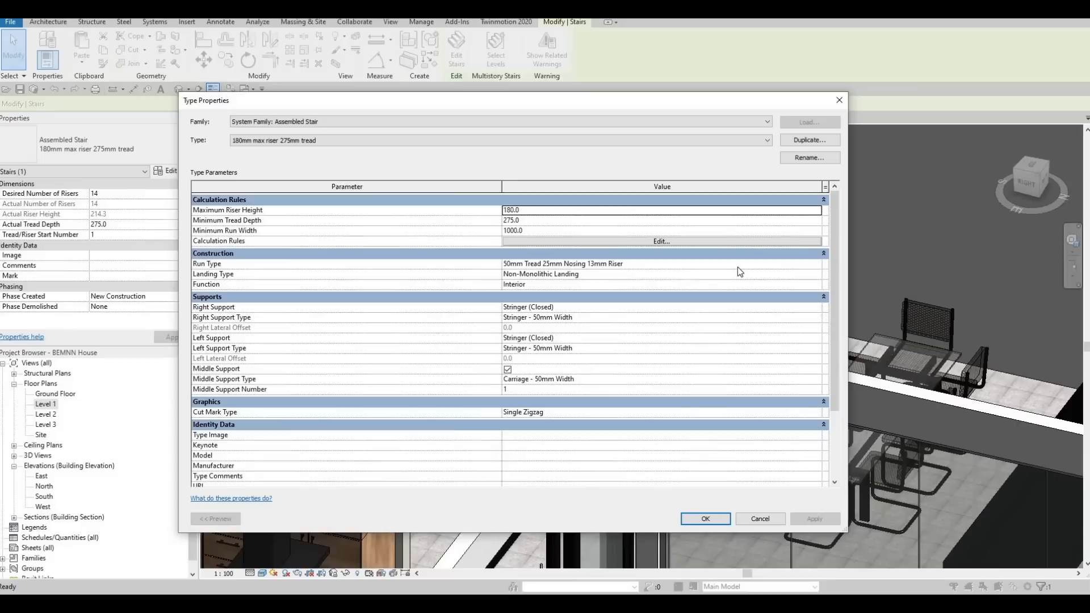
{"action": "left_click", "coordinate": [819, 268]}
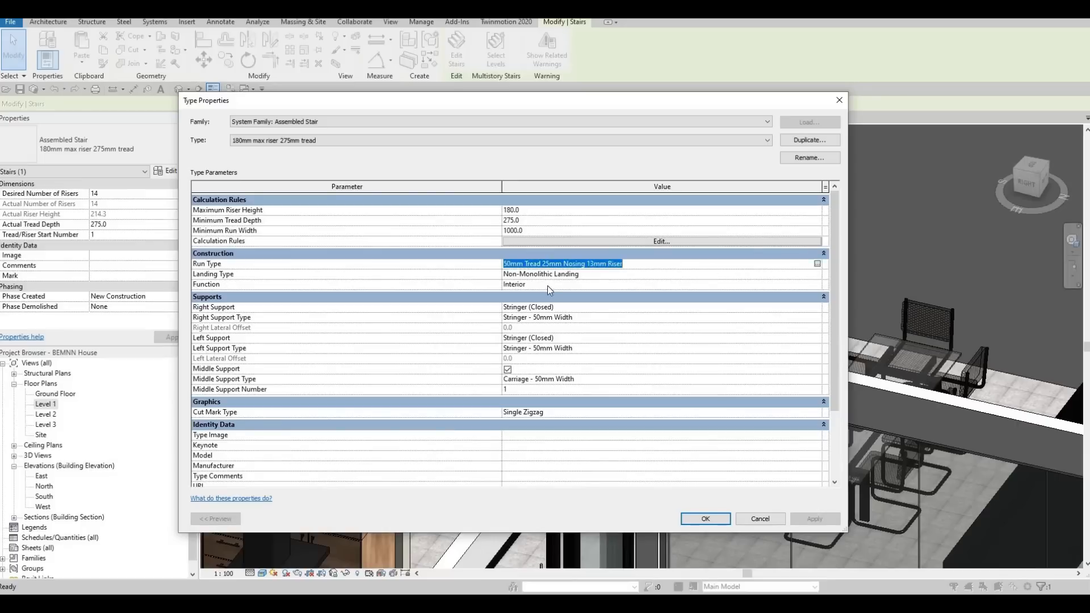
{"action": "left_click", "coordinate": [817, 264]}
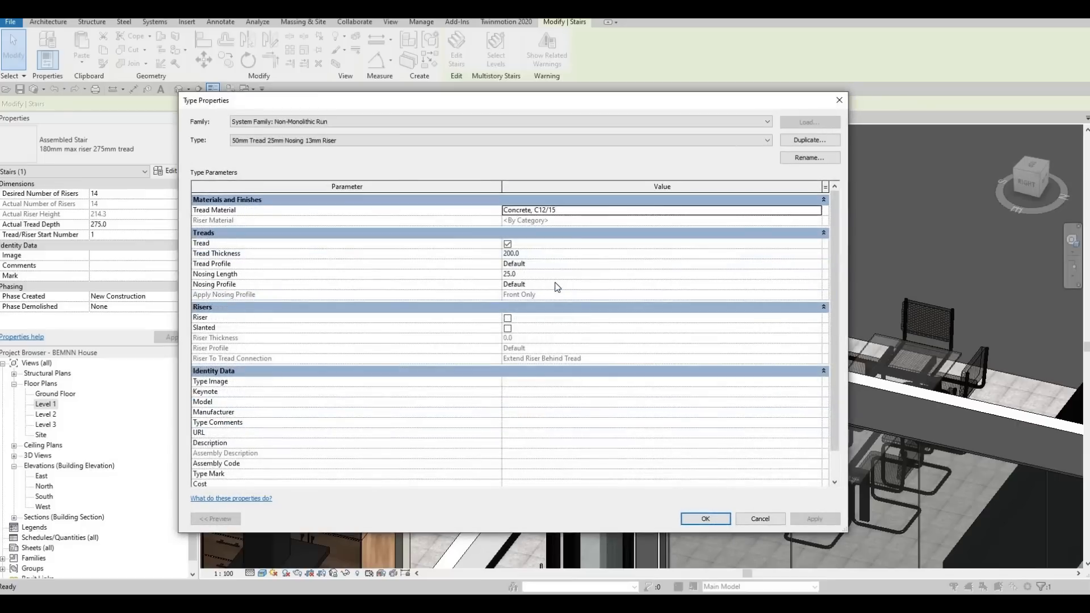
{"action": "left_click", "coordinate": [532, 254]}
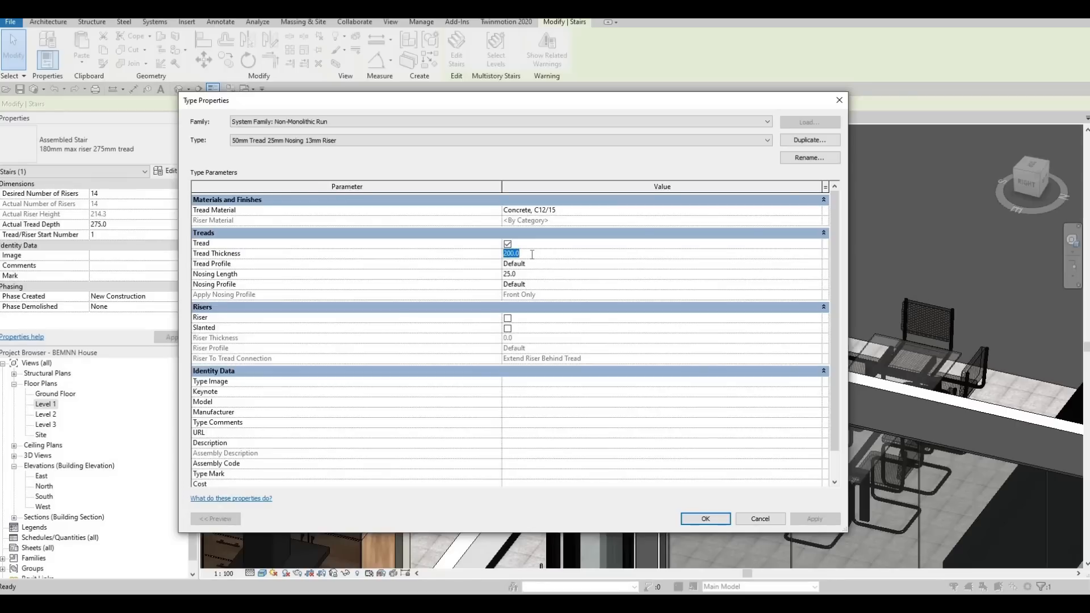
{"action": "type", "text": "100"}
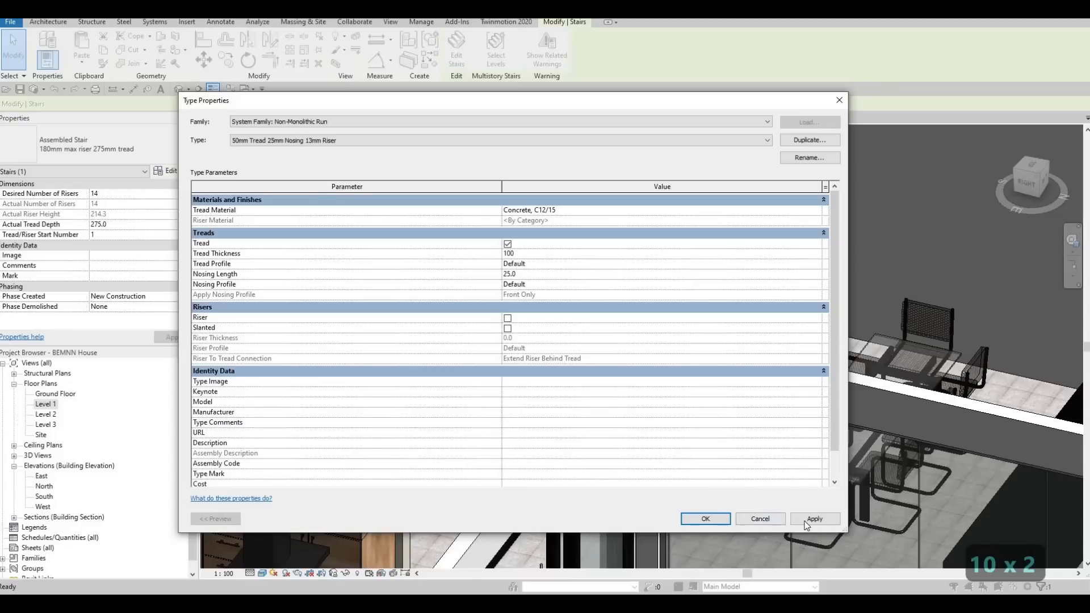
{"action": "left_click", "coordinate": [714, 519]}
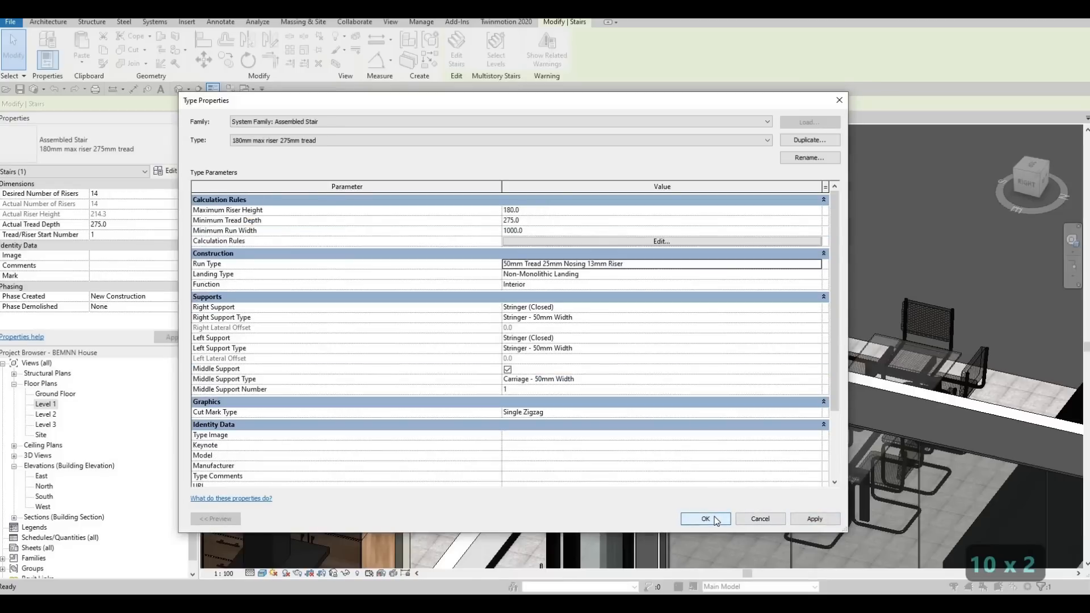
{"action": "left_click", "coordinate": [714, 517]}
Inspect the staircase's treads in the 3D view and review the settings of its run type.
{"action": "middle_click_drag", "start_coordinate": [798, 305], "coordinate": [788, 298], "text": "shift"}
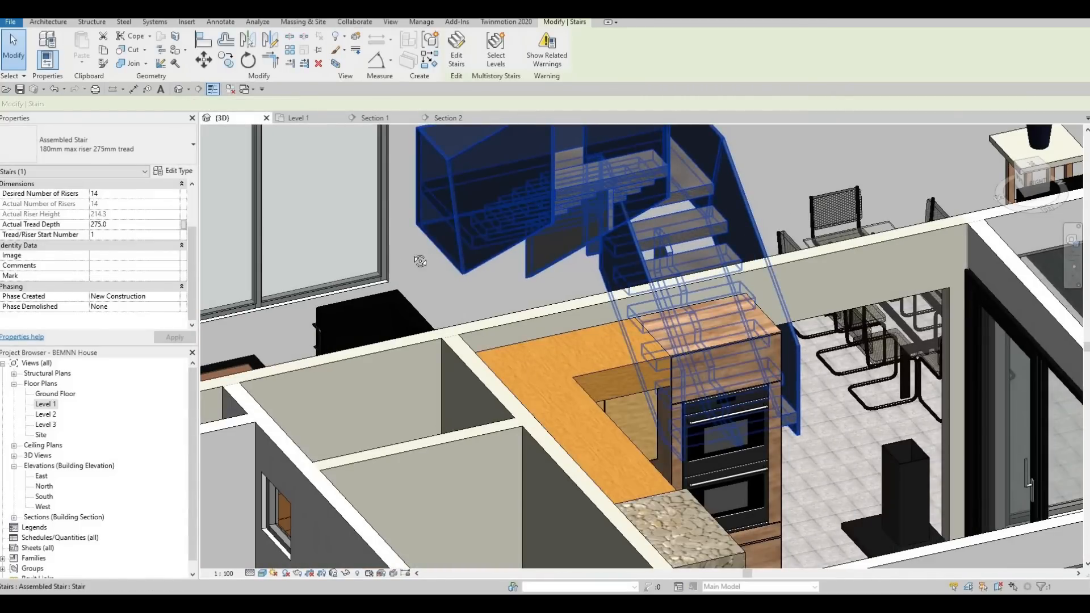
{"action": "middle_click_drag", "start_coordinate": [420, 261], "coordinate": [653, 219], "text": "shift"}
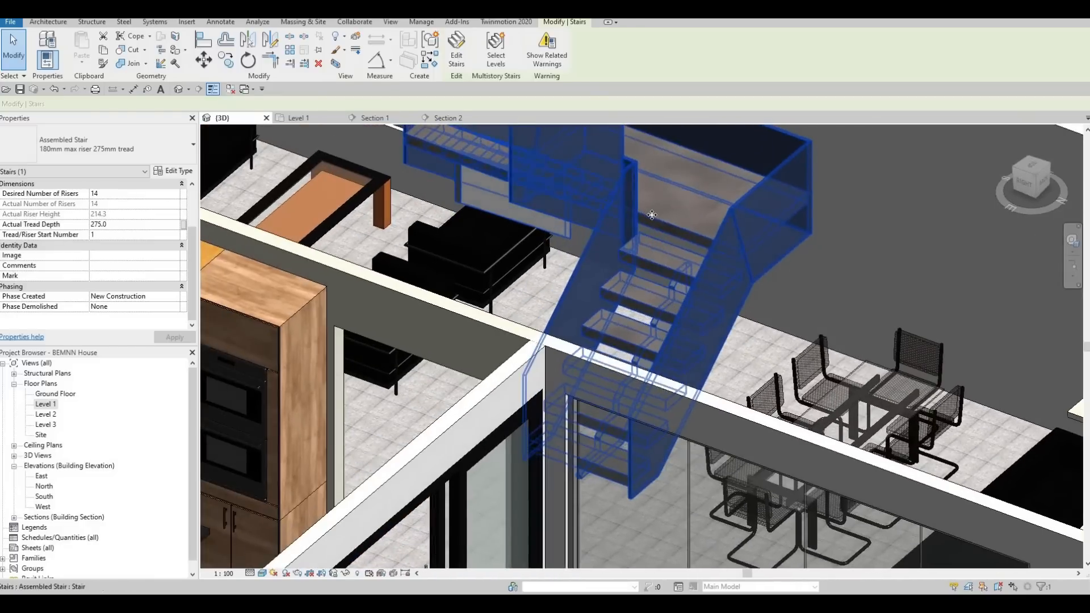
{"action": "left_click", "coordinate": [177, 170]}
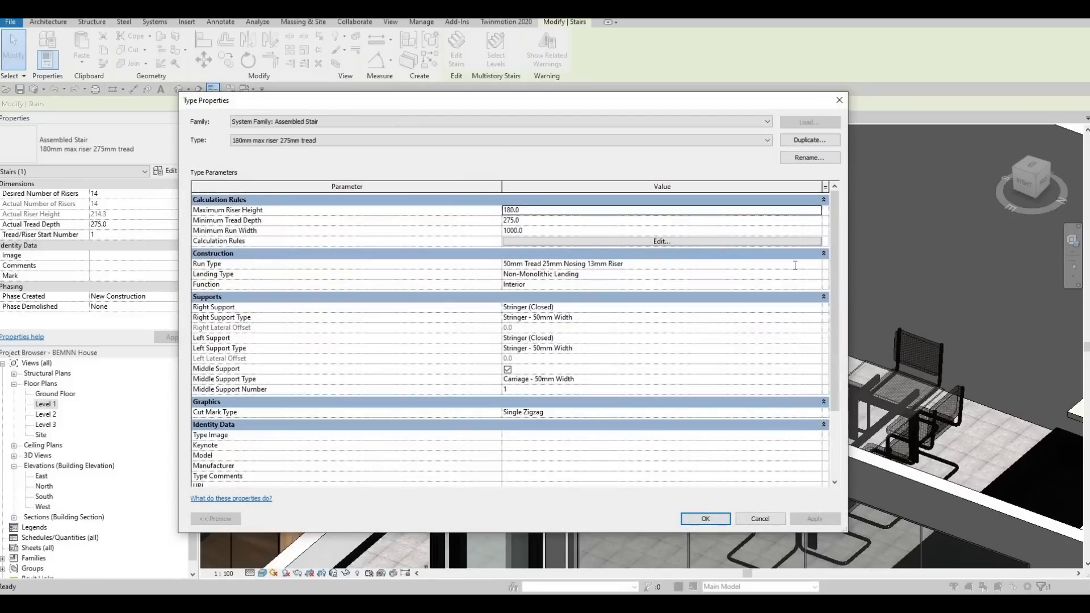
{"action": "left_click", "coordinate": [794, 263]}
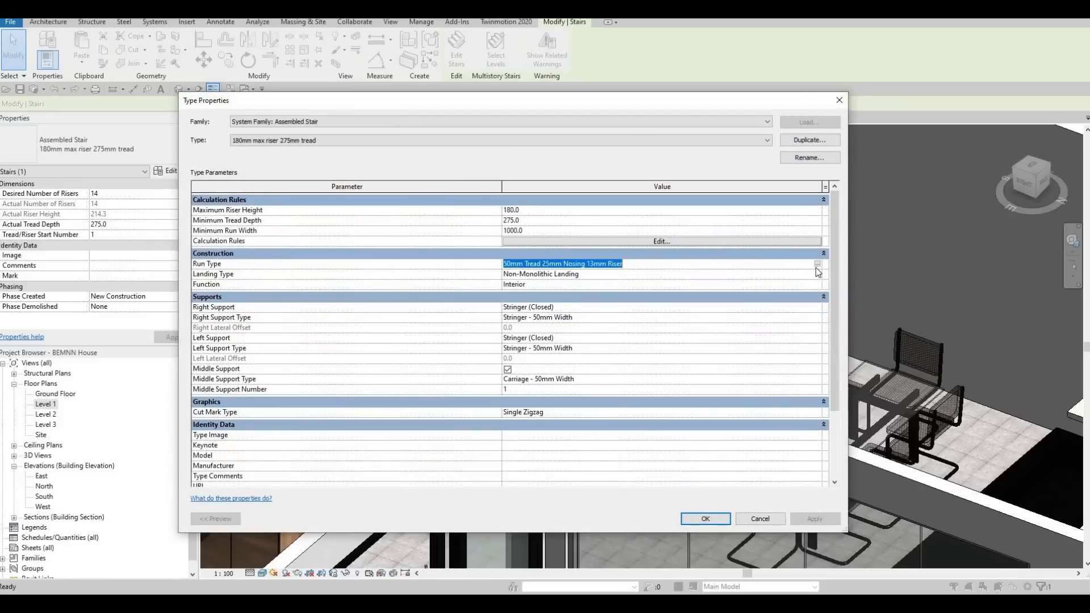
{"action": "left_click", "coordinate": [818, 264]}
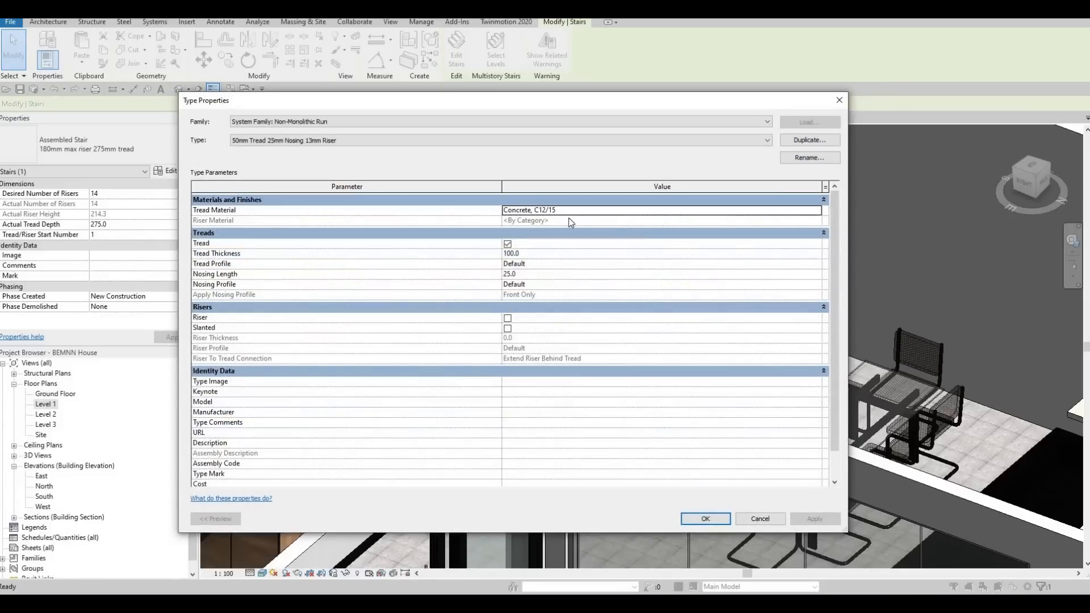
{"action": "key", "text": "Escape"}
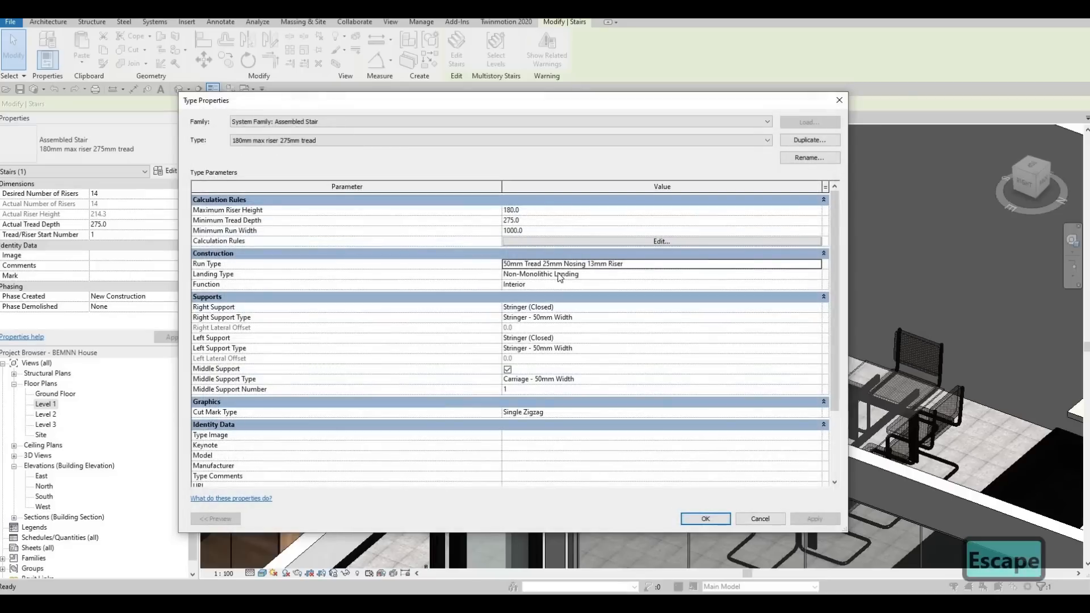
Stop the staircase's landing type from following the run and set its tread thickness to 900 mm.
{"action": "left_click", "coordinate": [589, 274]}
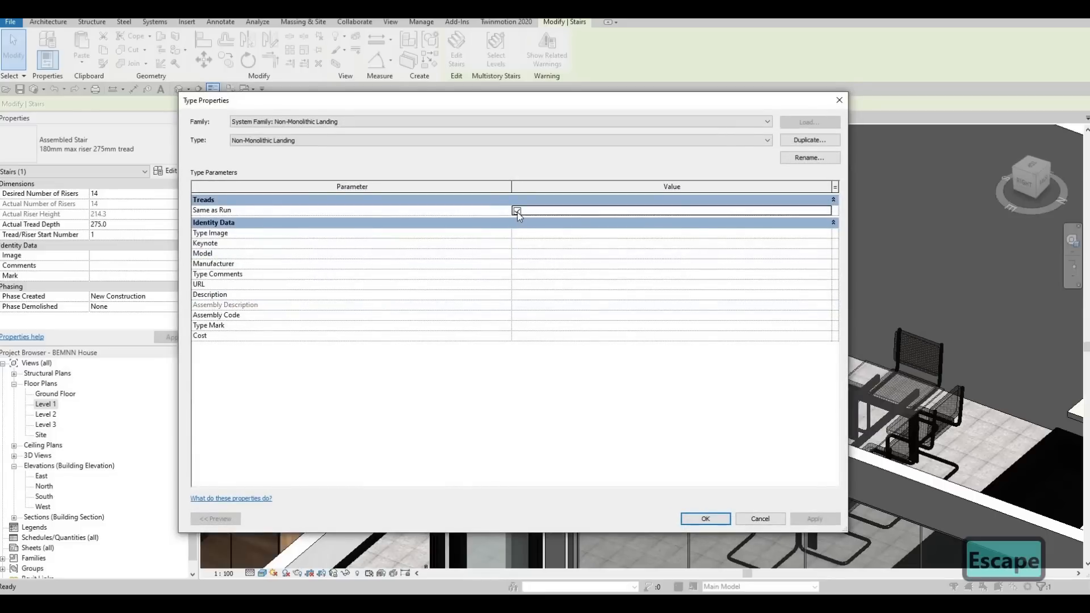
{"action": "left_click", "coordinate": [517, 211]}
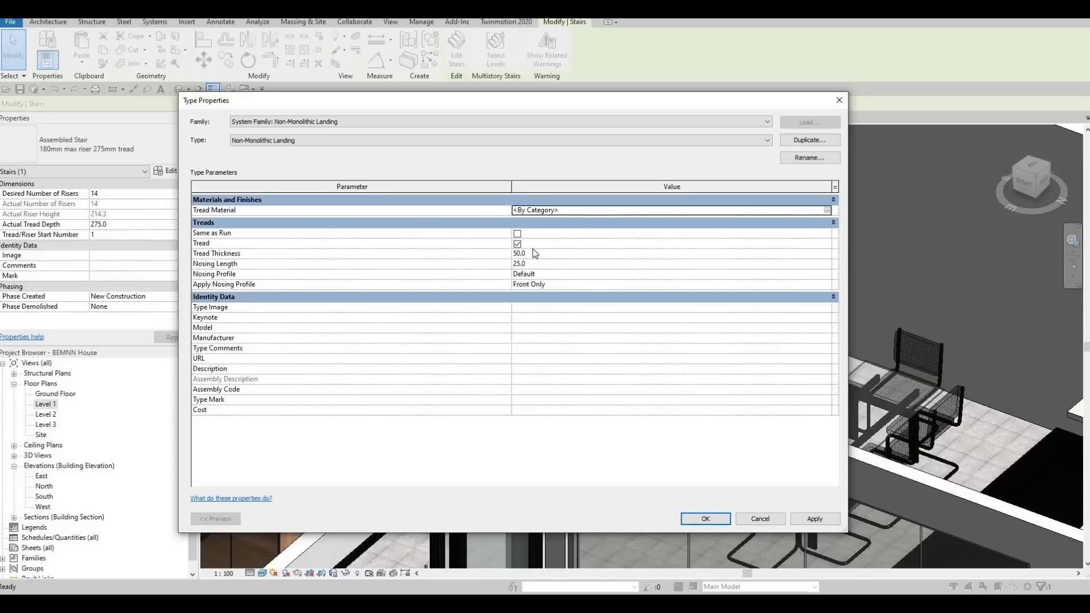
{"action": "left_click", "coordinate": [534, 256]}
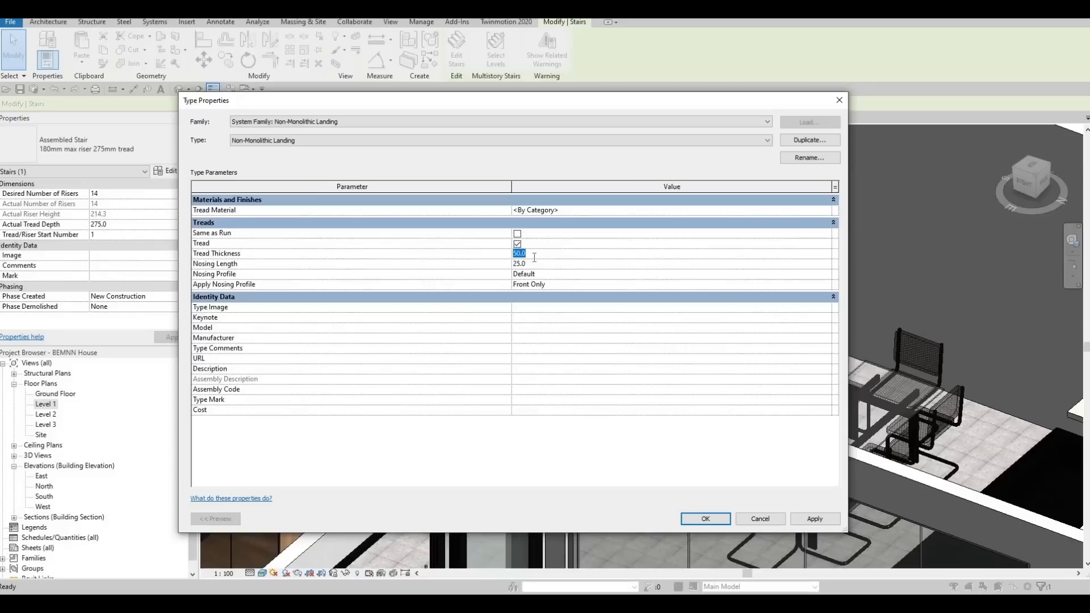
{"action": "type", "text": "900"}
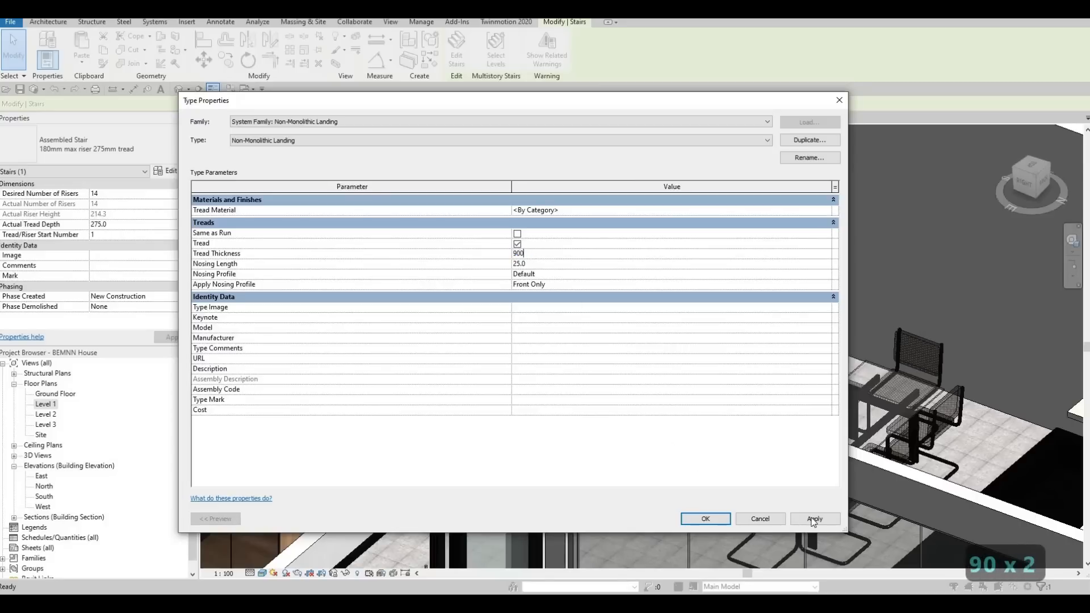
{"action": "left_click", "coordinate": [705, 519]}
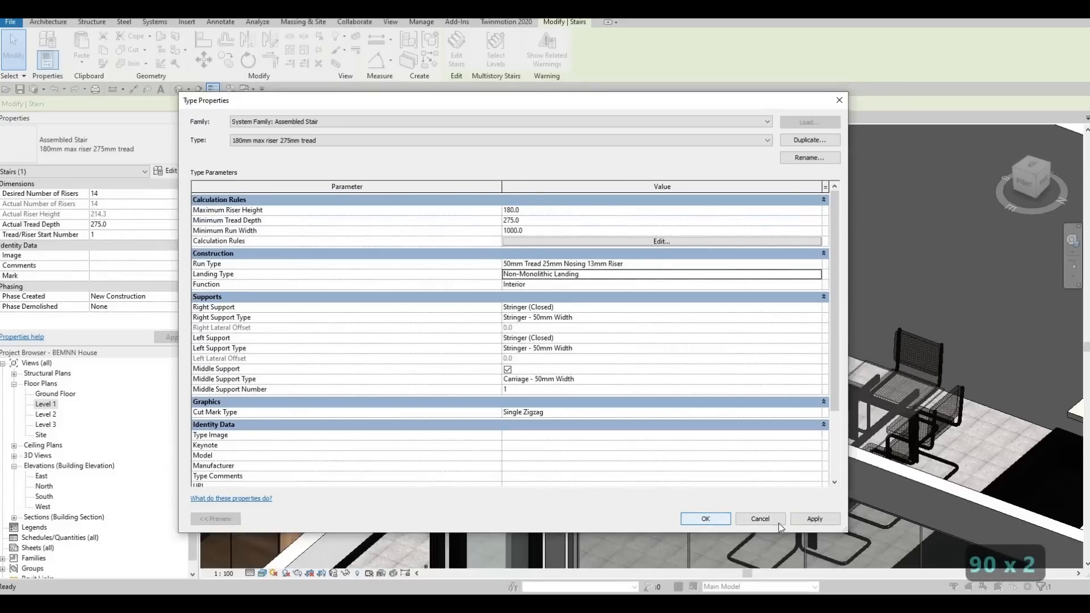
{"action": "left_click", "coordinate": [705, 518]}
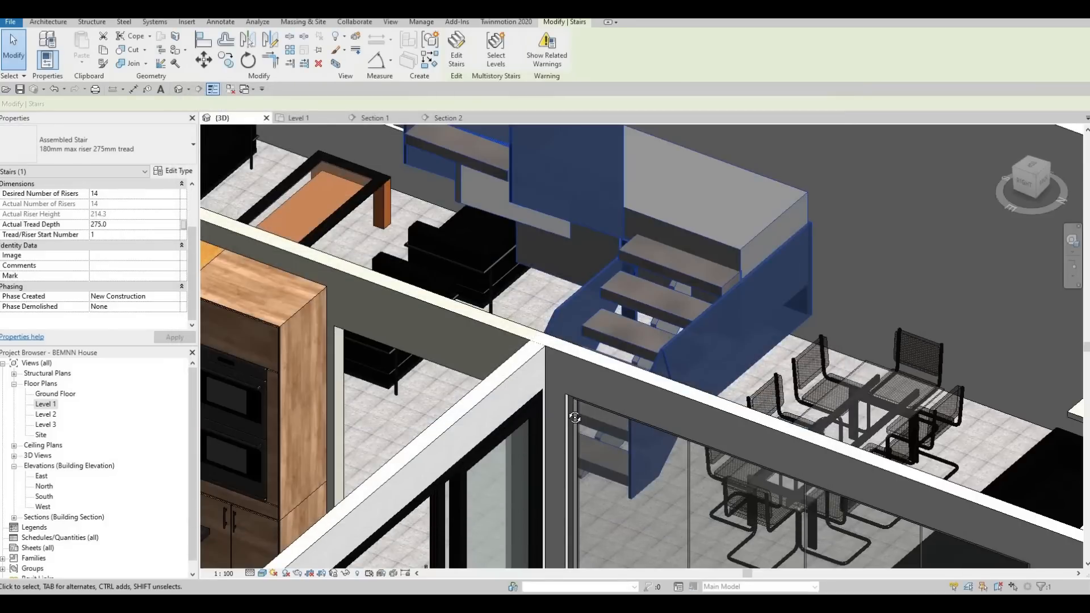
Inspect the landing in the 3D view and undo the last landing type change.
{"action": "middle_click_drag", "start_coordinate": [656, 418], "coordinate": [694, 320], "text": "shift"}
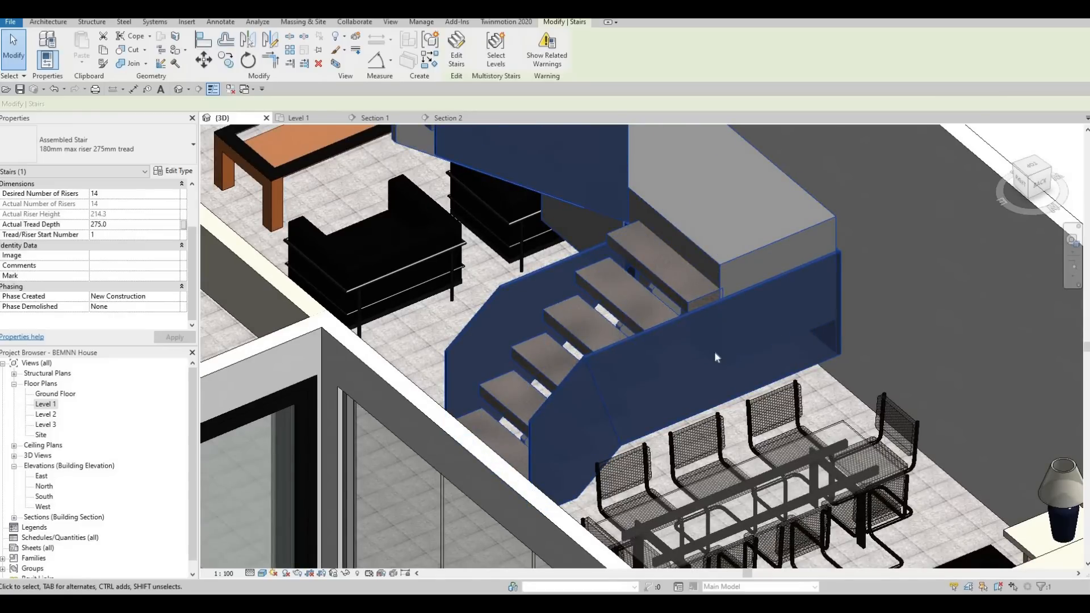
{"action": "middle_click_drag", "start_coordinate": [714, 352], "coordinate": [703, 285]}
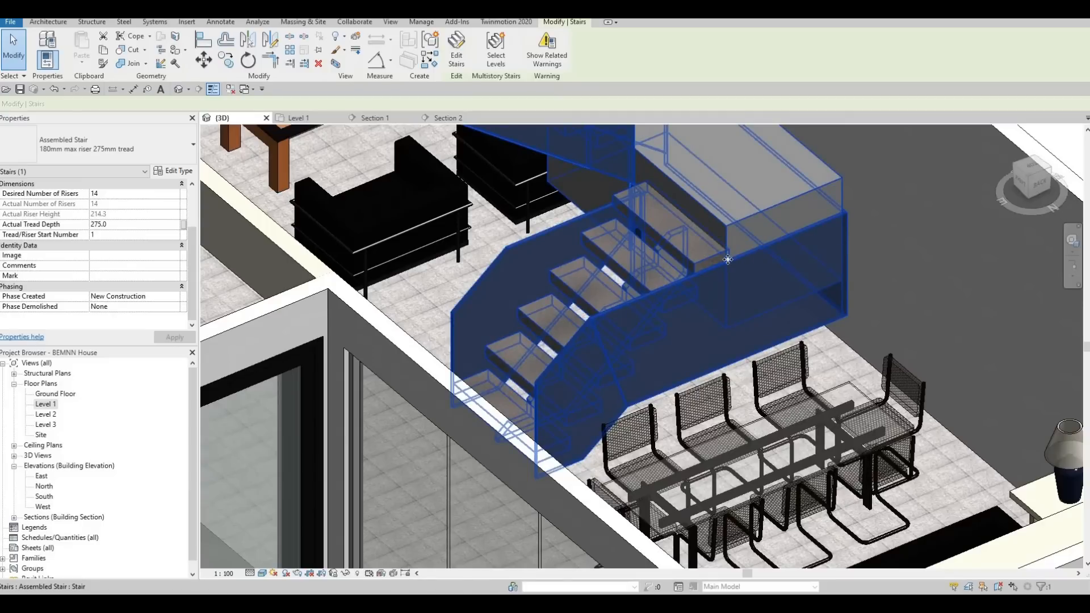
{"action": "key", "text": "ctrl+z"}
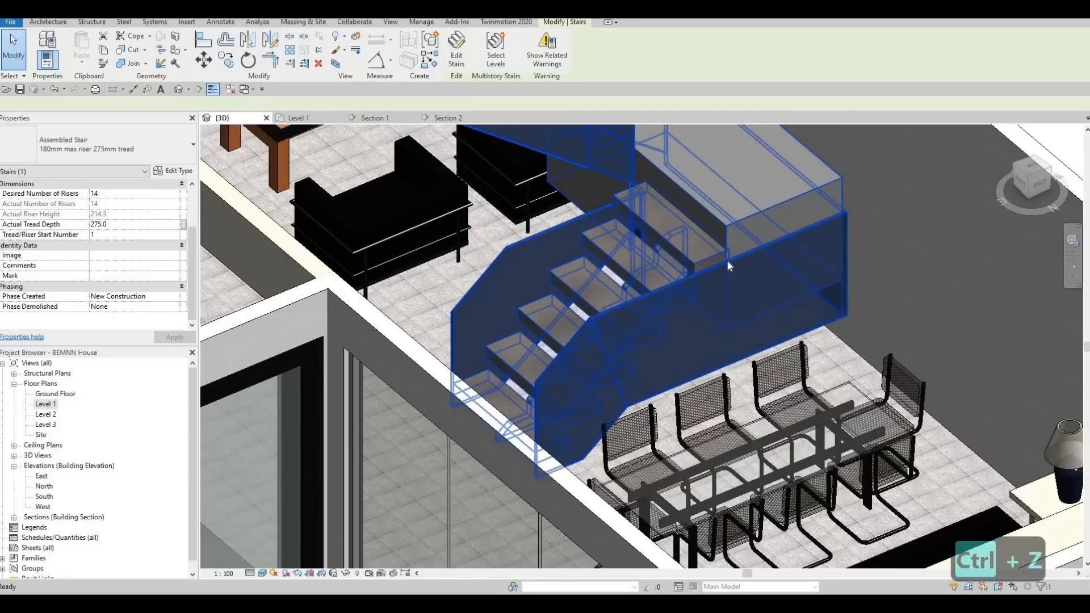
Bring up the AEC wood materials for the tread material of the staircase's run type.
{"action": "middle_click_drag", "start_coordinate": [774, 284], "coordinate": [750, 265], "text": "shift"}
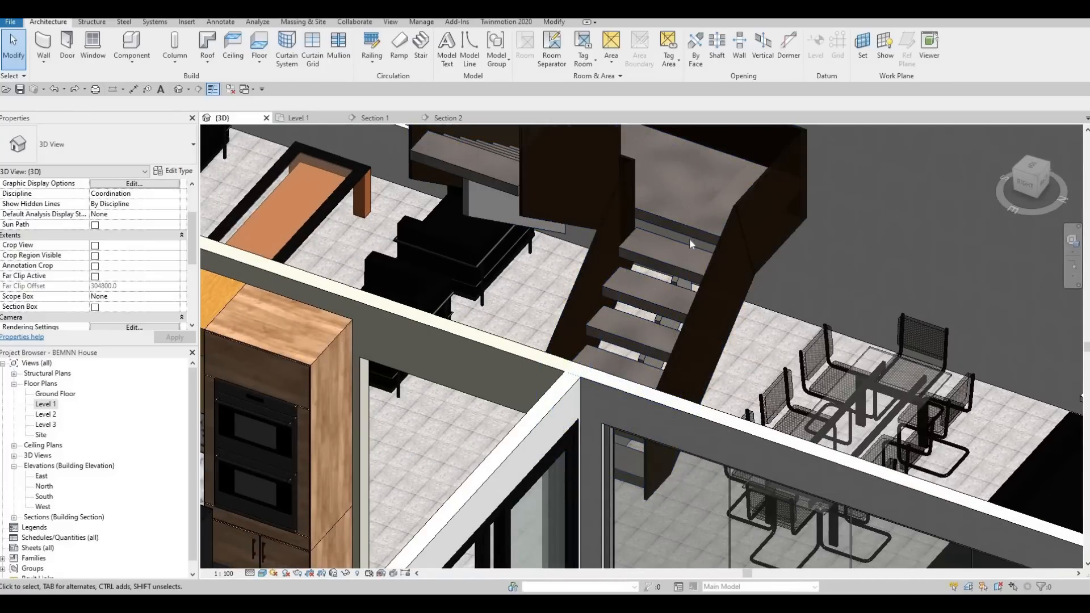
{"action": "middle_click_drag", "start_coordinate": [690, 343], "coordinate": [640, 341], "text": "shift"}
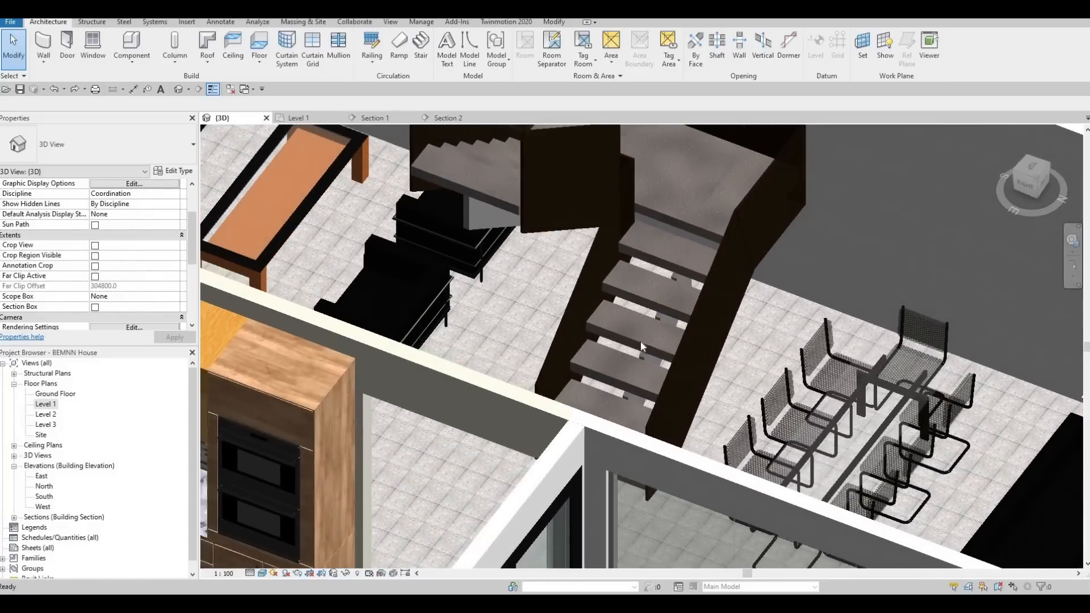
{"action": "left_click", "coordinate": [640, 342]}
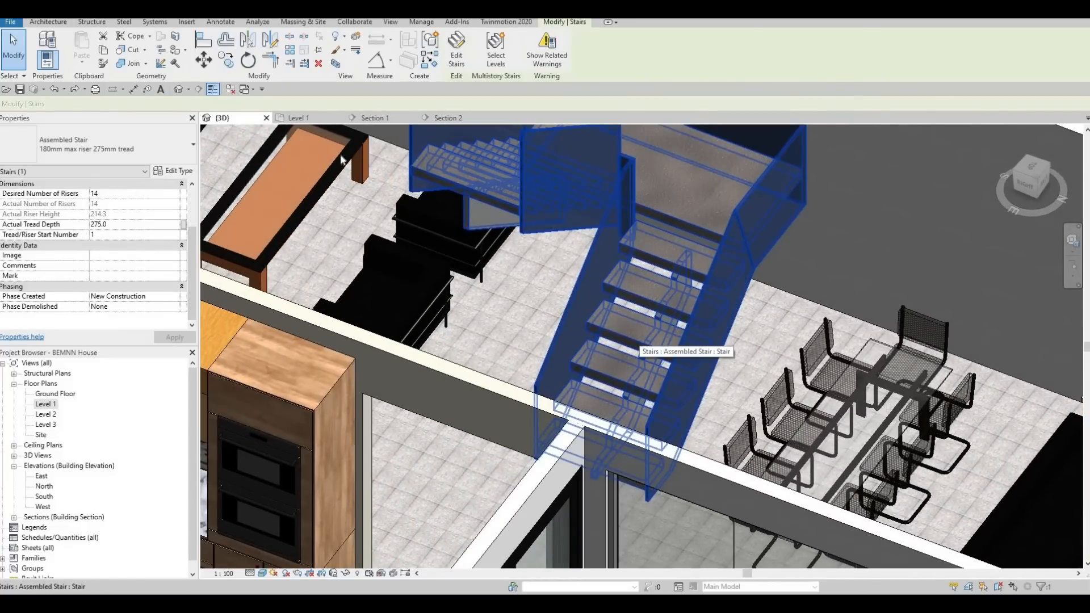
{"action": "left_click", "coordinate": [170, 172]}
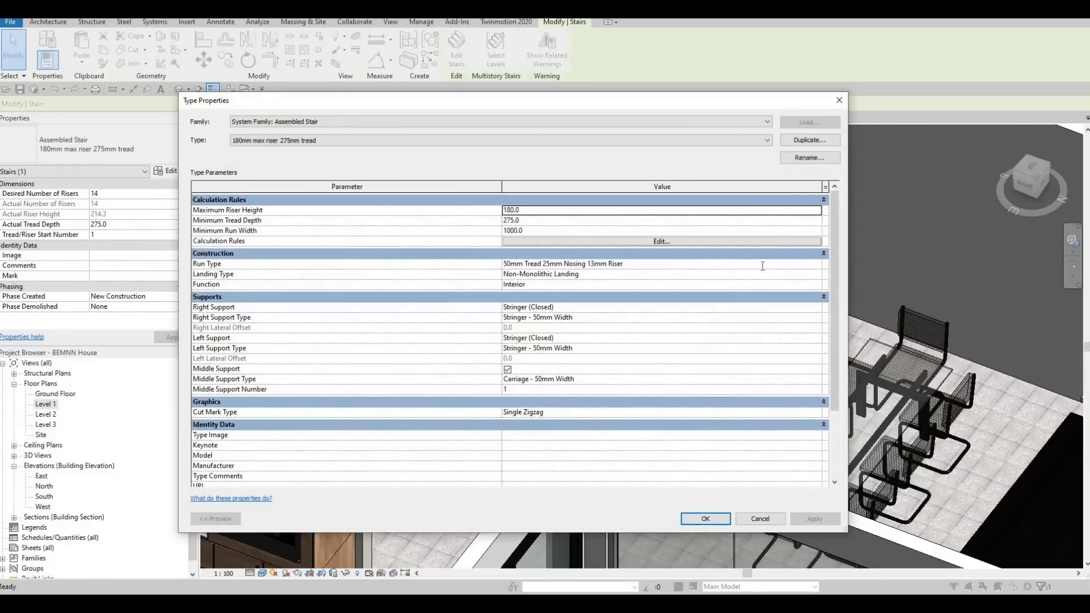
{"action": "left_click", "coordinate": [815, 267]}
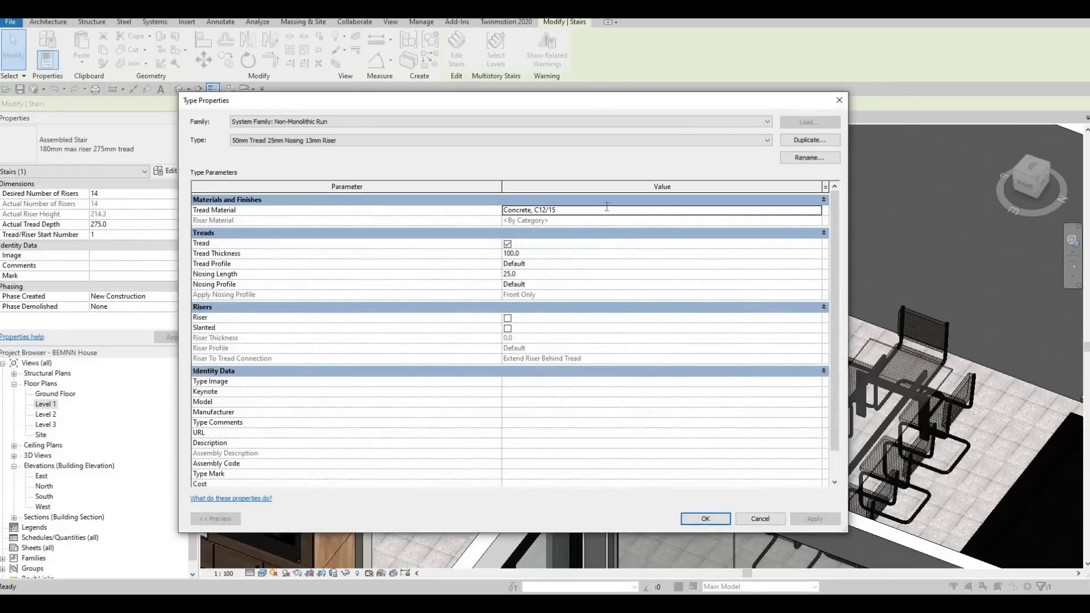
{"action": "left_click", "coordinate": [815, 211]}
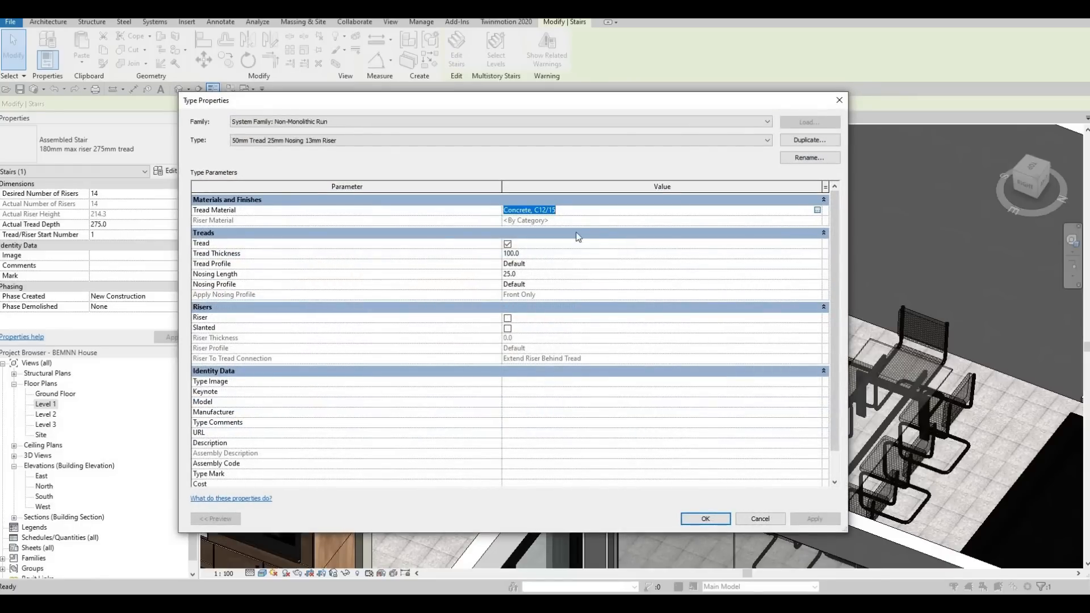
{"action": "left_click", "coordinate": [816, 210]}
{"action": "scroll", "coordinate": [226, 295], "scroll_direction": "down", "scroll_amount": 5}
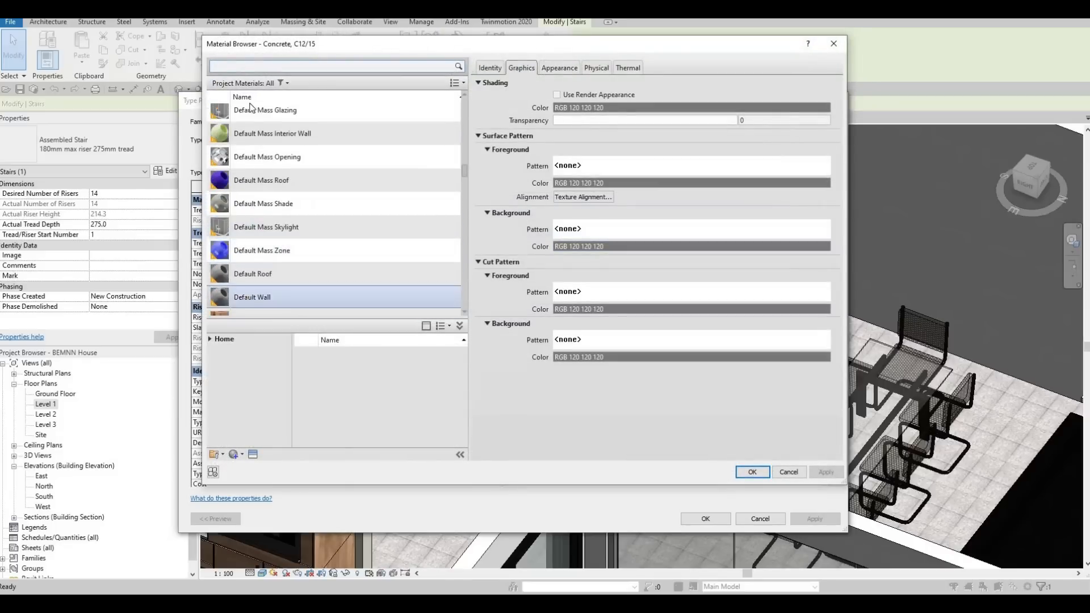
{"action": "left_click", "coordinate": [210, 339]}
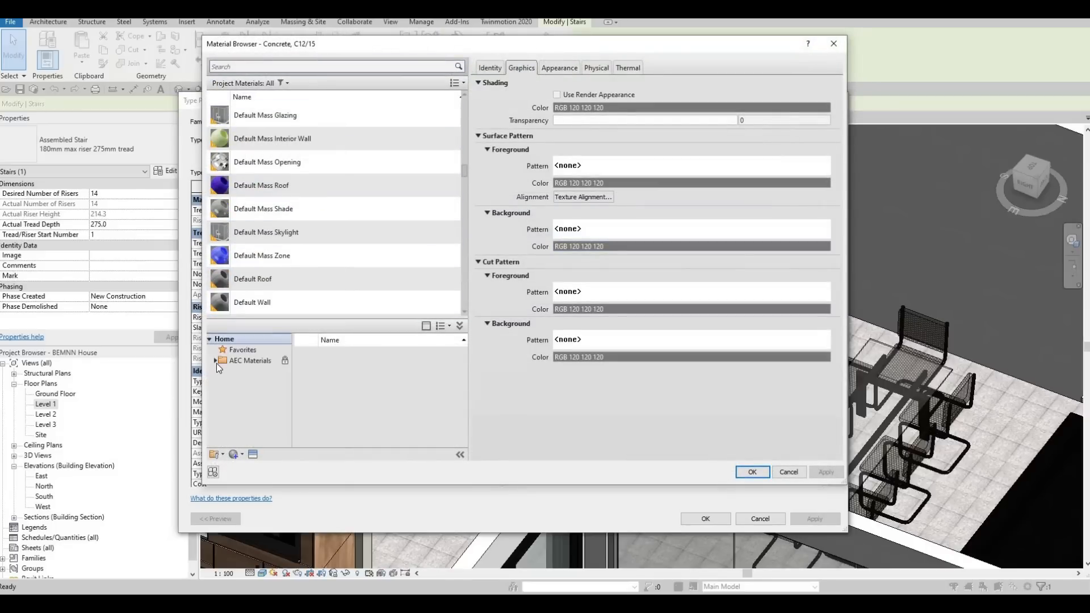
{"action": "left_click", "coordinate": [215, 361]}
{"action": "scroll", "coordinate": [244, 403], "scroll_direction": "down", "scroll_amount": 4}
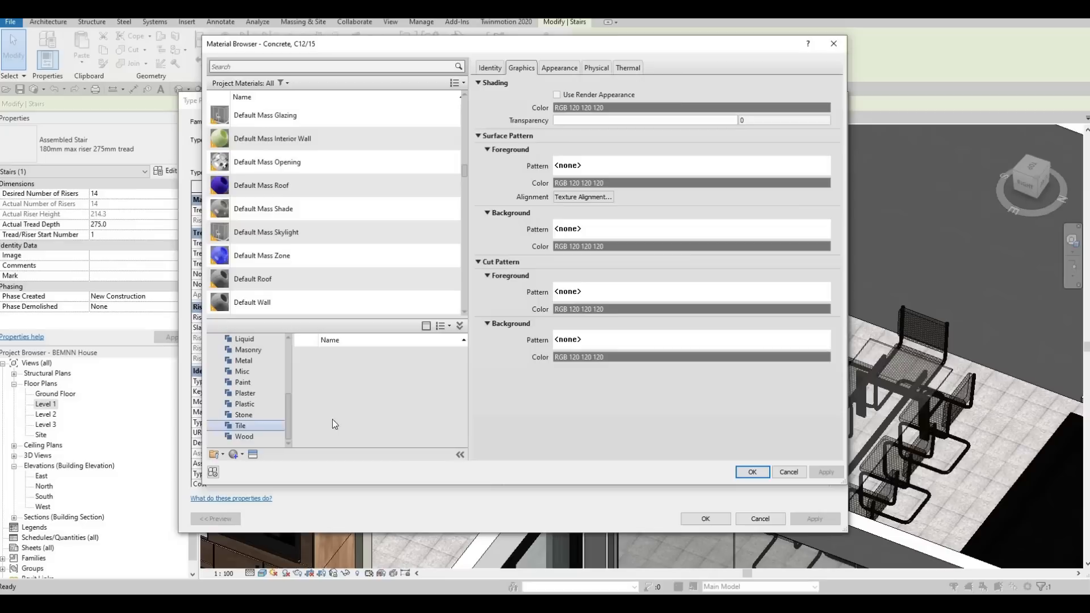
{"action": "left_click", "coordinate": [244, 435]}
Assign Oak Flooring, Espresso as the run type's tread material and deselect the staircase.
{"action": "scroll", "coordinate": [397, 420], "scroll_direction": "down", "scroll_amount": 3}
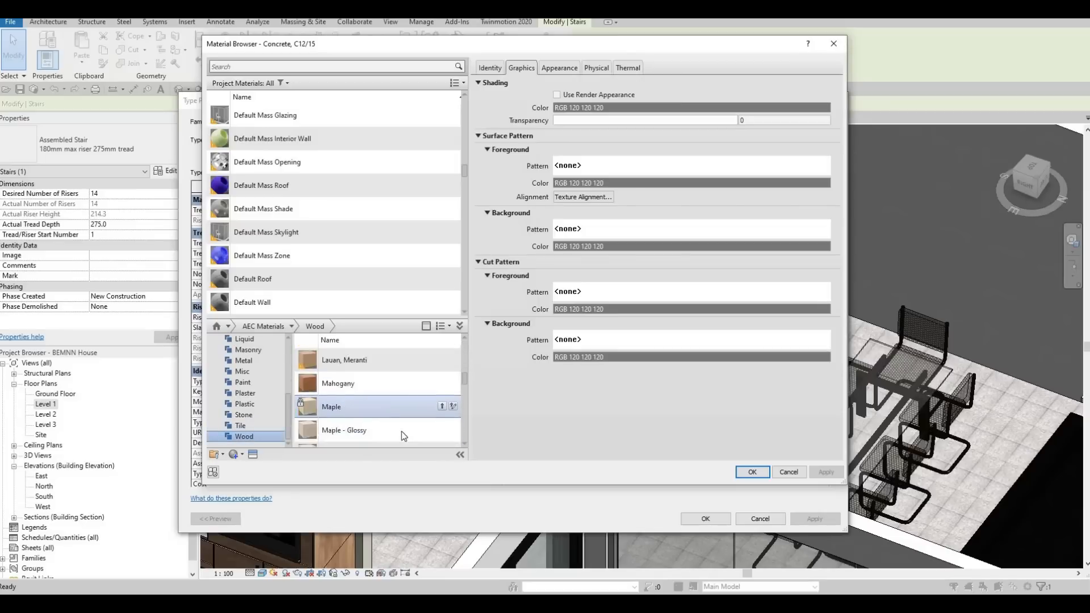
{"action": "scroll", "coordinate": [401, 431], "scroll_direction": "down", "scroll_amount": 2}
{"action": "left_click", "coordinate": [441, 435]}
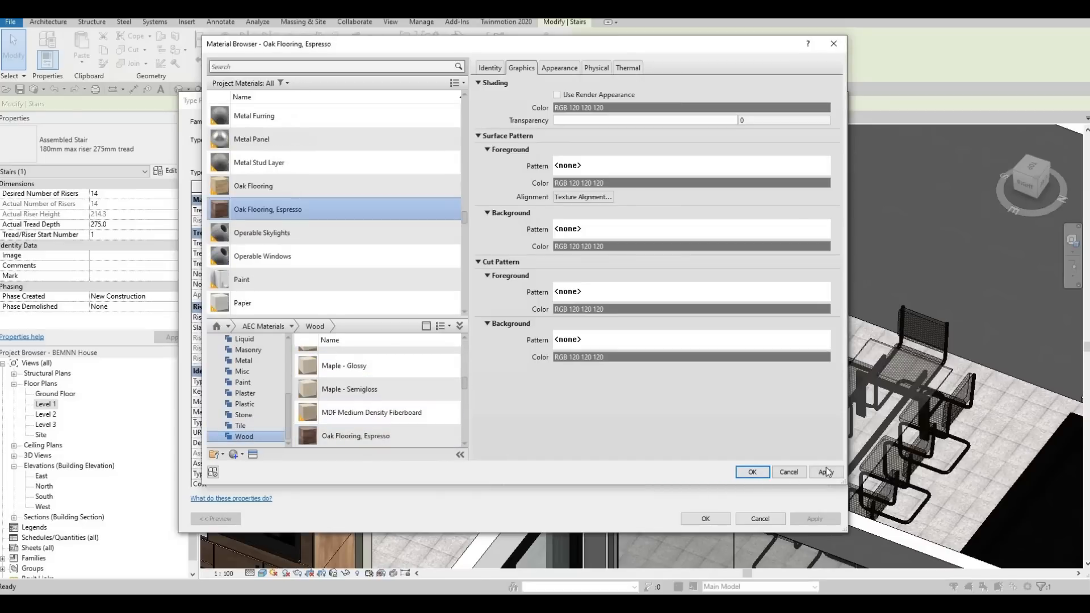
{"action": "left_click", "coordinate": [767, 470]}
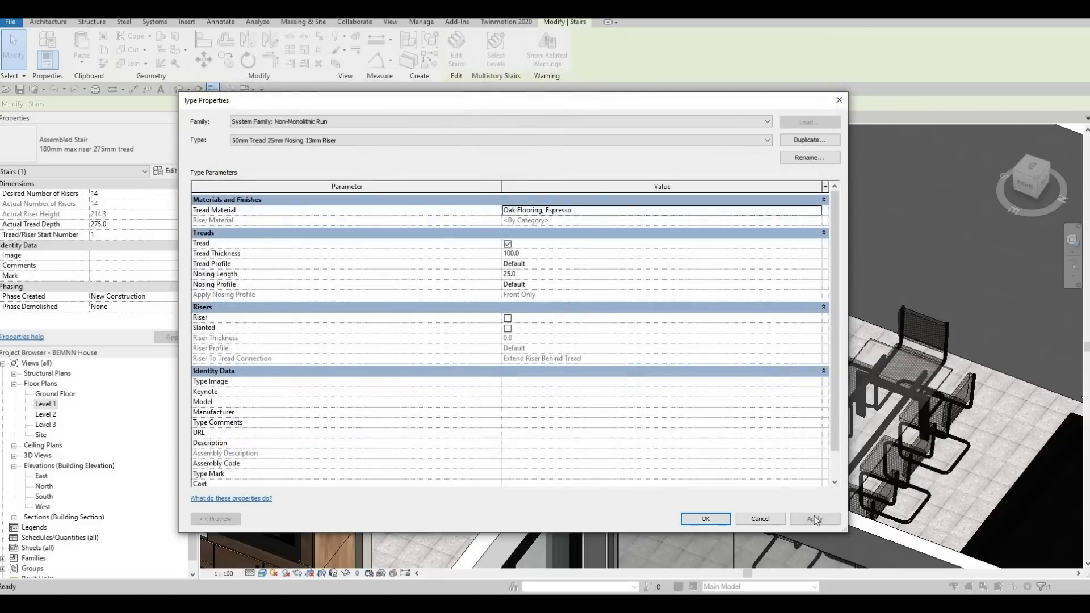
{"action": "left_click", "coordinate": [705, 519]}
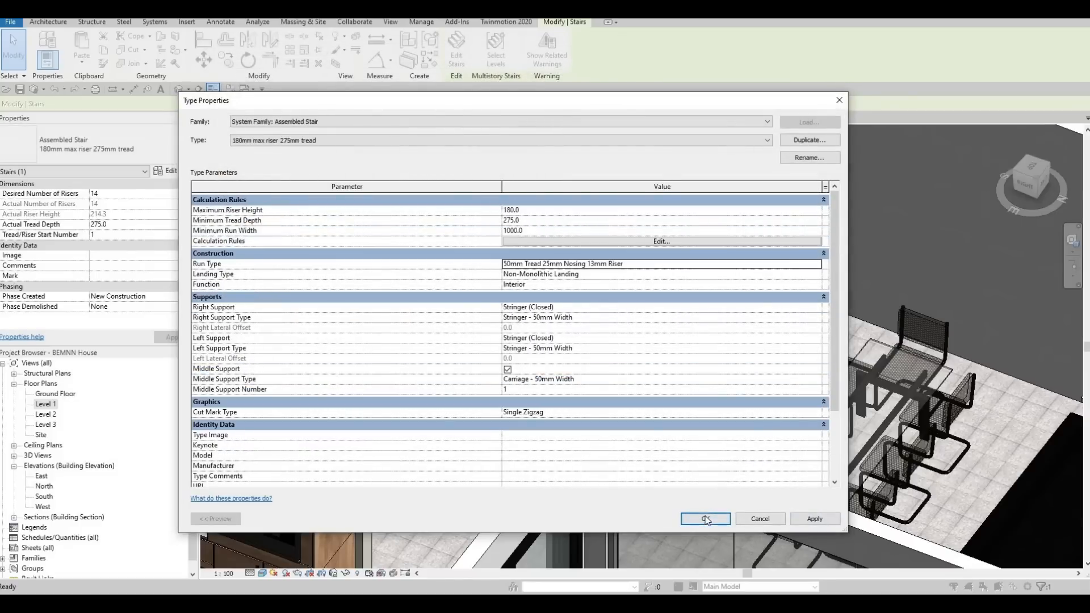
{"action": "left_click", "coordinate": [705, 519]}
{"action": "key", "text": "Escape"}
{"action": "key", "text": "Escape"}
Examine the staircase's treads and landing from several sides in 3D, including within the whole house.
{"action": "scroll", "coordinate": [488, 288], "scroll_direction": "down", "scroll_amount": 3}
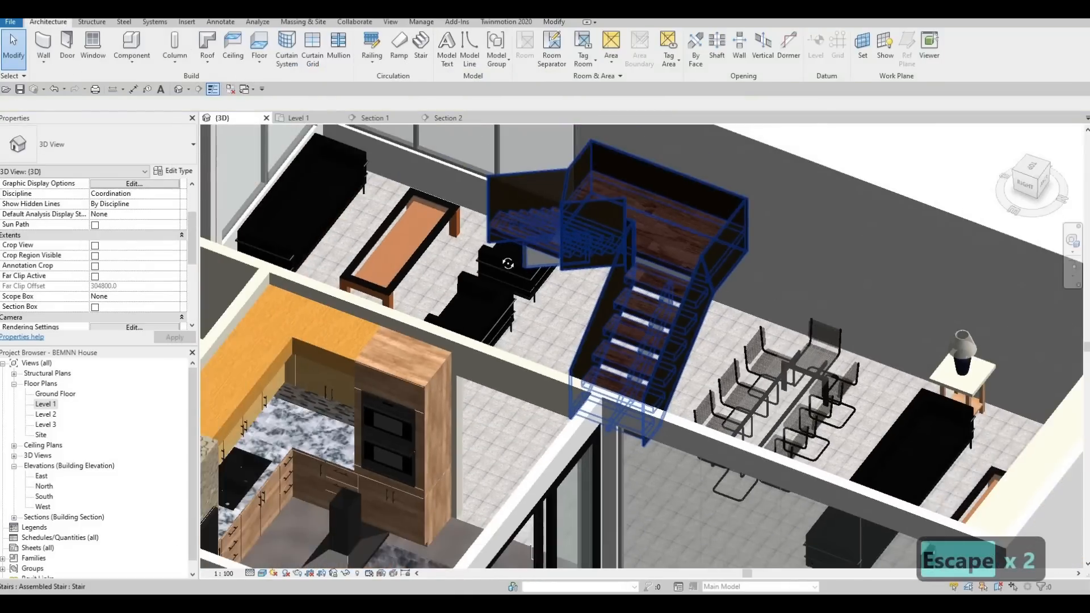
{"action": "scroll", "coordinate": [488, 288], "scroll_direction": "up", "scroll_amount": 4}
{"action": "middle_click_drag", "start_coordinate": [488, 288], "coordinate": [417, 284], "text": "shift"}
{"action": "middle_click_drag", "start_coordinate": [692, 348], "coordinate": [846, 335], "text": "shift"}
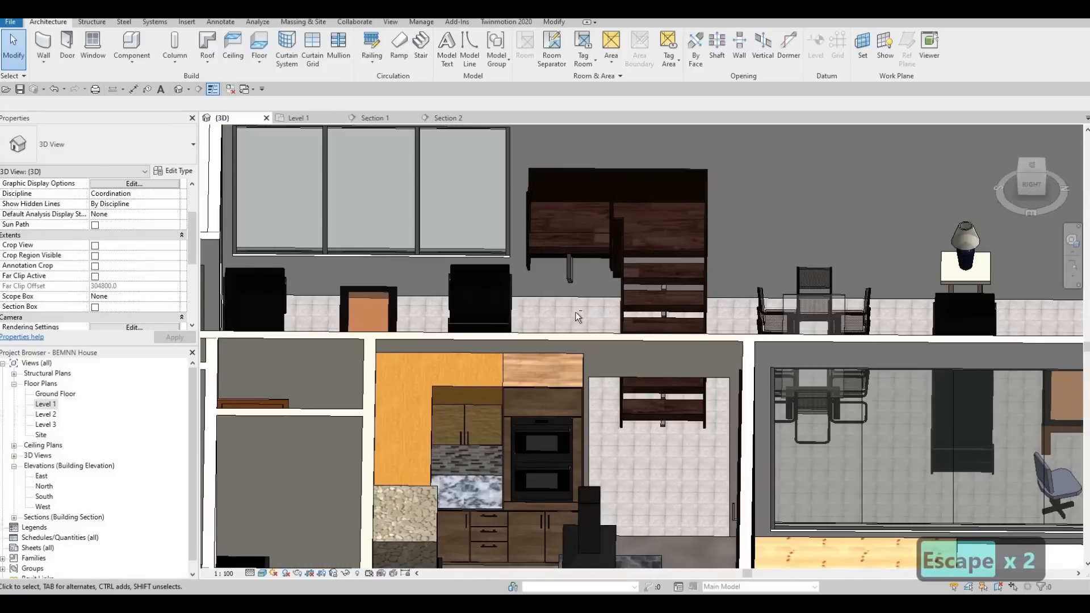
{"action": "middle_click_drag", "start_coordinate": [726, 230], "coordinate": [572, 346], "text": "shift"}
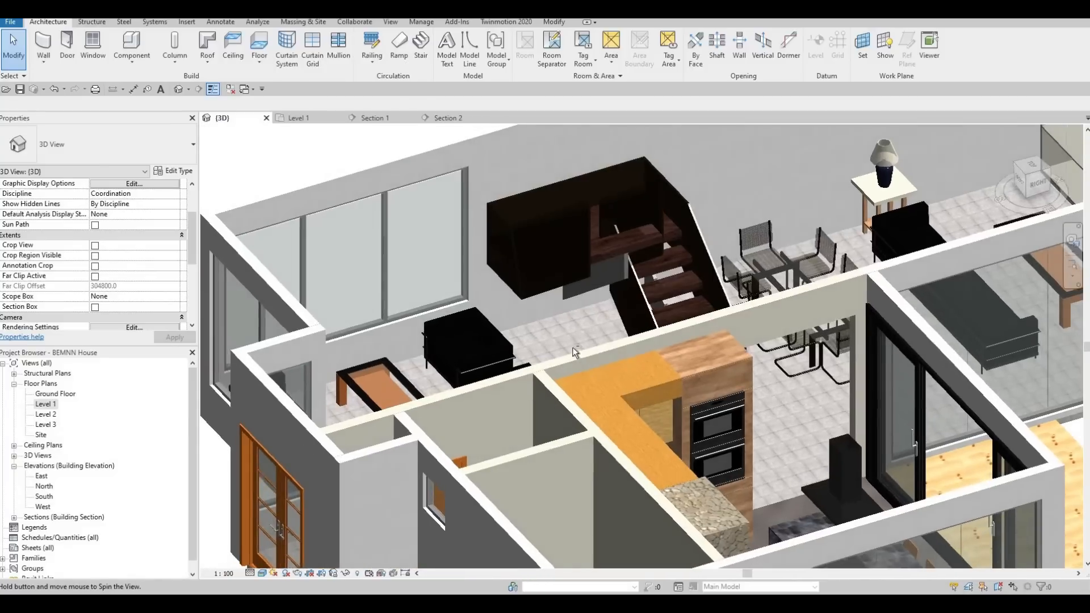
{"action": "middle_click_drag", "start_coordinate": [614, 275], "coordinate": [731, 362], "text": "shift"}
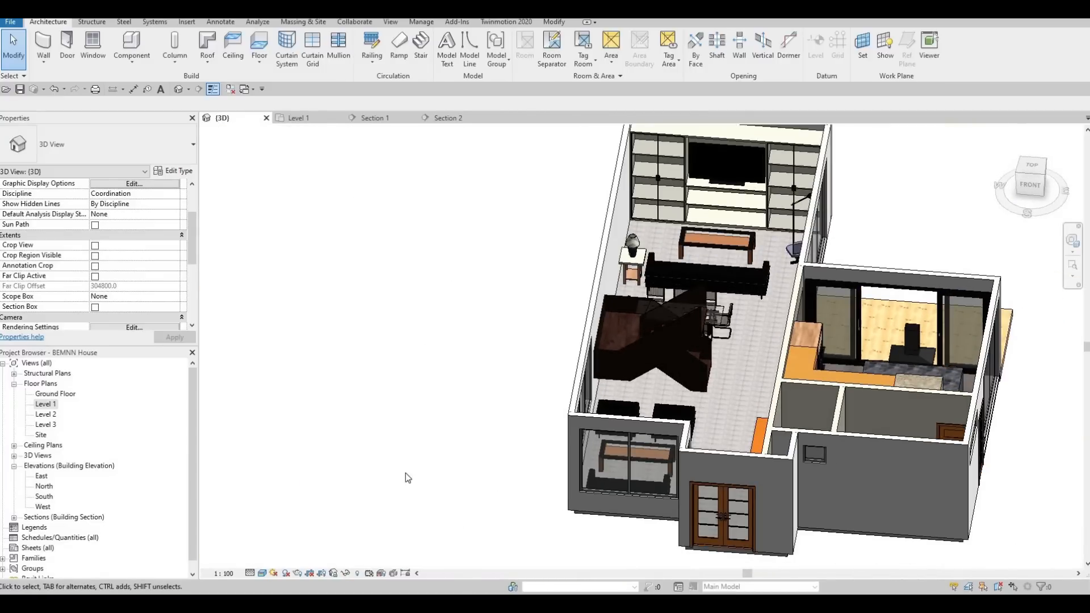
{"action": "mouse_move", "coordinate": [408, 477]}
{"action": "middle_mouse_down", "text": "shift"}
{"action": "mouse_move", "coordinate": [487, 510]}
{"action": "mouse_move", "coordinate": [624, 508]}
{"action": "mouse_move", "coordinate": [425, 455]}
{"action": "mouse_move", "coordinate": [426, 475]}
{"action": "middle_mouse_up", "text": "shift"}
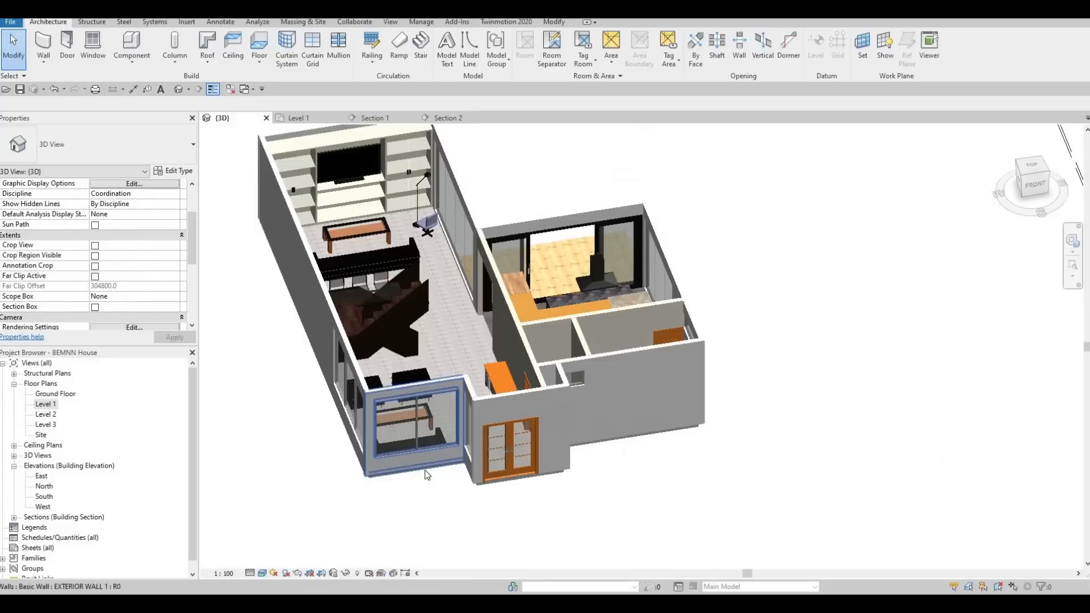
{"action": "scroll", "coordinate": [411, 477], "scroll_direction": "down", "scroll_amount": 1}
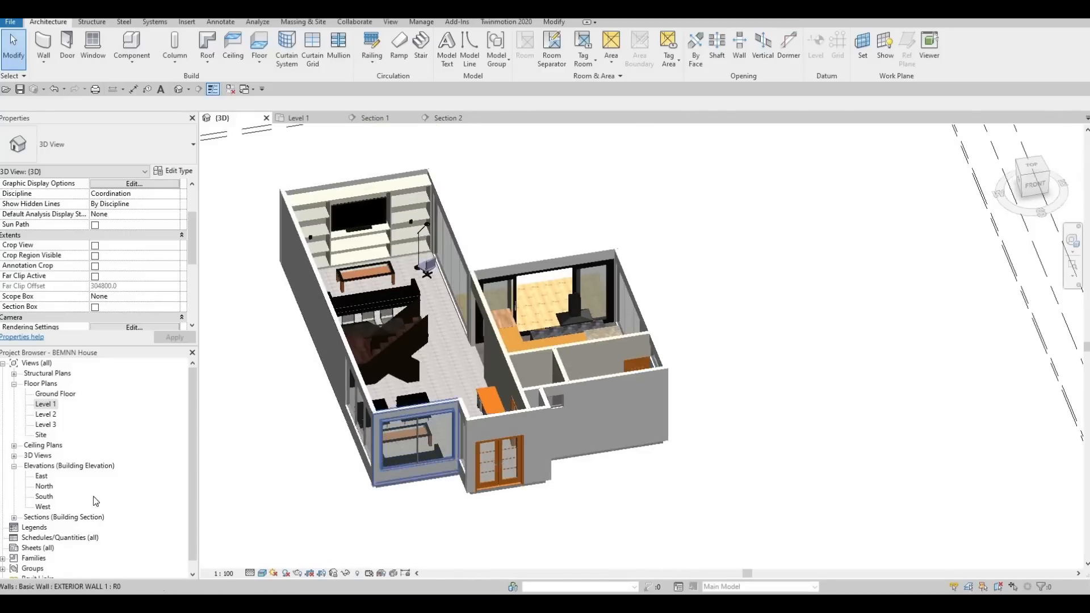
Open the Level 1 floor plan and show the whole grid layout.
{"action": "double_click", "coordinate": [42, 406]}
{"action": "scroll", "coordinate": [492, 469], "scroll_direction": "down", "scroll_amount": 2}
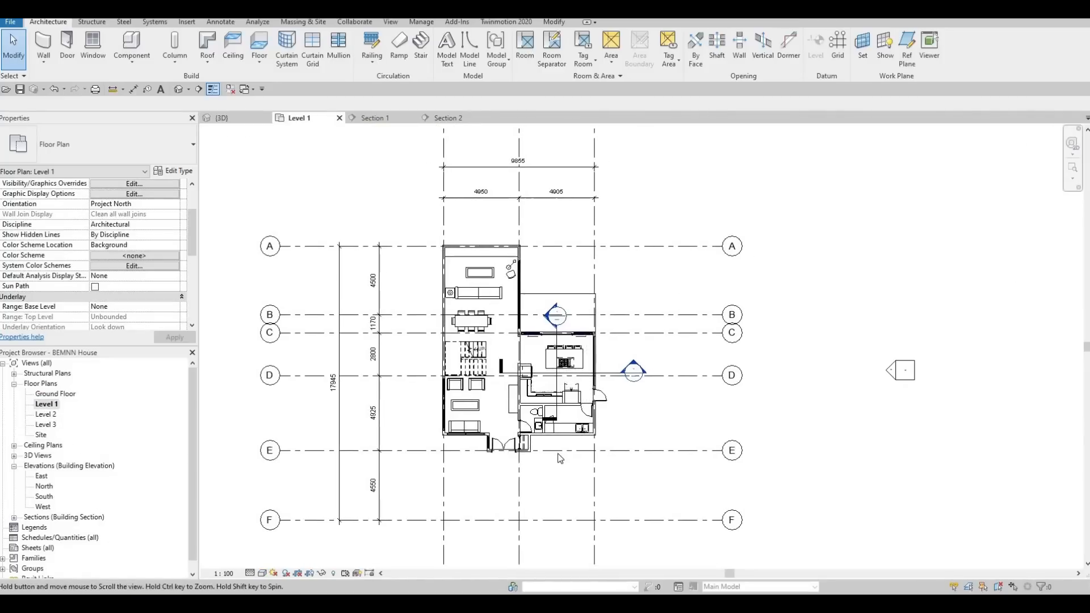
Open the Ground Floor plan view.
{"action": "scroll", "coordinate": [536, 460], "scroll_direction": "up", "scroll_amount": 4}
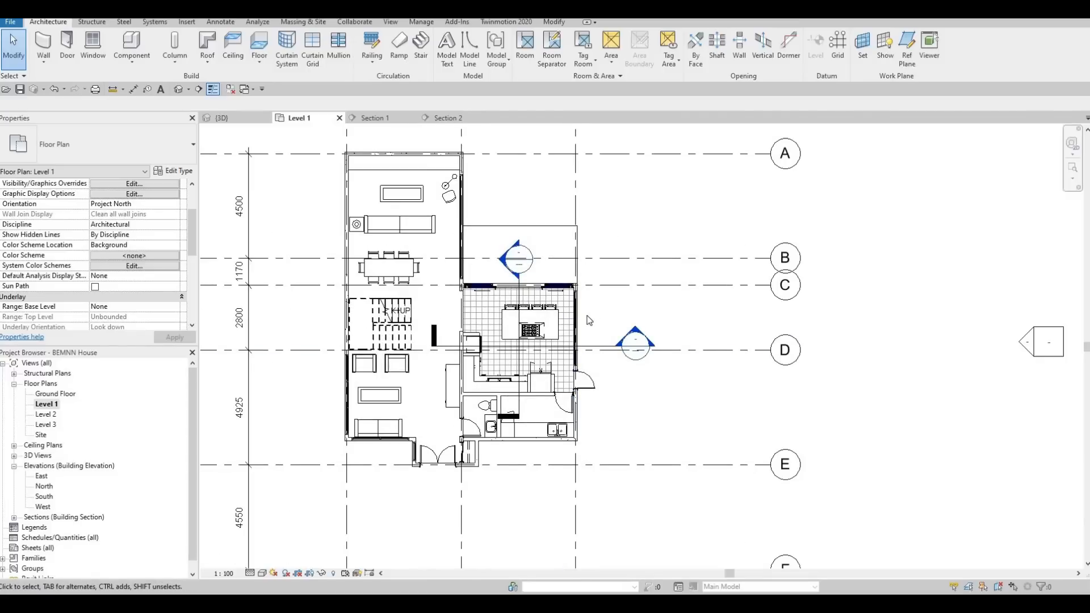
{"action": "middle_click_drag", "start_coordinate": [527, 391], "coordinate": [537, 348]}
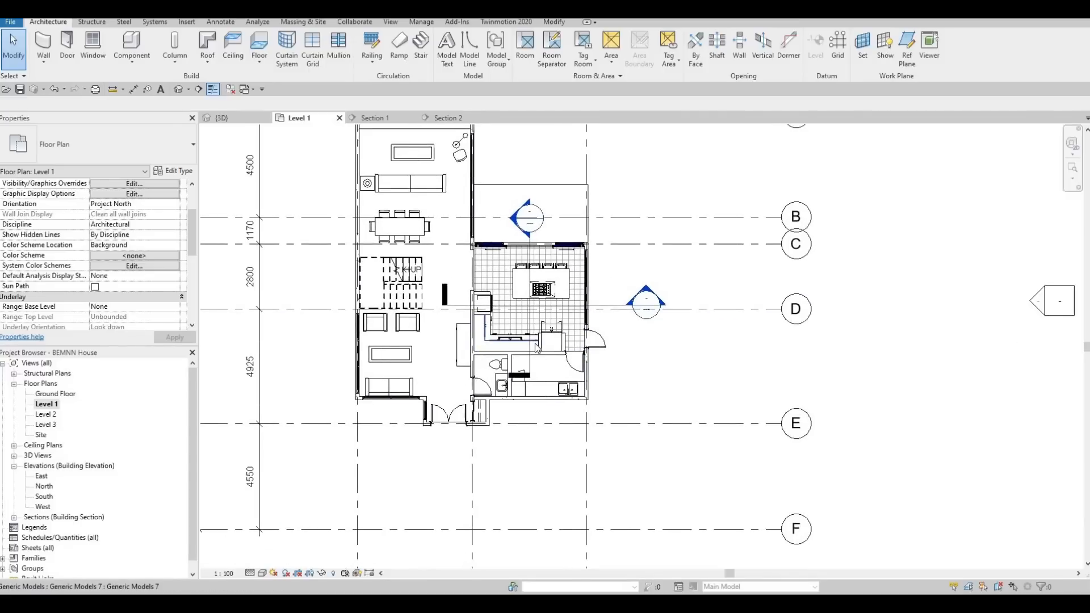
{"action": "double_click", "coordinate": [59, 394]}
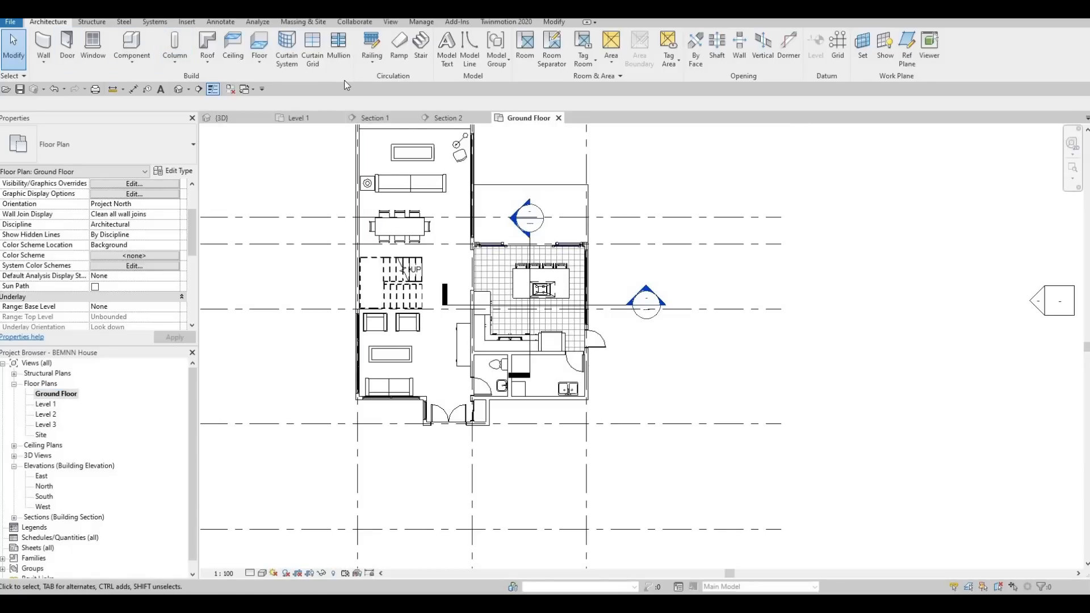
Start a new floor and duplicate the FLOOR 2 type as FLOOR 3.
{"action": "left_click", "coordinate": [259, 46]}
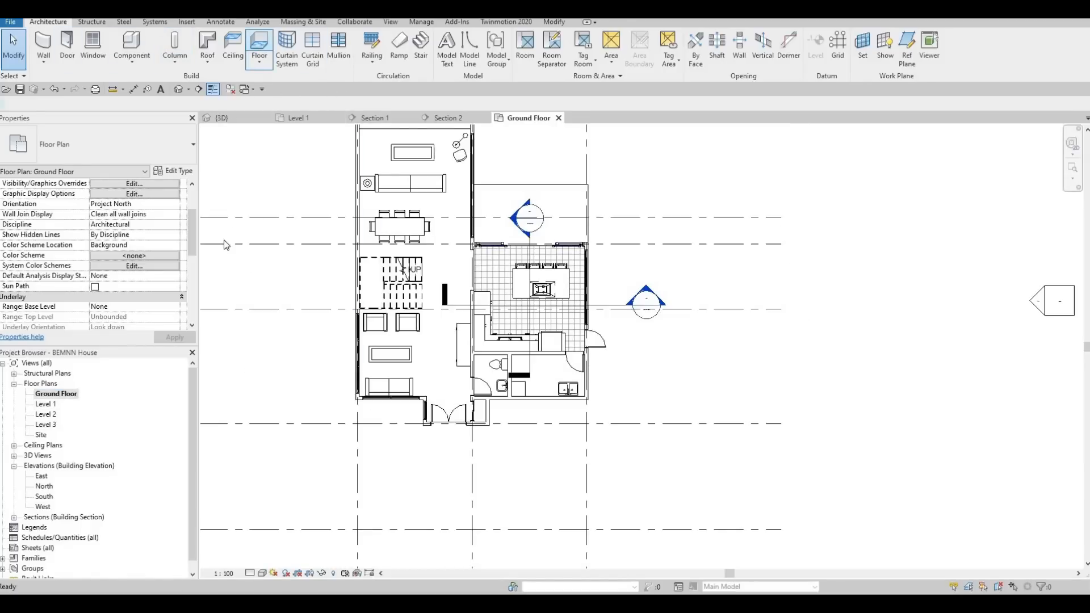
{"action": "left_click", "coordinate": [173, 170]}
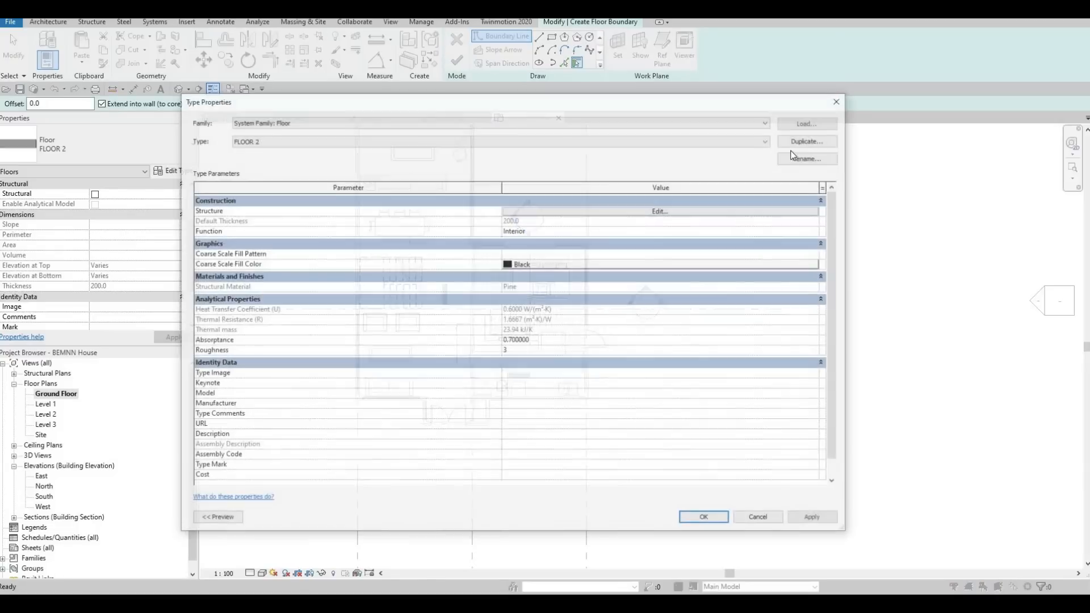
{"action": "left_click", "coordinate": [810, 139]}
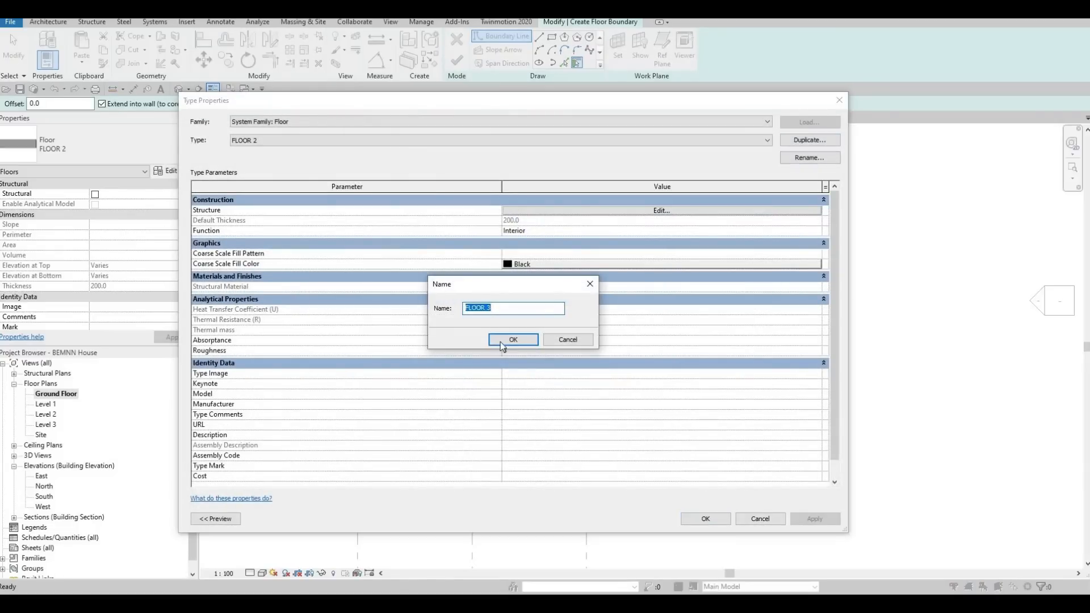
{"action": "left_click", "coordinate": [502, 341]}
Assign the Grass material from the AEC library to FLOOR 3's structure layer and accept the type.
{"action": "left_click", "coordinate": [505, 210]}
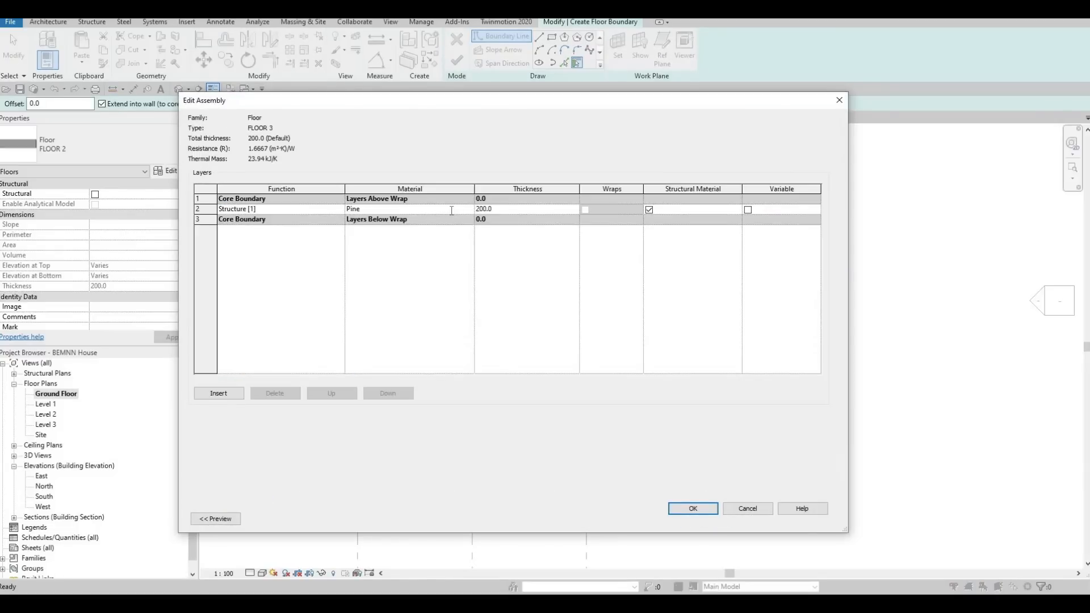
{"action": "left_click", "coordinate": [472, 209]}
{"action": "left_click", "coordinate": [470, 208]}
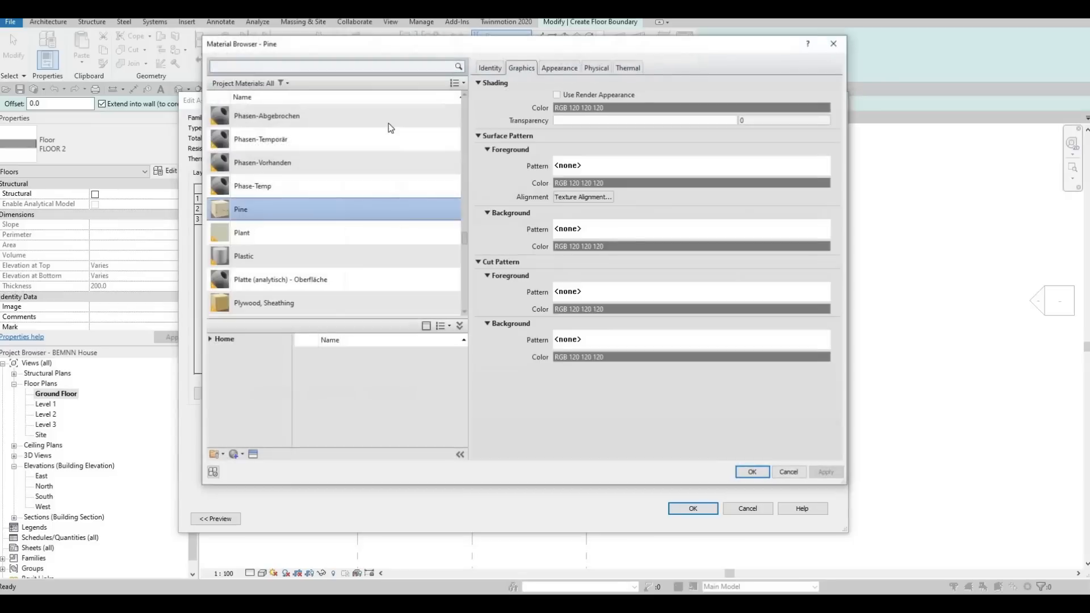
{"action": "left_click", "coordinate": [361, 66]}
{"action": "type", "text": "gl"}
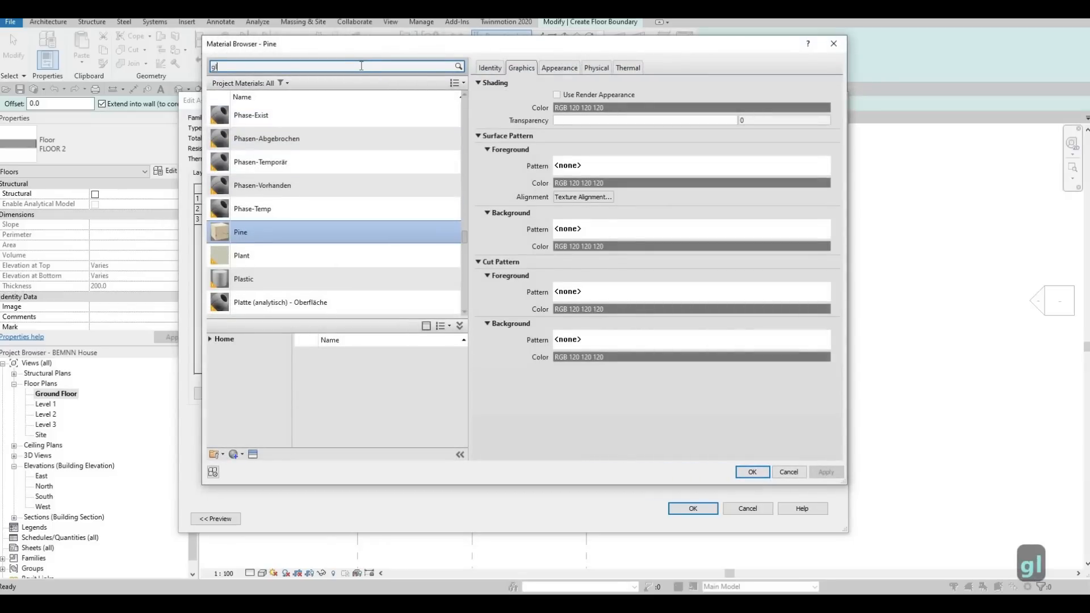
{"action": "type", "text": "rass"}
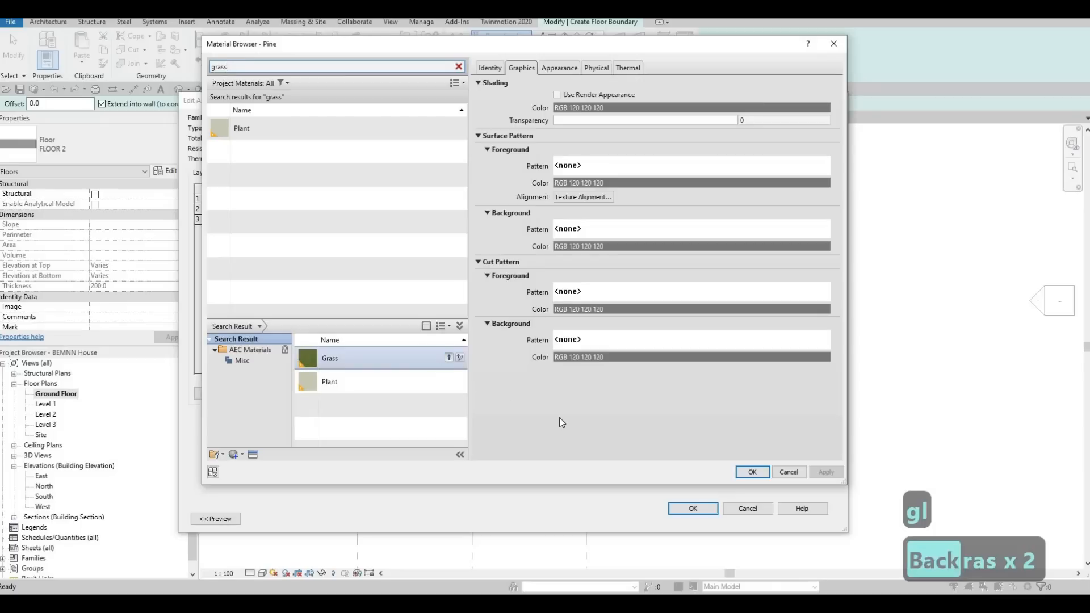
{"action": "left_click", "coordinate": [460, 358]}
{"action": "left_click", "coordinate": [835, 470]}
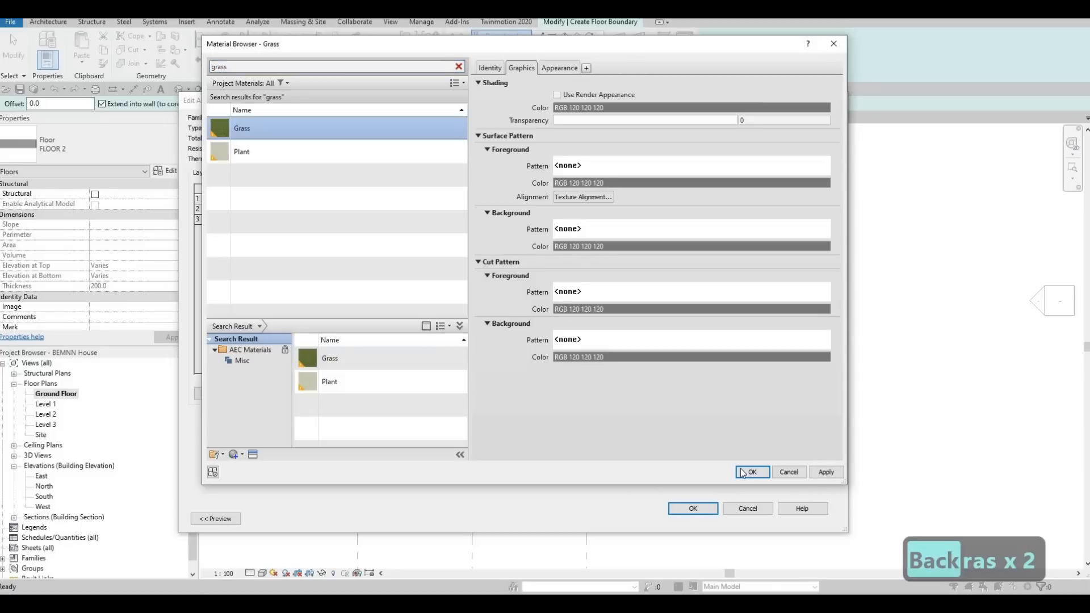
{"action": "left_click", "coordinate": [741, 470]}
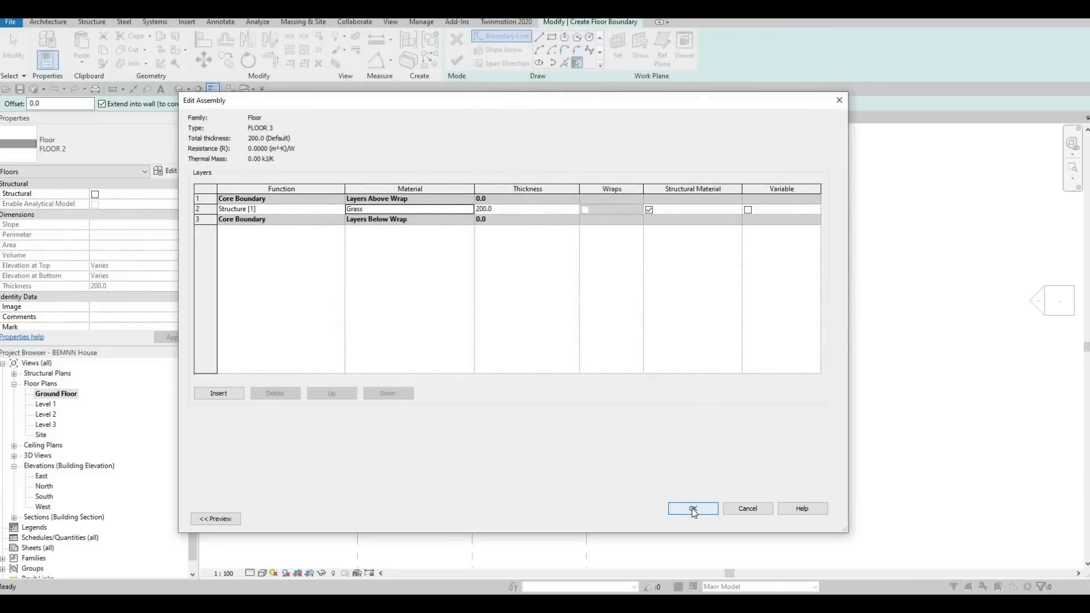
{"action": "left_click", "coordinate": [698, 508]}
{"action": "left_click", "coordinate": [712, 521]}
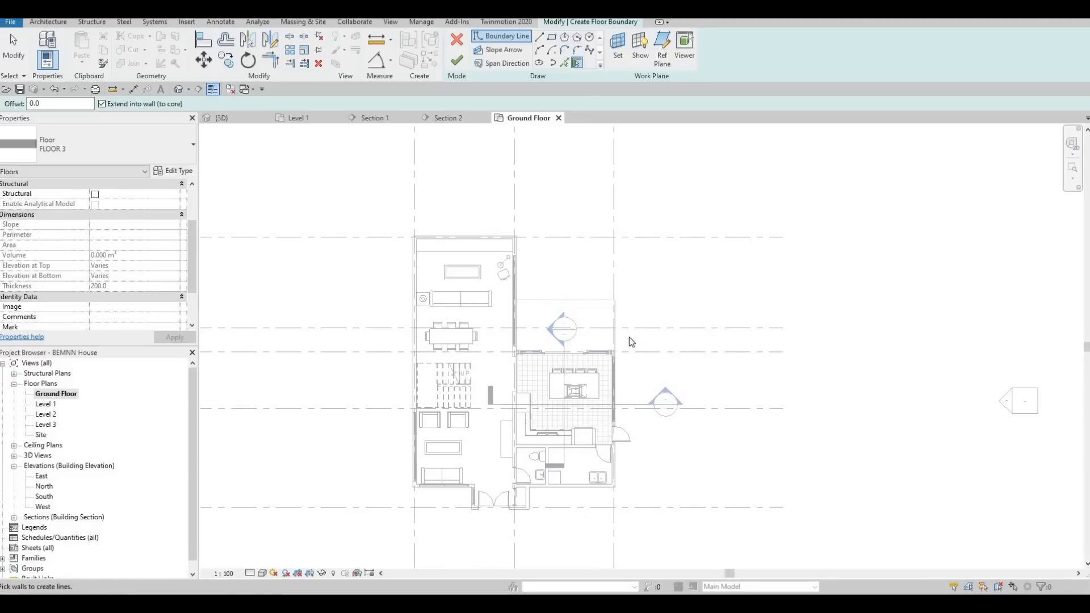
Sketch a rectangular grass boundary about 4905 by 3175 mm beside the living room, from grid A to the terrace slab's edge.
{"action": "scroll", "coordinate": [627, 328], "scroll_direction": "up", "scroll_amount": 4}
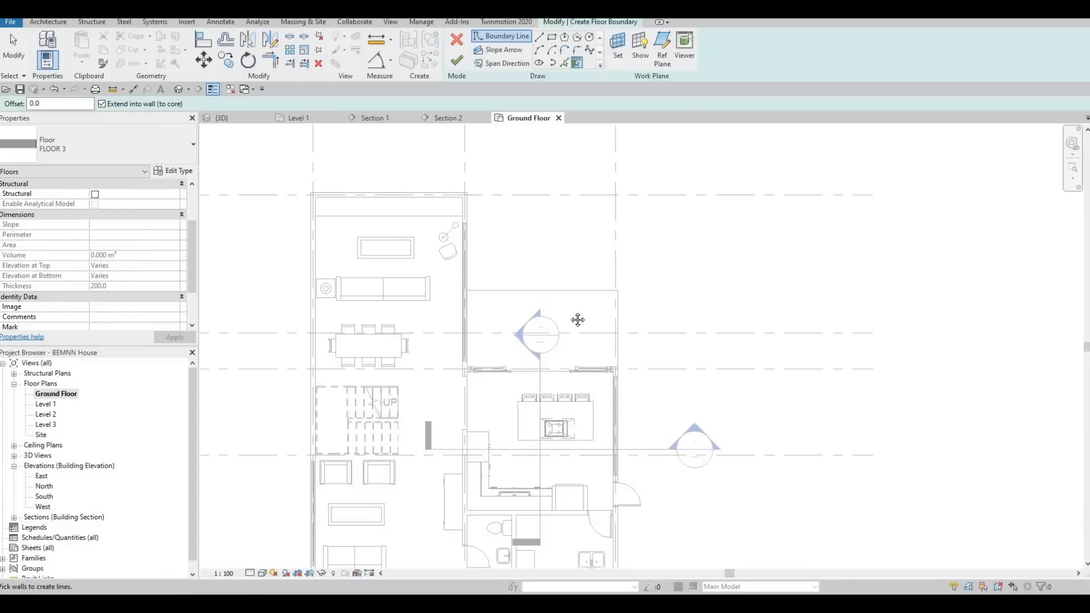
{"action": "scroll", "coordinate": [609, 227], "scroll_direction": "down", "scroll_amount": 2}
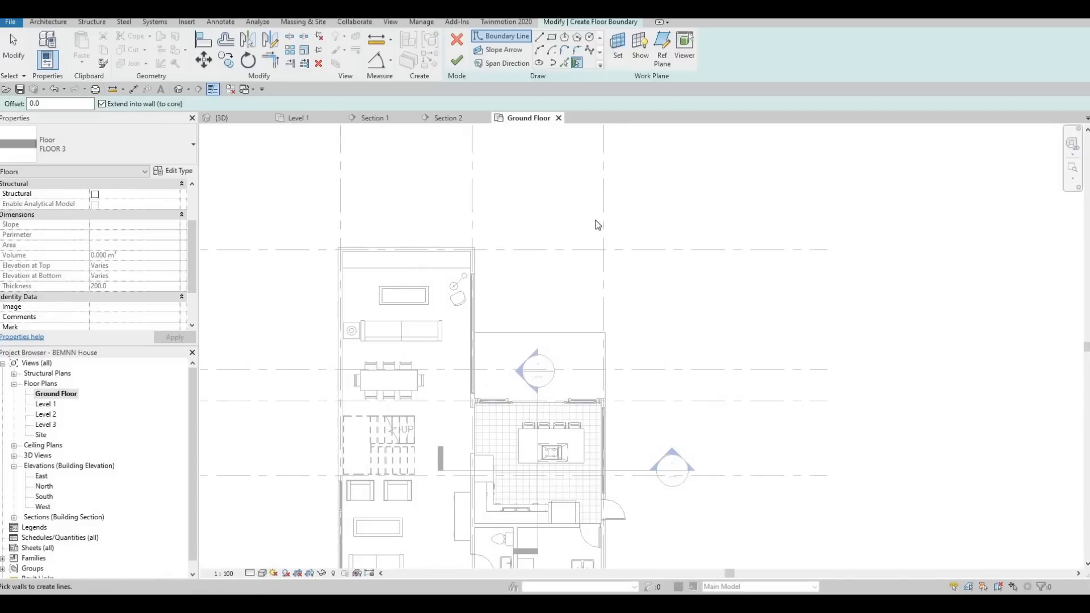
{"action": "scroll", "coordinate": [588, 249], "scroll_direction": "down", "scroll_amount": 2}
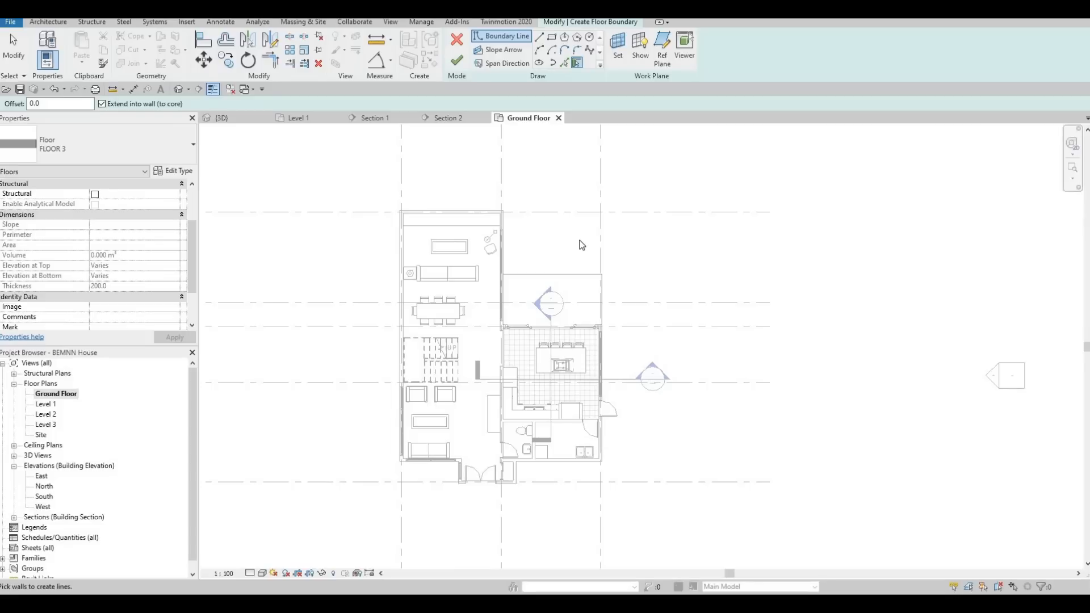
{"action": "left_click", "coordinate": [551, 37]}
{"action": "scroll", "coordinate": [505, 209], "scroll_direction": "up", "scroll_amount": 3}
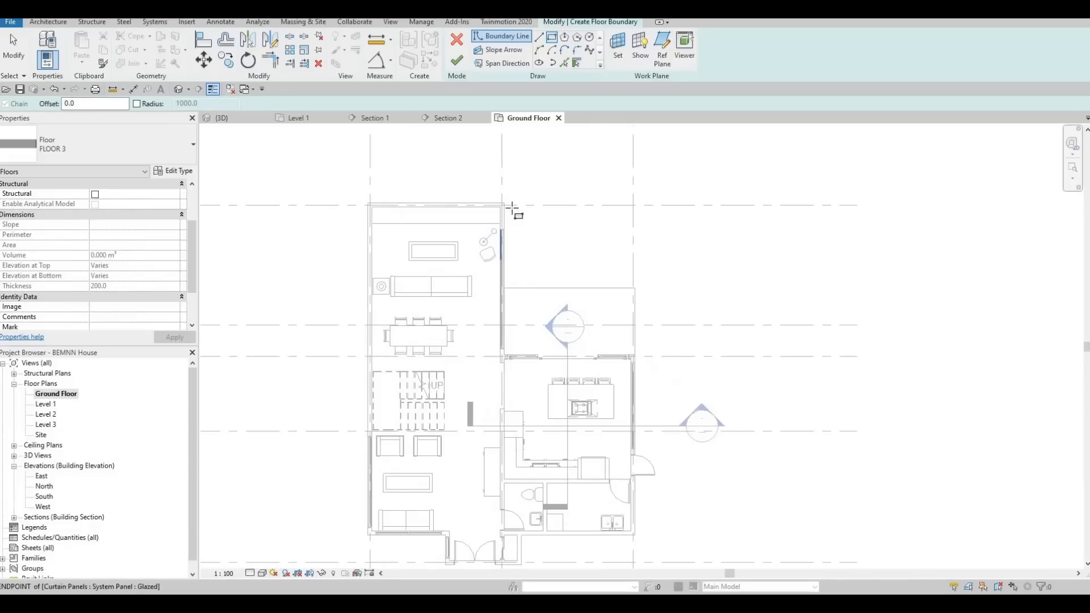
{"action": "scroll", "coordinate": [482, 202], "scroll_direction": "up", "scroll_amount": 2}
{"action": "left_click", "coordinate": [491, 197]}
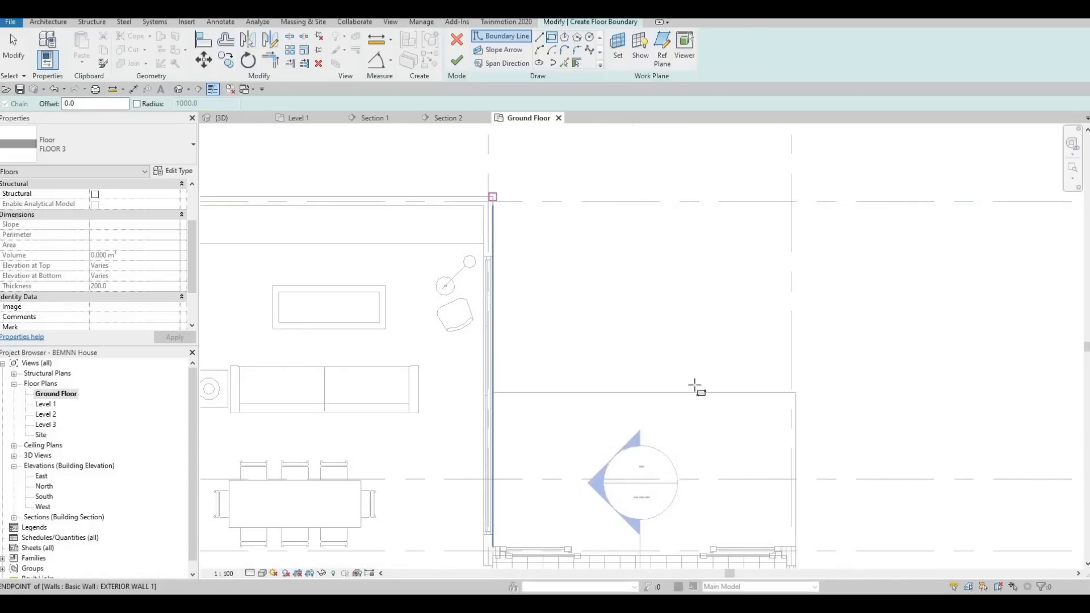
{"action": "left_click", "coordinate": [806, 393]}
{"action": "middle_click_drag", "start_coordinate": [841, 429], "coordinate": [736, 237]}
{"action": "key", "text": "Escape"}
Sketch a long boundary strip about 1300 mm wide and 12100 mm long outside the kitchen wall, starting at the exterior wall's corner near grid E.
{"action": "scroll", "coordinate": [737, 237], "scroll_direction": "down", "scroll_amount": 1}
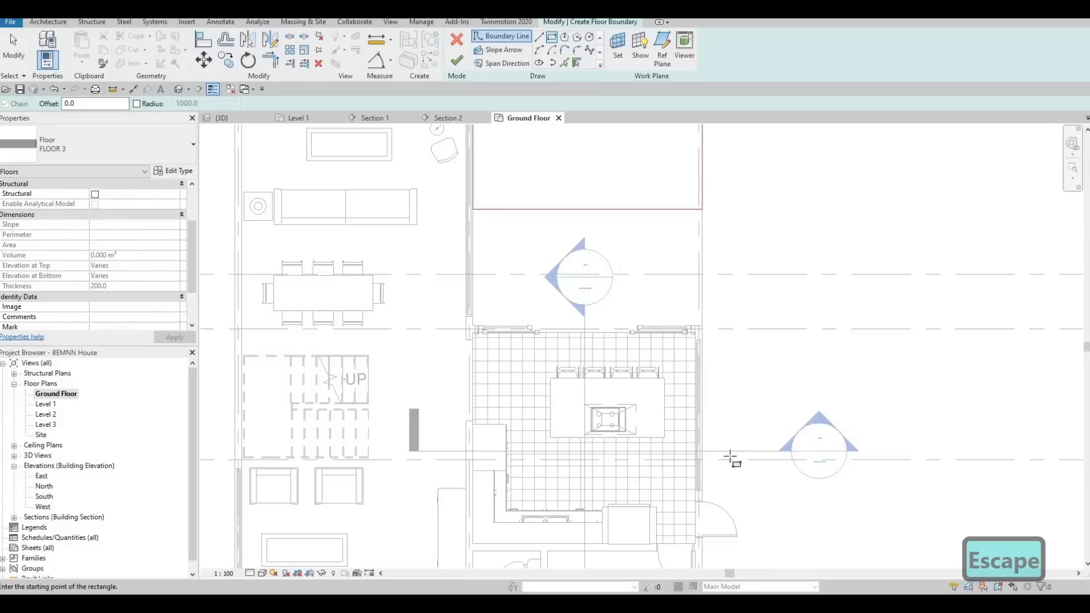
{"action": "middle_click_drag", "start_coordinate": [712, 448], "coordinate": [671, 268]}
{"action": "scroll", "coordinate": [663, 464], "scroll_direction": "up", "scroll_amount": 2}
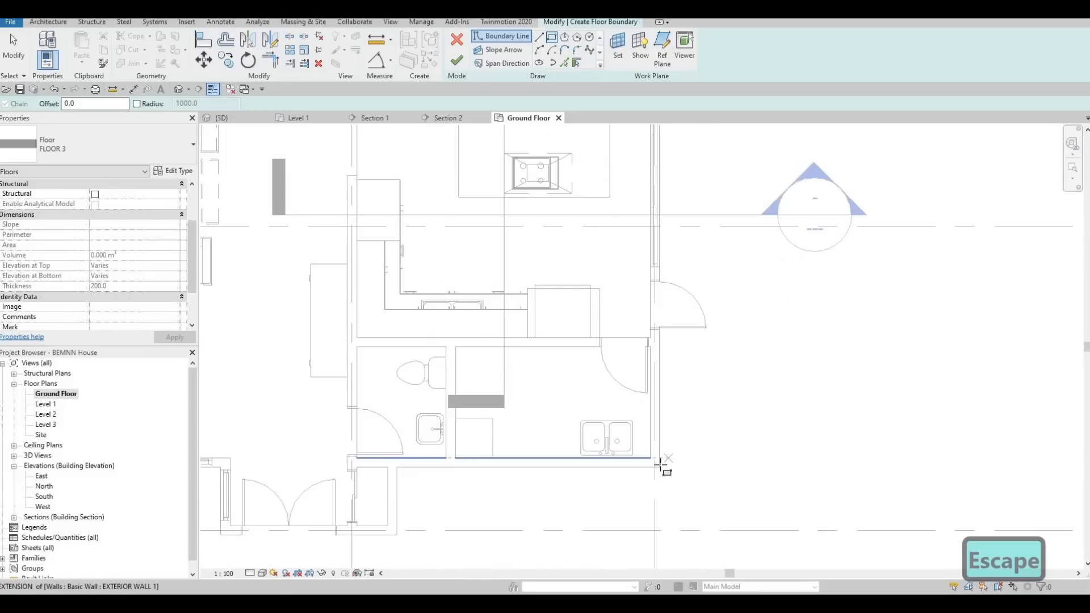
{"action": "left_click", "coordinate": [659, 466]}
{"action": "middle_click_drag", "start_coordinate": [713, 282], "coordinate": [712, 443]}
{"action": "scroll", "coordinate": [680, 471], "scroll_direction": "down", "scroll_amount": 2}
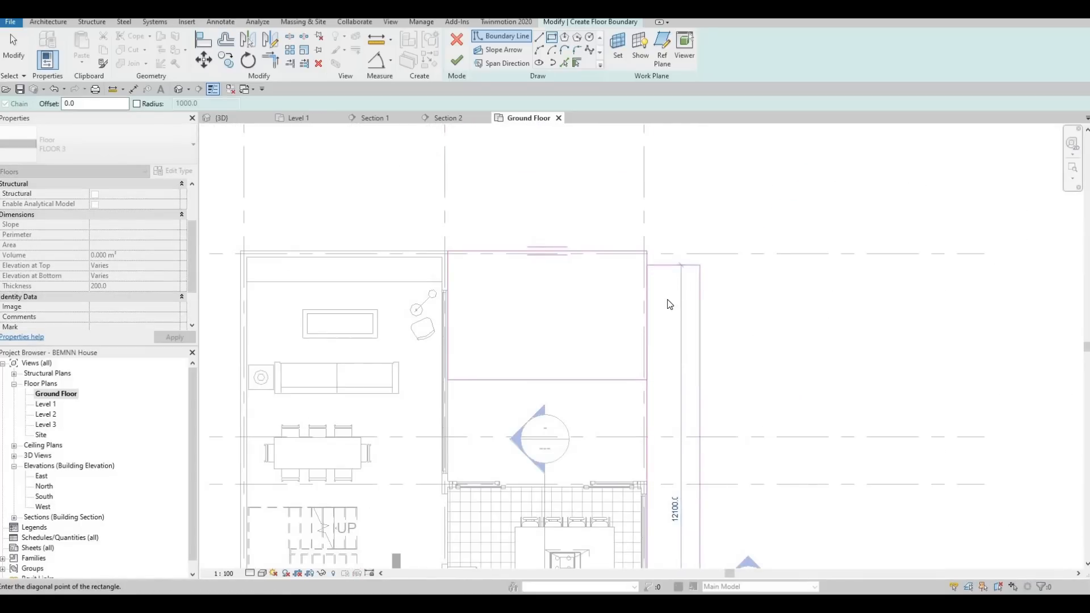
{"action": "key", "text": "Escape"}
{"action": "key", "text": "Escape"}
{"action": "key", "text": "Escape"}
Trim the strip's outer line and the first rectangle's grid A edge into a corner, and delete the strip's leftover short end line.
{"action": "scroll", "coordinate": [672, 301], "scroll_direction": "up", "scroll_amount": 2}
{"action": "key", "text": "t"}
{"action": "key", "text": "r"}
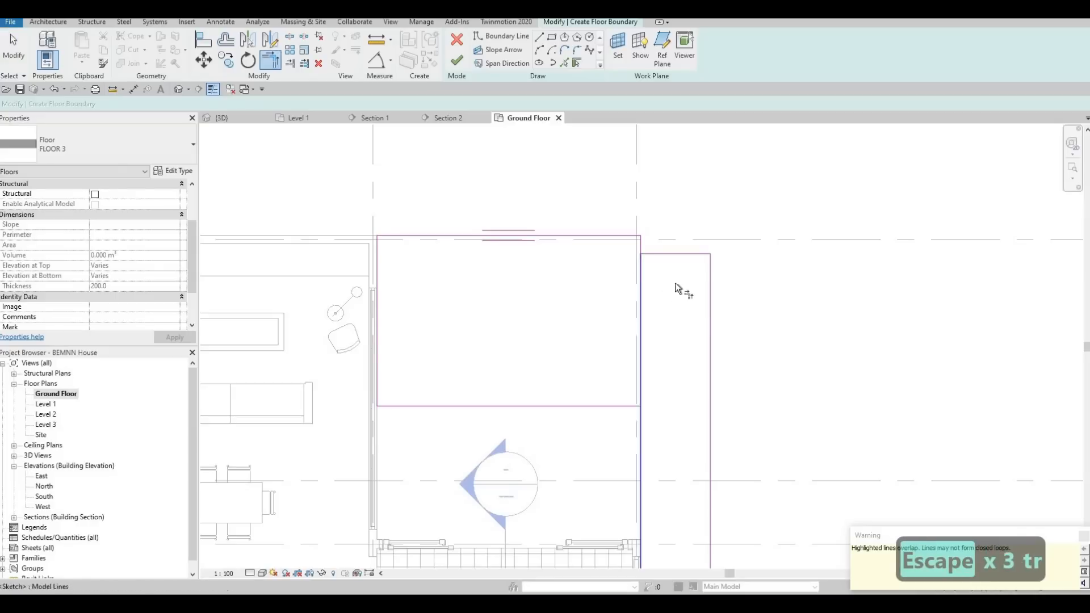
{"action": "left_click", "coordinate": [710, 316]}
{"action": "left_click", "coordinate": [659, 255]}
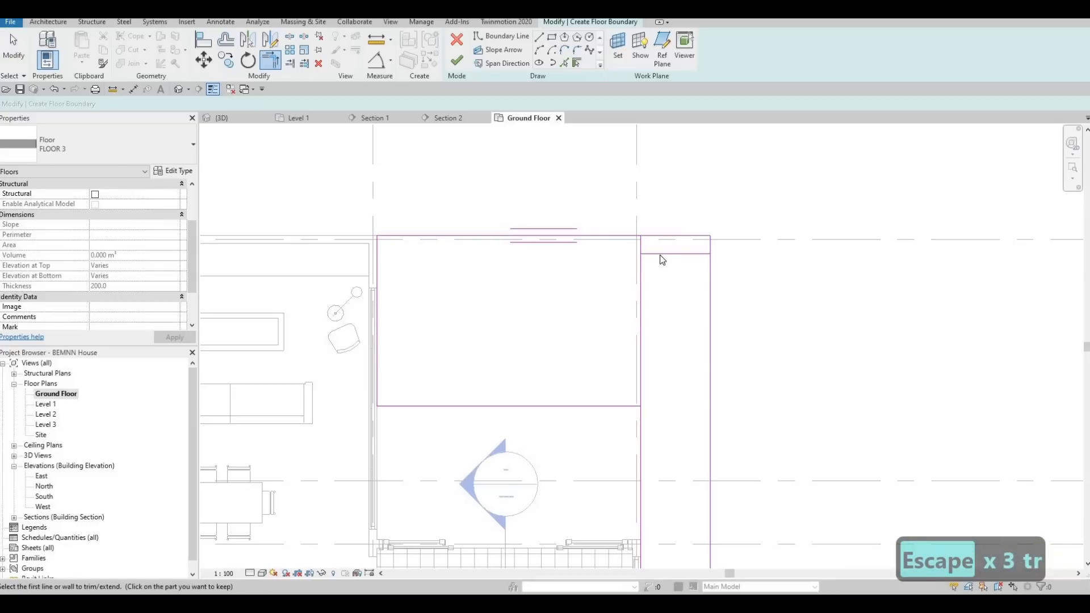
{"action": "key", "text": "Escape"}
{"action": "left_click", "coordinate": [656, 254]}
{"action": "key", "text": "Delete"}
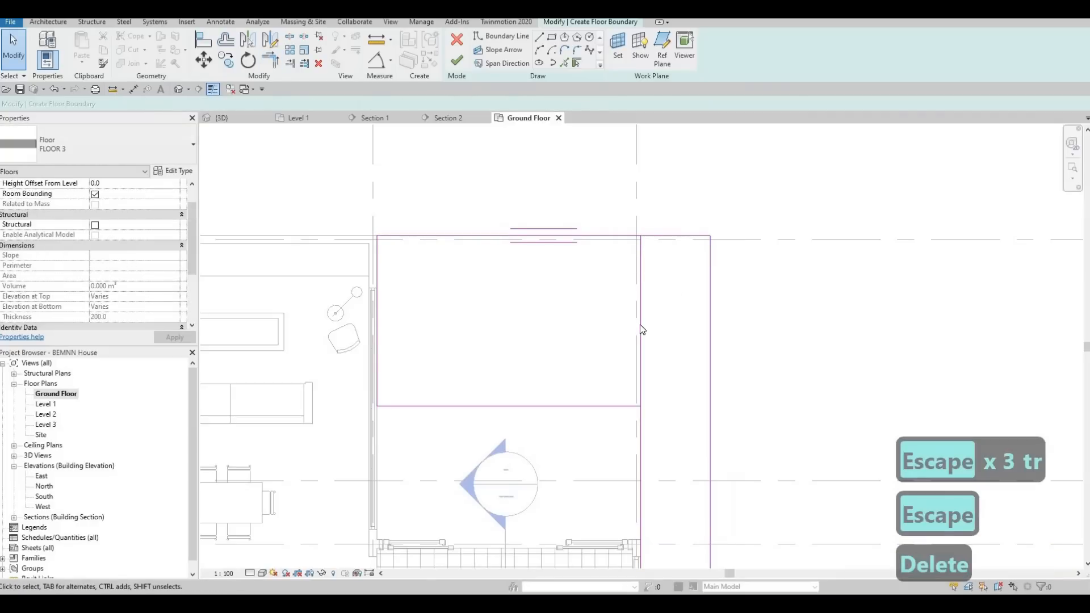
Trim the strip's inner line to the terrace edge and delete the line dividing the two areas to form one L-shaped boundary.
{"action": "key", "text": "t"}
{"action": "key", "text": "r"}
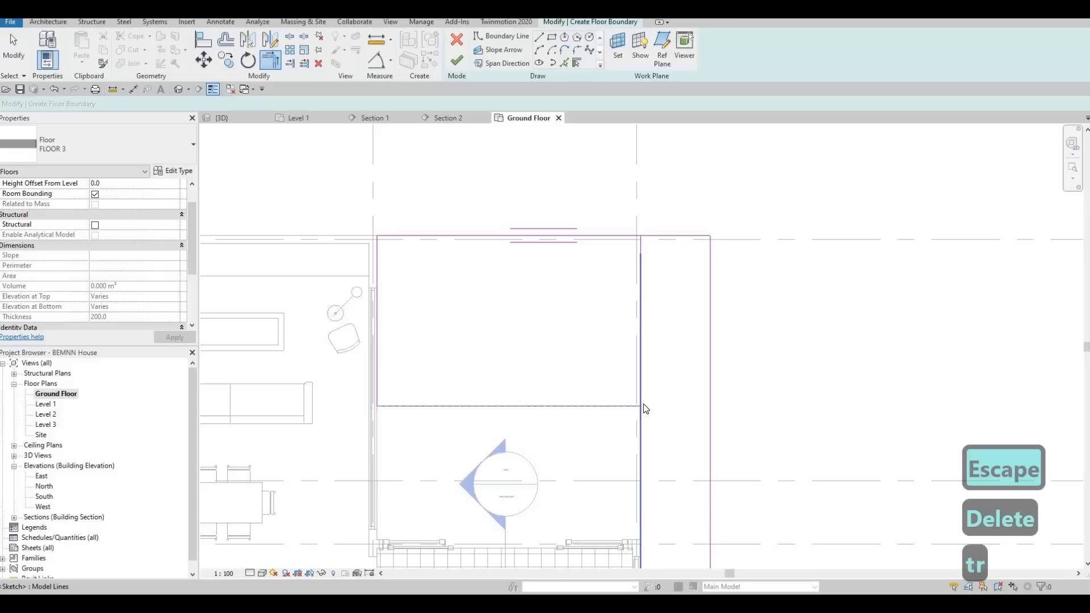
{"action": "key", "text": "Escape"}
{"action": "key", "text": "Escape"}
{"action": "left_click", "coordinate": [640, 375]}
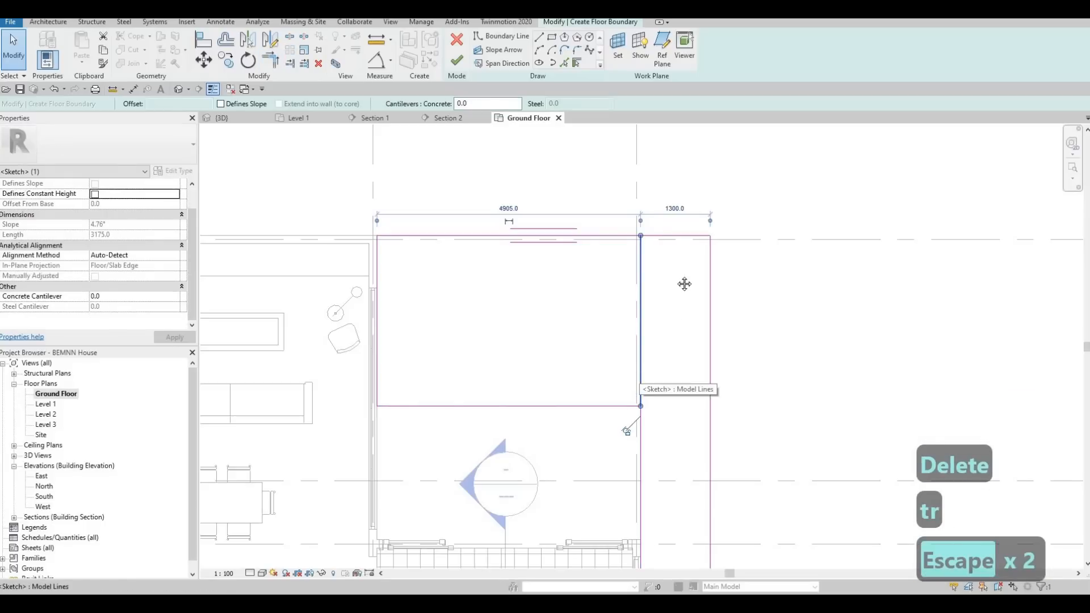
{"action": "key", "text": "Delete"}
{"action": "scroll", "coordinate": [681, 377], "scroll_direction": "down", "scroll_amount": 4}
{"action": "key", "text": "Escape"}
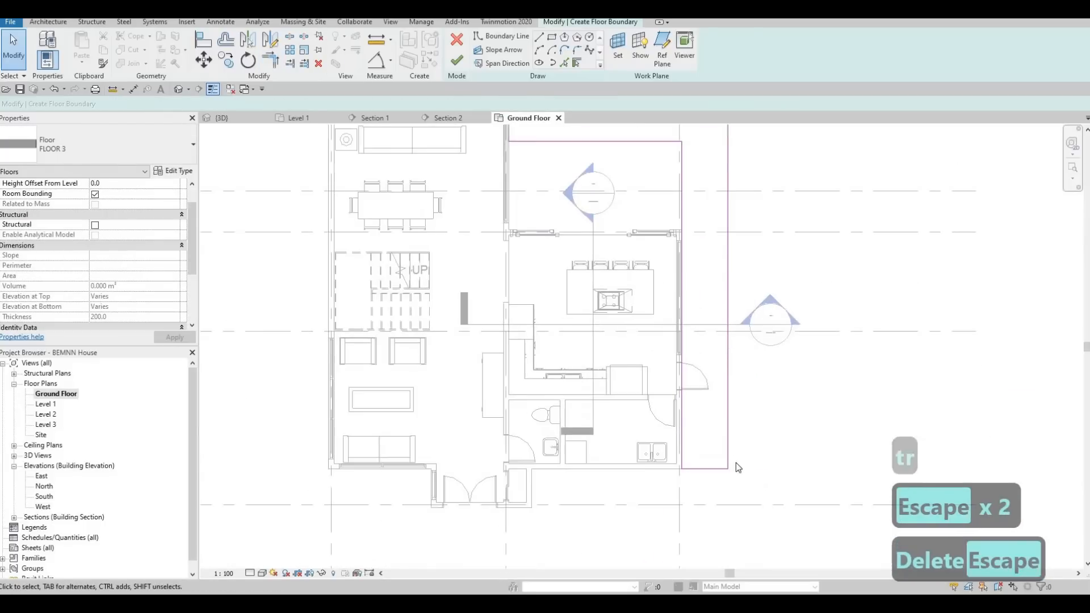
Set the side strip's width to 1200 mm by moving its outer boundary line.
{"action": "left_click", "coordinate": [725, 408]}
{"action": "scroll", "coordinate": [725, 403], "scroll_direction": "up", "scroll_amount": 3}
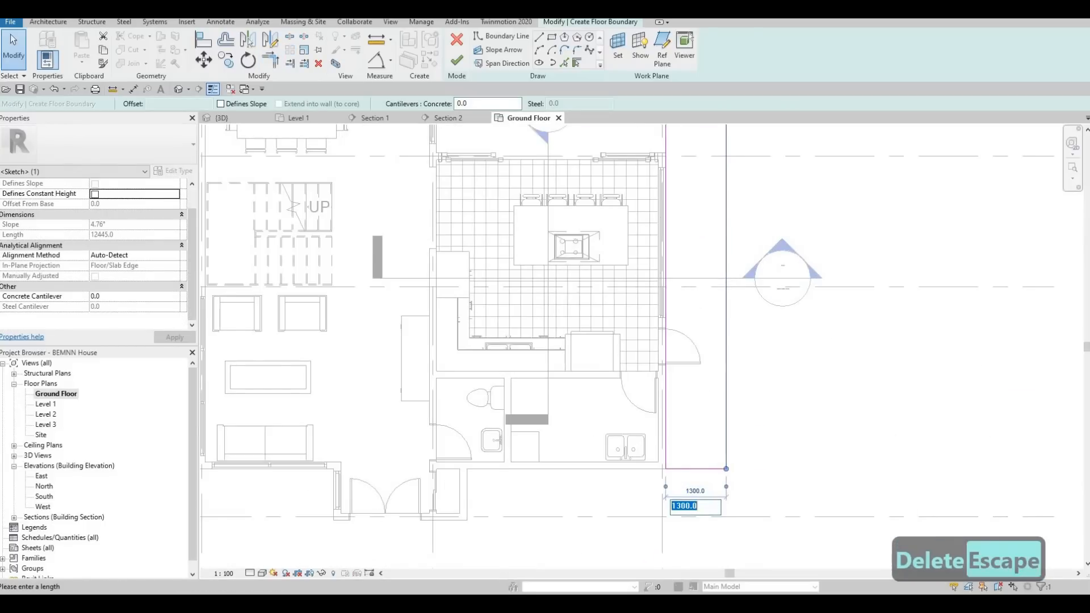
{"action": "type", "text": "1200"}
{"action": "key", "text": "Return"}
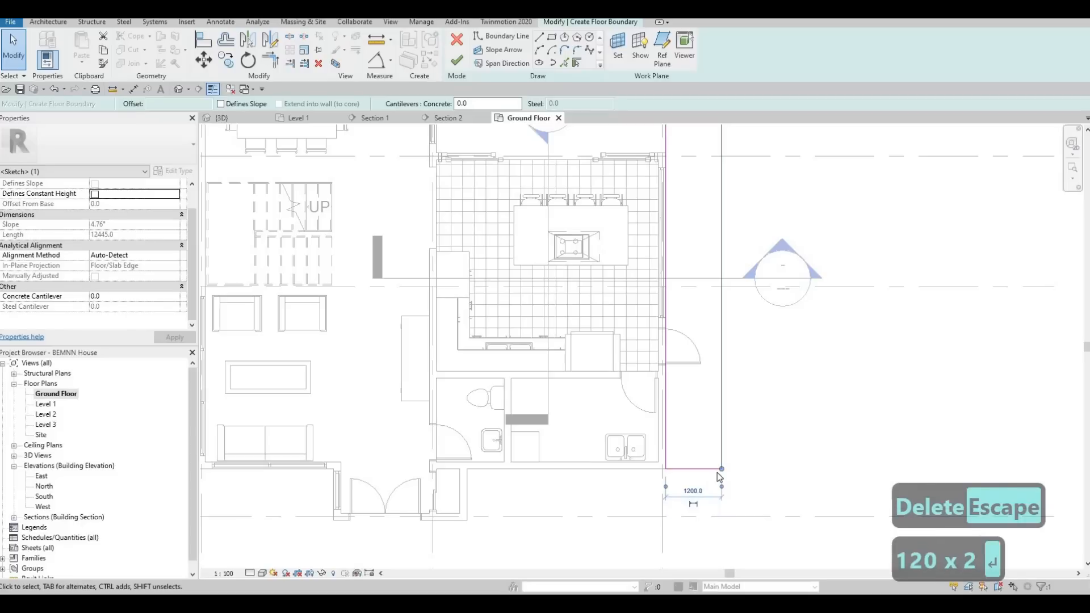
{"action": "key", "text": "Escape"}
{"action": "key", "text": "Escape"}
{"action": "scroll", "coordinate": [739, 338], "scroll_direction": "down", "scroll_amount": 3}
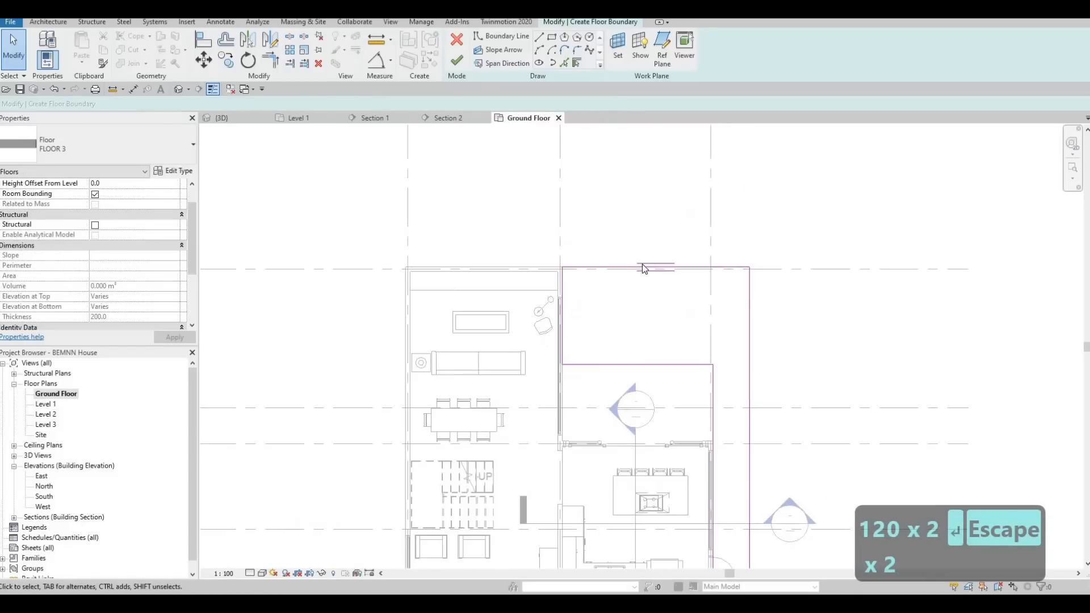
{"action": "scroll", "coordinate": [511, 215], "scroll_direction": "down", "scroll_amount": 1}
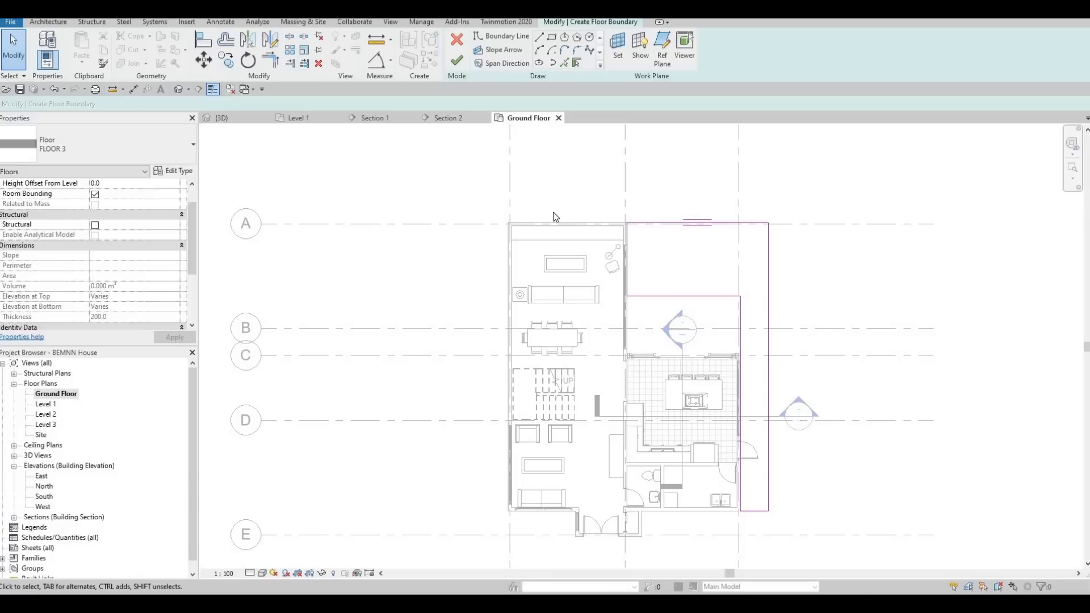
{"action": "key", "text": "Escape"}
{"action": "key", "text": "Escape"}
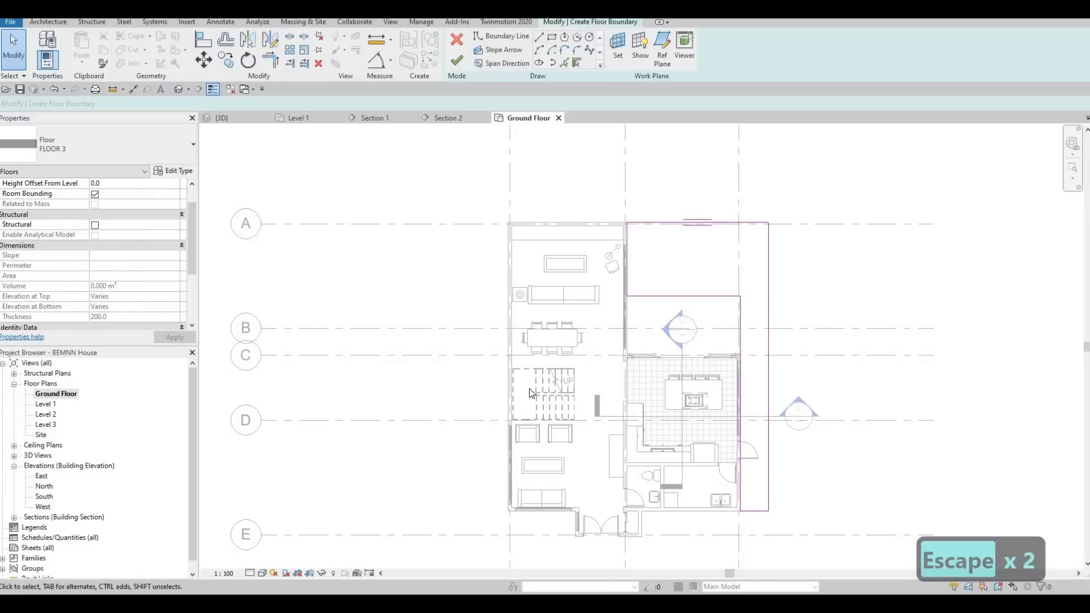
{"action": "middle_click_drag", "start_coordinate": [498, 477], "coordinate": [499, 430]}
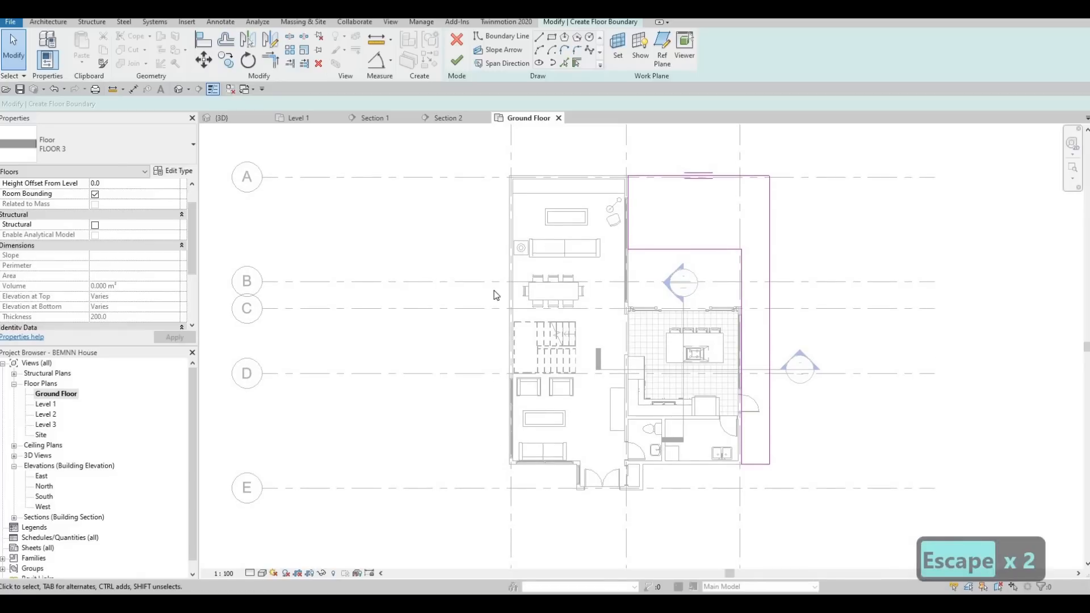
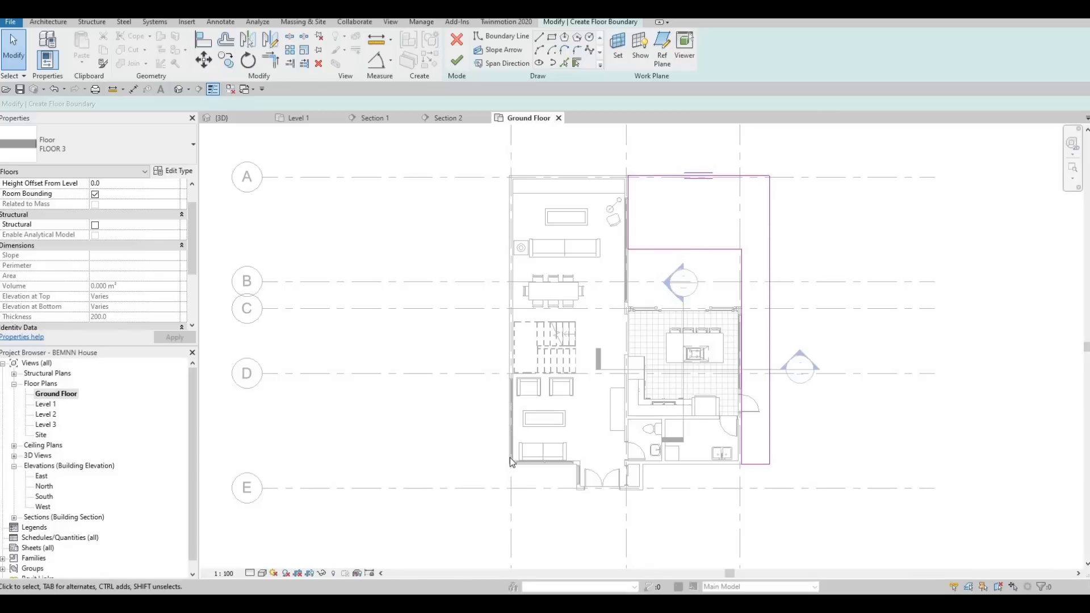
Finish the L-shaped grass floor sketch beside the kitchen and around the terrace.
{"action": "scroll", "coordinate": [529, 475], "scroll_direction": "down", "scroll_amount": 1, "text": "ctrl"}
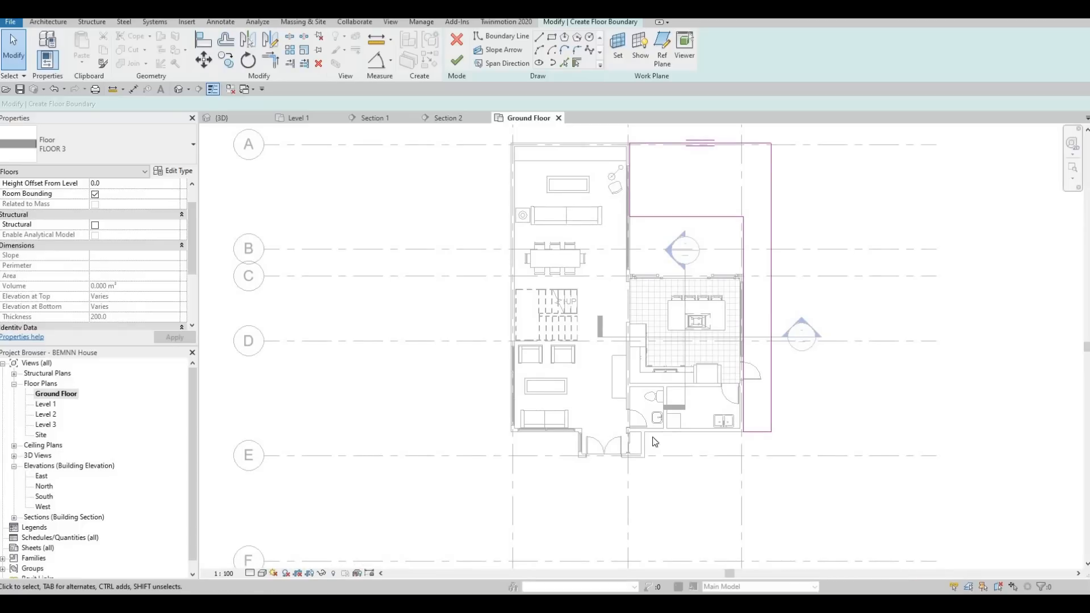
{"action": "key", "text": "Escape"}
{"action": "key", "text": "Escape"}
{"action": "middle_click_drag", "start_coordinate": [698, 412], "coordinate": [655, 407]}
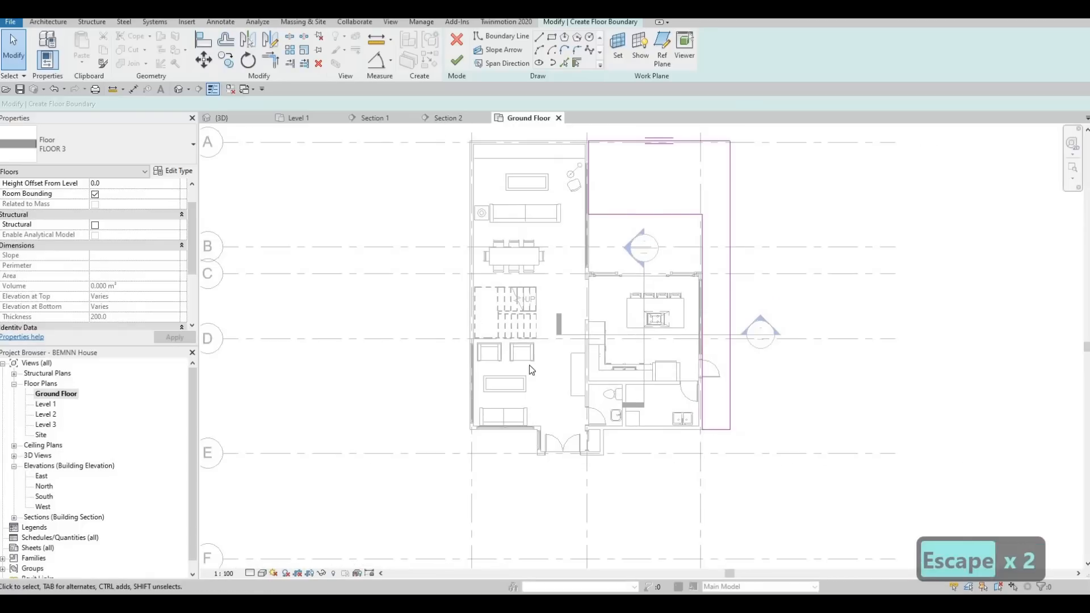
{"action": "middle_click_drag", "start_coordinate": [663, 281], "coordinate": [519, 310]}
{"action": "scroll", "coordinate": [518, 310], "scroll_direction": "up", "scroll_amount": 2}
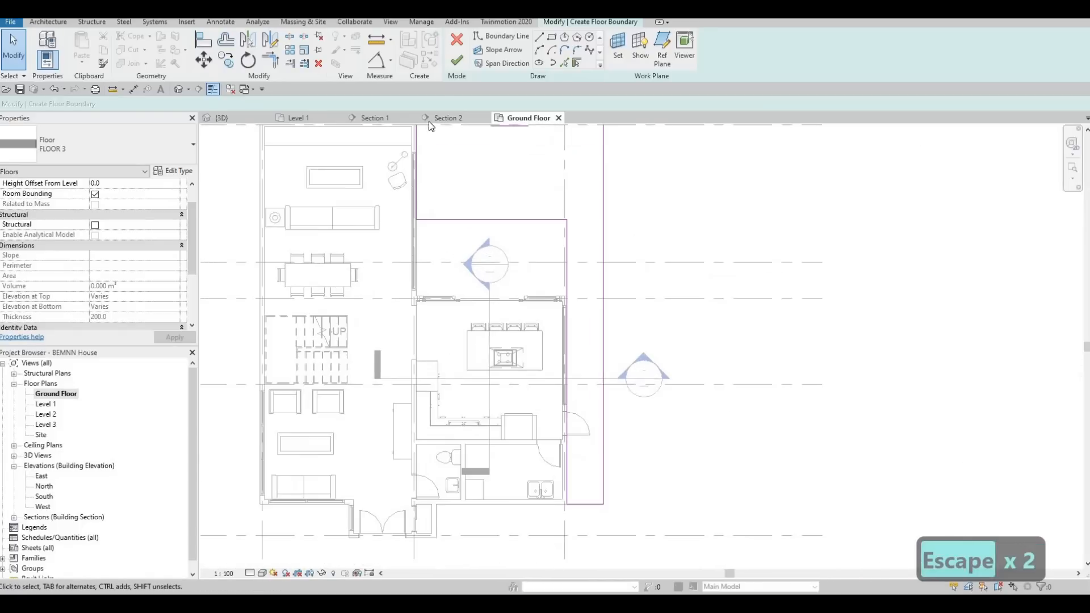
{"action": "left_click", "coordinate": [456, 60]}
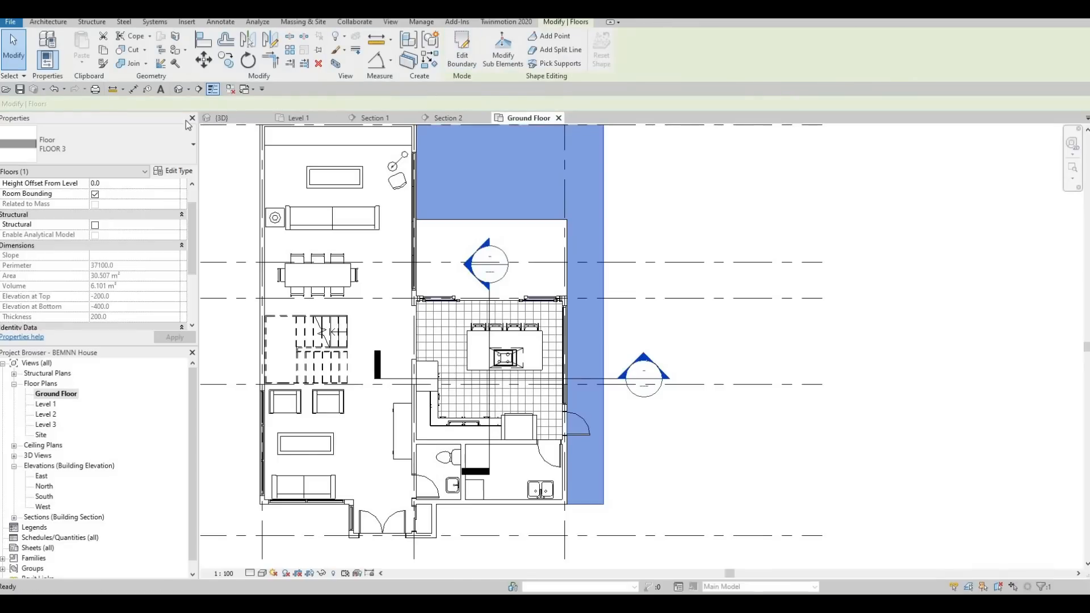
Examine in the 3D view how the new grass floor meets the terrace and the bottom of the exterior walls.
{"action": "left_click", "coordinate": [230, 119]}
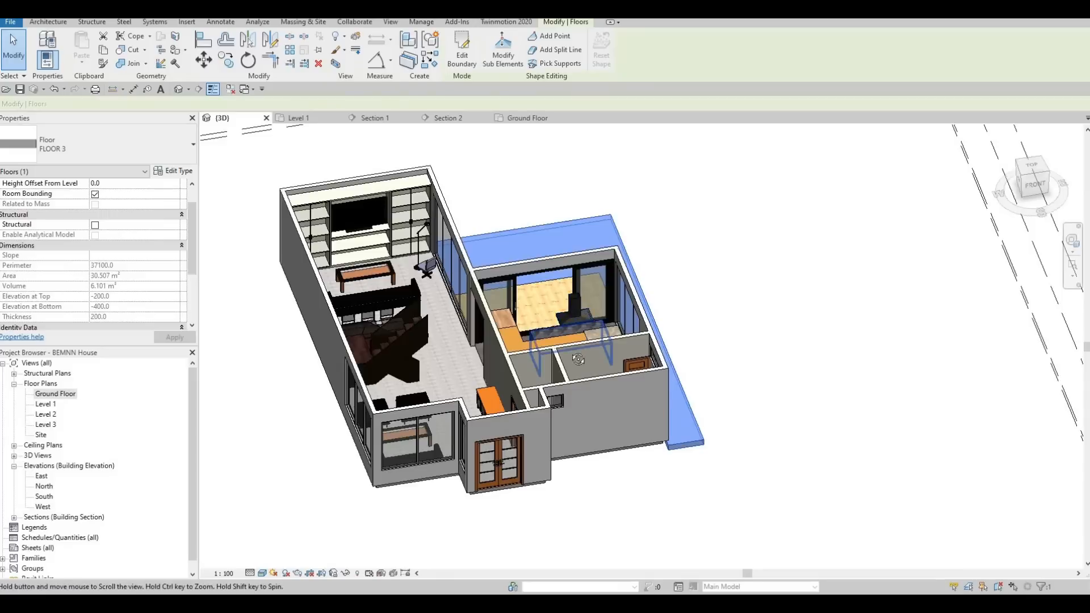
{"action": "scroll", "coordinate": [500, 328], "scroll_direction": "up", "scroll_amount": 10}
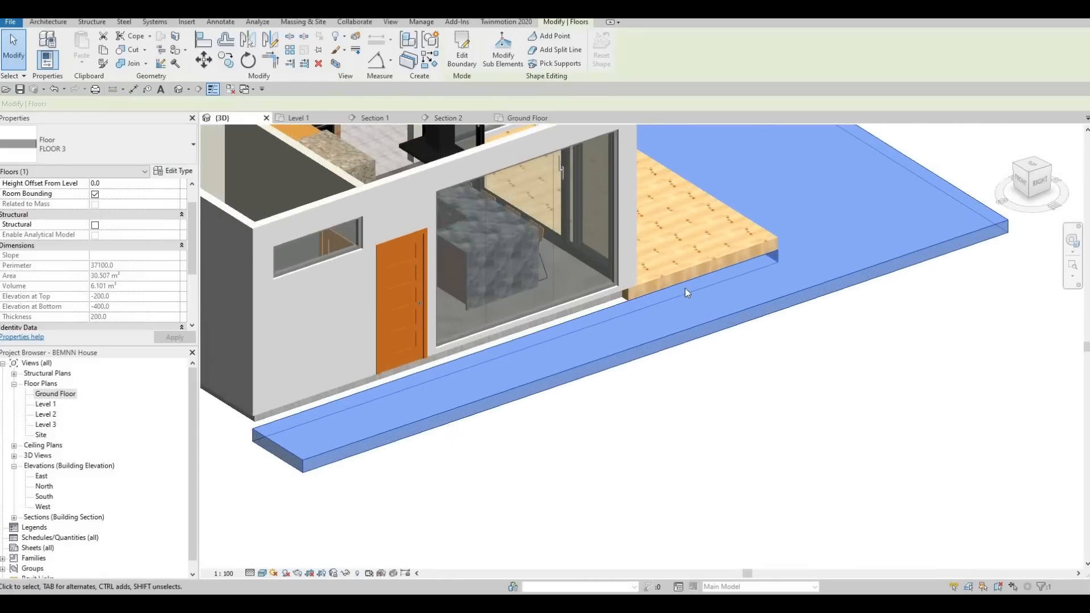
{"action": "key", "text": "Escape"}
{"action": "middle_click_drag", "start_coordinate": [574, 324], "coordinate": [744, 340], "text": "shift"}
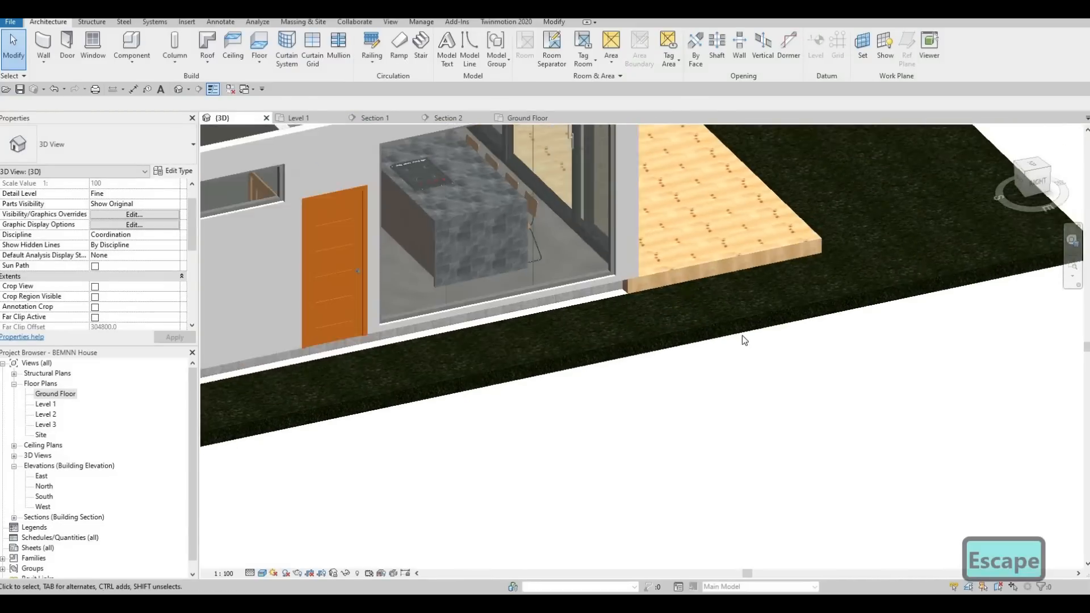
{"action": "scroll", "coordinate": [738, 339], "scroll_direction": "down", "scroll_amount": 3}
{"action": "scroll", "coordinate": [680, 341], "scroll_direction": "down", "scroll_amount": 3}
{"action": "middle_click_drag", "start_coordinate": [488, 359], "coordinate": [581, 274], "text": "shift"}
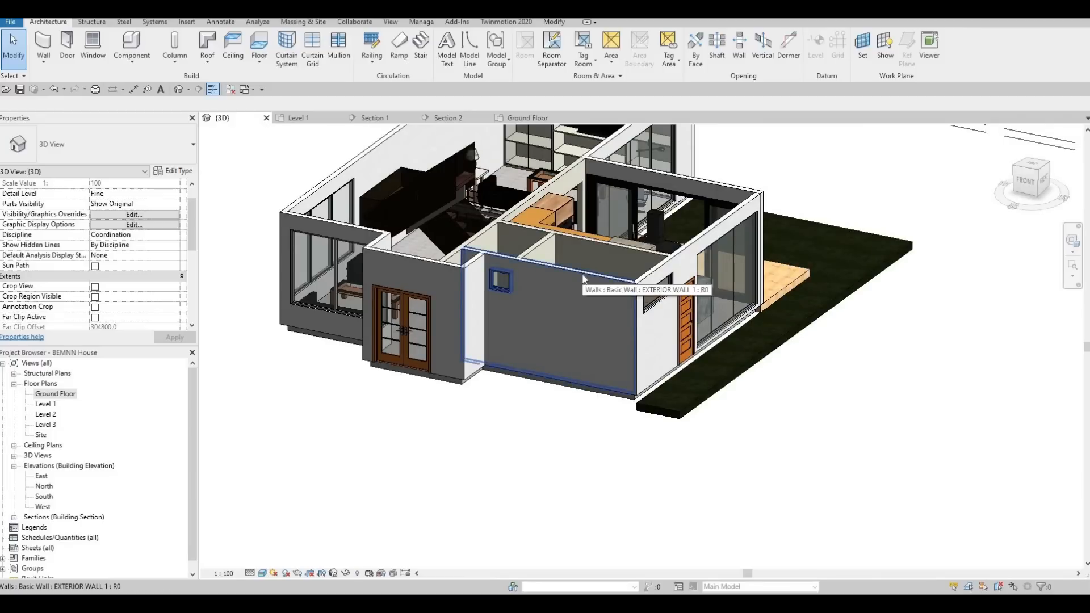
{"action": "scroll", "coordinate": [589, 278], "scroll_direction": "down", "scroll_amount": 2}
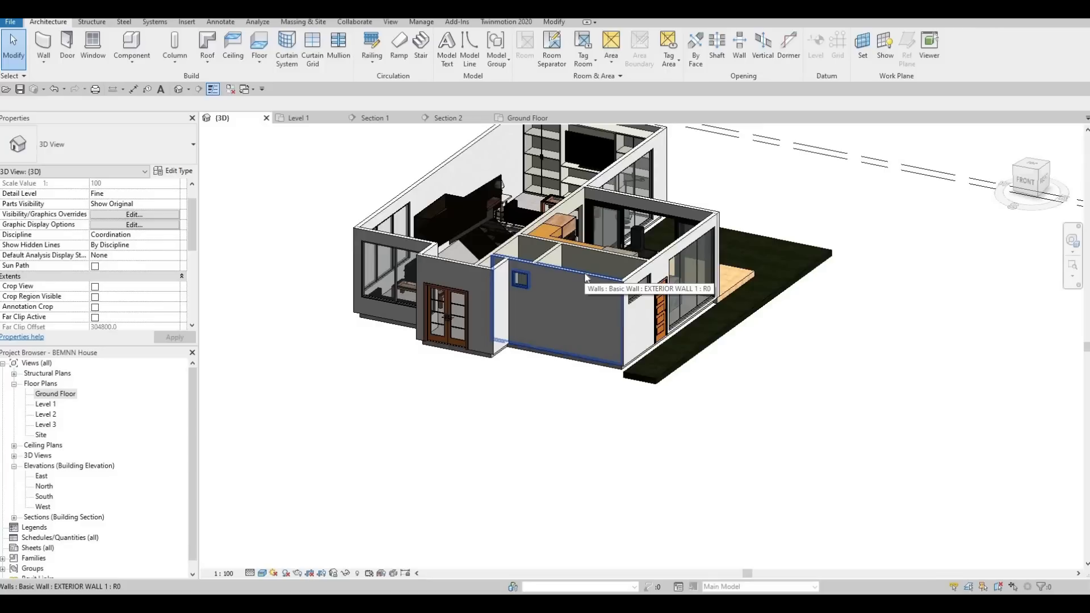
Select the whole chain of exterior walls and set their base constraint to Ground Floor.
{"action": "key", "text": "Tab"}
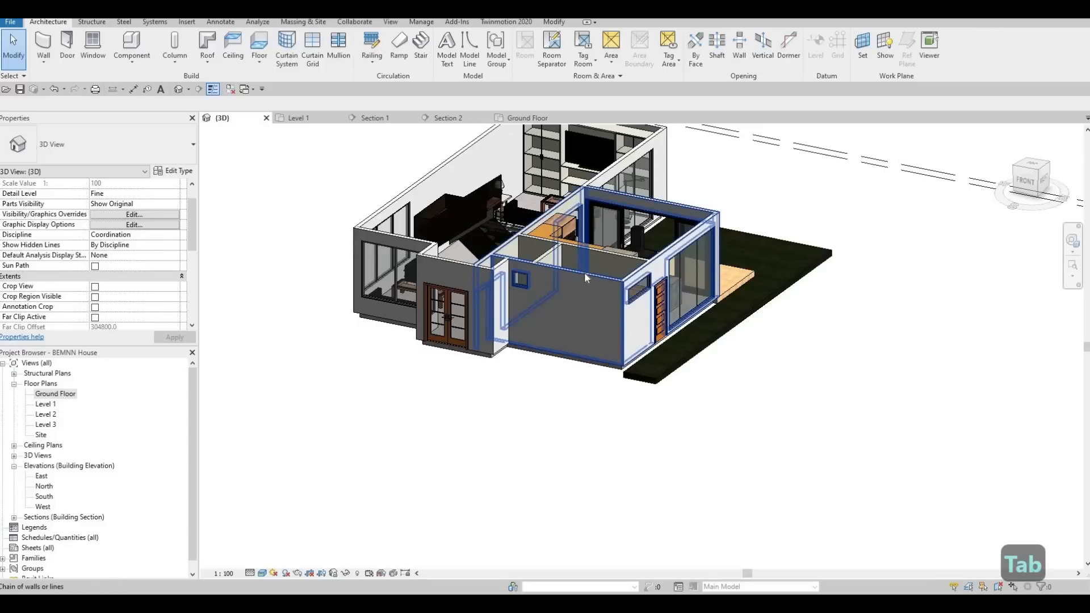
{"action": "key", "text": "Tab"}
{"action": "key", "text": "Tab"}
{"action": "key", "text": "Tab"}
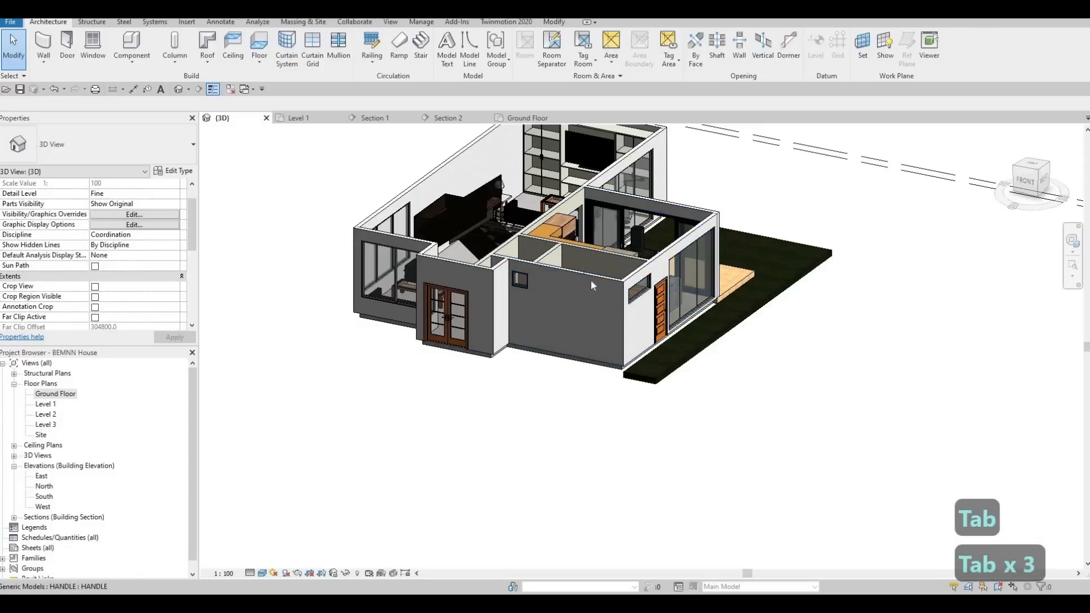
{"action": "key", "text": "Tab"}
{"action": "key", "text": "Tab"}
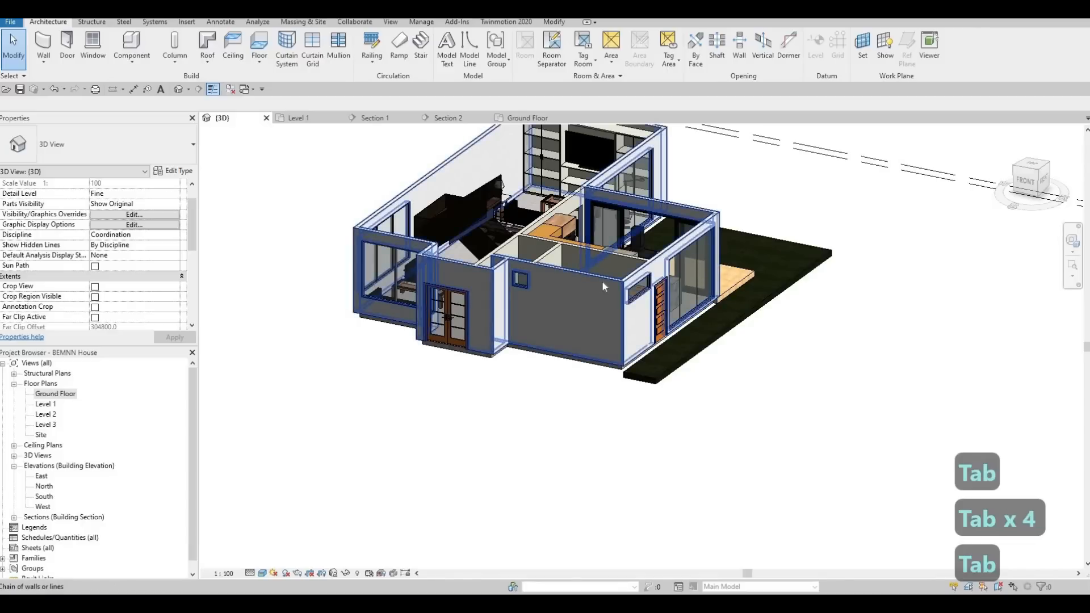
{"action": "left_click", "coordinate": [602, 280]}
{"action": "scroll", "coordinate": [602, 280], "scroll_direction": "down", "scroll_amount": 2}
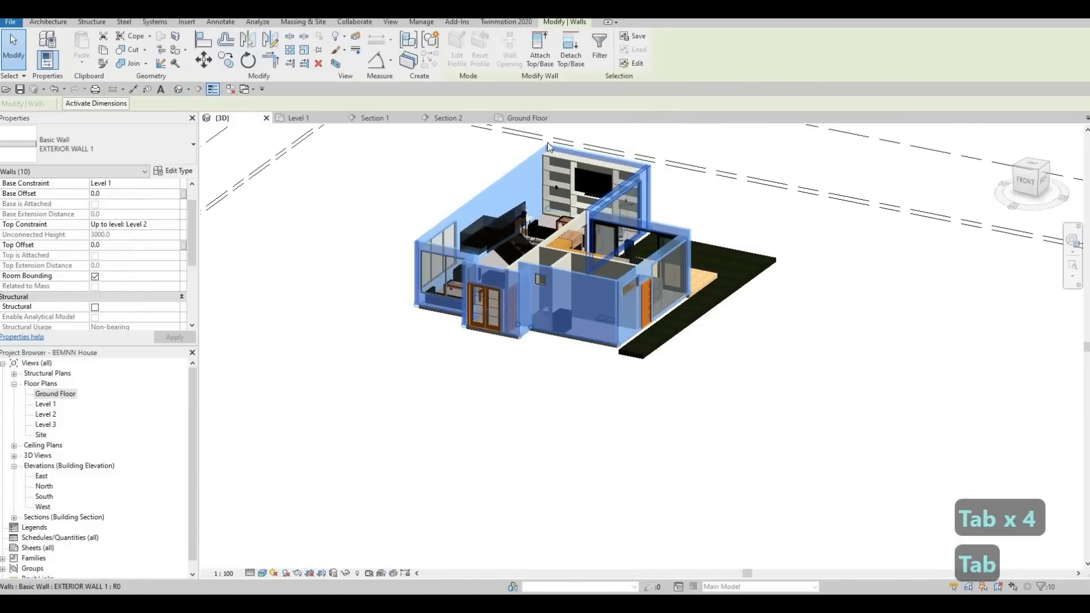
{"action": "scroll", "coordinate": [573, 238], "scroll_direction": "up", "scroll_amount": 4}
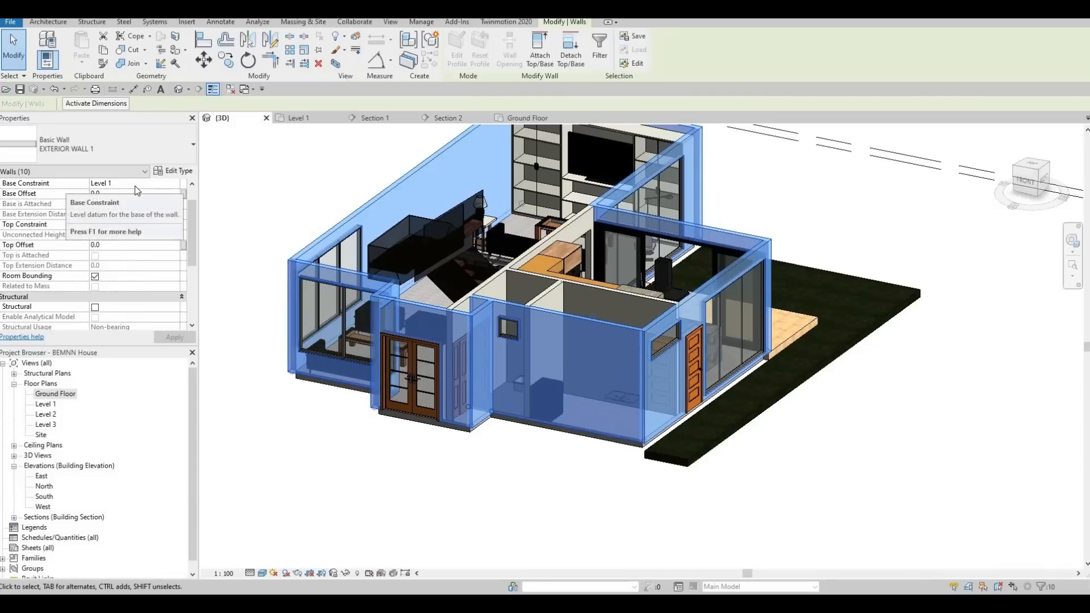
{"action": "left_click", "coordinate": [173, 184]}
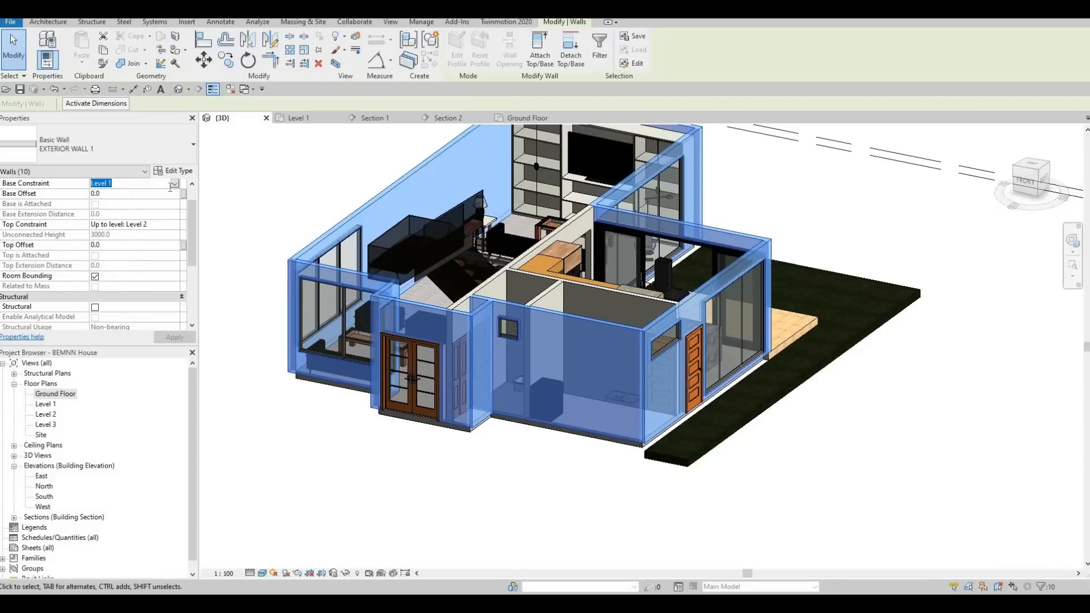
{"action": "left_click", "coordinate": [172, 185]}
{"action": "left_click", "coordinate": [139, 193]}
{"action": "left_click", "coordinate": [175, 337]}
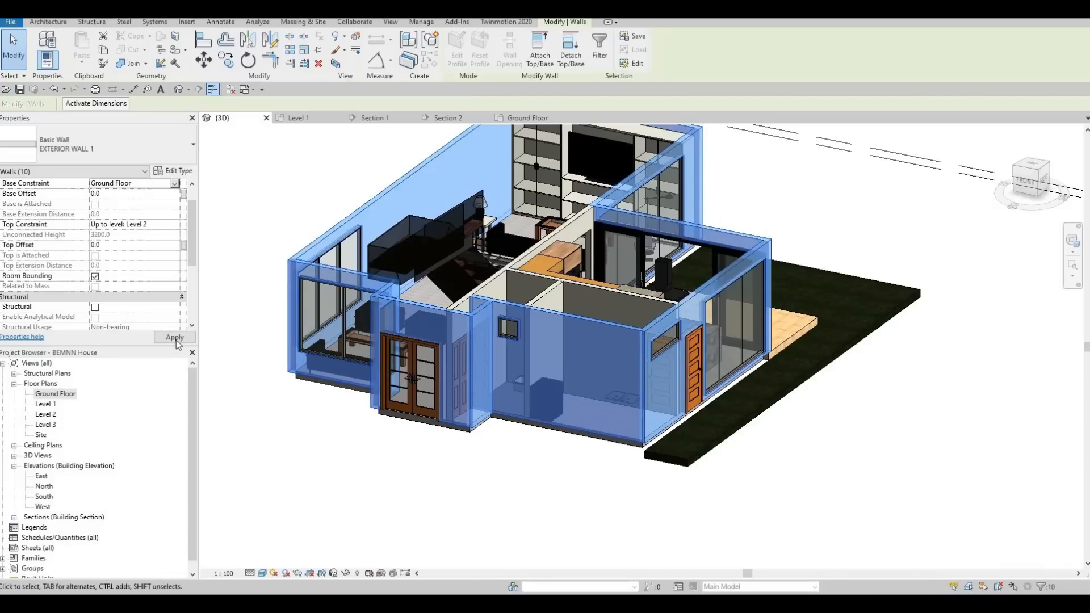
{"action": "key", "text": "Escape"}
{"action": "key", "text": "Escape"}
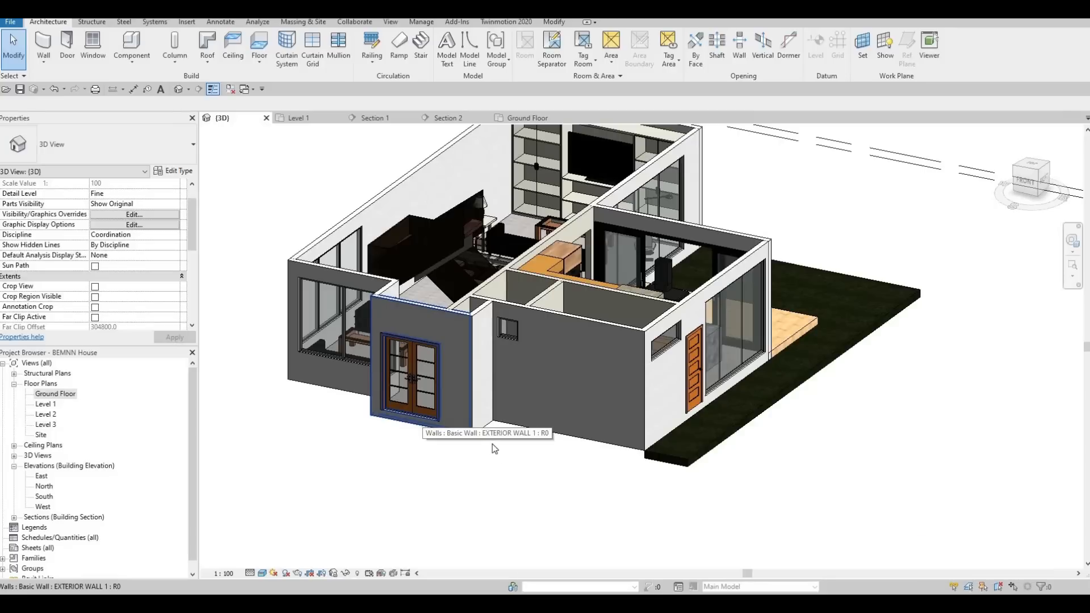
Examine the extended exterior walls, the wooden terrace, the grass floor and the entrance front from several sides in 3D.
{"action": "middle_click_drag", "start_coordinate": [316, 450], "coordinate": [560, 408], "text": "shift"}
{"action": "scroll", "coordinate": [553, 408], "scroll_direction": "up", "scroll_amount": 8}
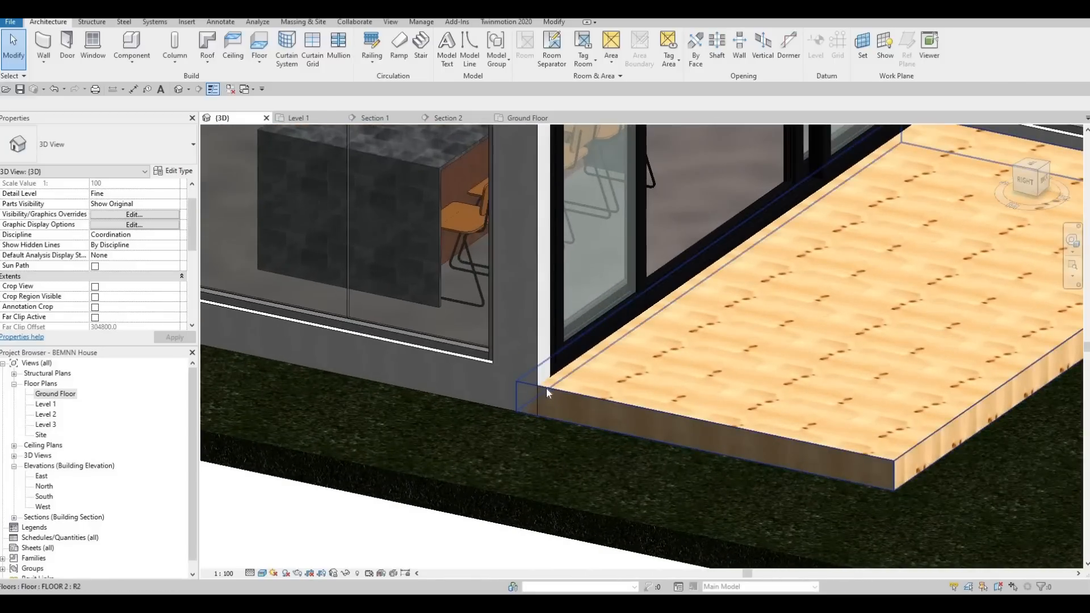
{"action": "scroll", "coordinate": [577, 419], "scroll_direction": "down", "scroll_amount": 5}
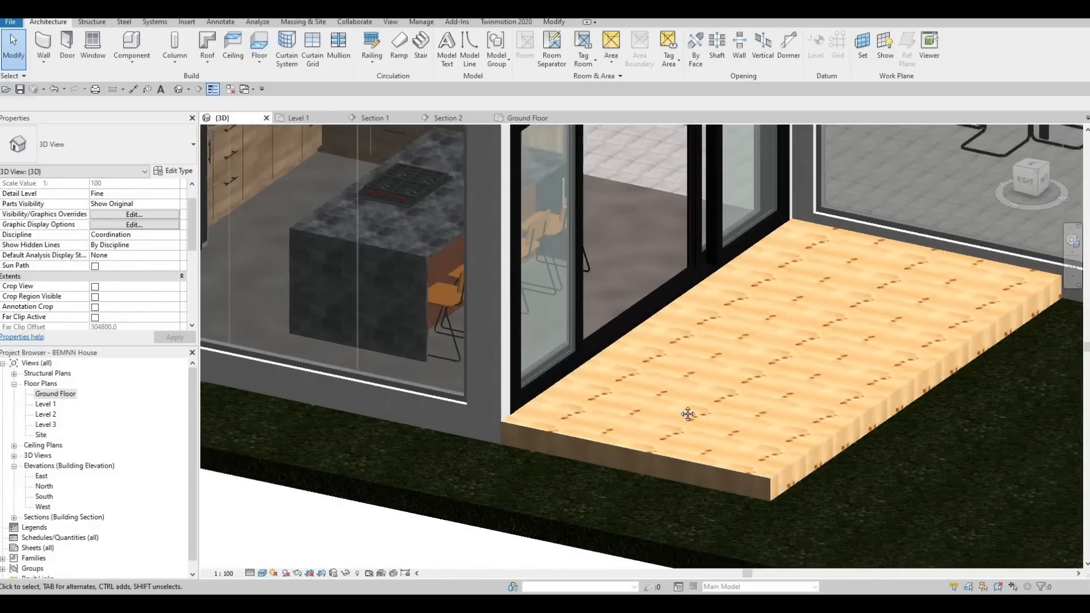
{"action": "scroll", "coordinate": [668, 366], "scroll_direction": "up", "scroll_amount": 2}
{"action": "mouse_move", "coordinate": [667, 366]}
{"action": "middle_mouse_down", "text": "shift"}
{"action": "mouse_move", "coordinate": [696, 369]}
{"action": "mouse_move", "coordinate": [665, 377]}
{"action": "middle_mouse_up", "text": "shift"}
{"action": "scroll", "coordinate": [696, 369], "scroll_direction": "up", "scroll_amount": 1}
{"action": "scroll", "coordinate": [656, 370], "scroll_direction": "down", "scroll_amount": 1}
{"action": "scroll", "coordinate": [665, 378], "scroll_direction": "down", "scroll_amount": 1}
{"action": "middle_click_drag", "start_coordinate": [779, 377], "coordinate": [713, 377]}
{"action": "scroll", "coordinate": [695, 387], "scroll_direction": "down", "scroll_amount": 1}
{"action": "middle_click_drag", "start_coordinate": [784, 415], "coordinate": [574, 397], "text": "shift"}
{"action": "scroll", "coordinate": [721, 415], "scroll_direction": "down", "scroll_amount": 1}
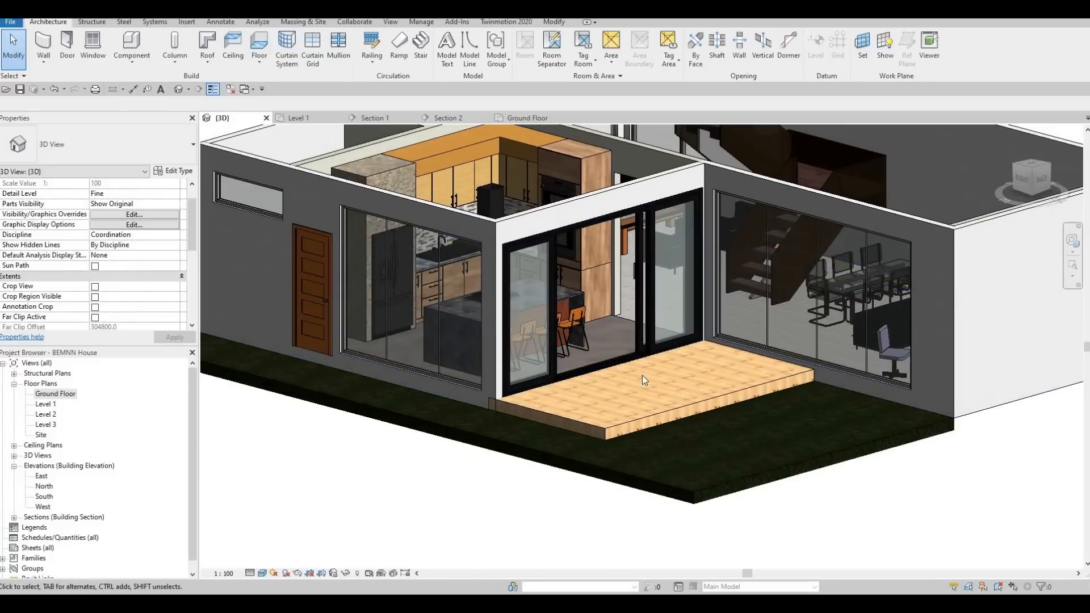
{"action": "scroll", "coordinate": [644, 381], "scroll_direction": "down", "scroll_amount": 2}
{"action": "middle_click_drag", "start_coordinate": [639, 383], "coordinate": [886, 459], "text": "shift"}
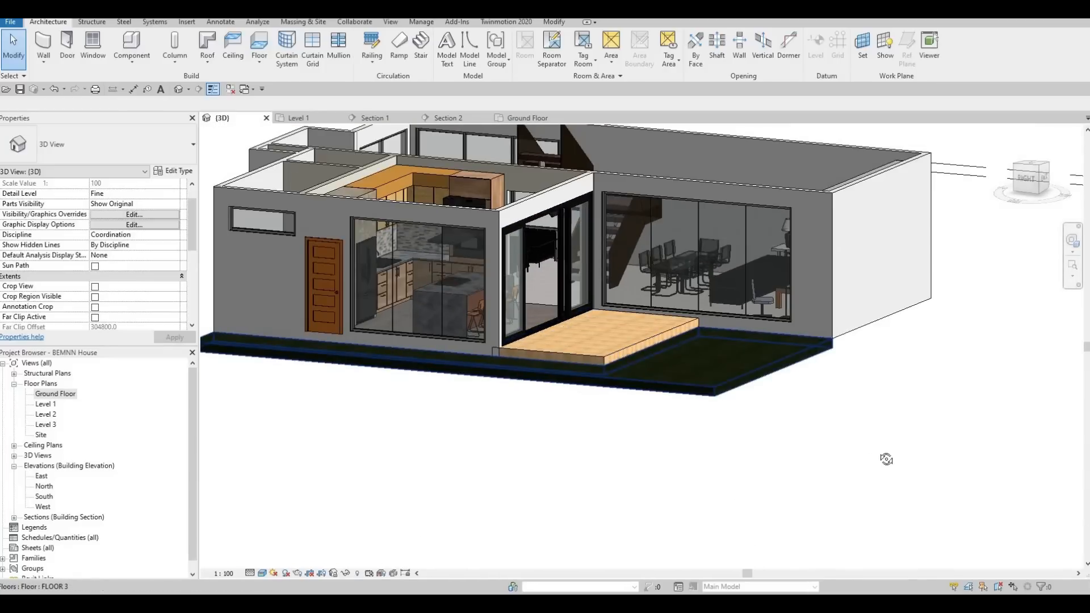
{"action": "middle_click_drag", "start_coordinate": [866, 384], "coordinate": [567, 433], "text": "shift"}
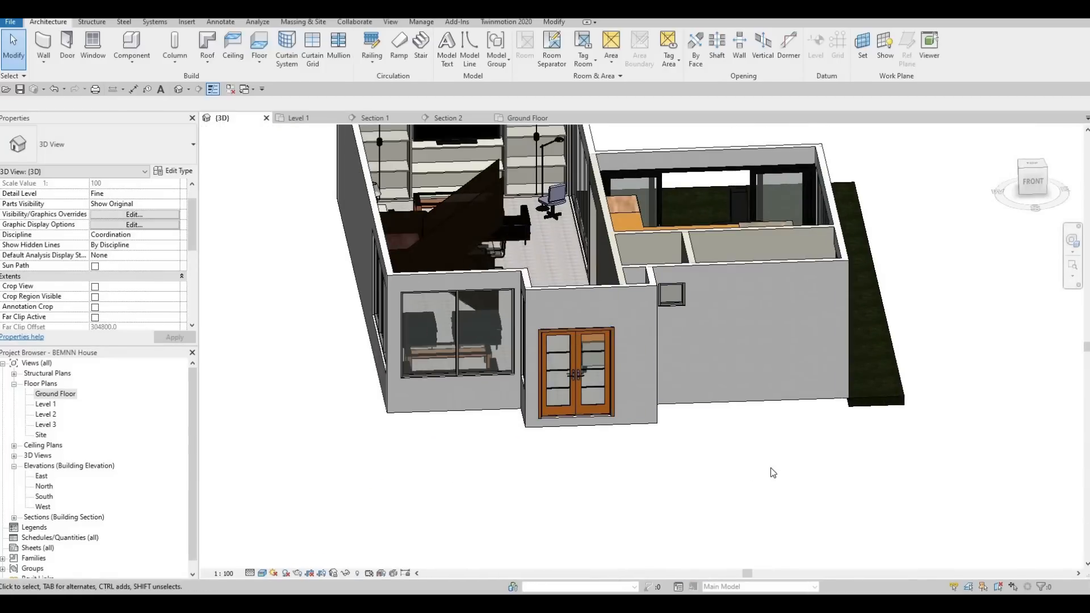
{"action": "middle_click_drag", "start_coordinate": [576, 374], "coordinate": [690, 454], "text": "shift"}
{"action": "middle_click_drag", "start_coordinate": [689, 454], "coordinate": [635, 313]}
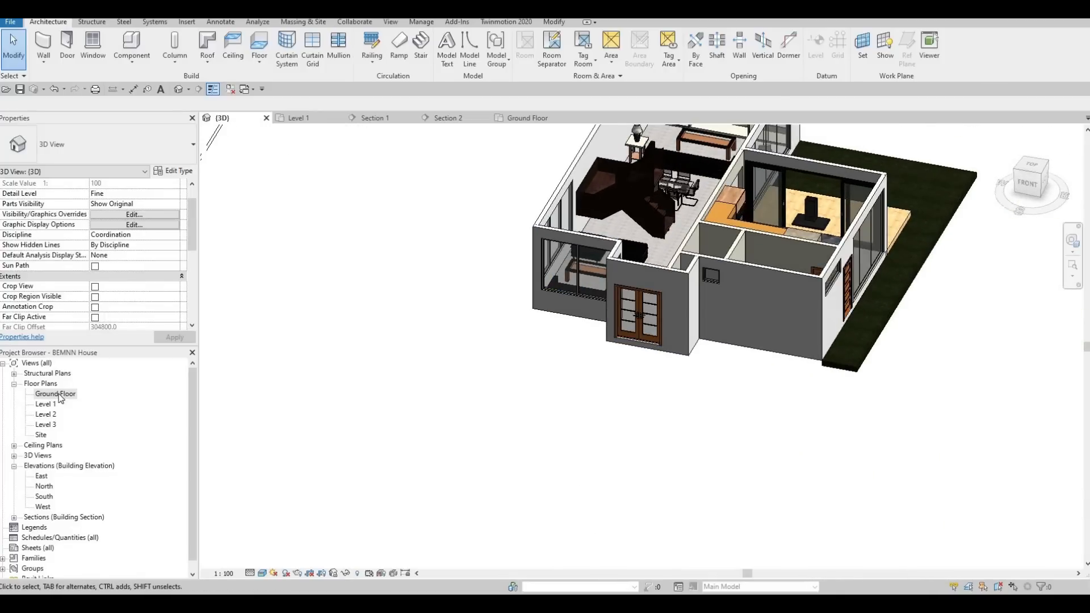
Start a stair on the Ground Floor plan with its top level at Level 1 and 2 desired risers.
{"action": "left_click", "coordinate": [57, 394]}
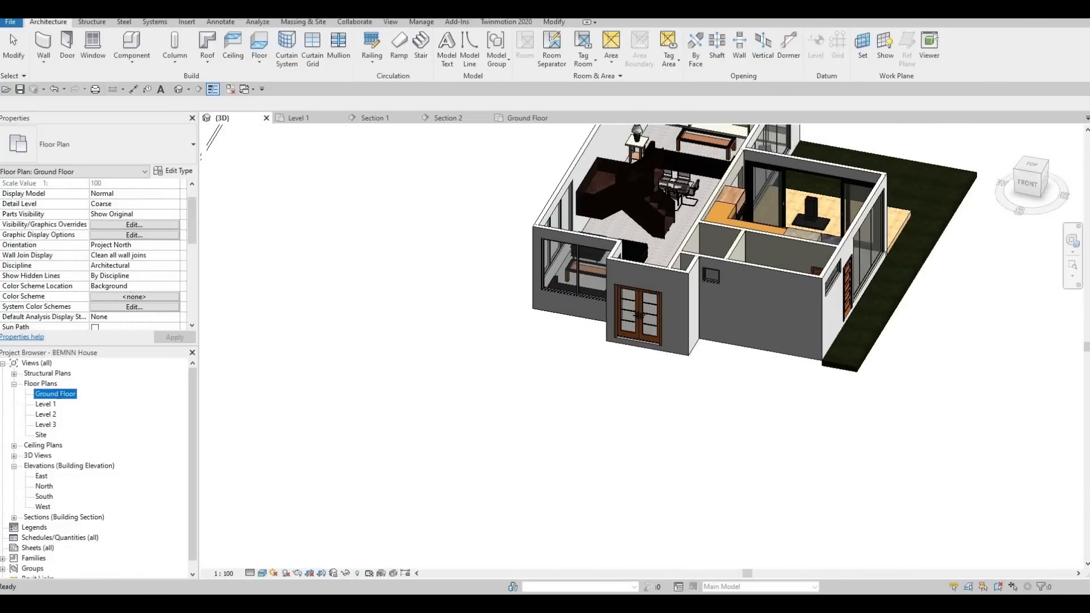
{"action": "left_click", "coordinate": [49, 403]}
{"action": "double_click", "coordinate": [50, 395]}
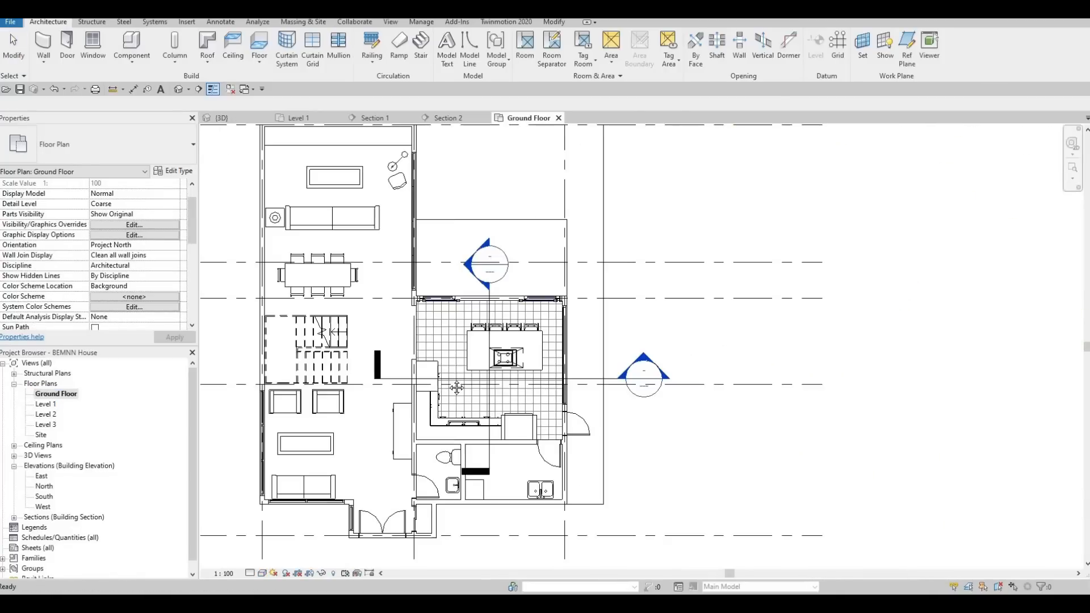
{"action": "middle_click_drag", "start_coordinate": [326, 380], "coordinate": [424, 125]}
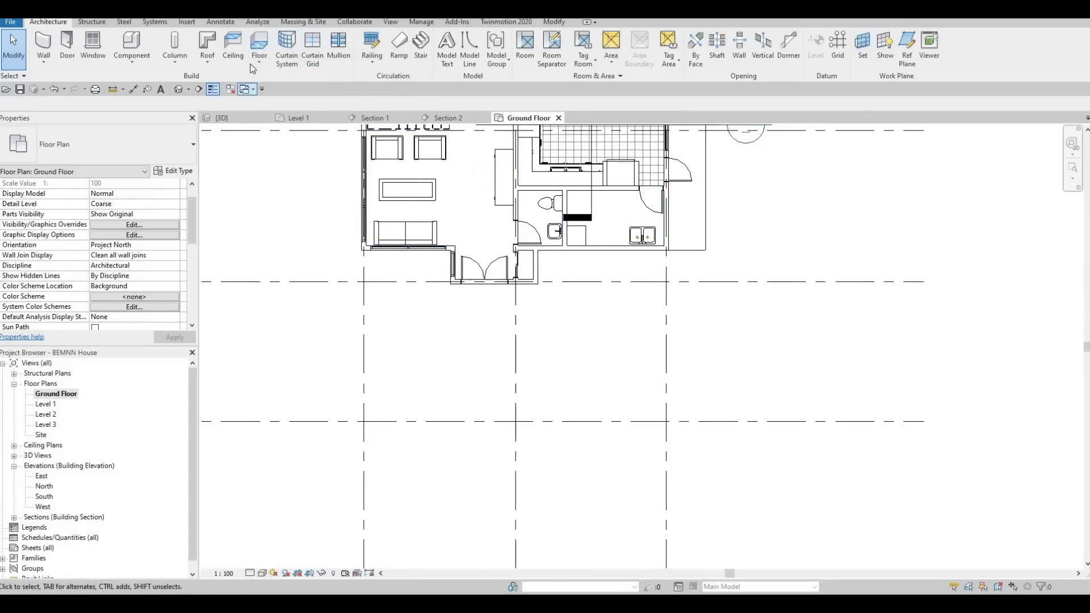
{"action": "left_click", "coordinate": [421, 46]}
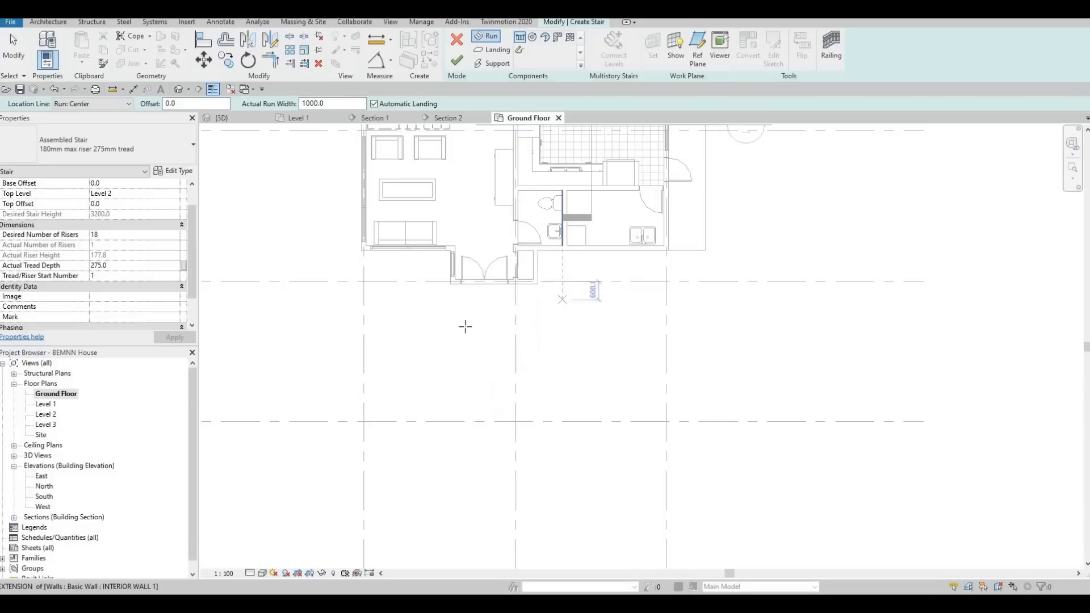
{"action": "scroll", "coordinate": [472, 320], "scroll_direction": "up", "scroll_amount": 3}
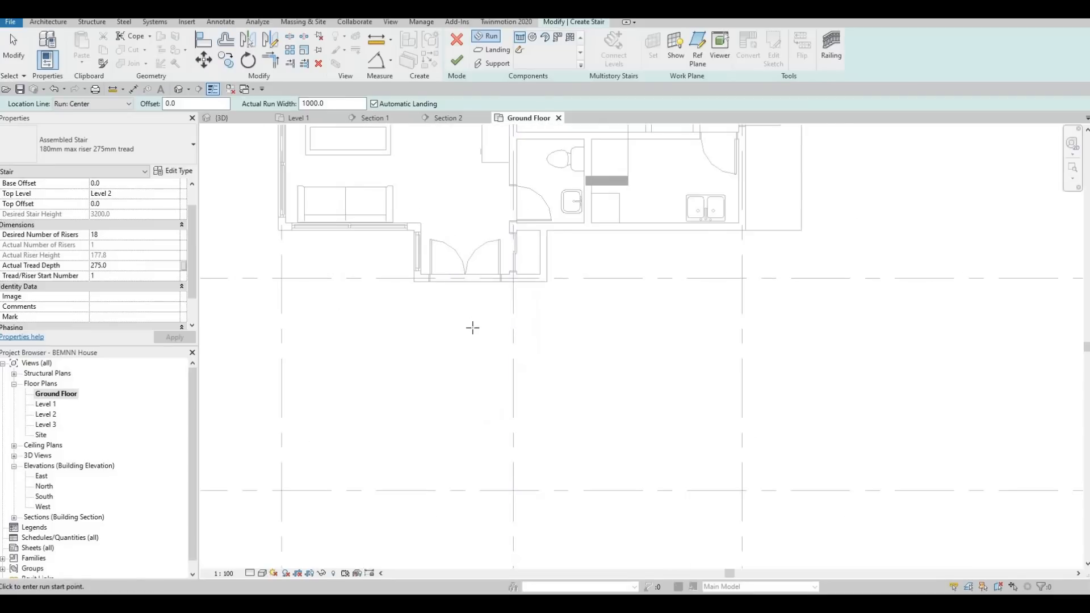
{"action": "scroll", "coordinate": [162, 218], "scroll_direction": "up", "scroll_amount": 1}
{"action": "left_click", "coordinate": [167, 217]}
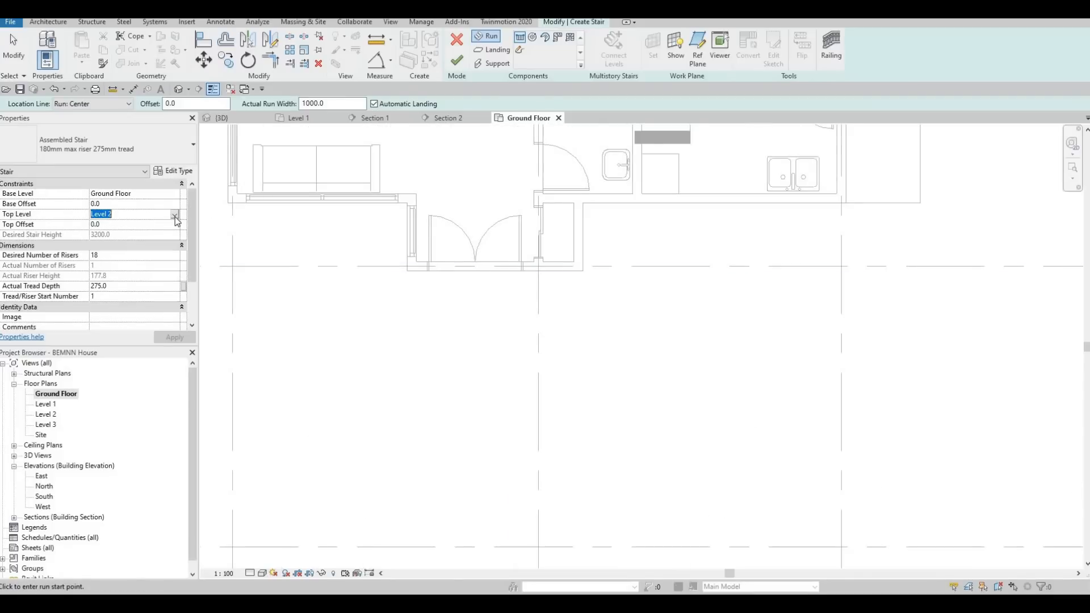
{"action": "left_click", "coordinate": [175, 214]}
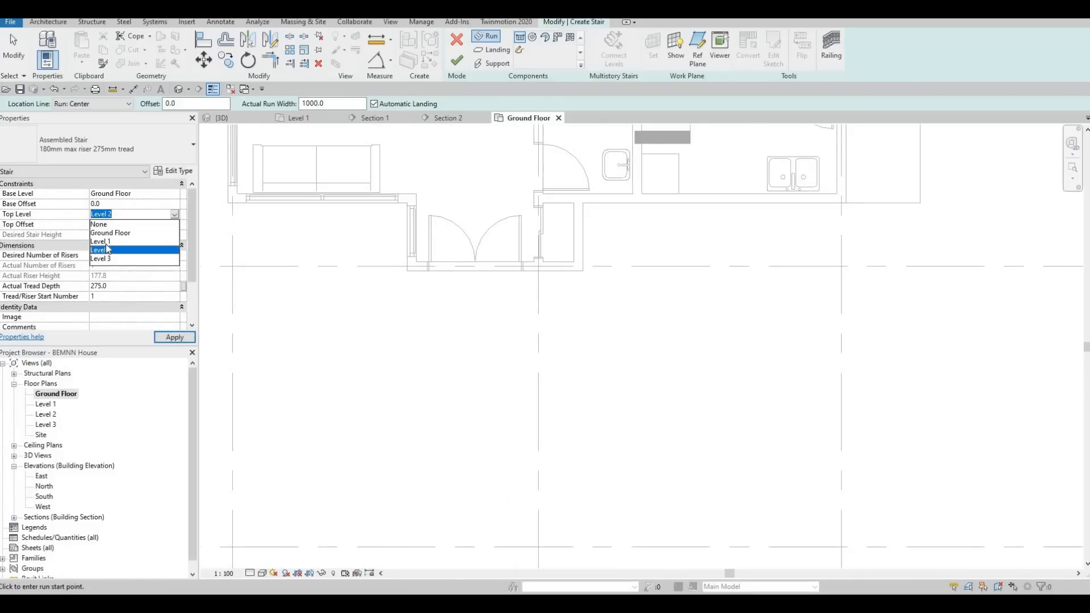
{"action": "left_click", "coordinate": [128, 242]}
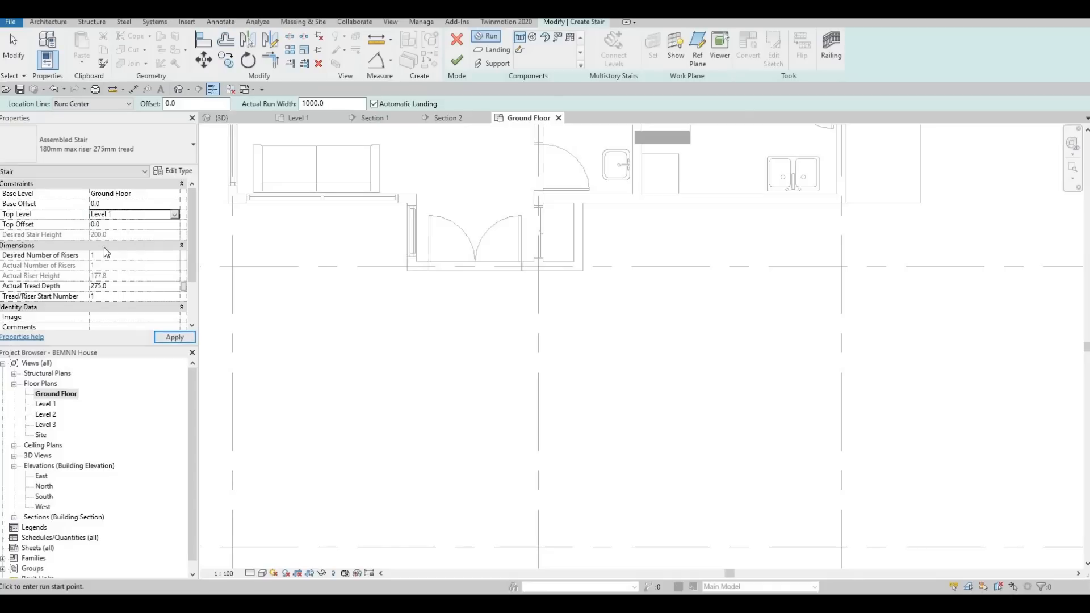
{"action": "key", "text": "Return"}
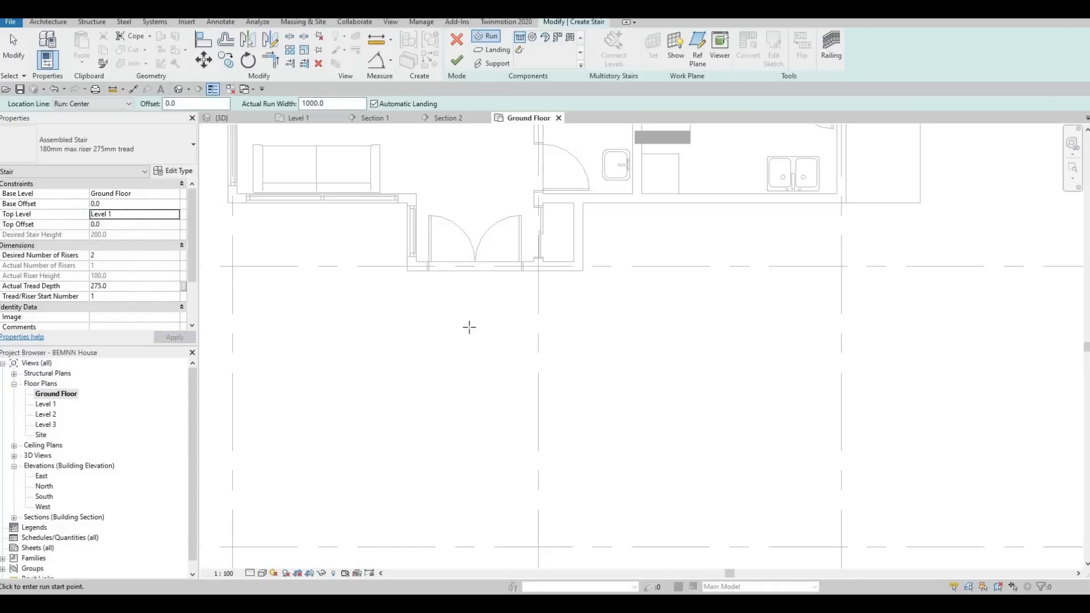
Place a straight two-riser run, 1000 mm wide, in front of the double entrance door and finish the stair.
{"action": "left_click", "coordinate": [472, 265]}
{"action": "scroll", "coordinate": [471, 292], "scroll_direction": "up", "scroll_amount": 2}
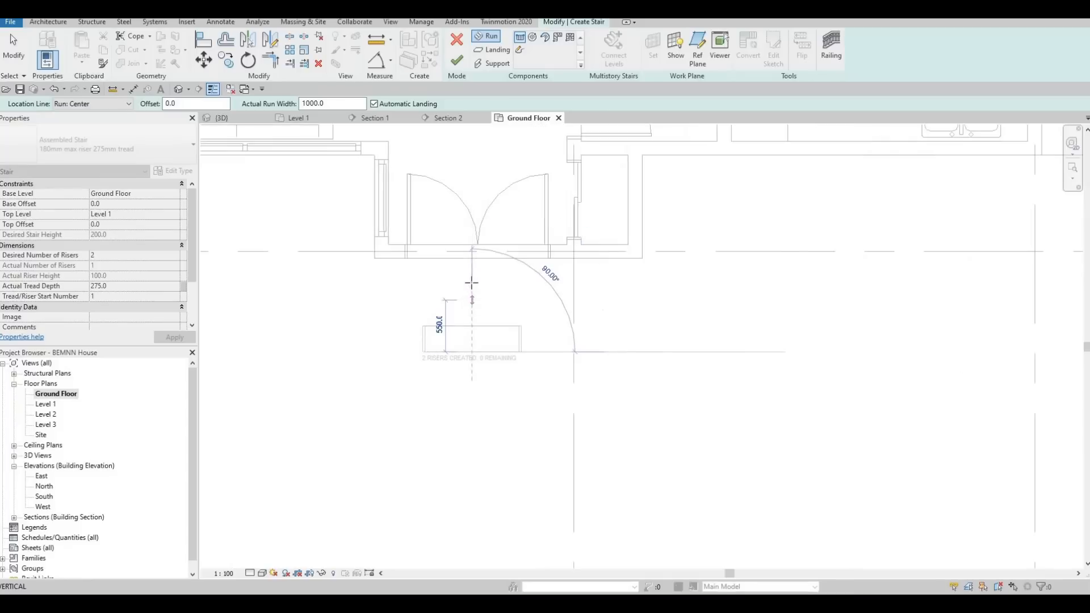
{"action": "left_click", "coordinate": [468, 322]}
{"action": "key", "text": "Escape"}
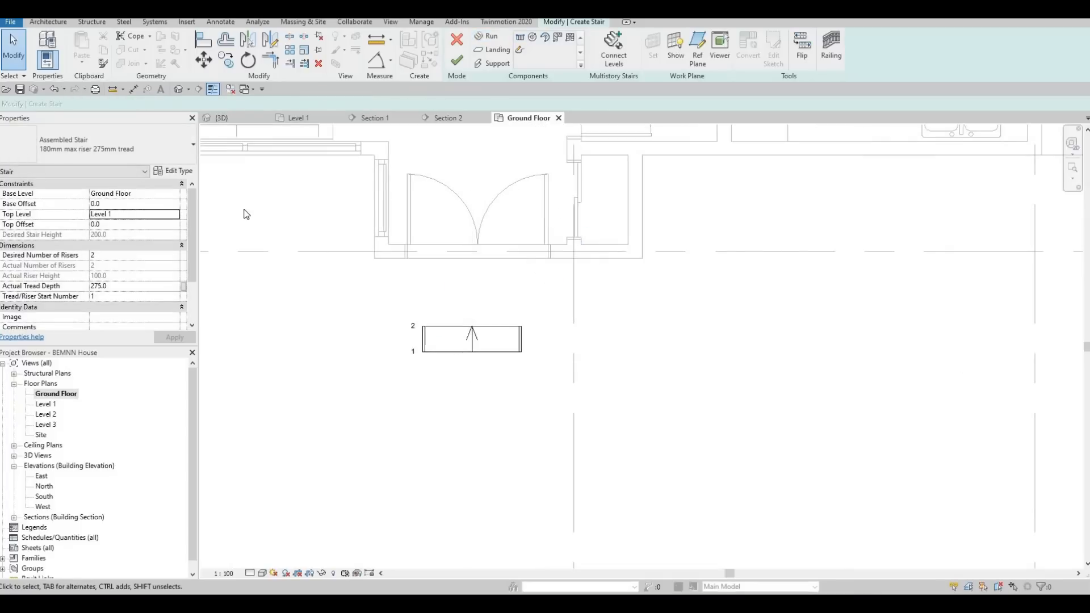
{"action": "left_click", "coordinate": [457, 60]}
{"action": "key", "text": "Escape"}
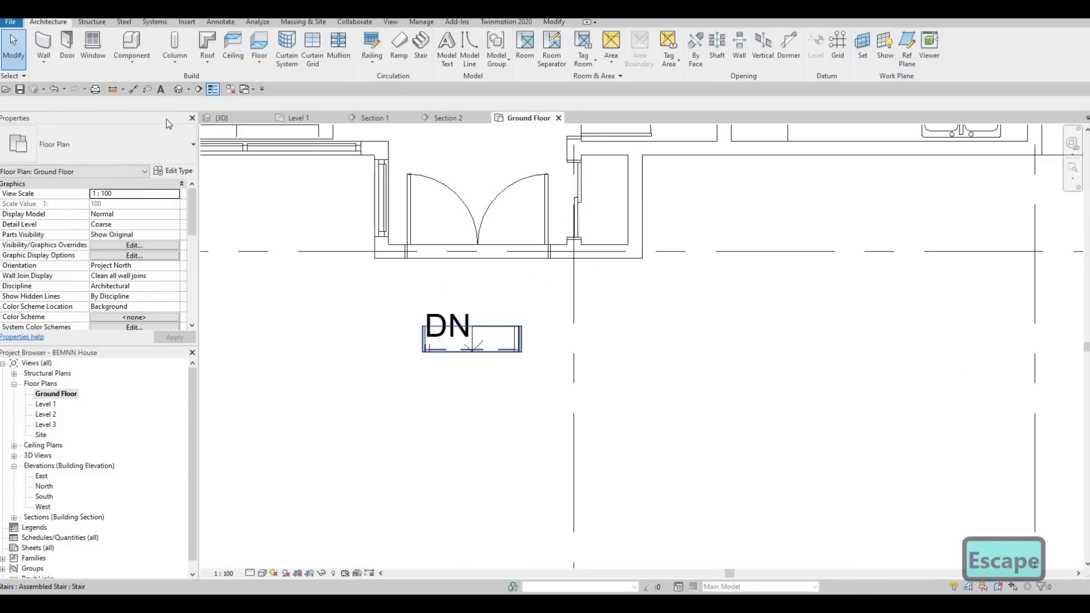
Inspect the entrance stair in the 3D view and change its type to Precast Stair.
{"action": "left_click", "coordinate": [178, 90]}
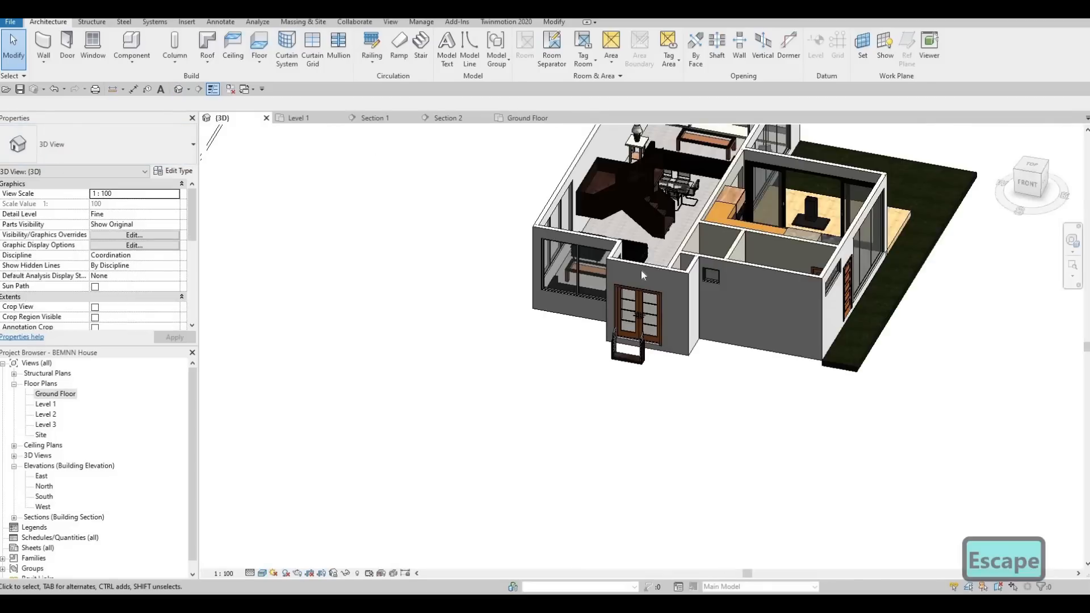
{"action": "scroll", "coordinate": [610, 385], "scroll_direction": "up", "scroll_amount": 7}
{"action": "middle_click_drag", "start_coordinate": [523, 418], "coordinate": [480, 320], "text": "shift"}
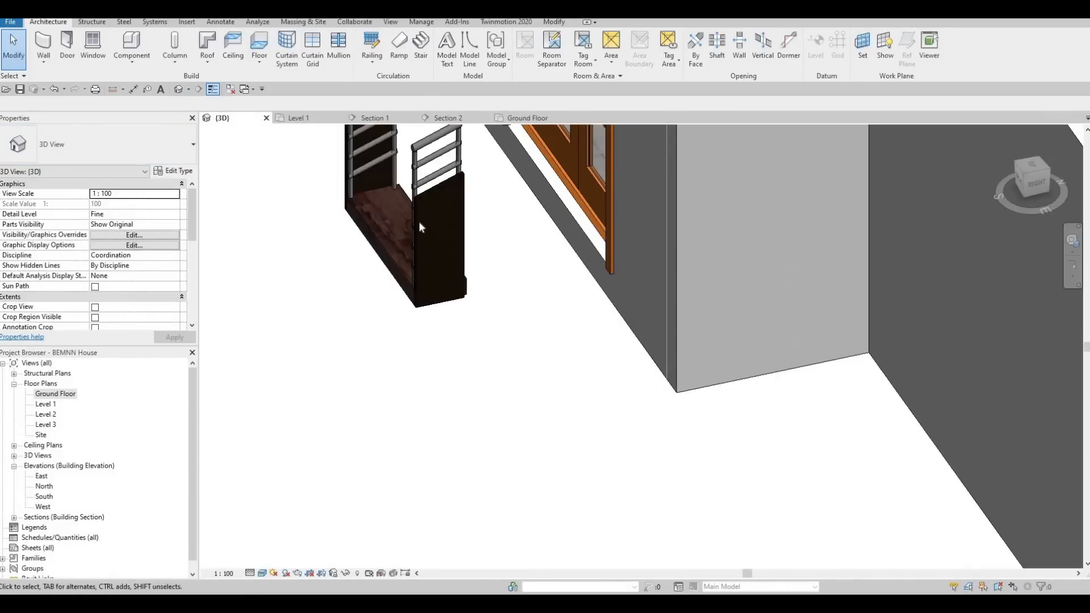
{"action": "left_click", "coordinate": [417, 225]}
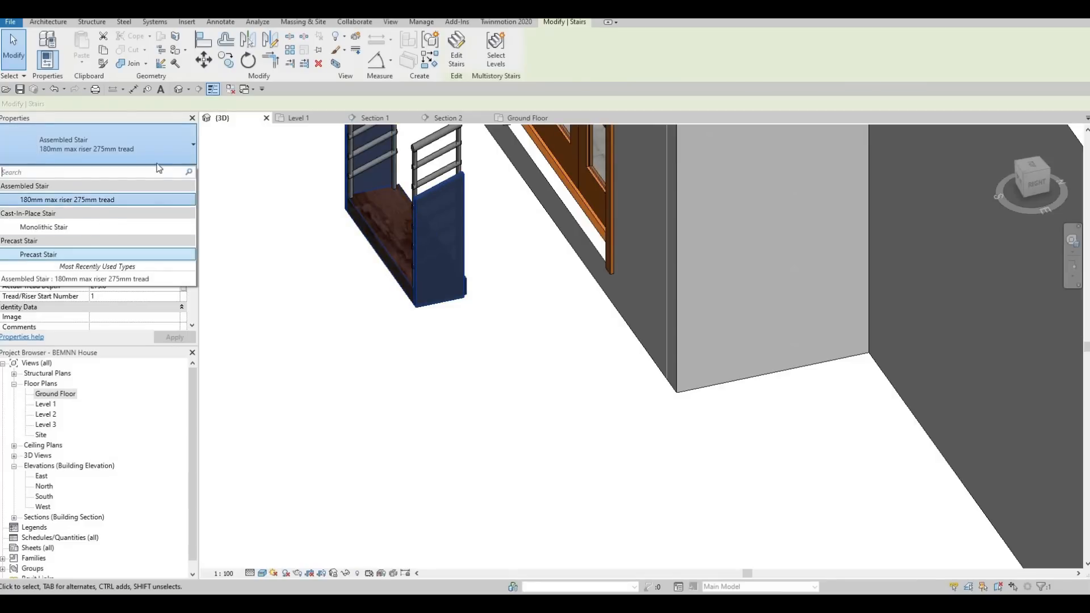
{"action": "left_click", "coordinate": [71, 247]}
{"action": "middle_click_drag", "start_coordinate": [591, 323], "coordinate": [374, 297], "text": "shift"}
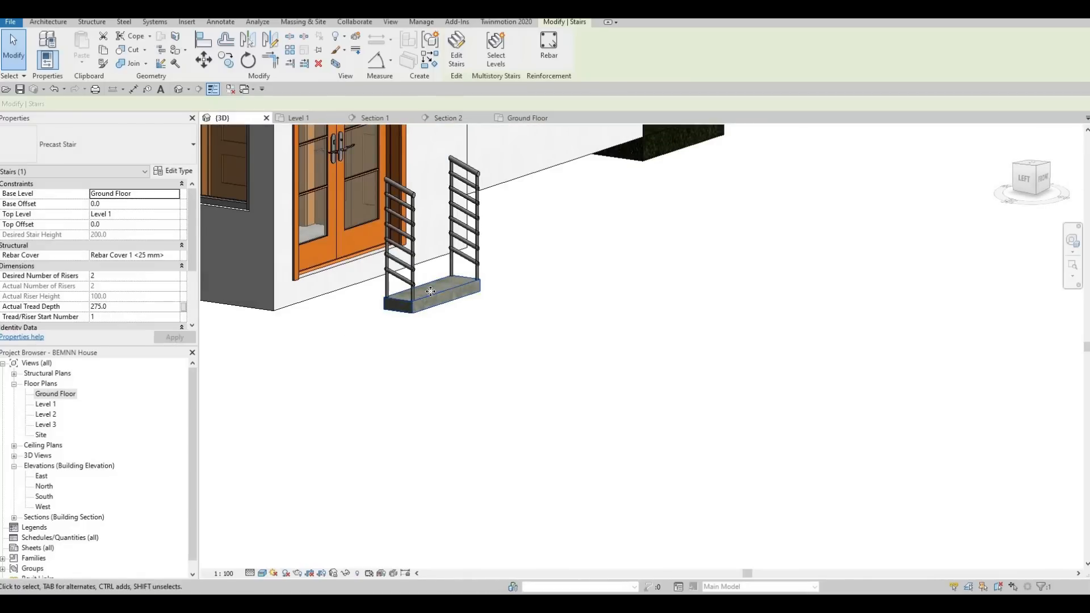
Delete the two-riser stair and its railings in front of the double entrance door.
{"action": "key", "text": "Escape"}
{"action": "left_click", "coordinate": [378, 260]}
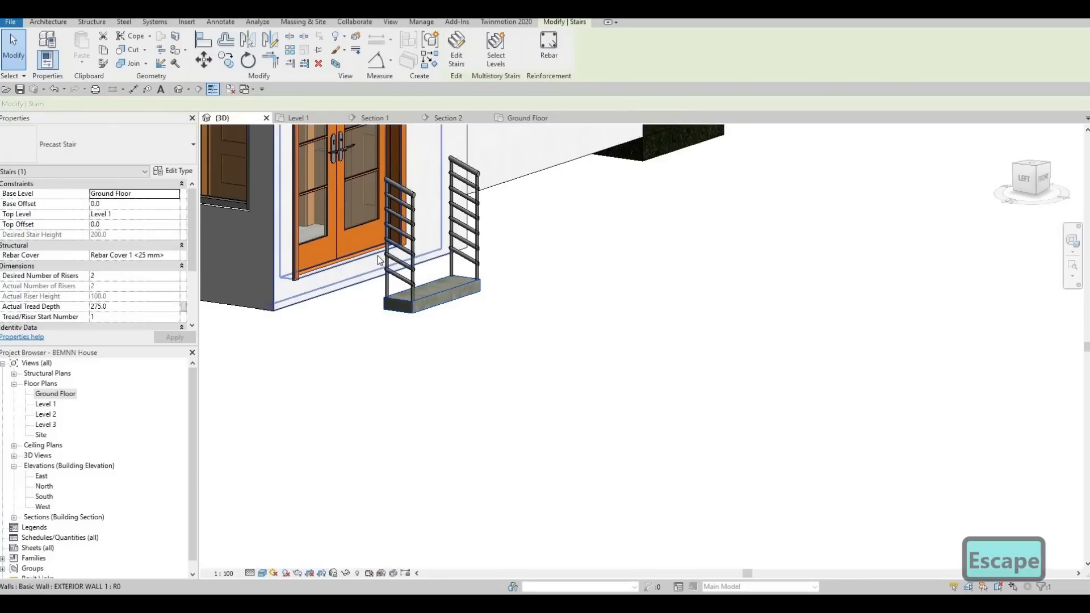
{"action": "key", "text": "Delete"}
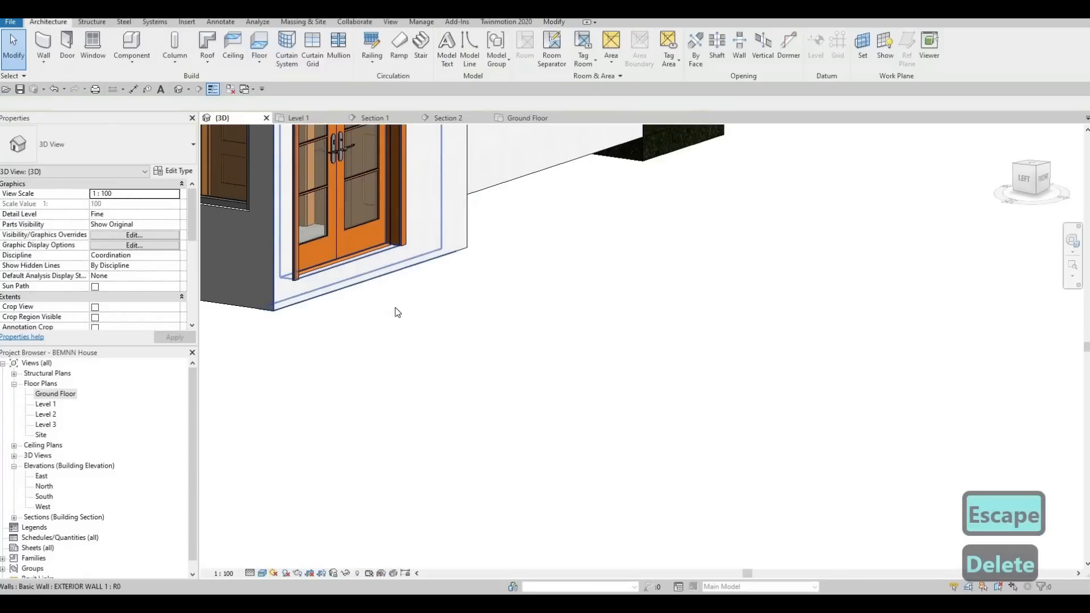
{"action": "middle_click_drag", "start_coordinate": [459, 294], "coordinate": [379, 155], "text": "shift"}
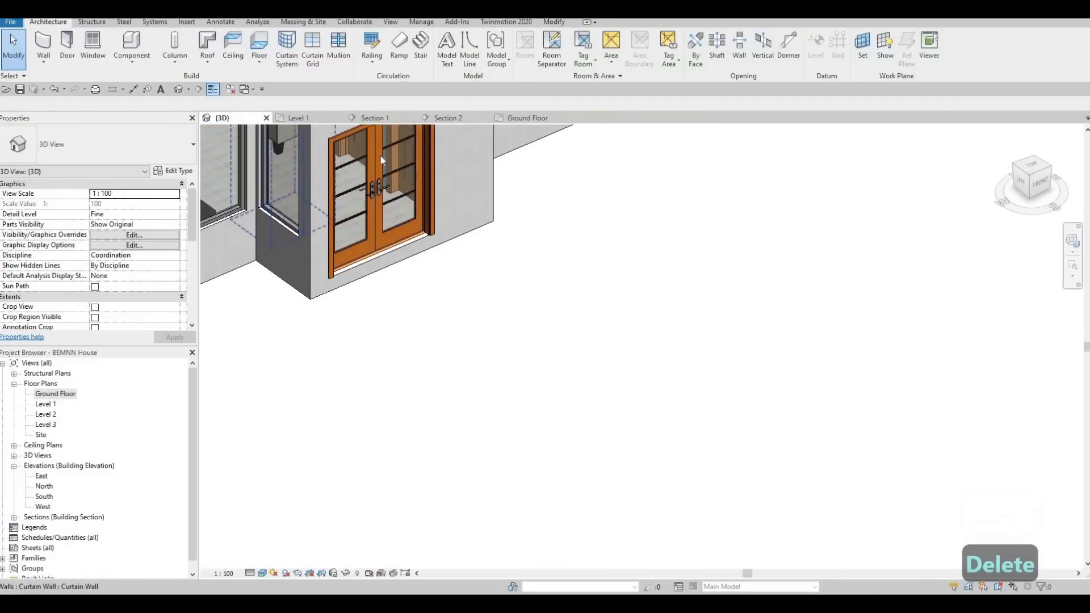
{"action": "scroll", "coordinate": [453, 263], "scroll_direction": "down", "scroll_amount": 4}
{"action": "middle_click_drag", "start_coordinate": [470, 263], "coordinate": [287, 232]}
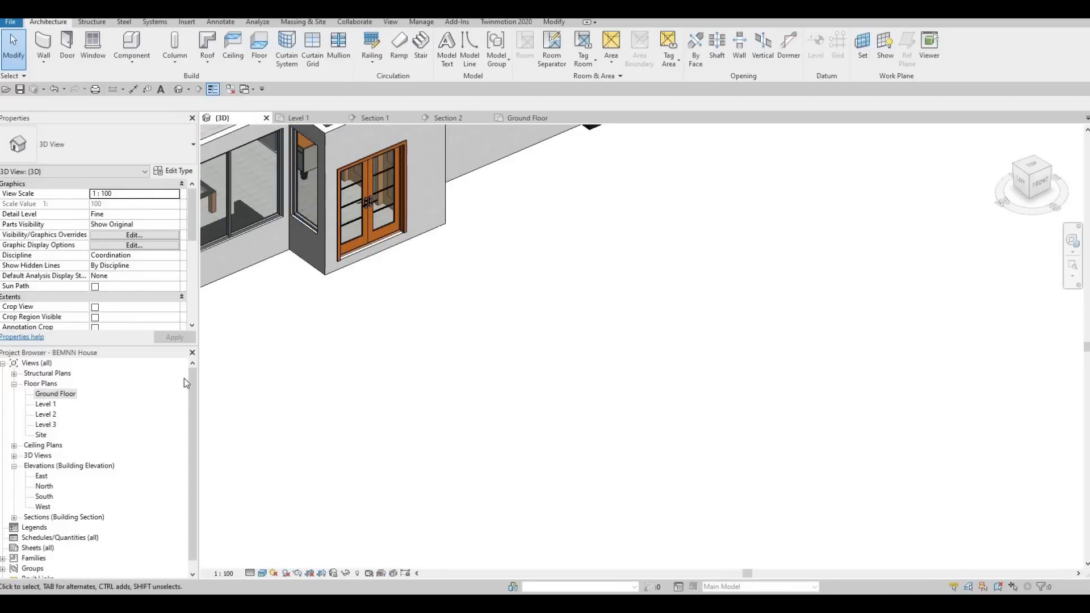
Start an in-place model in the Generic Models category on the Ground Floor plan, keeping the suggested name.
{"action": "double_click", "coordinate": [67, 396]}
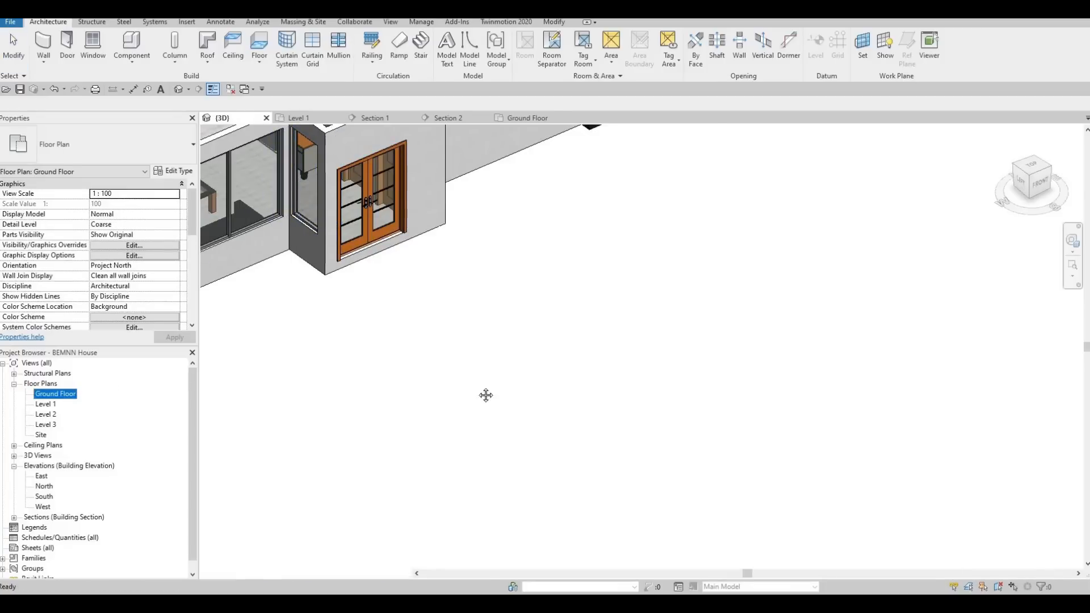
{"action": "left_click", "coordinate": [130, 62]}
{"action": "left_click", "coordinate": [149, 105]}
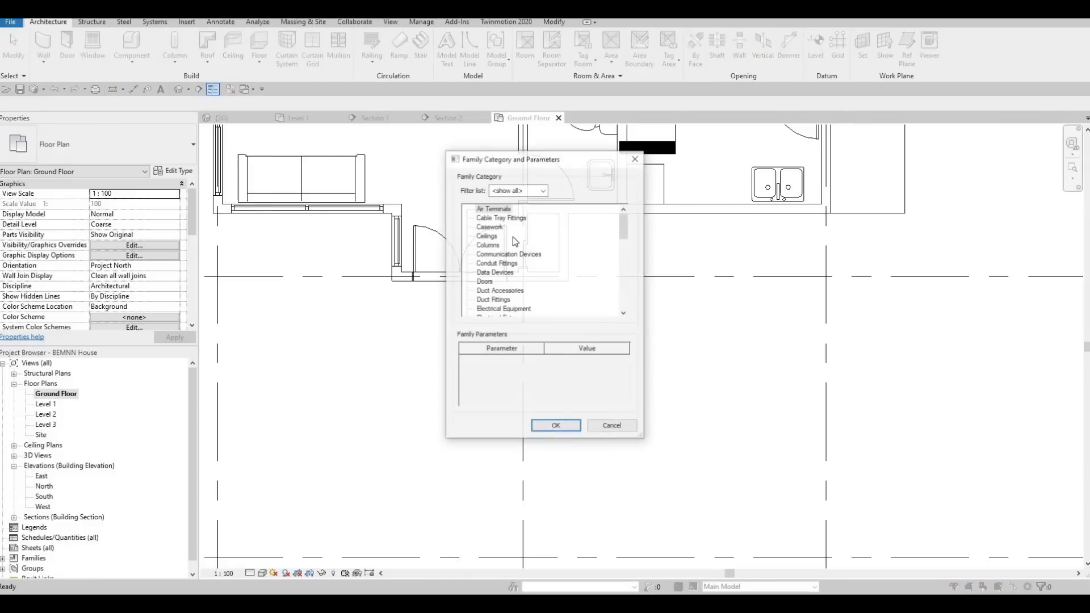
{"action": "scroll", "coordinate": [500, 258], "scroll_direction": "down", "scroll_amount": 3}
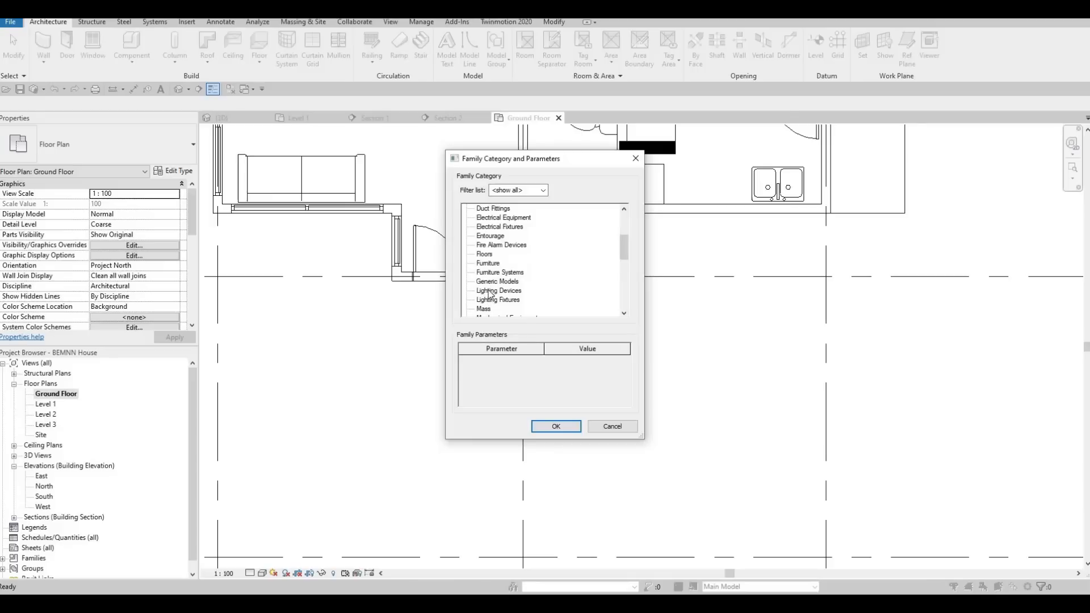
{"action": "scroll", "coordinate": [493, 278], "scroll_direction": "down", "scroll_amount": 1}
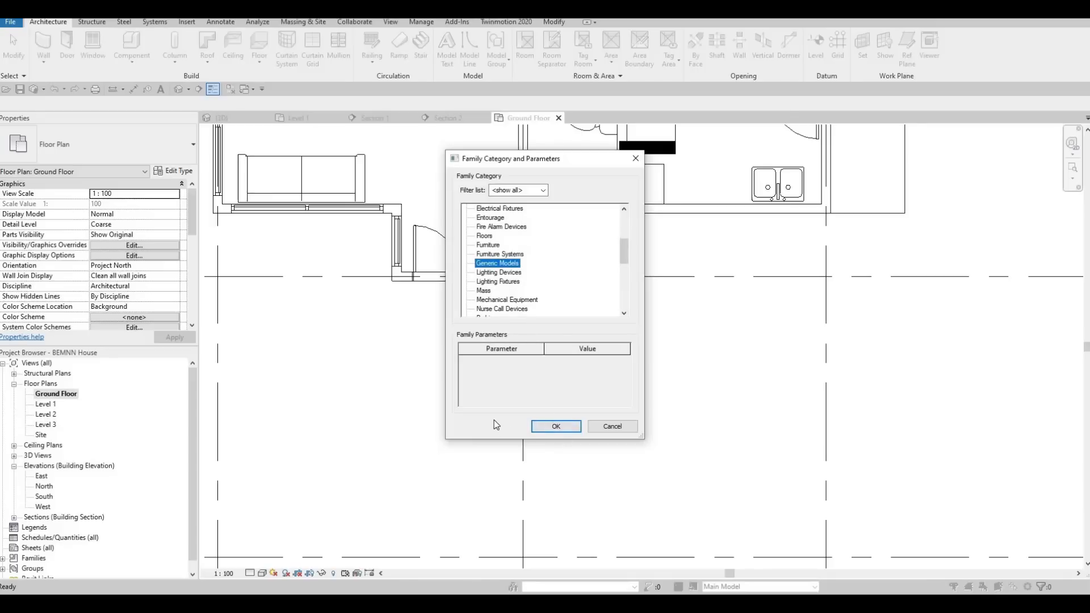
{"action": "left_click", "coordinate": [556, 425]}
{"action": "left_click", "coordinate": [536, 323]}
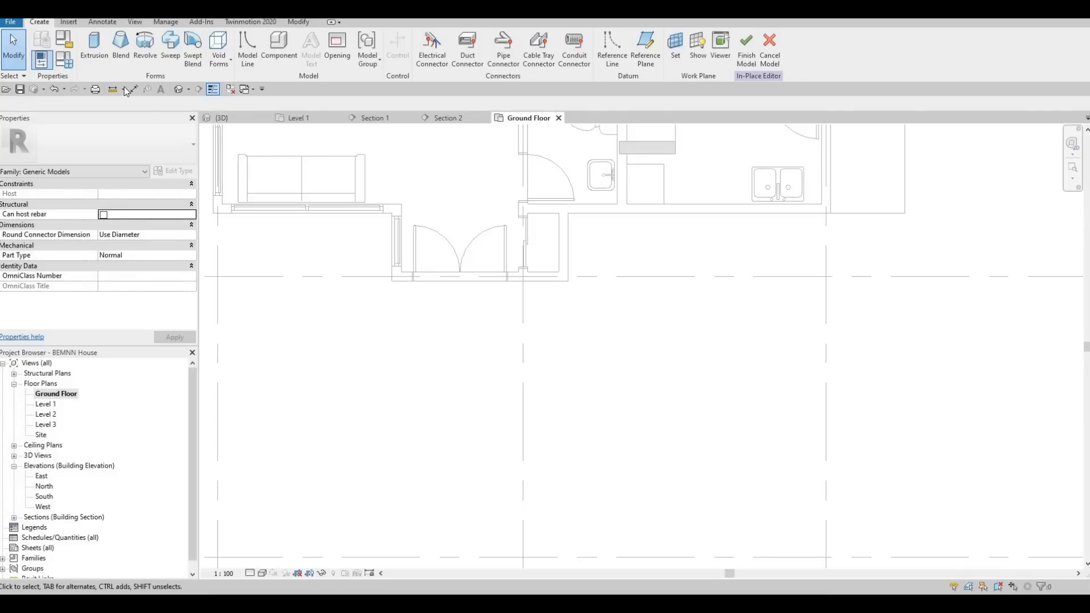
Start an extrusion and set its material to Concrete, Cast-in-Place gray.
{"action": "left_click", "coordinate": [94, 46]}
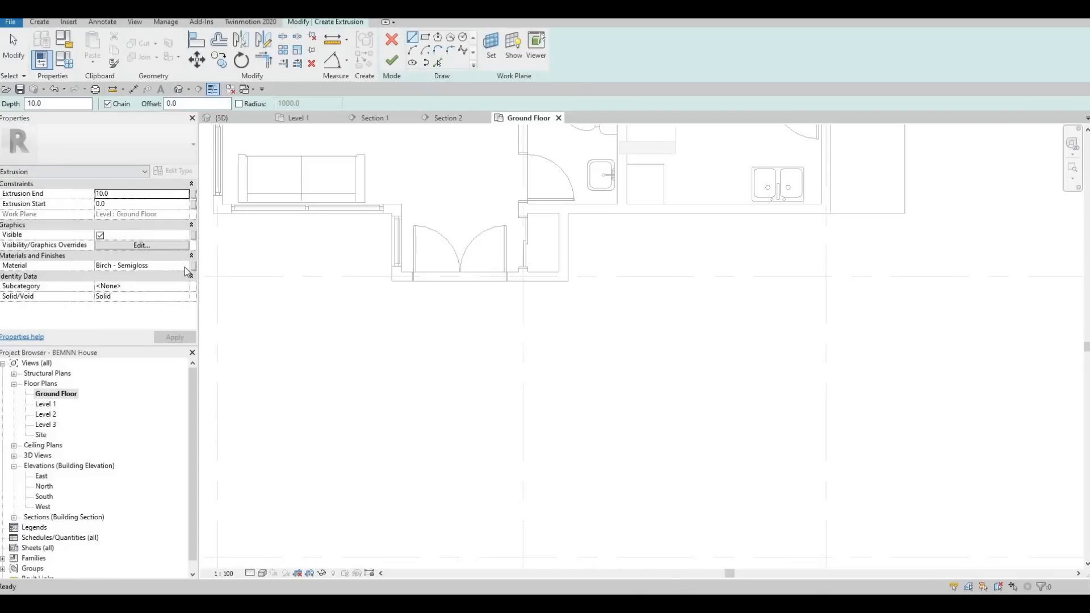
{"action": "left_click", "coordinate": [185, 267]}
{"action": "left_click", "coordinate": [186, 265]}
{"action": "scroll", "coordinate": [240, 300], "scroll_direction": "down", "scroll_amount": 3}
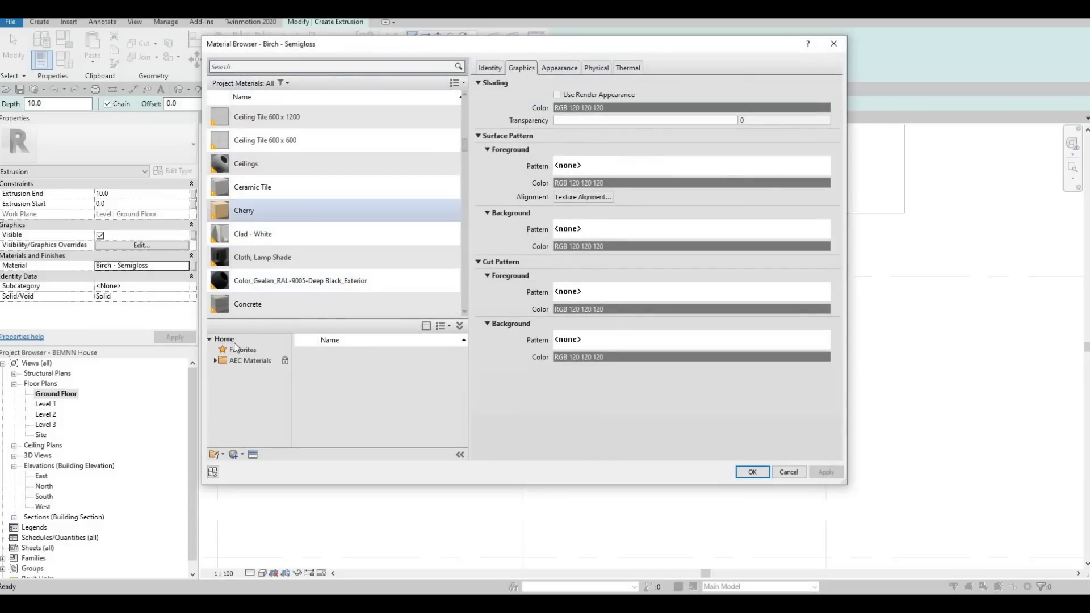
{"action": "left_click", "coordinate": [357, 304]}
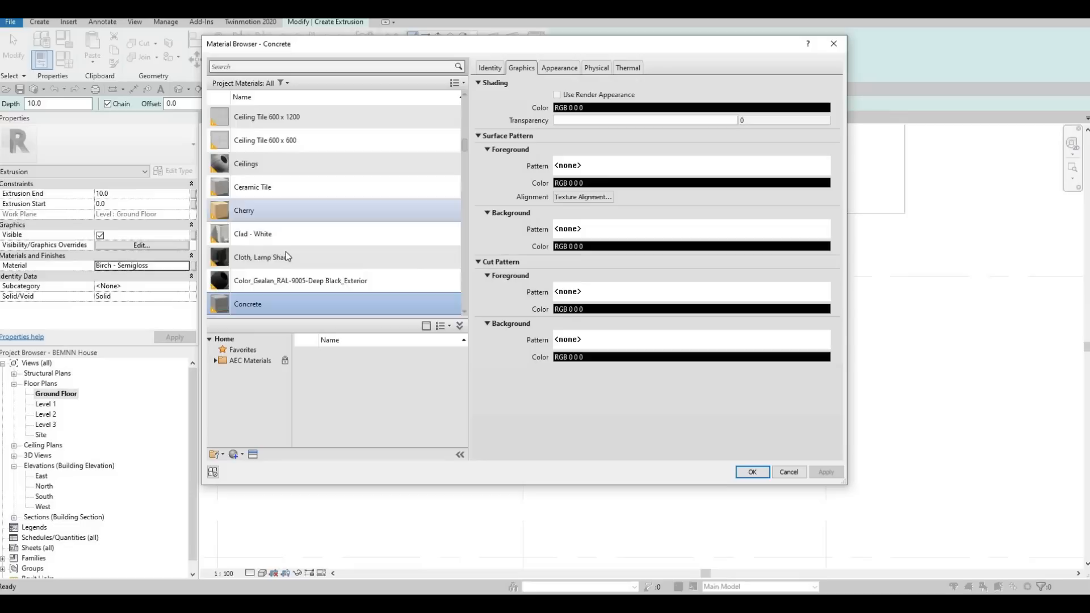
{"action": "scroll", "coordinate": [285, 251], "scroll_direction": "down", "scroll_amount": 2}
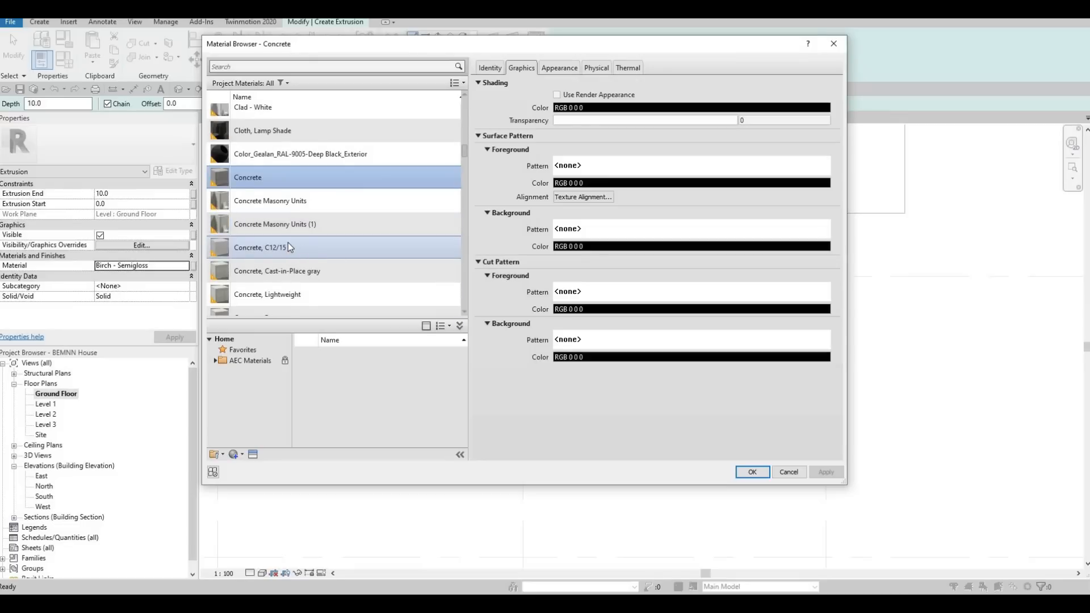
{"action": "left_click", "coordinate": [285, 272]}
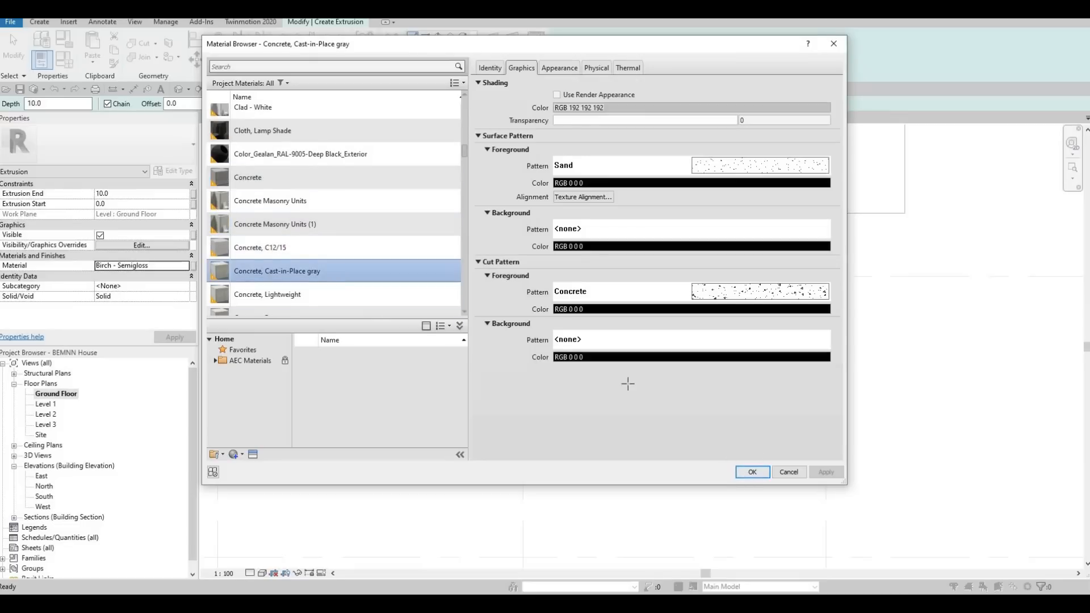
{"action": "key", "text": "Return"}
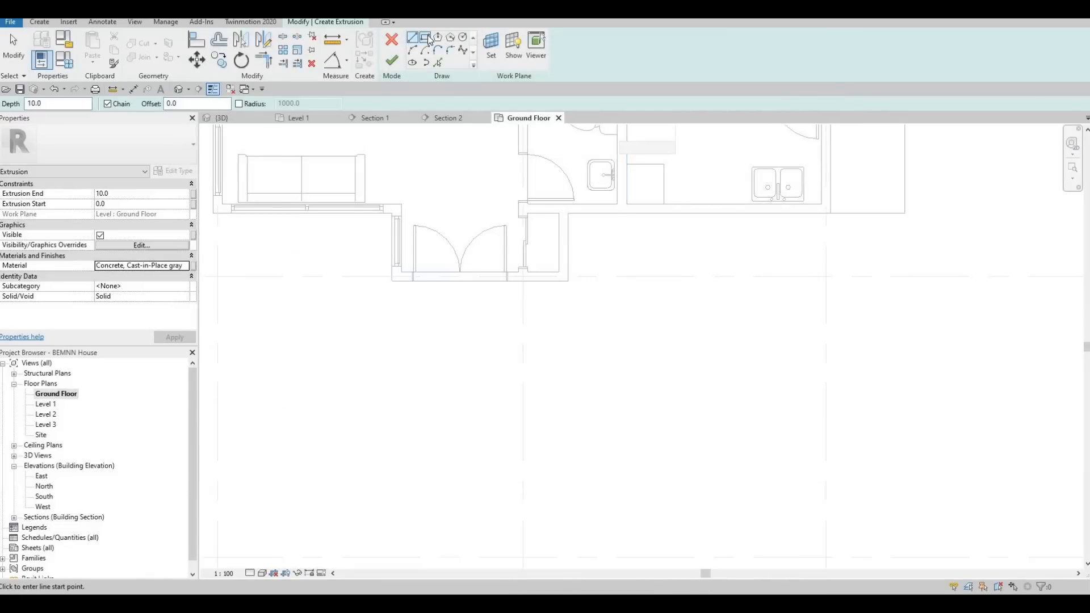
Trace the outer faces of the entrance projection's front and two side walls as the sketch's inner edges.
{"action": "left_click", "coordinate": [437, 63]}
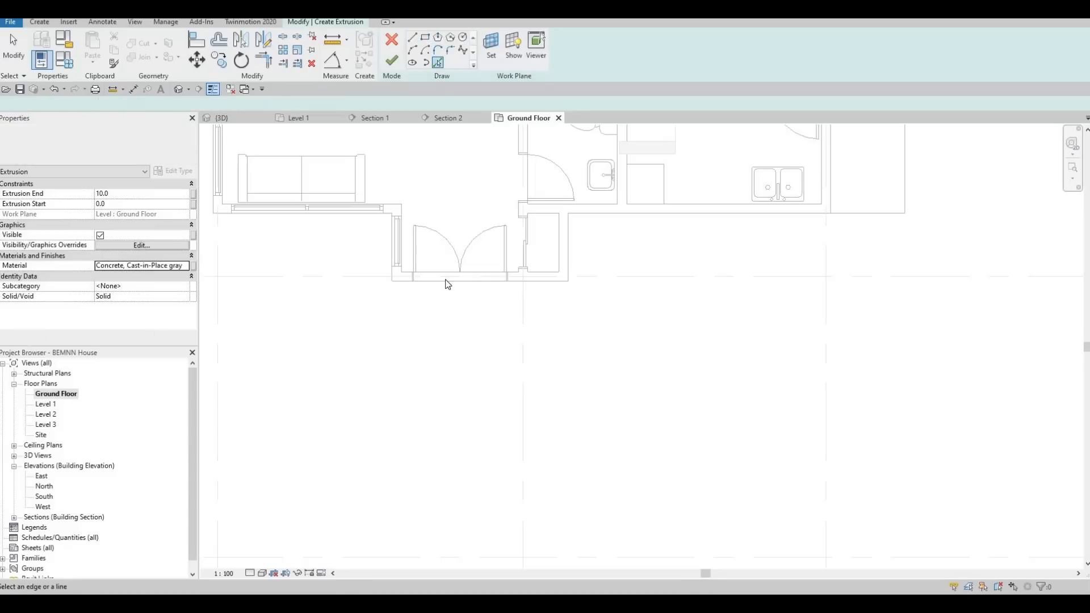
{"action": "left_click", "coordinate": [530, 282]}
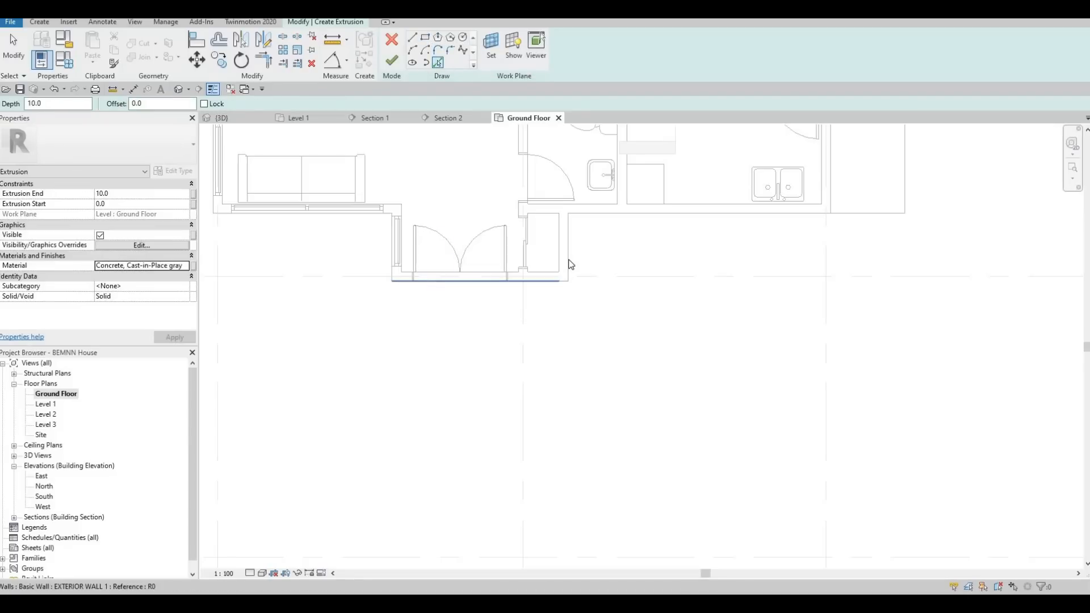
{"action": "left_click", "coordinate": [391, 268]}
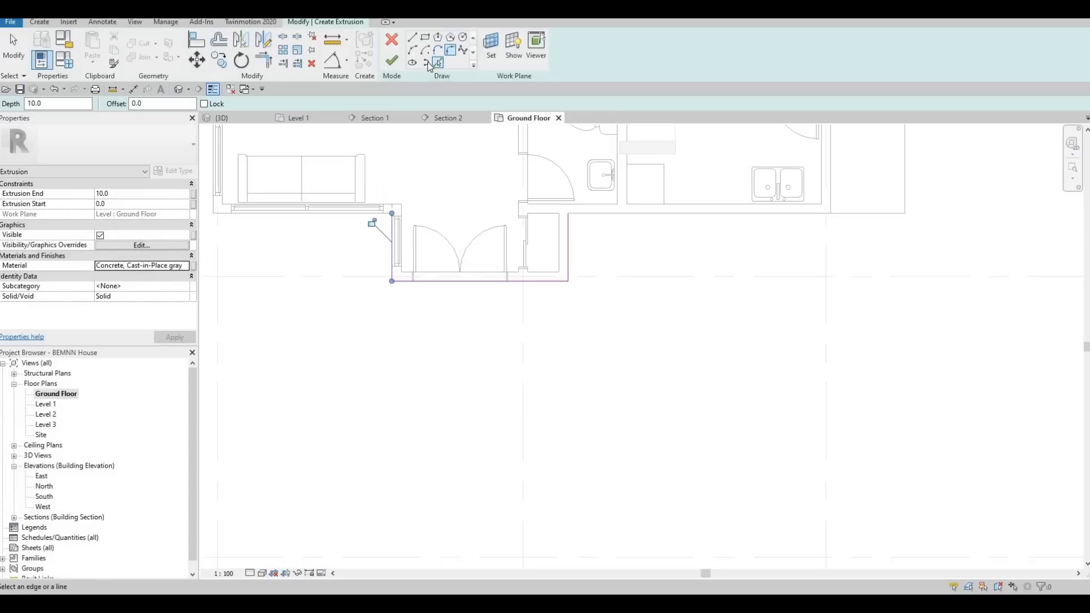
Sketch the outer outline around the entrance, starting 600 mm left of the projection, about 3700 mm wide and 1900 mm deep.
{"action": "left_click", "coordinate": [392, 215]}
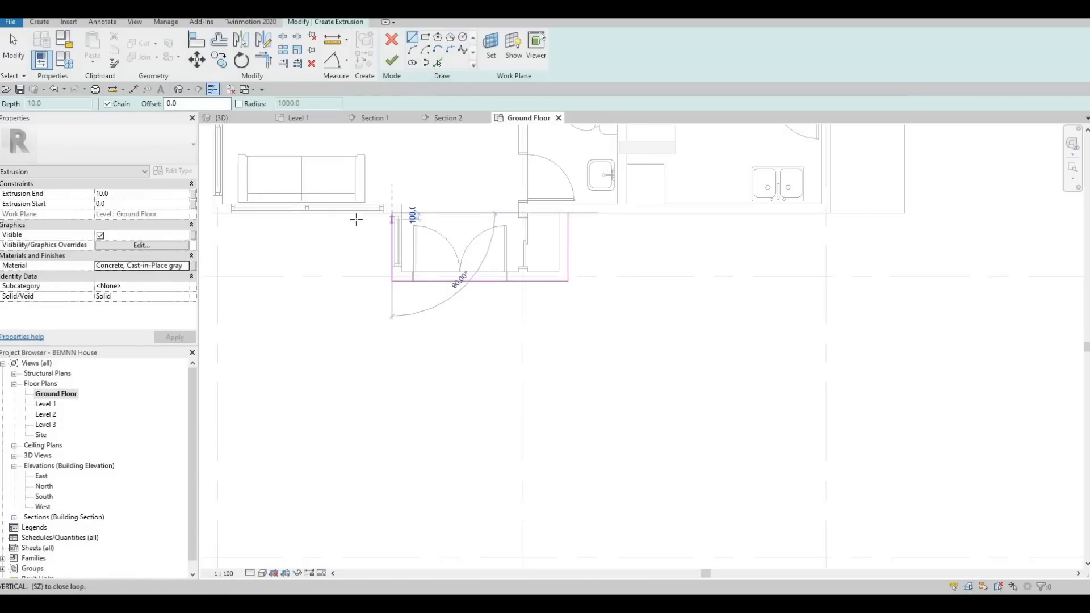
{"action": "left_click", "coordinate": [354, 329]}
{"action": "left_click", "coordinate": [355, 331]}
{"action": "left_click", "coordinate": [577, 322]}
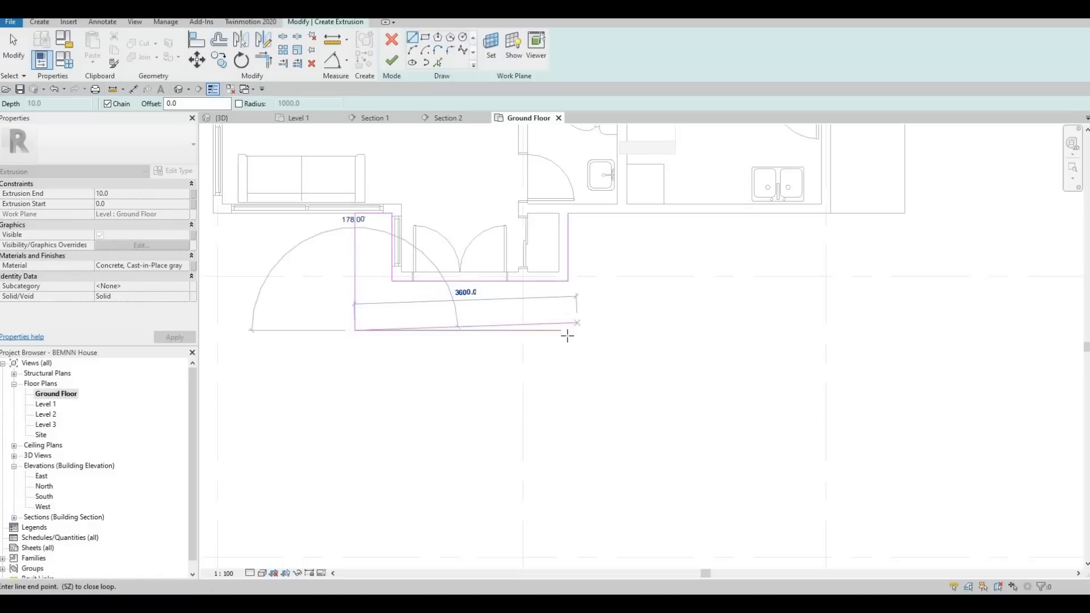
{"action": "left_click", "coordinate": [583, 330]}
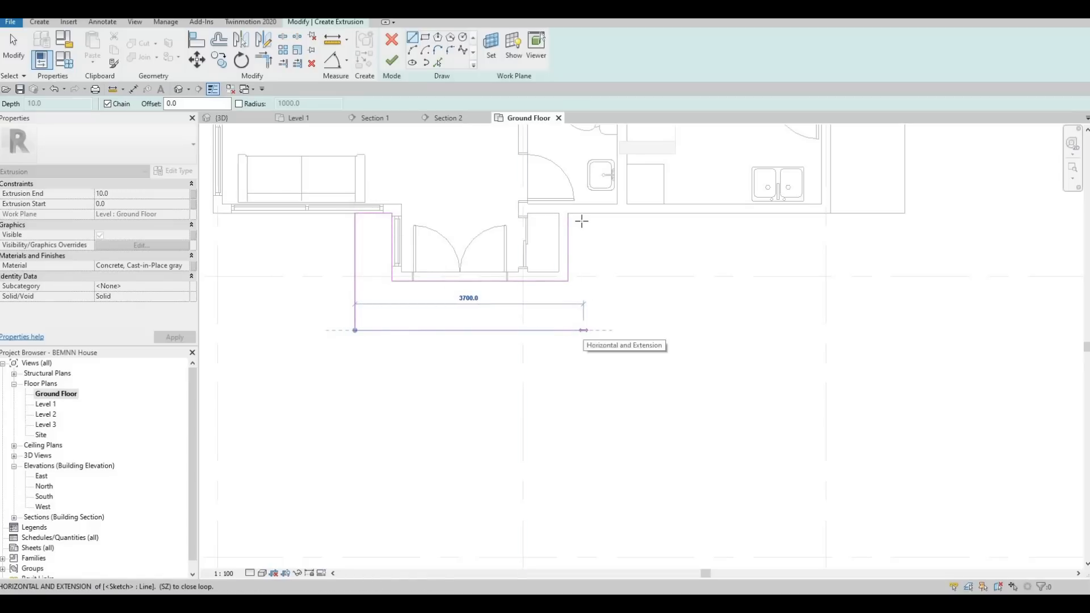
{"action": "left_click", "coordinate": [582, 213]}
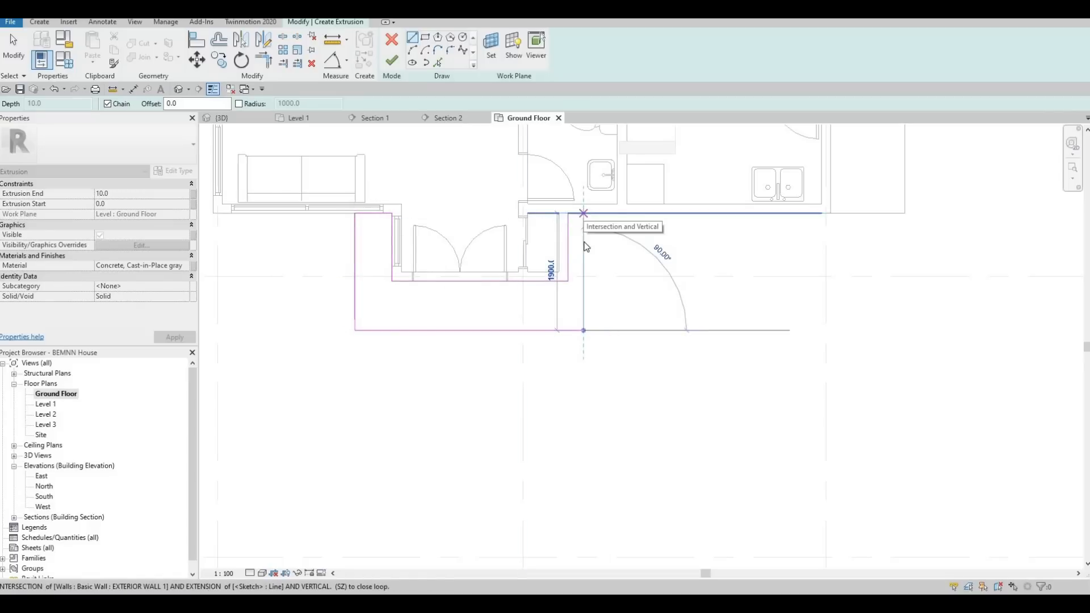
Nudge the outer sketch line on the right side of the entrance three increments outward.
{"action": "key", "text": "Escape"}
{"action": "key", "text": "Escape"}
{"action": "left_click", "coordinate": [585, 241]}
{"action": "key", "text": "Right"}
{"action": "key", "text": "Right"}
{"action": "key", "text": "Right"}
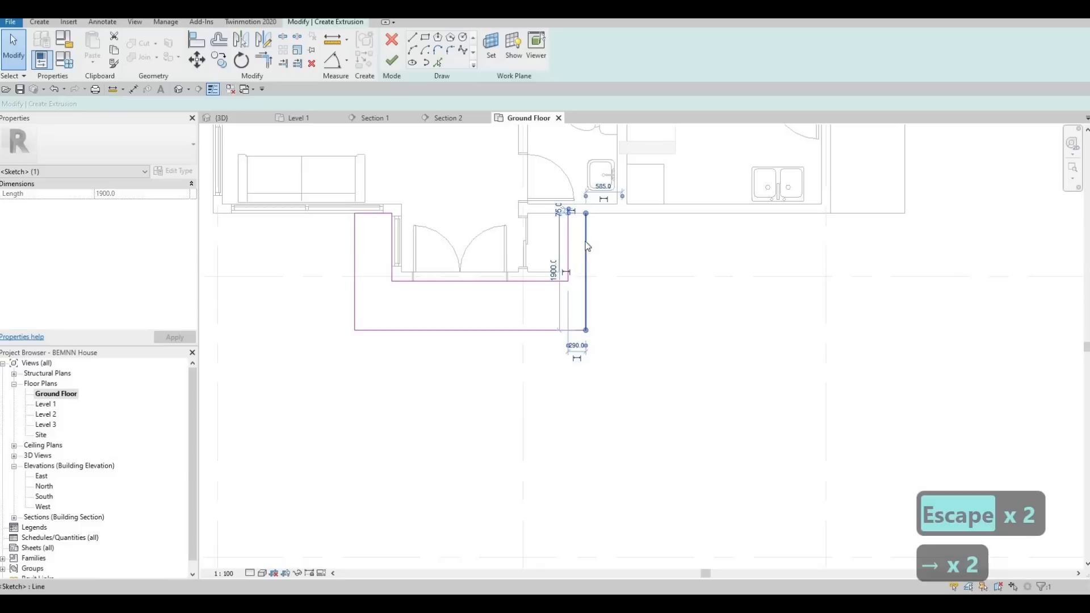
{"action": "key", "text": "Escape"}
{"action": "key", "text": "Escape"}
Close the sketch's open end along the house wall right of the entrance and finish the extrusion sketch.
{"action": "scroll", "coordinate": [485, 278], "scroll_direction": "up", "scroll_amount": 1}
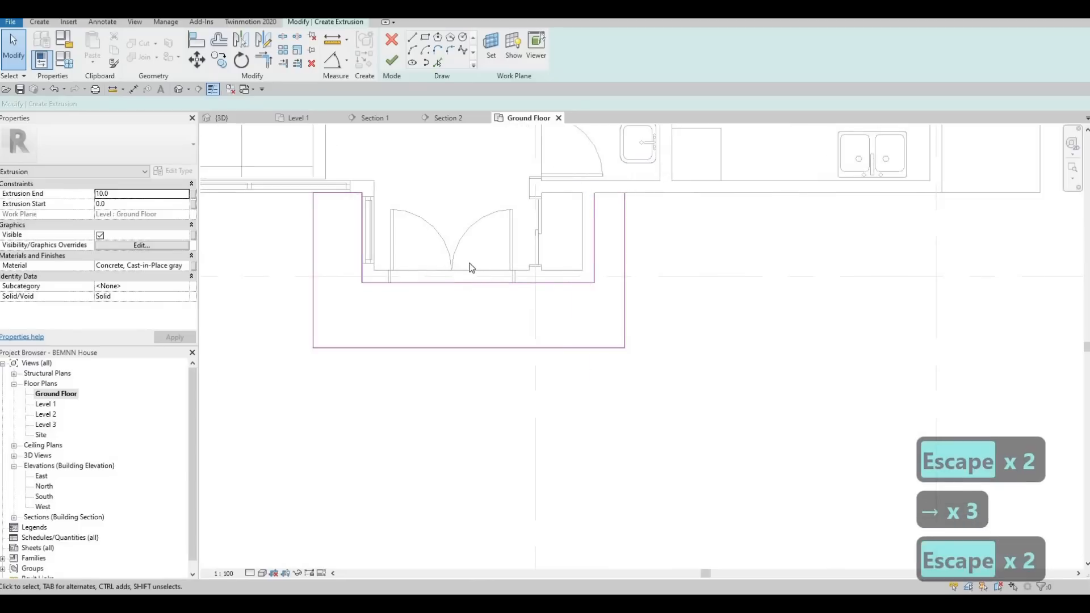
{"action": "middle_click_drag", "start_coordinate": [441, 311], "coordinate": [440, 300]}
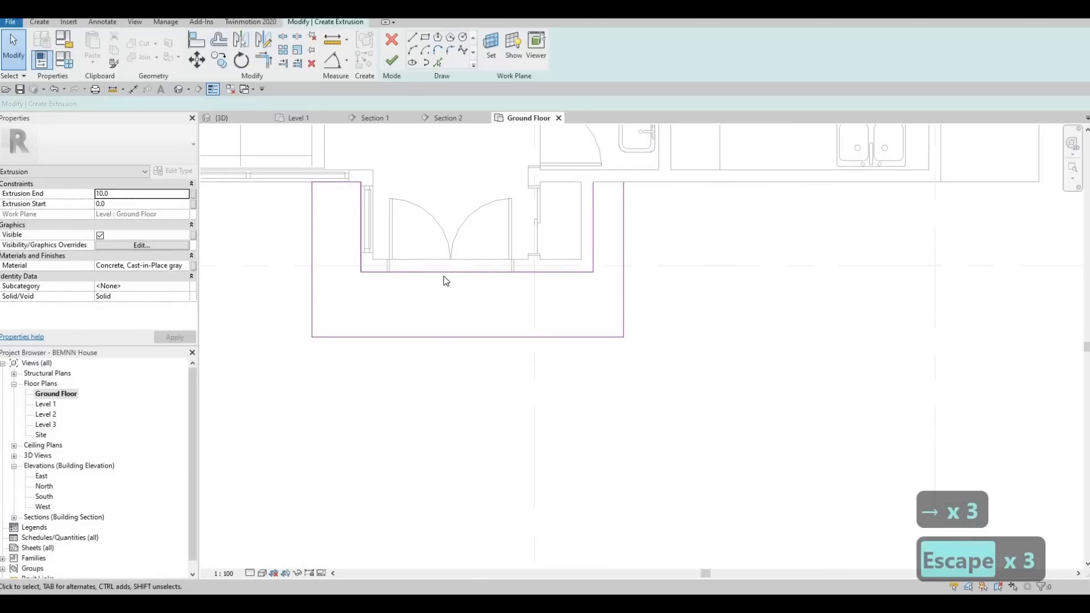
{"action": "scroll", "coordinate": [400, 268], "scroll_direction": "up", "scroll_amount": 2}
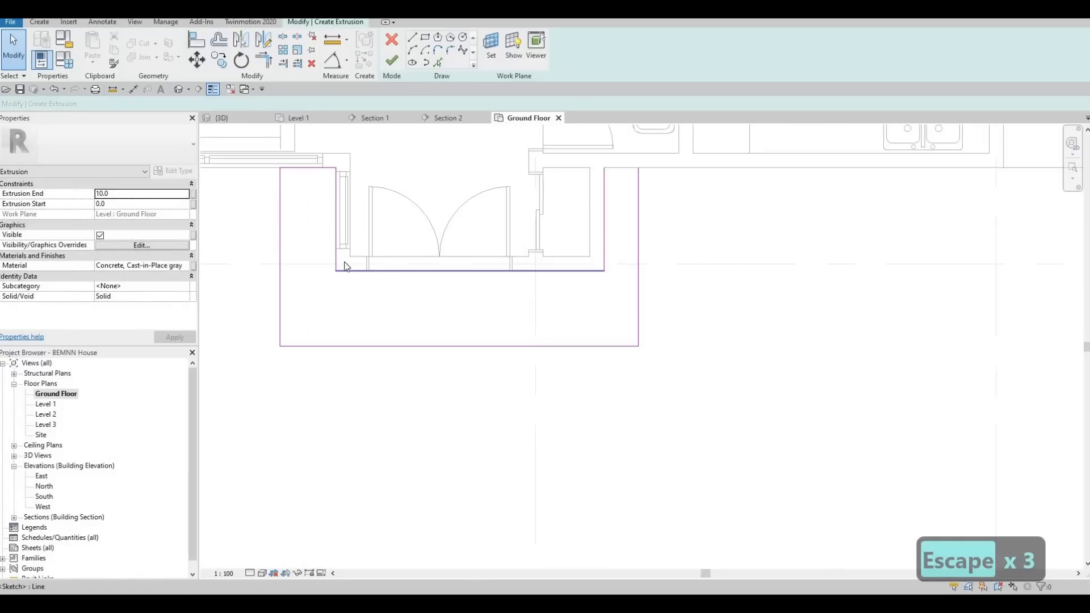
{"action": "scroll", "coordinate": [346, 266], "scroll_direction": "down", "scroll_amount": 2}
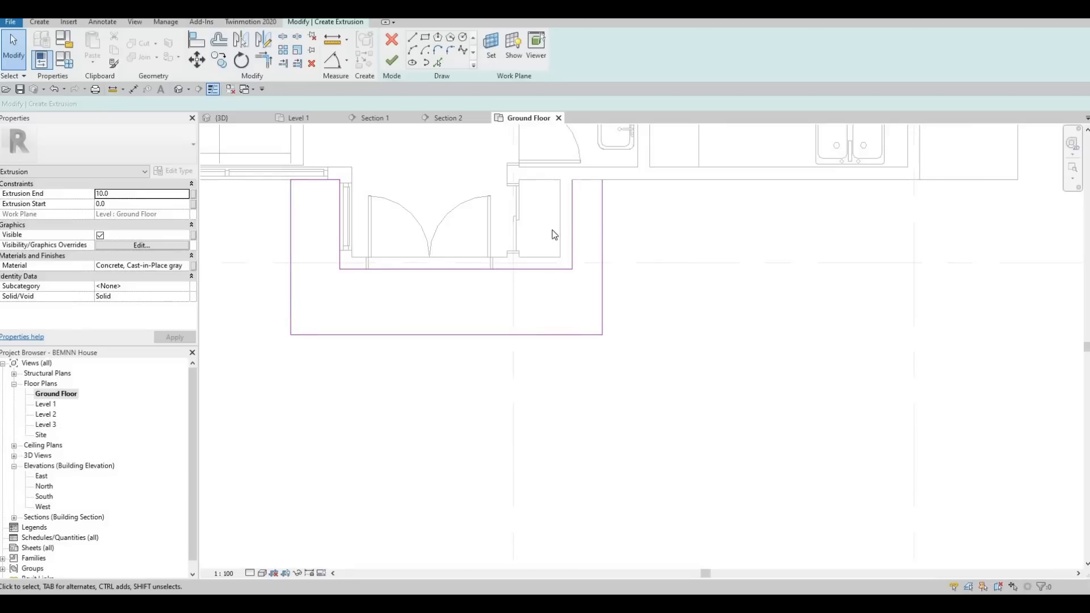
{"action": "left_click", "coordinate": [395, 62]}
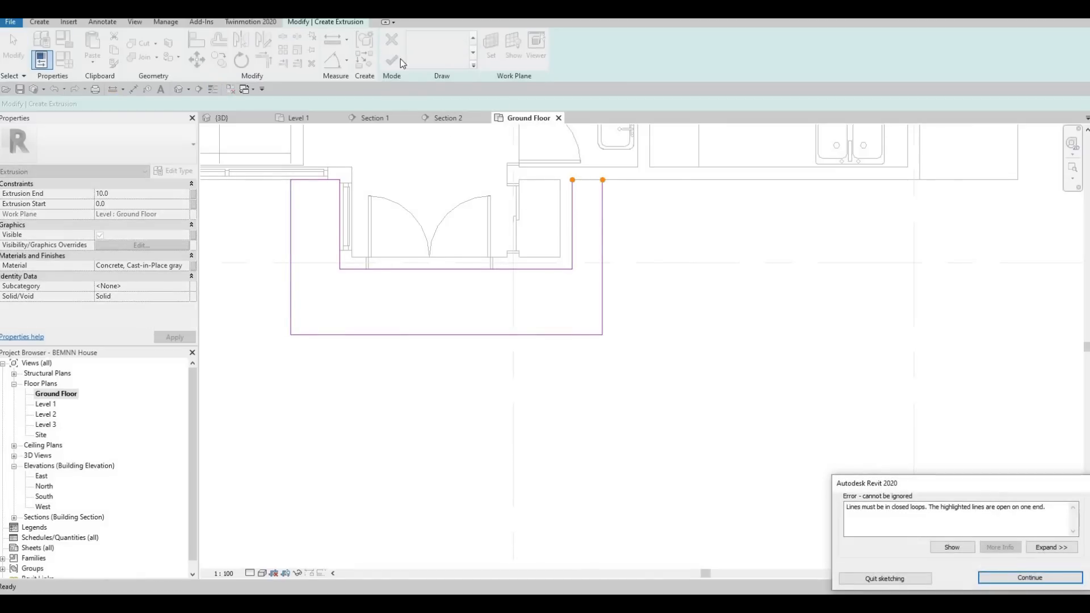
{"action": "key", "text": "Escape"}
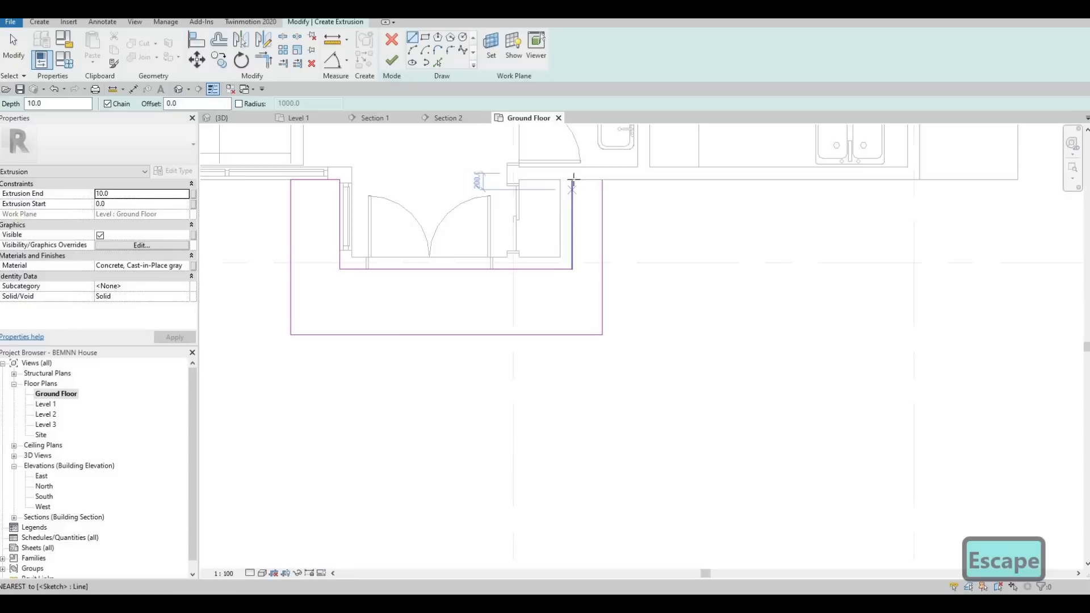
{"action": "left_click", "coordinate": [572, 179]}
{"action": "key", "text": "Escape"}
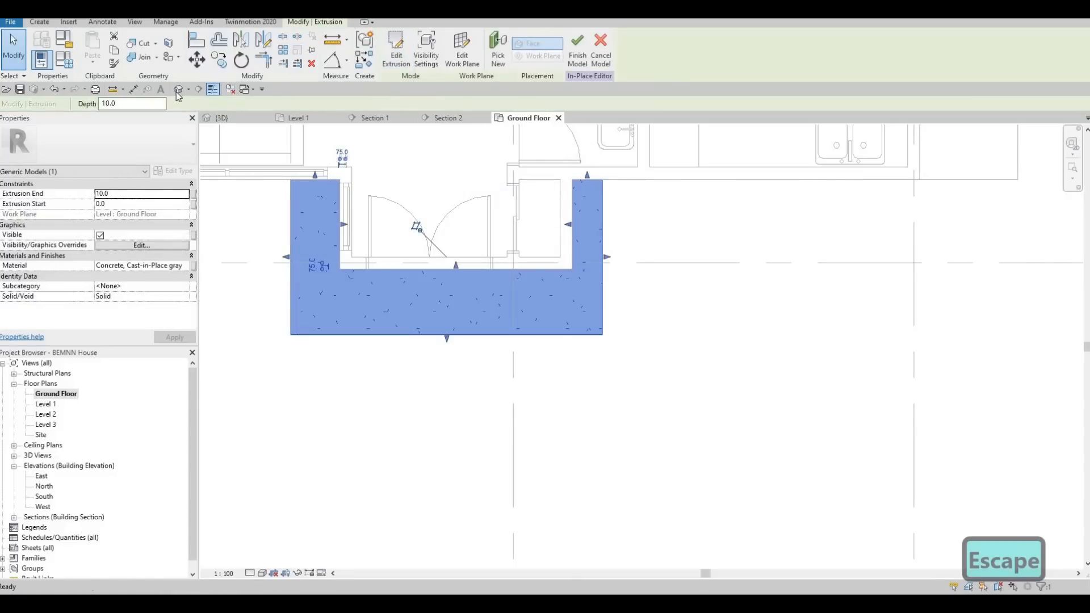
{"action": "left_click", "coordinate": [438, 284]}
{"action": "middle_click_drag", "start_coordinate": [367, 283], "coordinate": [362, 292], "text": "shift"}
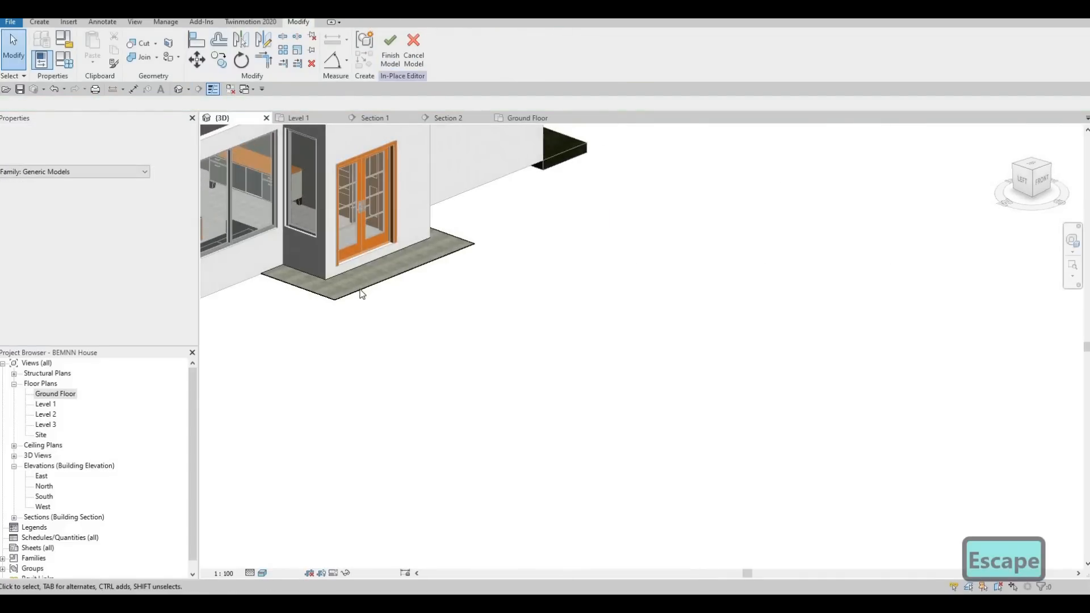
Stretch the flat entrance slab extrusion upward to a depth of about 134 mm.
{"action": "left_click", "coordinate": [395, 256]}
{"action": "scroll", "coordinate": [376, 247], "scroll_direction": "up", "scroll_amount": 2}
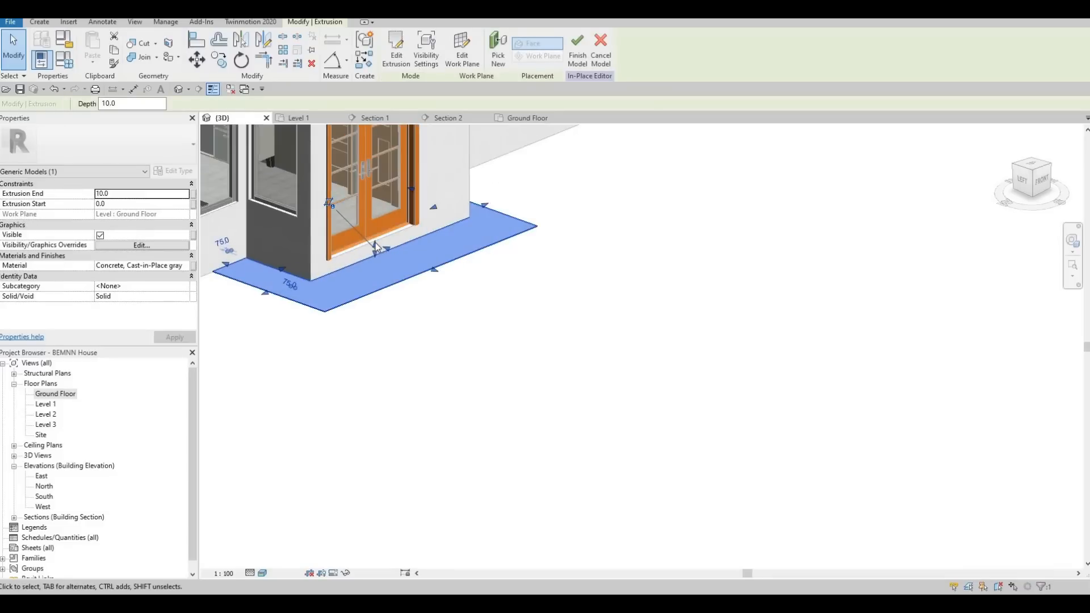
{"action": "left_click_drag", "start_coordinate": [375, 240], "coordinate": [436, 312]}
{"action": "key", "text": "Escape"}
{"action": "middle_click_drag", "start_coordinate": [400, 284], "coordinate": [363, 268], "text": "shift"}
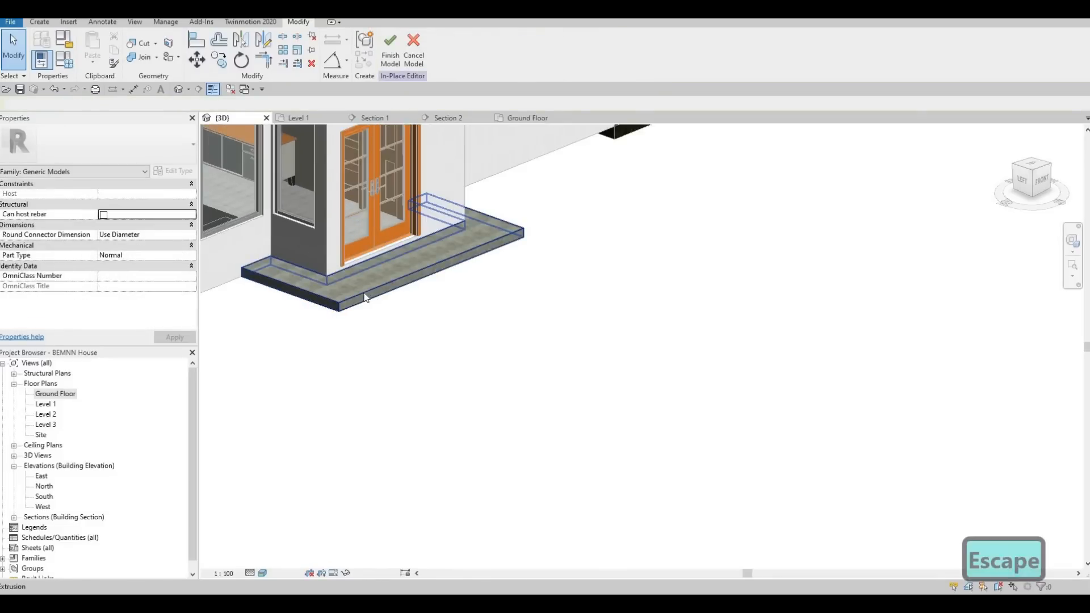
Lower the entrance slab's extrusion end to about 81 mm and extend its front edge outward.
{"action": "scroll", "coordinate": [373, 261], "scroll_direction": "up", "scroll_amount": 2}
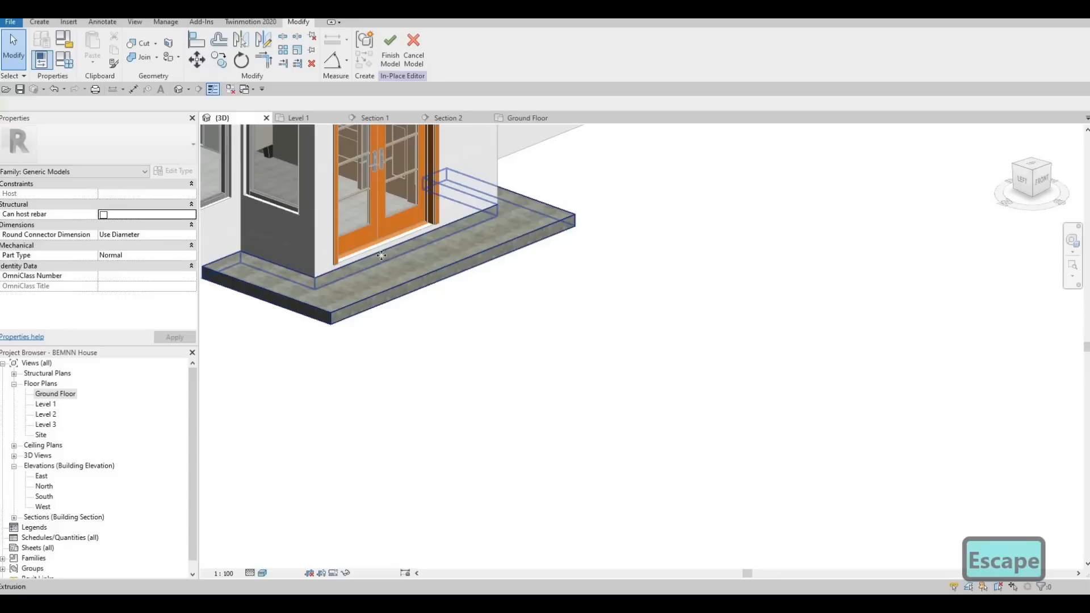
{"action": "left_click", "coordinate": [388, 246]}
{"action": "scroll", "coordinate": [390, 242], "scroll_direction": "up", "scroll_amount": 1}
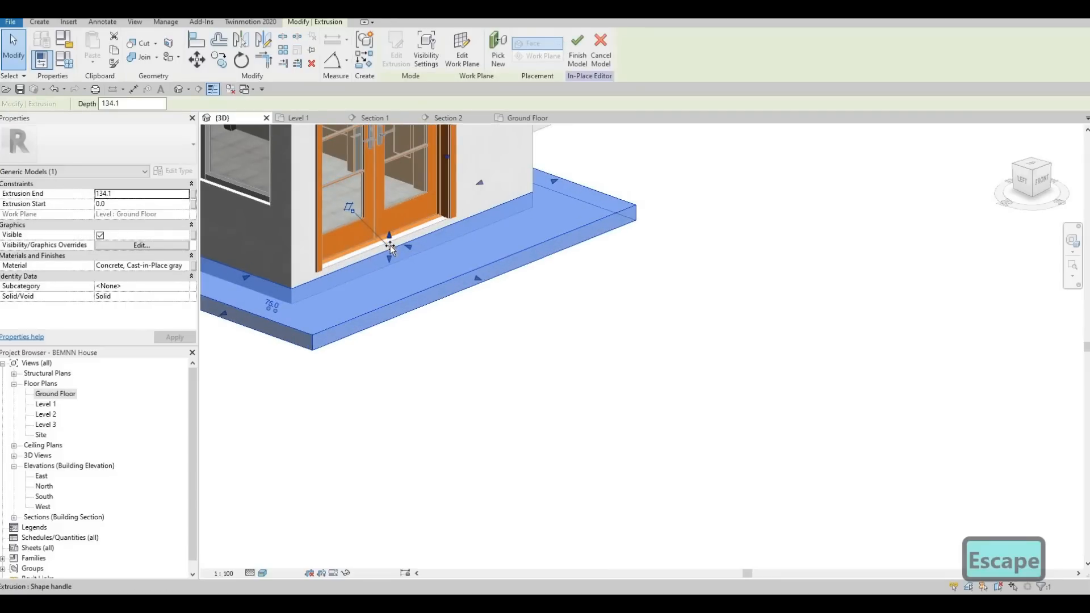
{"action": "left_click_drag", "start_coordinate": [479, 284], "coordinate": [519, 350]}
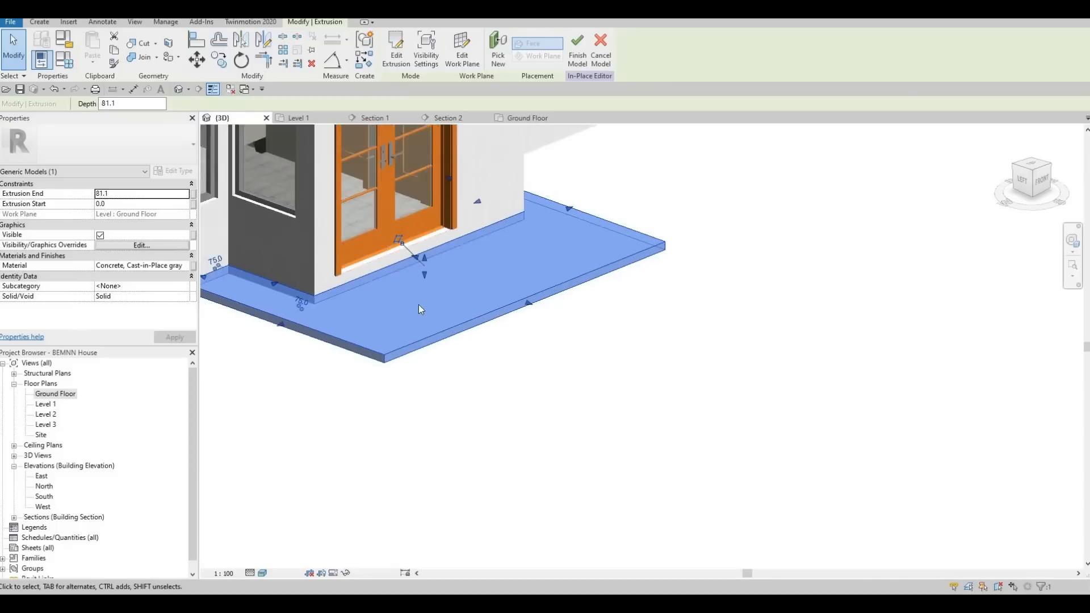
{"action": "scroll", "coordinate": [418, 304], "scroll_direction": "down", "scroll_amount": 3}
{"action": "key", "text": "Escape"}
{"action": "key", "text": "Escape"}
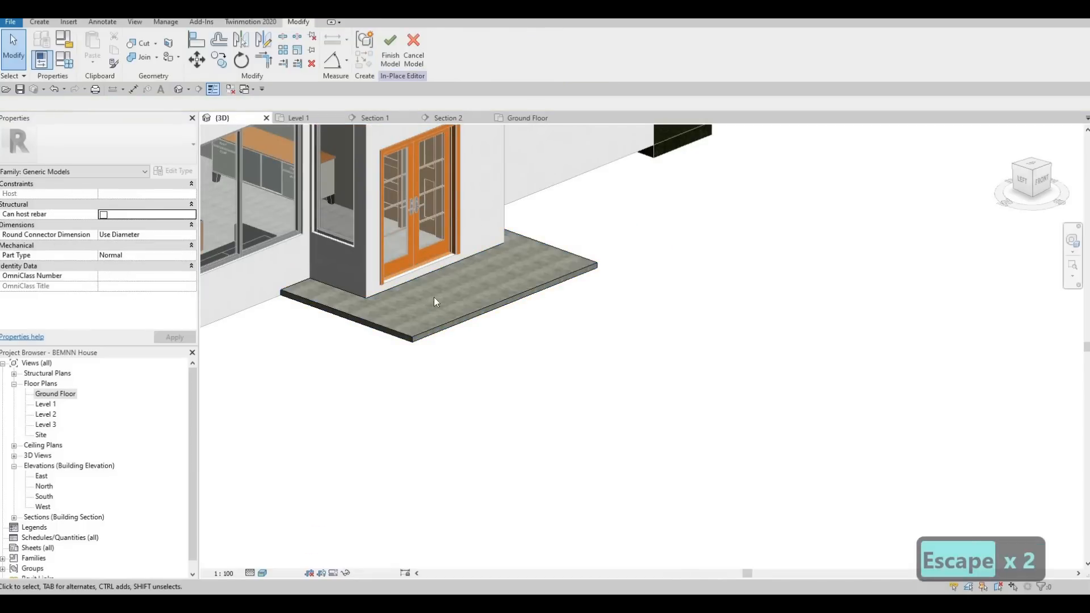
Pull the entrance slab's front edge slightly further away from the house.
{"action": "middle_click_drag", "start_coordinate": [294, 303], "coordinate": [458, 314]}
{"action": "left_click", "coordinate": [477, 314]}
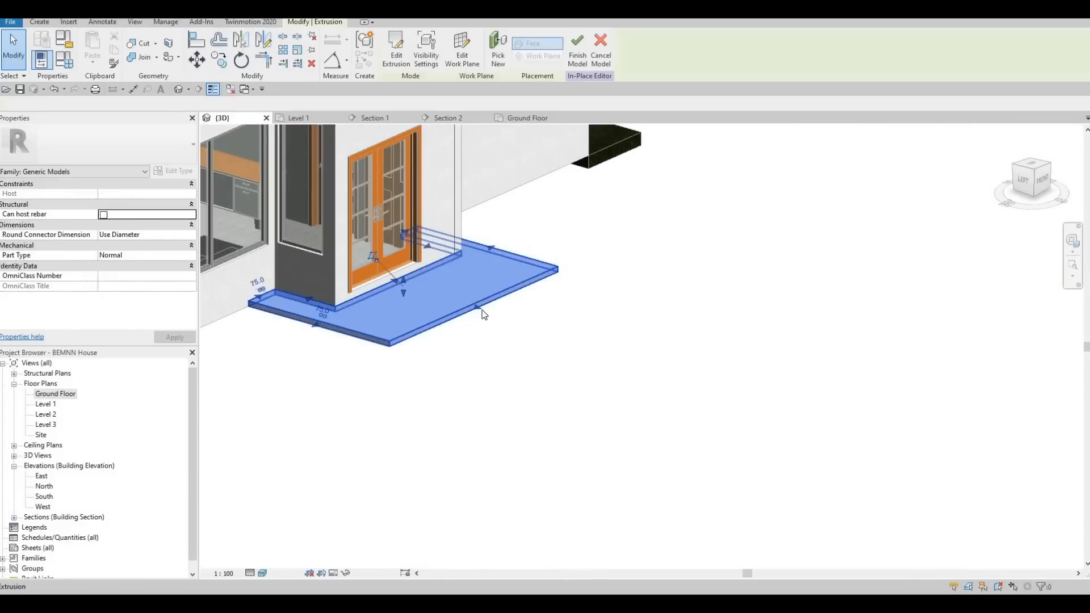
{"action": "left_click_drag", "start_coordinate": [485, 317], "coordinate": [513, 322]}
{"action": "key", "text": "Escape"}
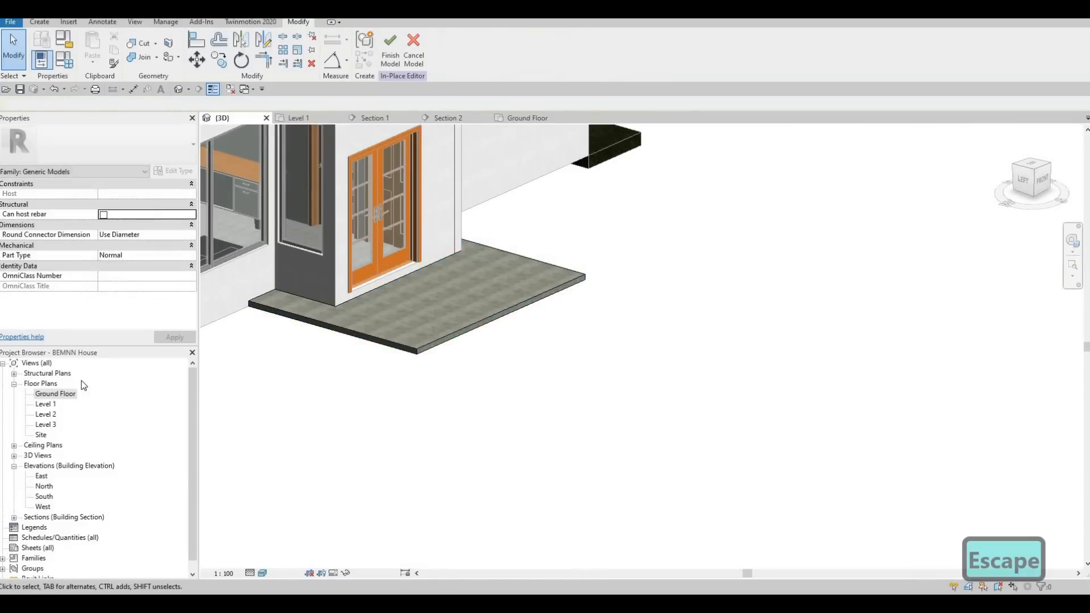
Start a second extrusion in the Ground Floor plan, tracing the entrance projection's front and right faces and the adjoining house wall edges.
{"action": "double_click", "coordinate": [56, 393]}
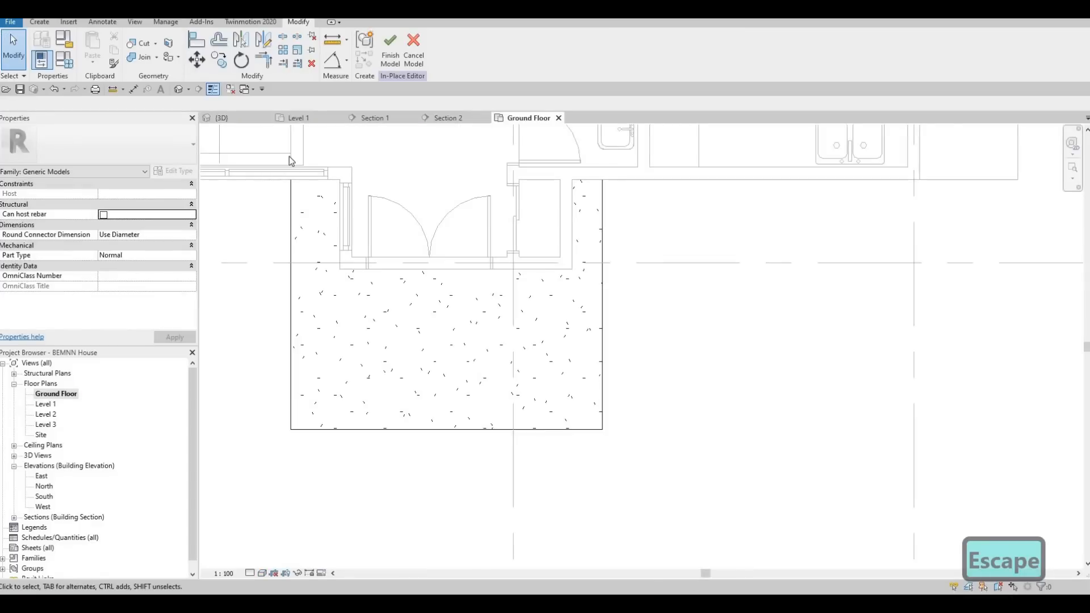
{"action": "scroll", "coordinate": [382, 269], "scroll_direction": "down", "scroll_amount": 2}
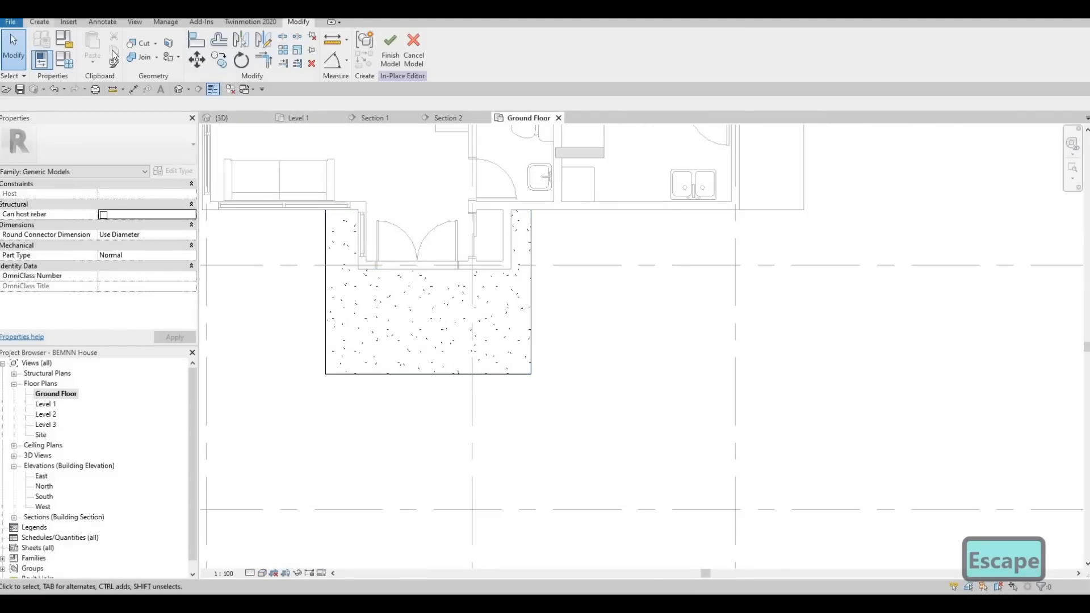
{"action": "left_click", "coordinate": [39, 22]}
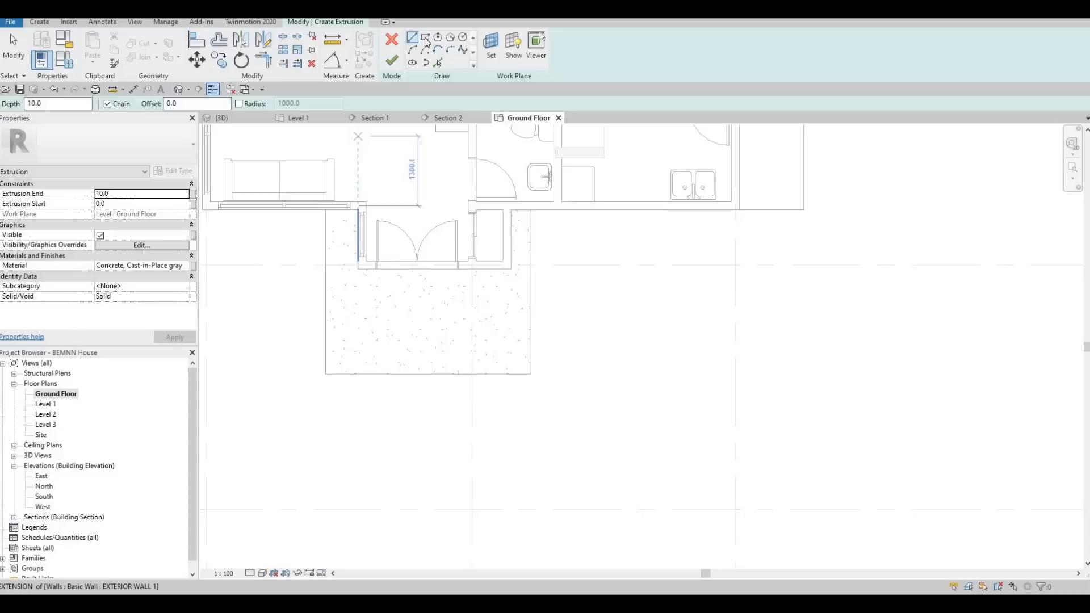
{"action": "left_click", "coordinate": [438, 63]}
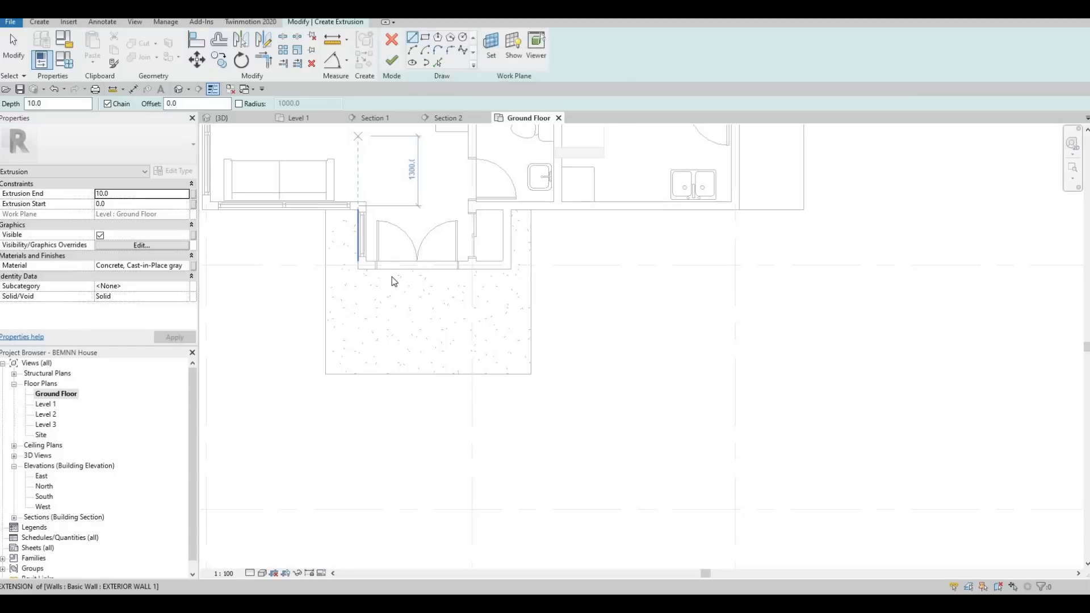
{"action": "scroll", "coordinate": [358, 267], "scroll_direction": "up", "scroll_amount": 3}
{"action": "left_click", "coordinate": [352, 263]}
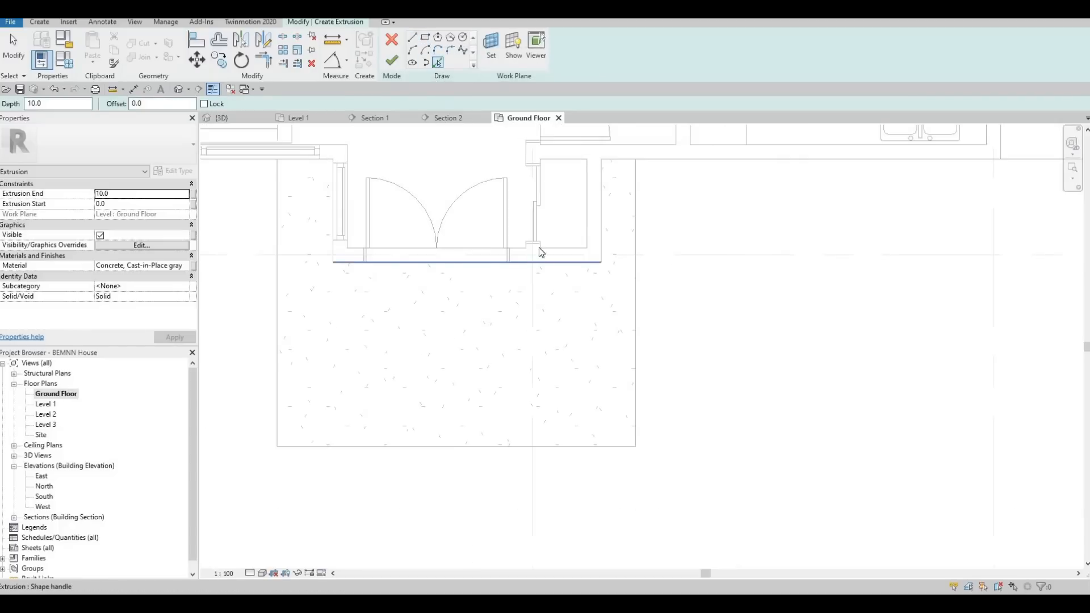
{"action": "left_click", "coordinate": [603, 210]}
{"action": "left_click", "coordinate": [618, 161]}
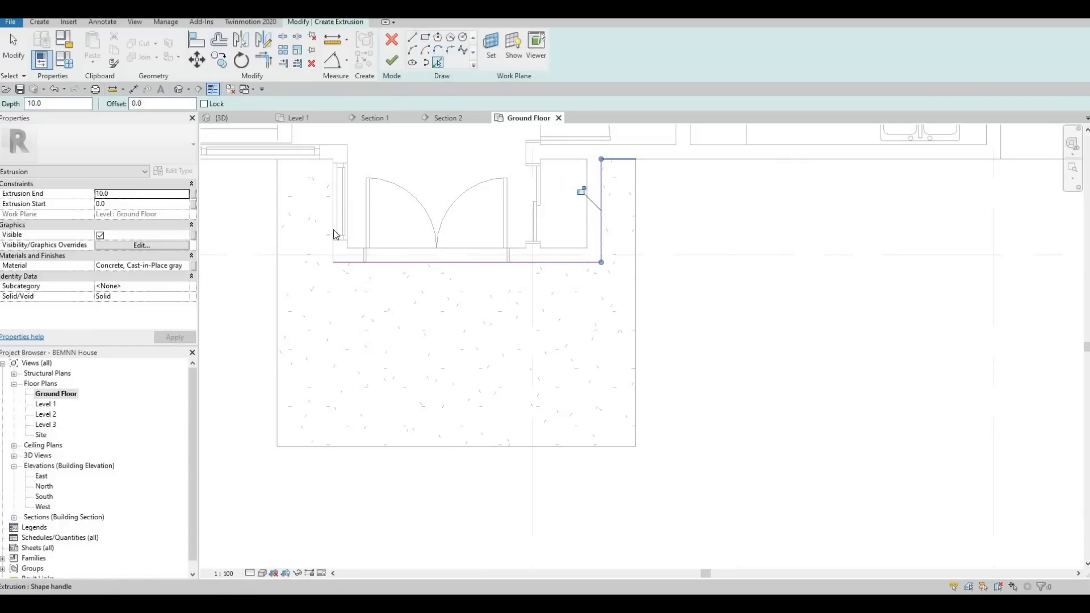
{"action": "left_click", "coordinate": [316, 165]}
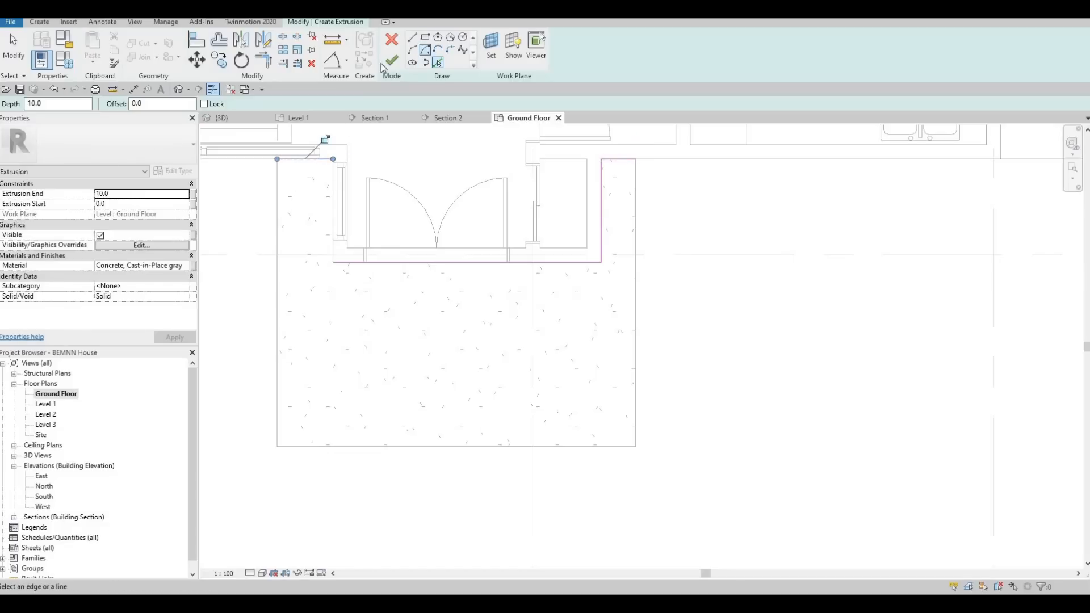
Sketch the upper step's outer outline inside the lower slab, about 3360 mm wide, starting and ending on the house wall.
{"action": "left_click", "coordinate": [303, 160]}
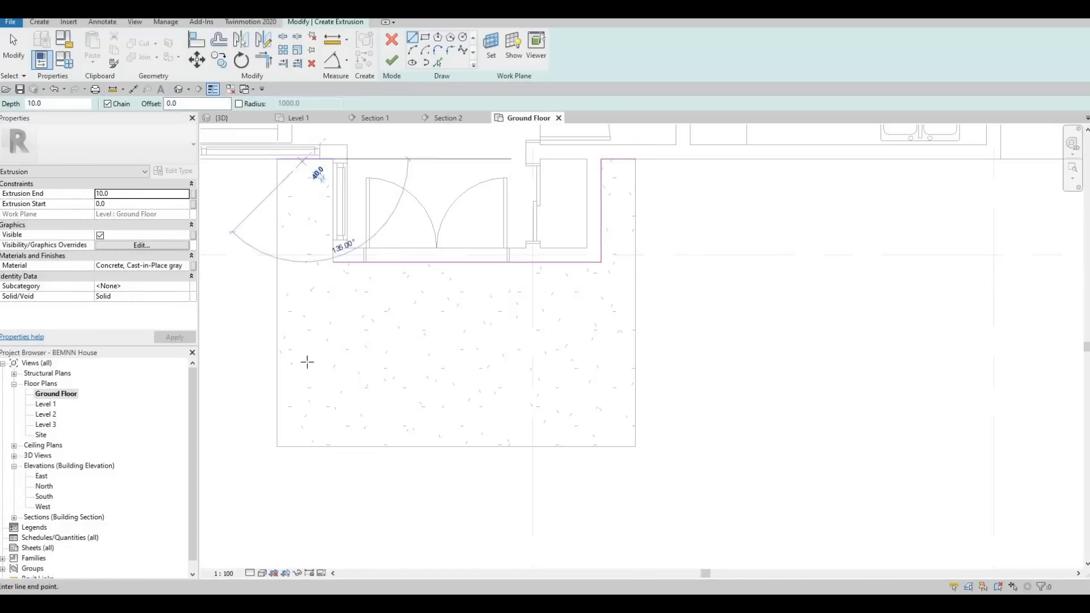
{"action": "left_click", "coordinate": [304, 314]}
{"action": "key", "text": "Escape"}
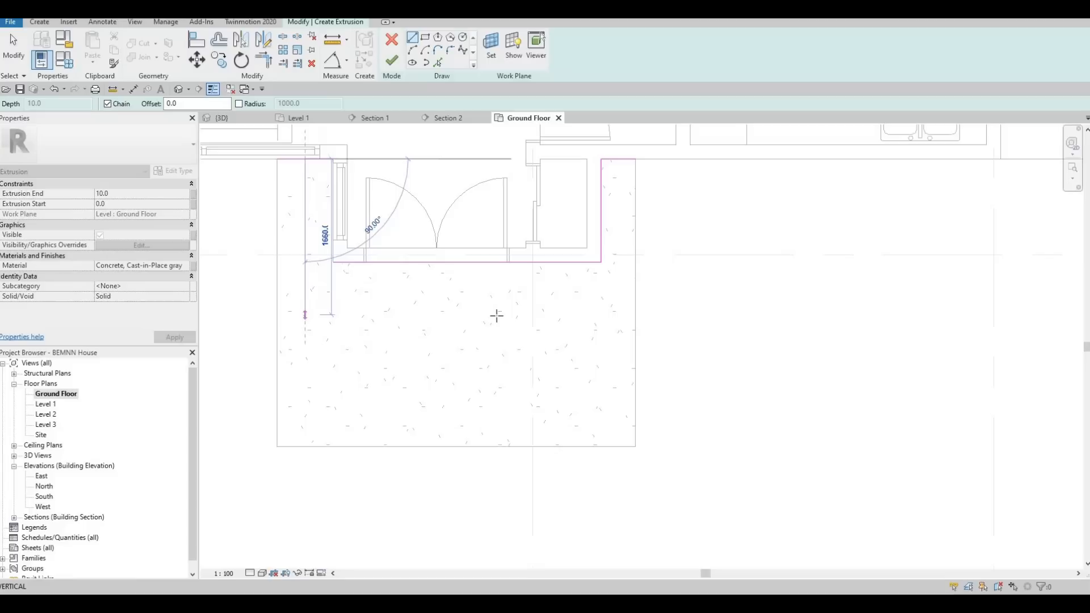
{"action": "left_click", "coordinate": [616, 185]}
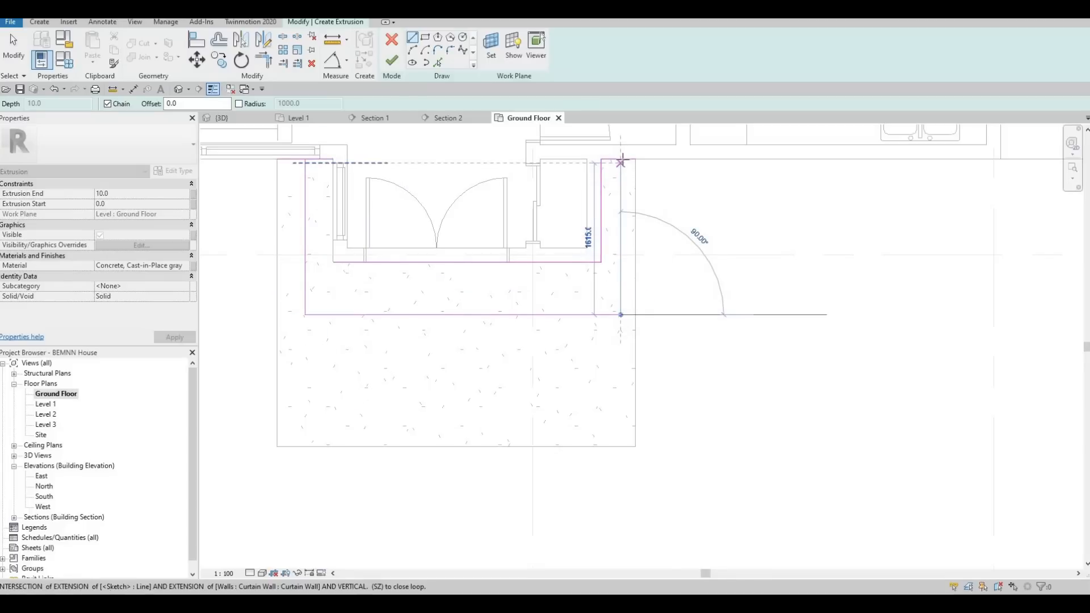
{"action": "left_click", "coordinate": [620, 160]}
{"action": "key", "text": "Escape"}
Close the sketch with the projection's left face and trimmed corners at the house wall, and finish the extrusion.
{"action": "left_click", "coordinate": [438, 63]}
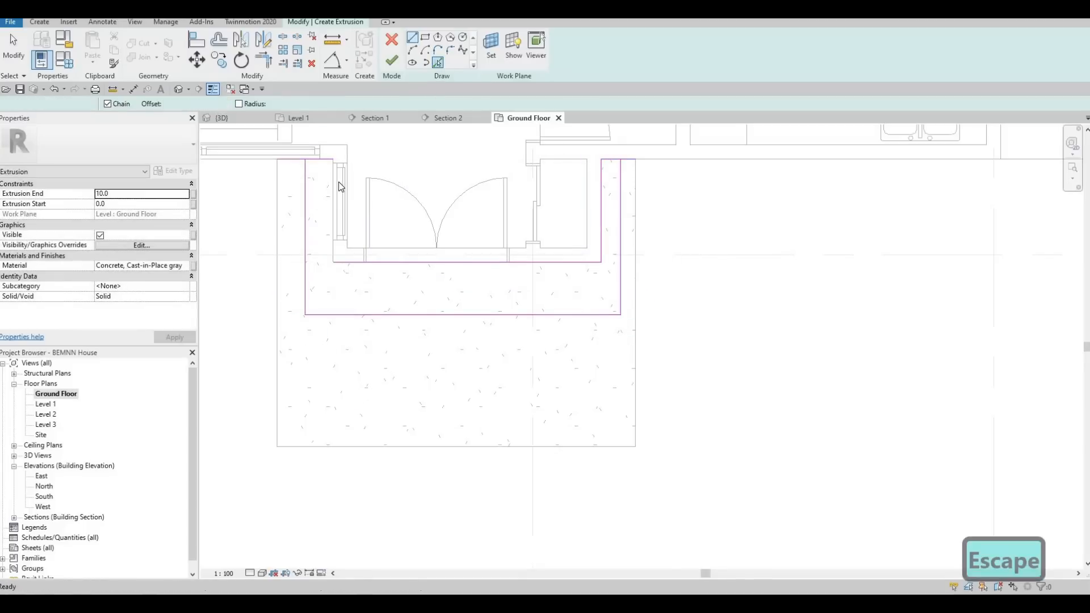
{"action": "key", "text": "Escape"}
{"action": "key", "text": "Escape"}
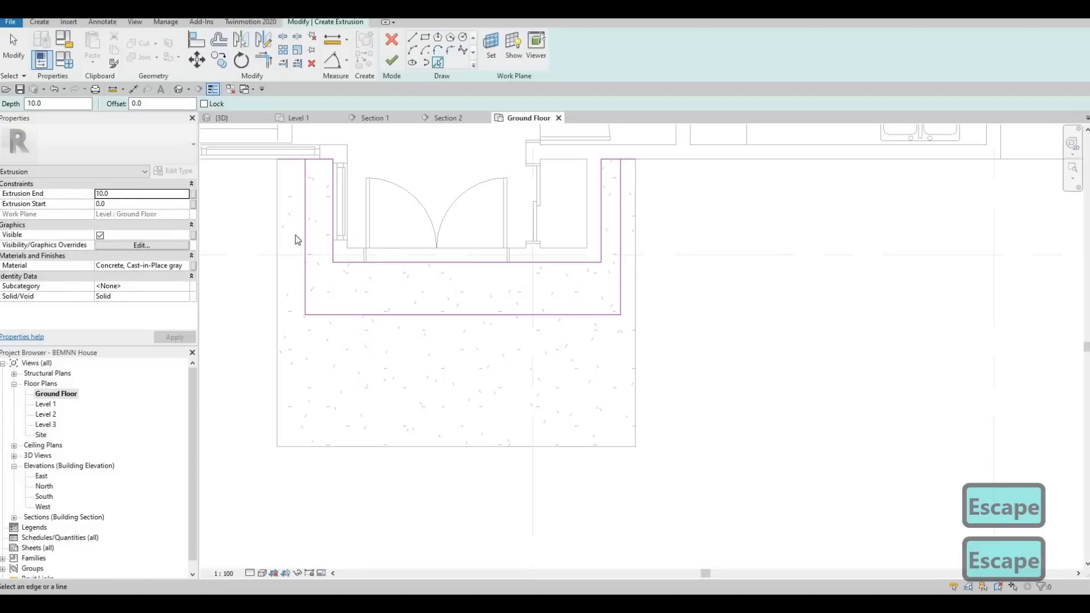
{"action": "key", "text": "t"}
{"action": "key", "text": "r"}
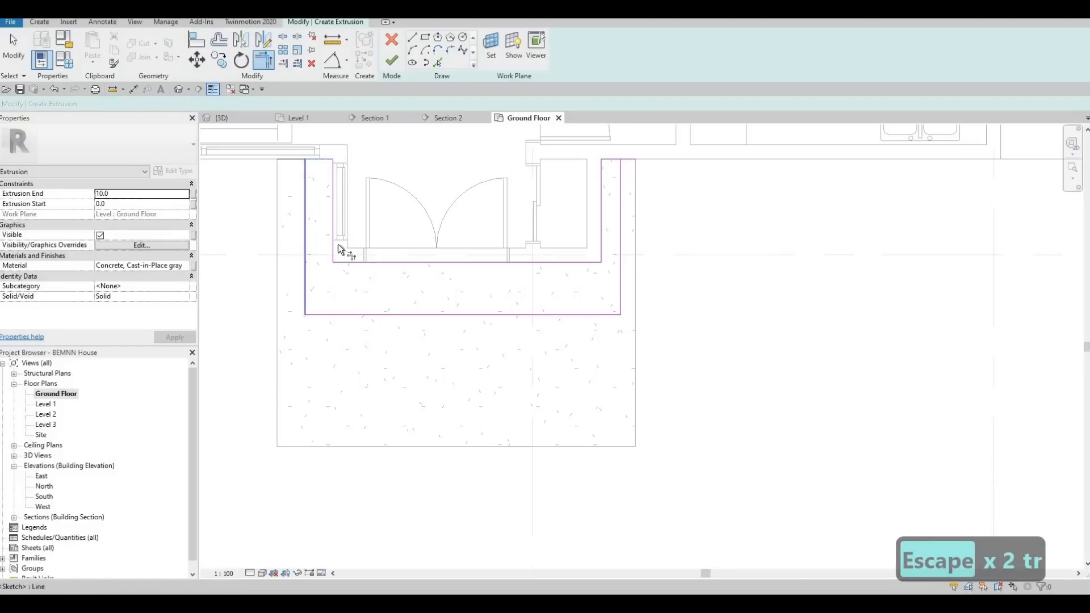
{"action": "left_click", "coordinate": [614, 161]}
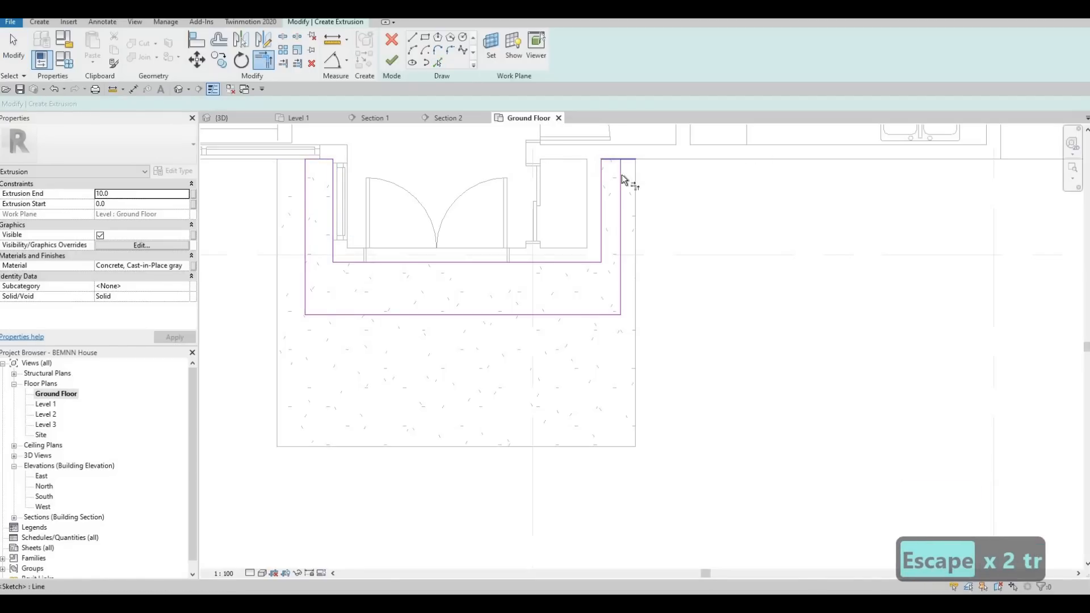
{"action": "left_click", "coordinate": [622, 204]}
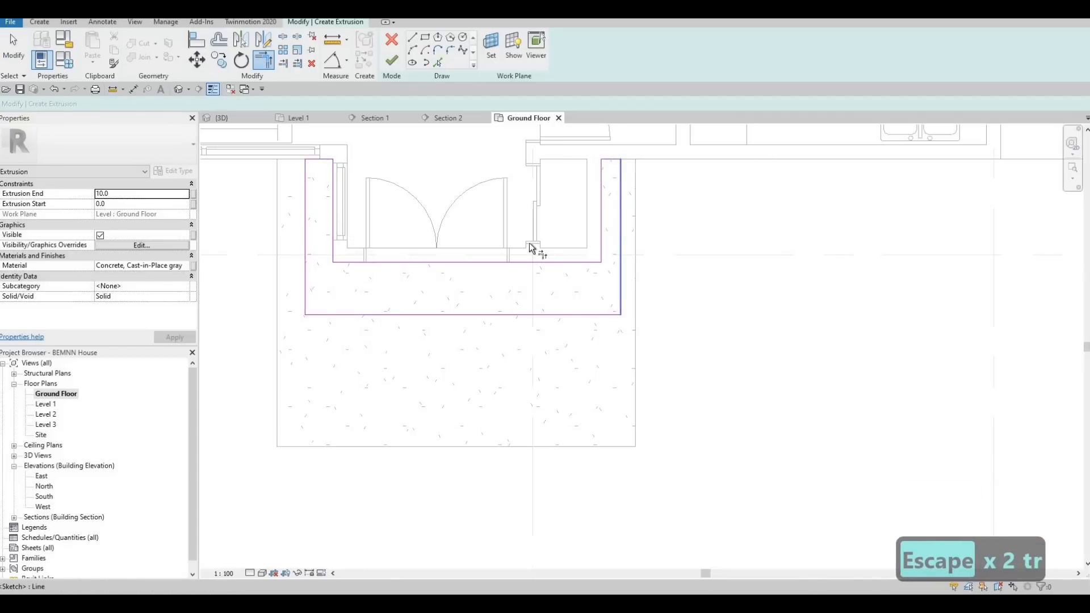
{"action": "left_click", "coordinate": [391, 59]}
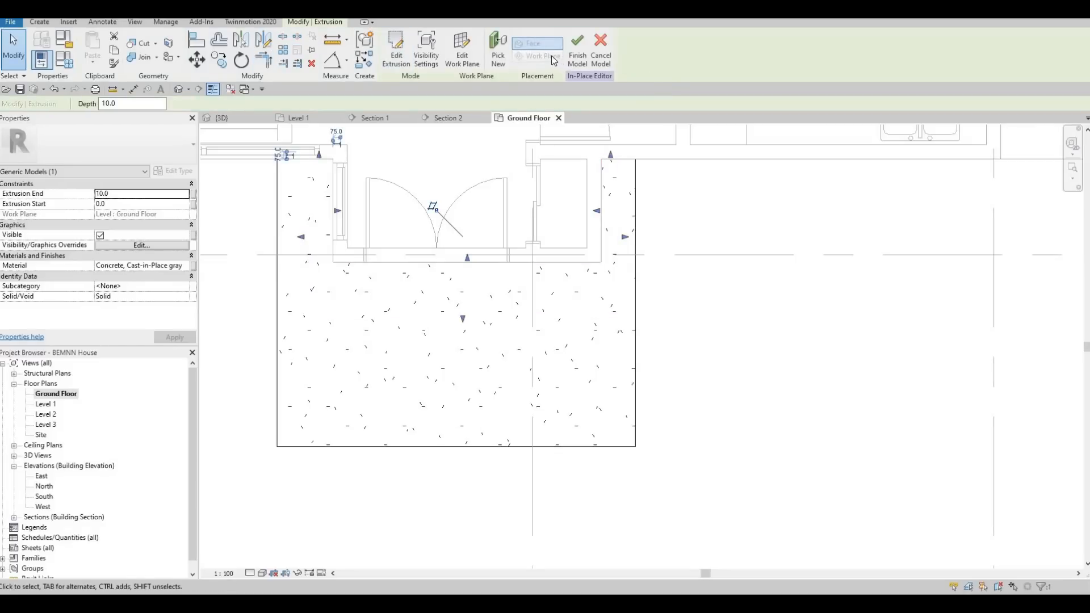
Stretch the upper step's top face in the 3D view to an extrusion end of 200 mm.
{"action": "left_click", "coordinate": [244, 120]}
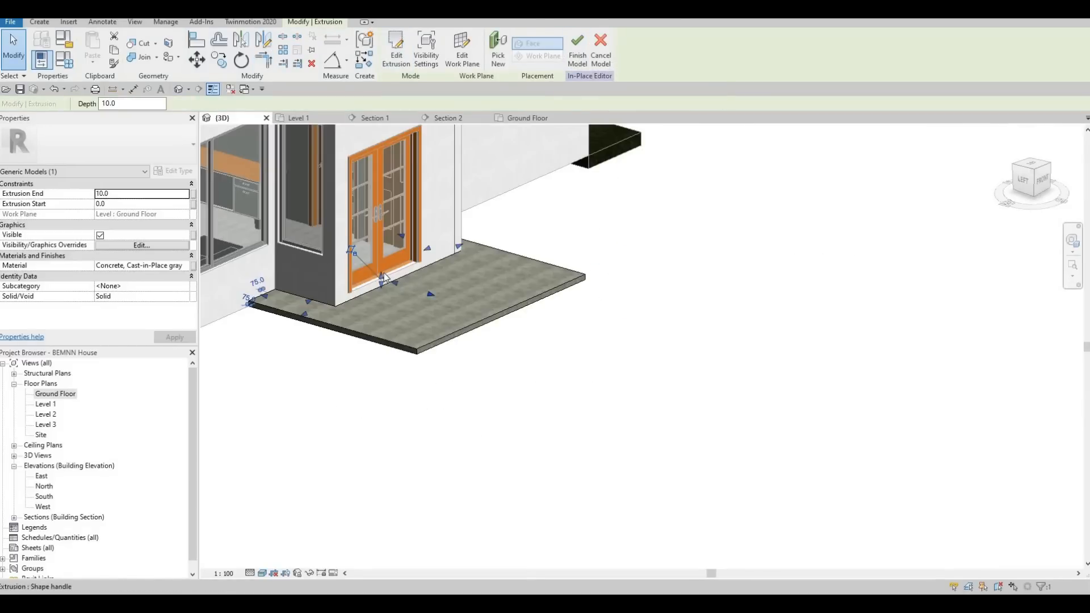
{"action": "mouse_move", "coordinate": [383, 268]}
{"action": "left_mouse_down"}
{"action": "mouse_move", "coordinate": [397, 287]}
{"action": "mouse_move", "coordinate": [384, 270]}
{"action": "left_mouse_up"}
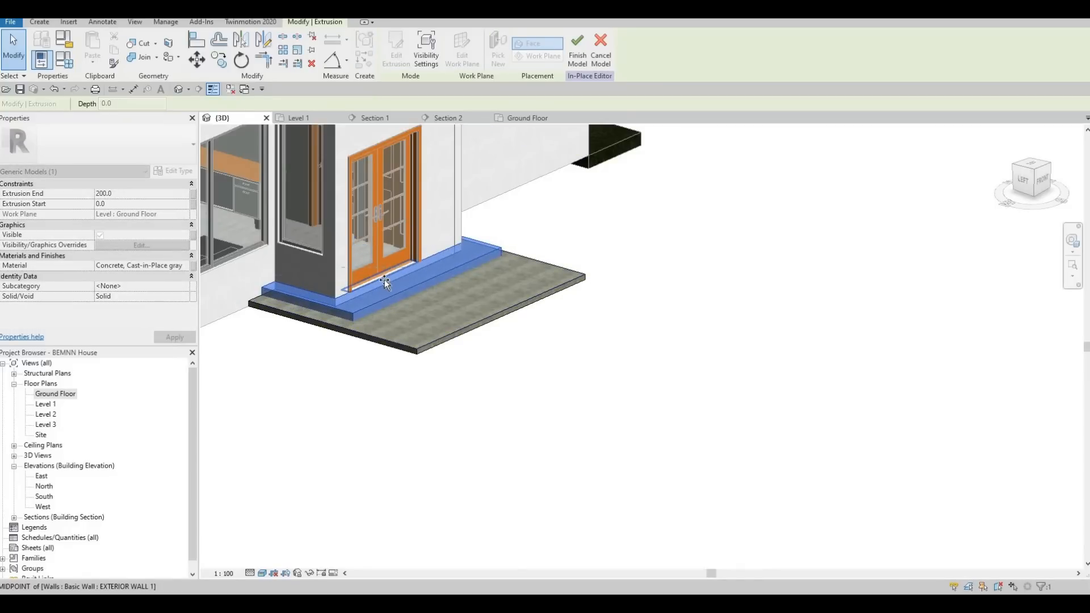
{"action": "left_click", "coordinate": [383, 281]}
{"action": "scroll", "coordinate": [384, 281], "scroll_direction": "up", "scroll_amount": 1}
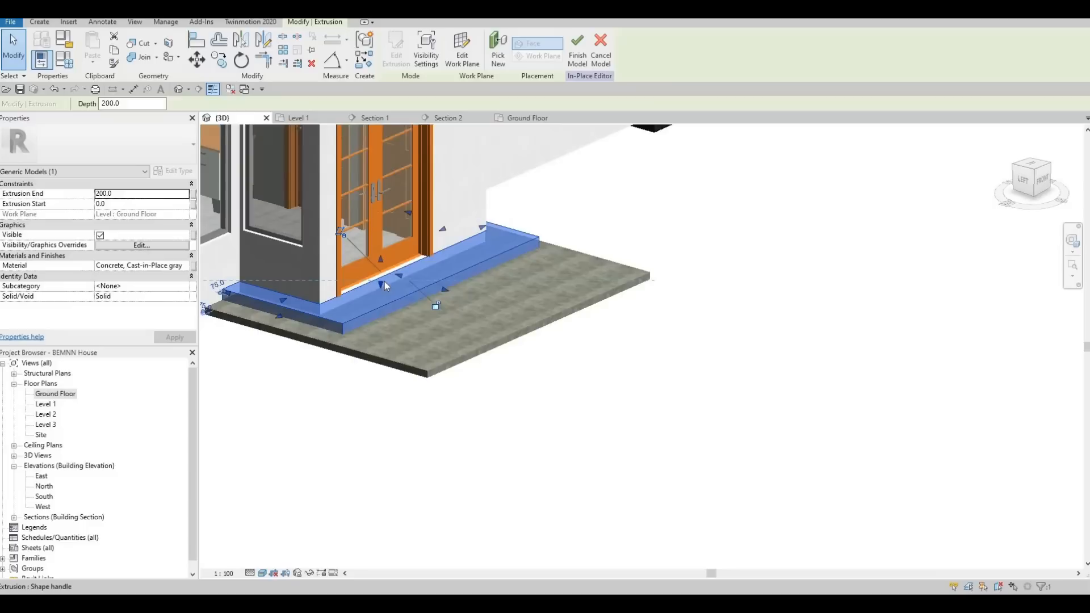
Raise the upper step's extrusion start to 81.1 mm at the lower slab's top, and finish the in-place model.
{"action": "scroll", "coordinate": [383, 284], "scroll_direction": "up", "scroll_amount": 3}
{"action": "left_click_drag", "start_coordinate": [375, 283], "coordinate": [401, 305]}
{"action": "scroll", "coordinate": [394, 288], "scroll_direction": "down", "scroll_amount": 1}
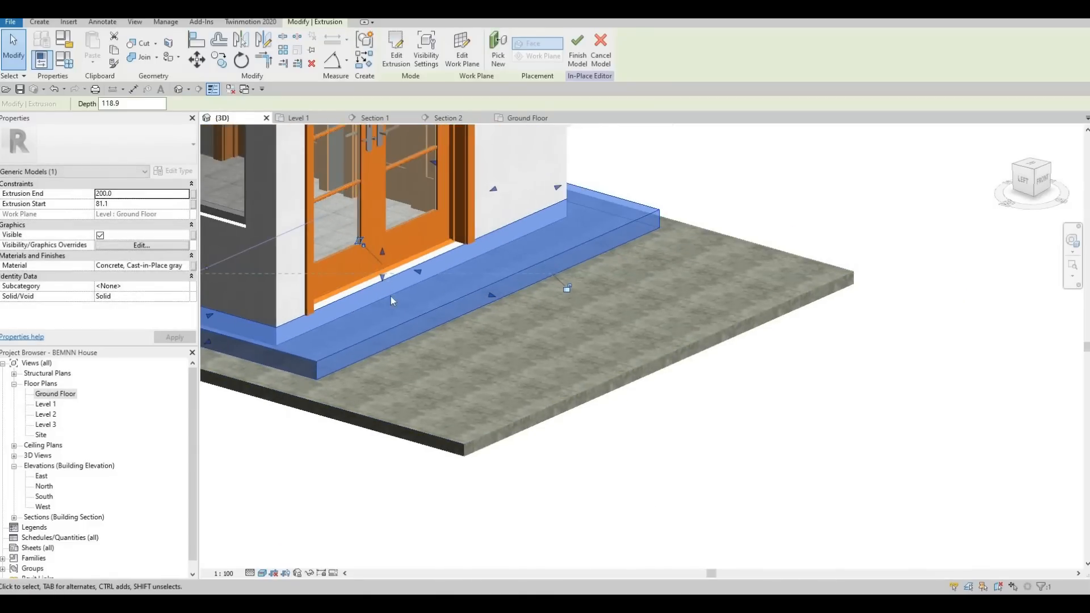
{"action": "key", "text": "Escape"}
{"action": "middle_click_drag", "start_coordinate": [387, 331], "coordinate": [397, 271], "text": "shift"}
{"action": "scroll", "coordinate": [316, 340], "scroll_direction": "down", "scroll_amount": 4}
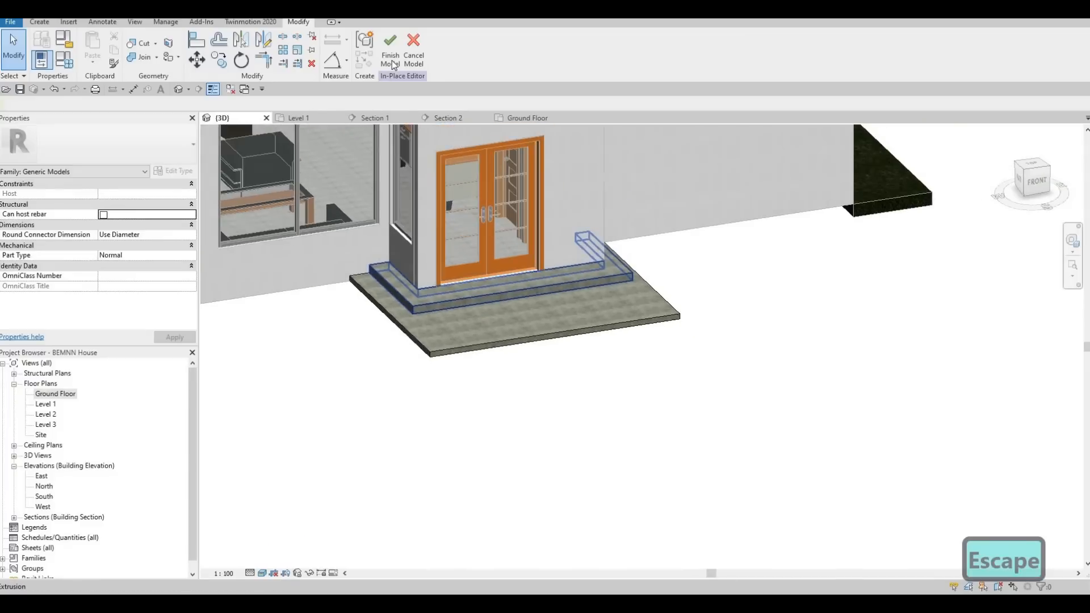
Widen both entrance steps slightly by pulling their left and right side faces outward.
{"action": "scroll", "coordinate": [401, 390], "scroll_direction": "up", "scroll_amount": 3}
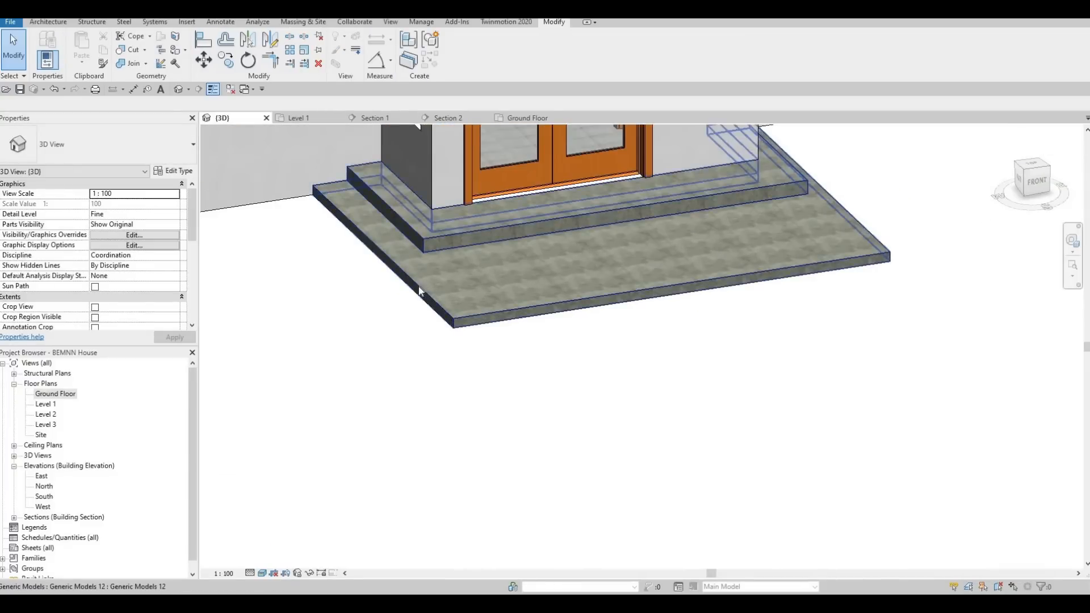
{"action": "left_click", "coordinate": [377, 260]}
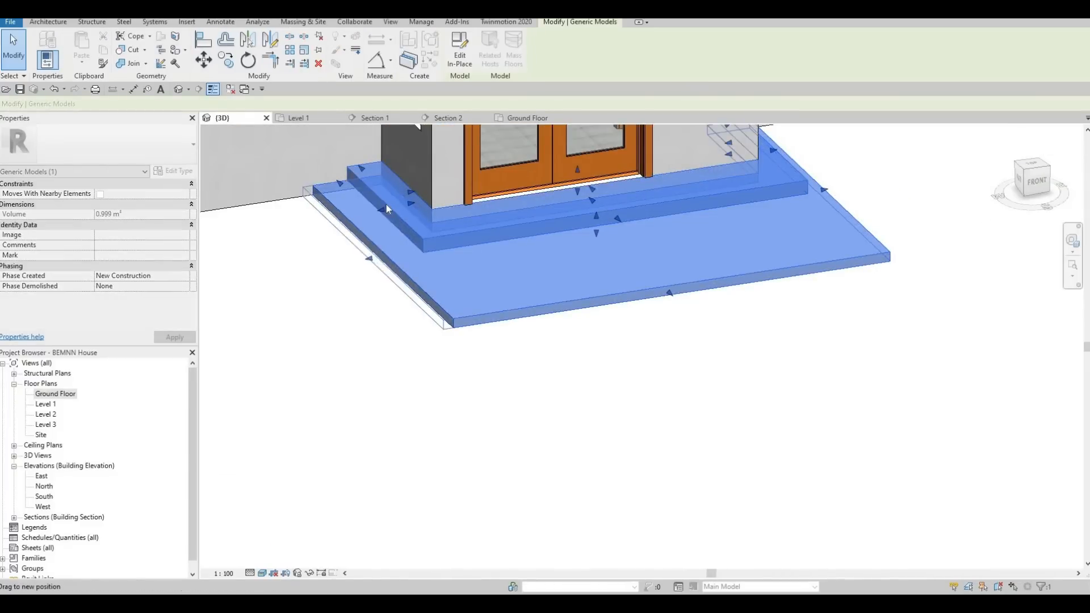
{"action": "left_click_drag", "start_coordinate": [383, 206], "coordinate": [371, 214]}
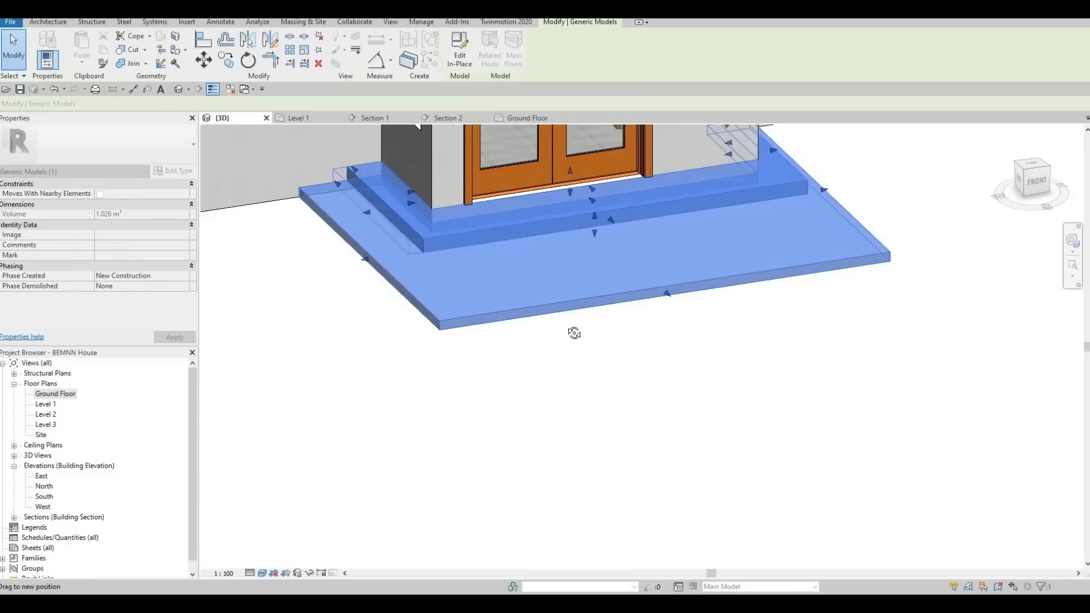
{"action": "middle_click_drag", "start_coordinate": [709, 353], "coordinate": [642, 351], "text": "shift"}
{"action": "left_click_drag", "start_coordinate": [835, 247], "coordinate": [843, 243]}
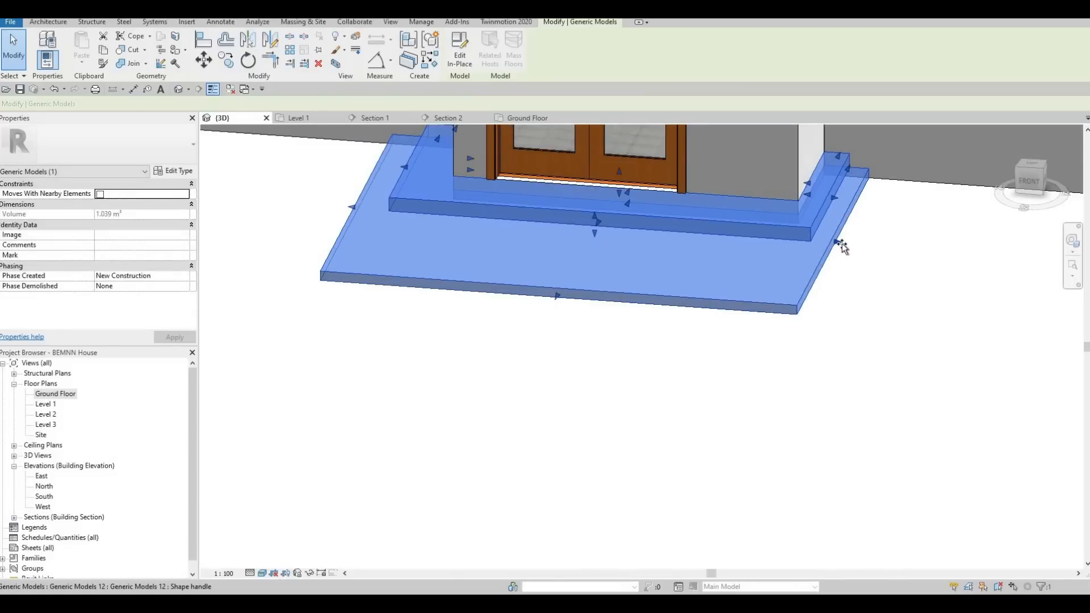
{"action": "left_click_drag", "start_coordinate": [831, 199], "coordinate": [838, 199]}
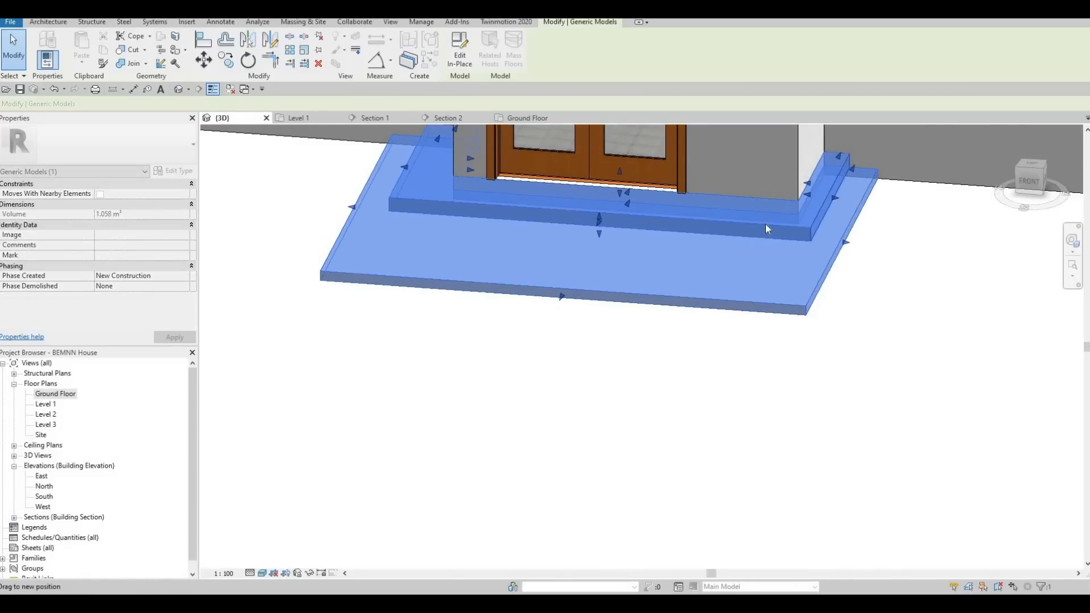
Extend the upper entrance step's front face forward over the lower slab.
{"action": "left_click_drag", "start_coordinate": [600, 227], "coordinate": [533, 329]}
{"action": "key", "text": "Escape"}
{"action": "scroll", "coordinate": [581, 397], "scroll_direction": "down", "scroll_amount": 3}
{"action": "scroll", "coordinate": [715, 380], "scroll_direction": "down", "scroll_amount": 2}
{"action": "middle_click_drag", "start_coordinate": [715, 381], "coordinate": [615, 356], "text": "shift"}
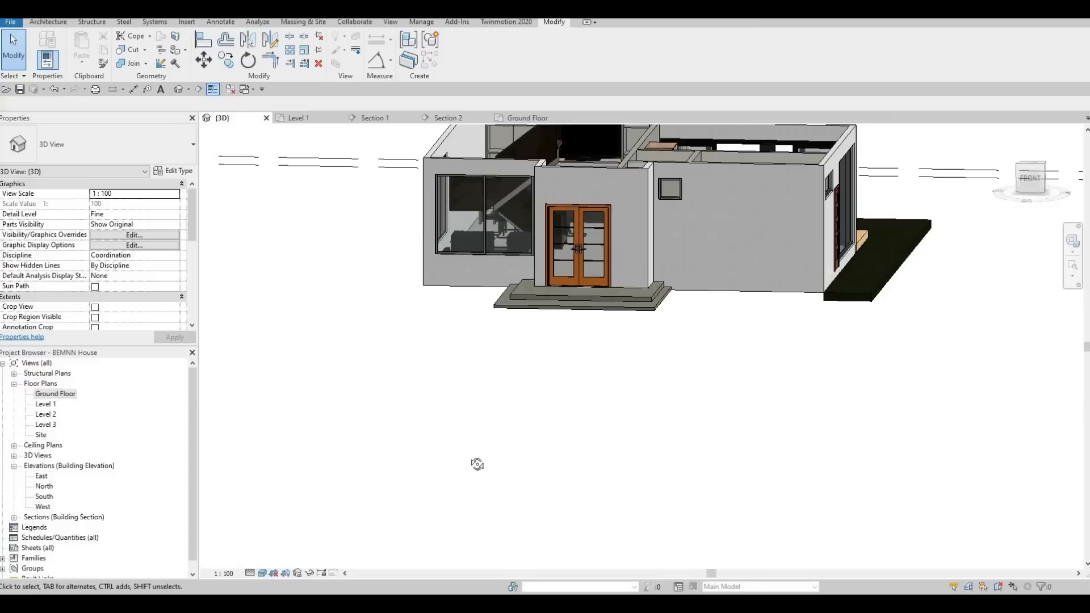
Inspect the house exterior and finished entrance steps in 3D from the side, the front and above.
{"action": "middle_click_drag", "start_coordinate": [477, 464], "coordinate": [650, 476], "text": "shift"}
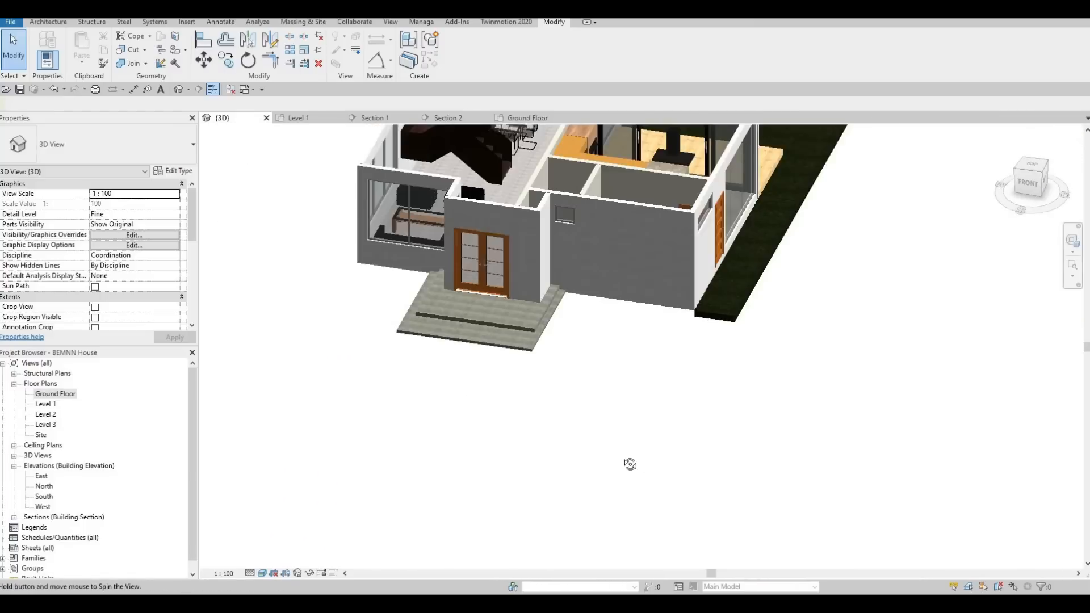
{"action": "middle_click_drag", "start_coordinate": [630, 462], "coordinate": [548, 387], "text": "shift"}
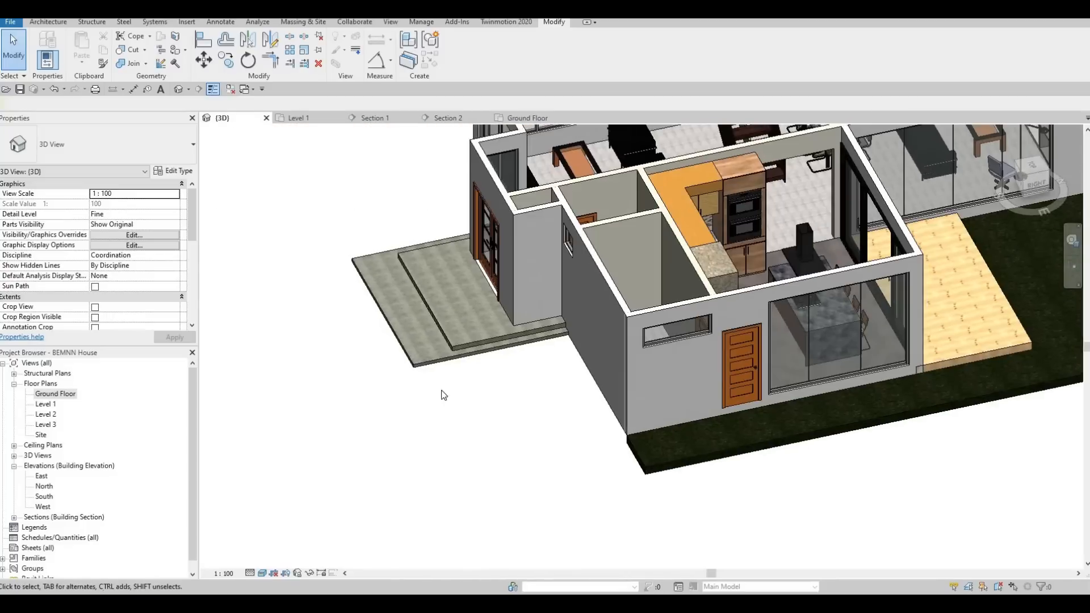
{"action": "middle_click_drag", "start_coordinate": [443, 391], "coordinate": [652, 445], "text": "shift"}
{"action": "scroll", "coordinate": [633, 438], "scroll_direction": "up", "scroll_amount": 3}
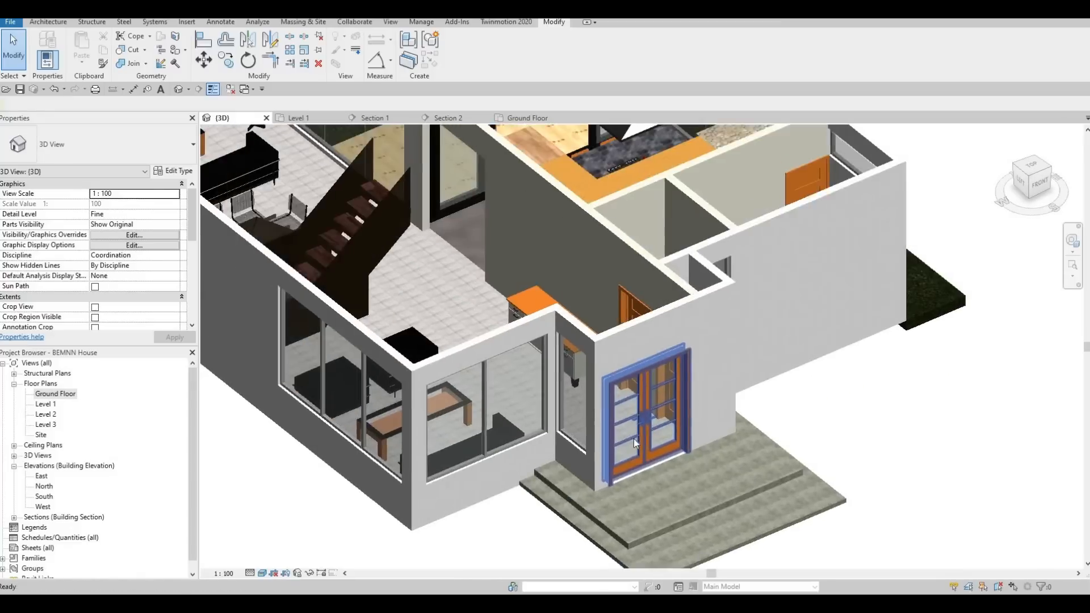
{"action": "scroll", "coordinate": [633, 438], "scroll_direction": "down", "scroll_amount": 3}
{"action": "key", "text": "F1"}
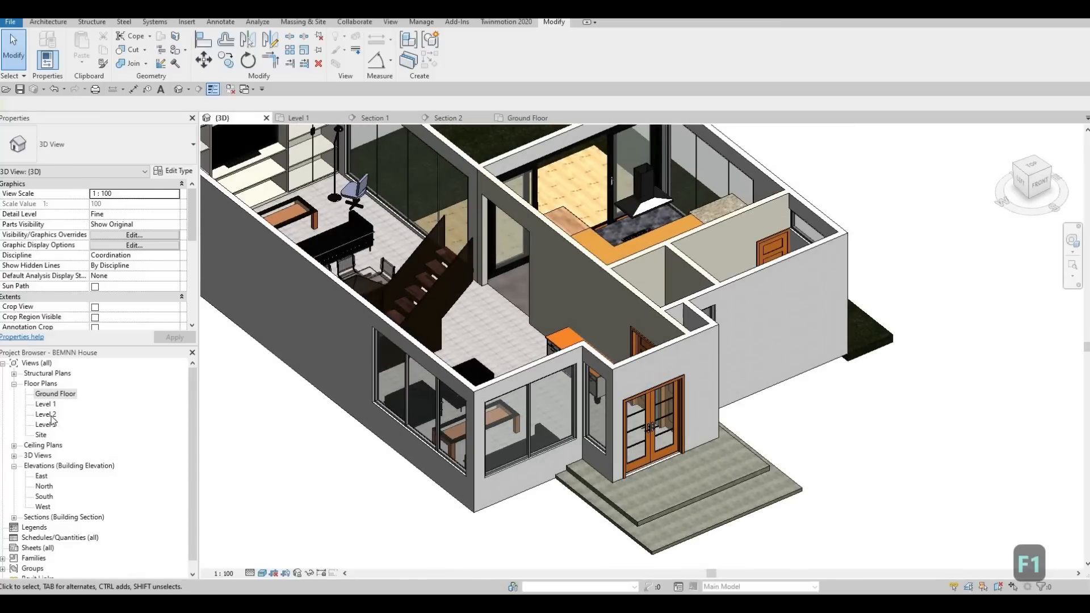
{"action": "left_click", "coordinate": [54, 394]}
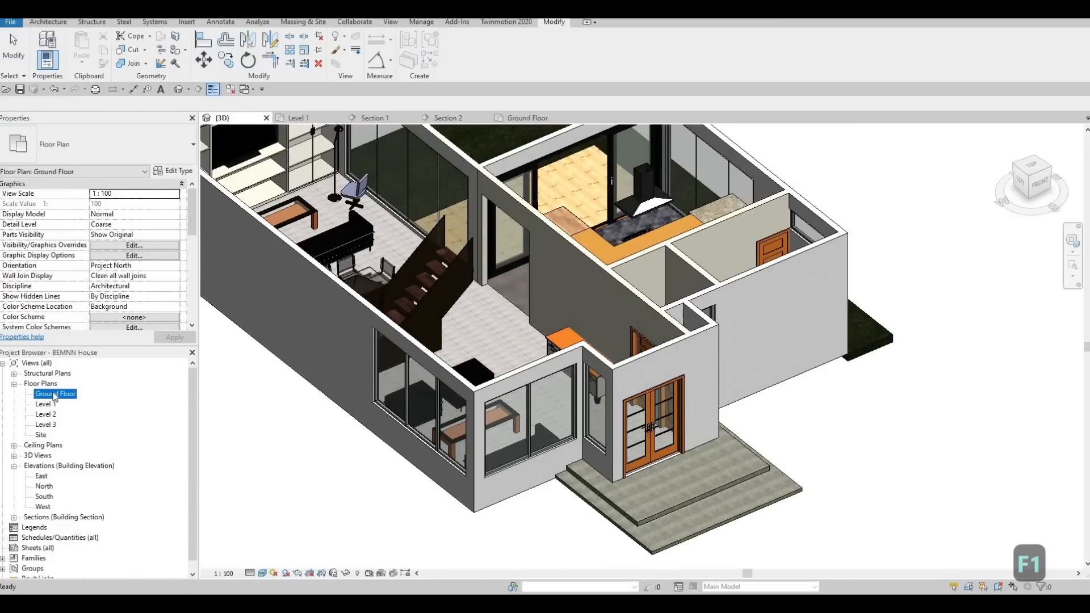
{"action": "scroll", "coordinate": [530, 367], "scroll_direction": "down", "scroll_amount": 6}
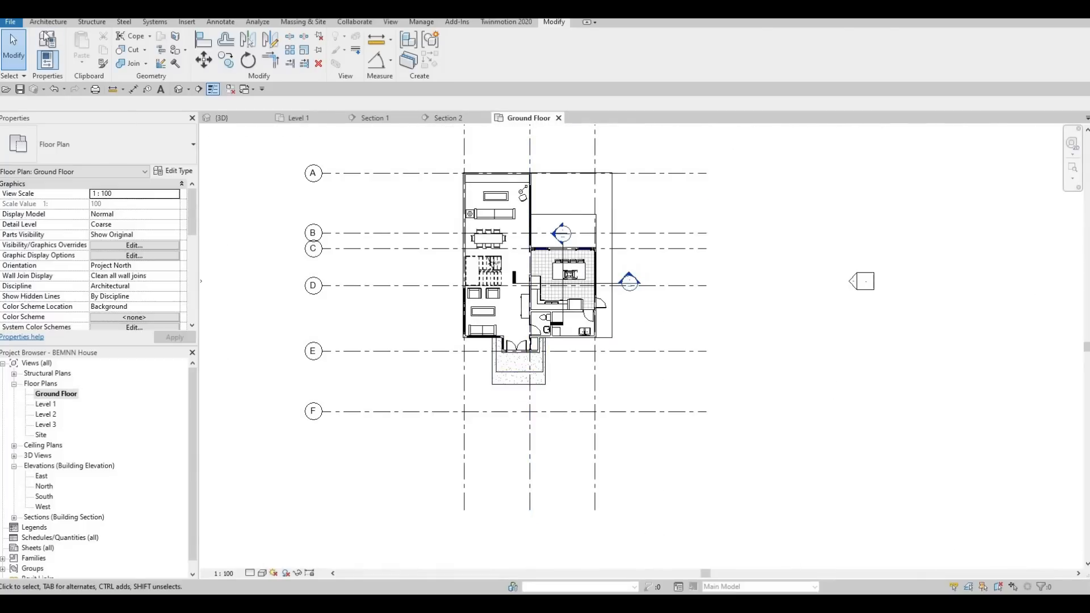
{"action": "left_click", "coordinate": [49, 22]}
{"action": "left_click", "coordinate": [43, 48]}
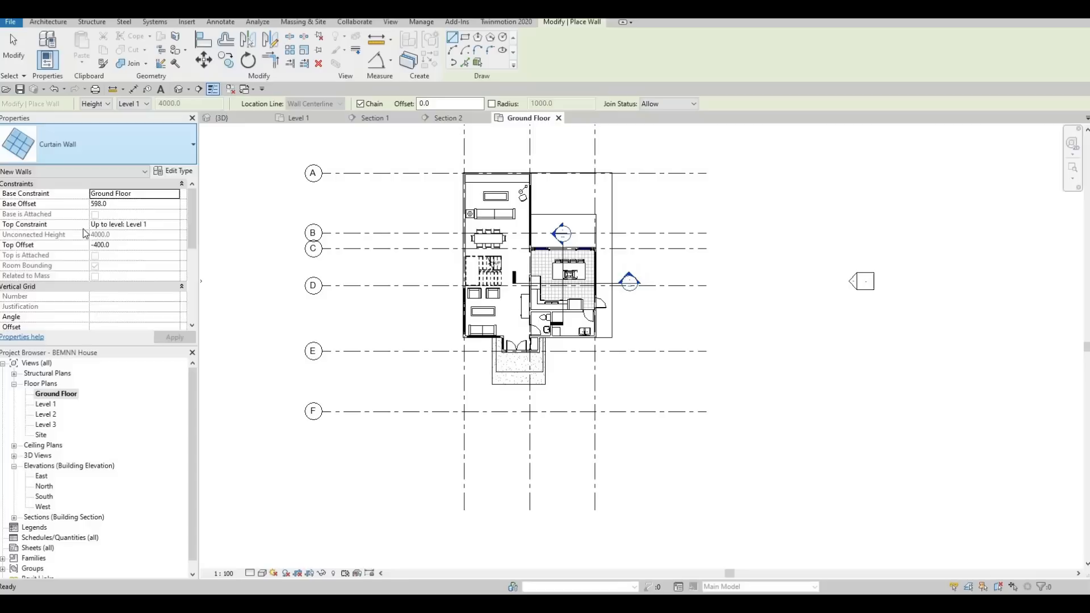
{"action": "left_click", "coordinate": [98, 137]}
{"action": "left_click", "coordinate": [70, 259]}
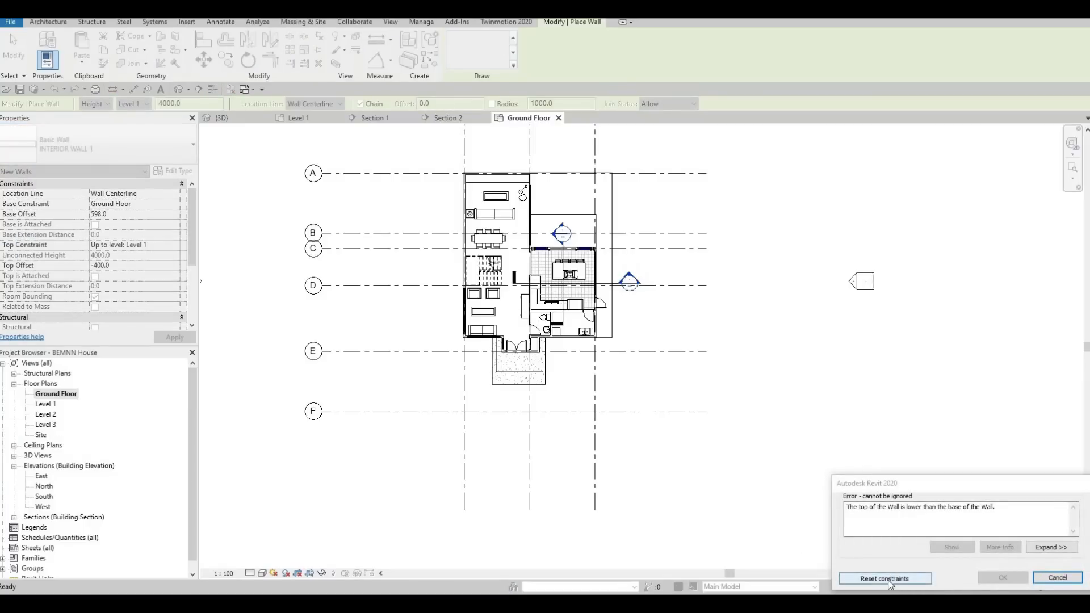
{"action": "key", "text": "Escape"}
{"action": "key", "text": "Escape"}
{"action": "key", "text": "Escape"}
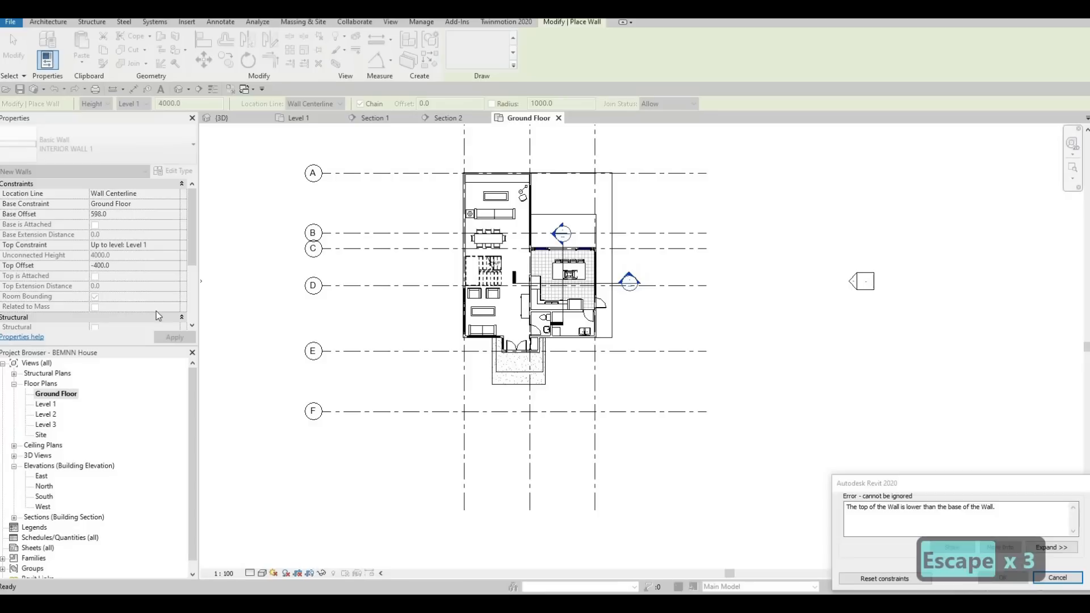
{"action": "key", "text": "Escape"}
{"action": "key", "text": "Escape"}
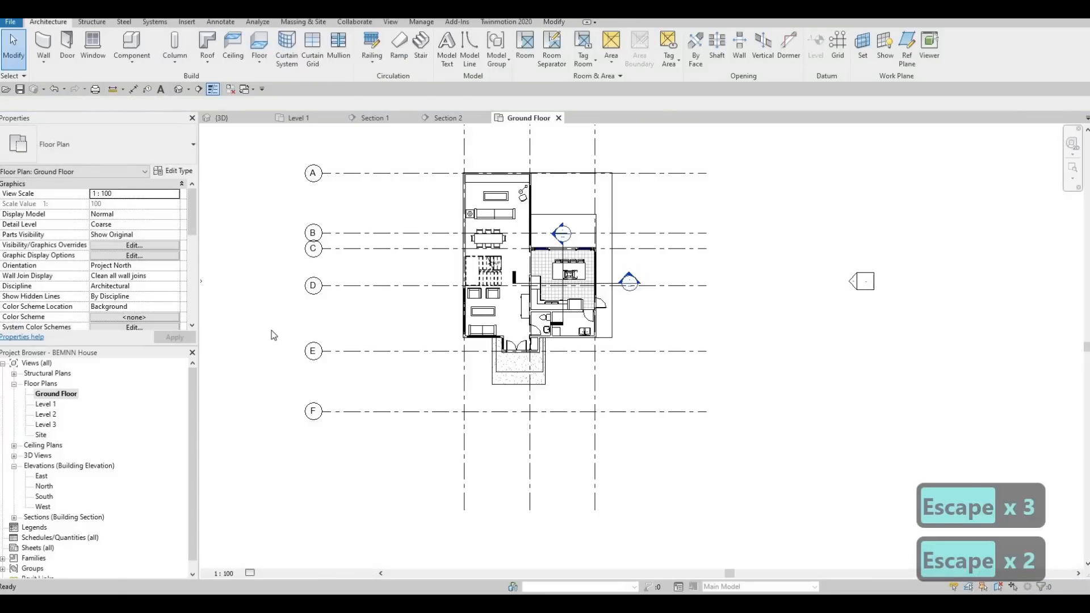
Open the Level 1 floor plan and start a new wall using the INTERIOR WALL 1 type.
{"action": "double_click", "coordinate": [51, 403]}
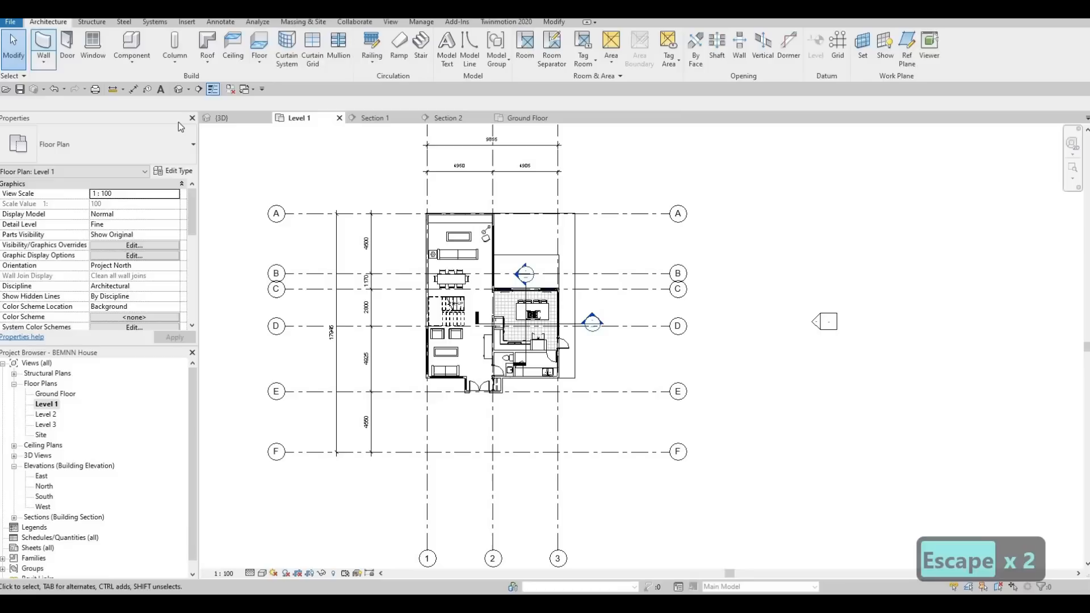
{"action": "left_click", "coordinate": [44, 42]}
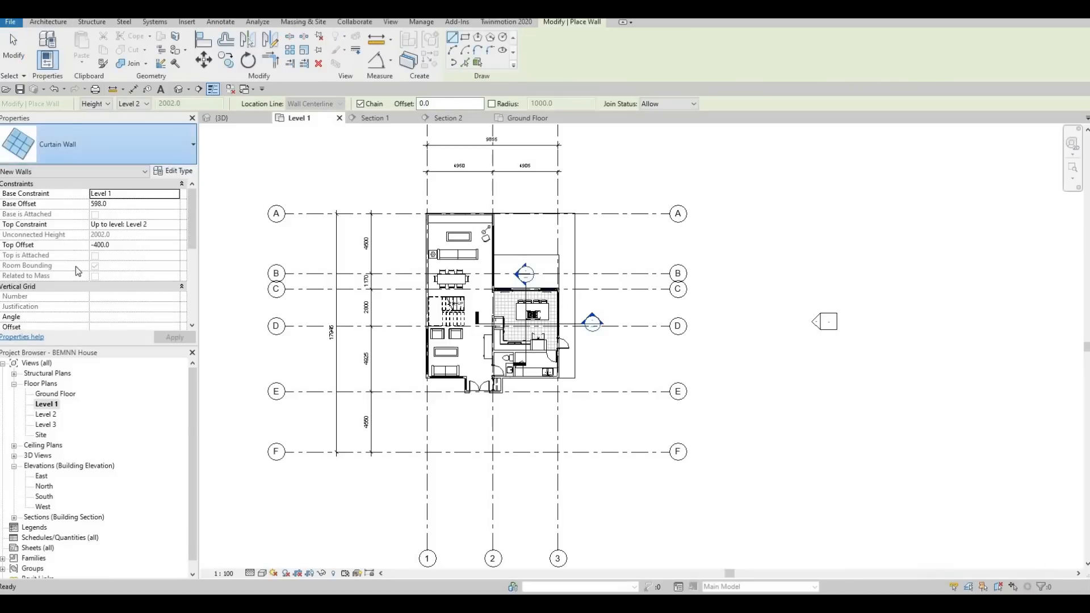
{"action": "left_click", "coordinate": [162, 142]}
{"action": "left_click", "coordinate": [153, 259]}
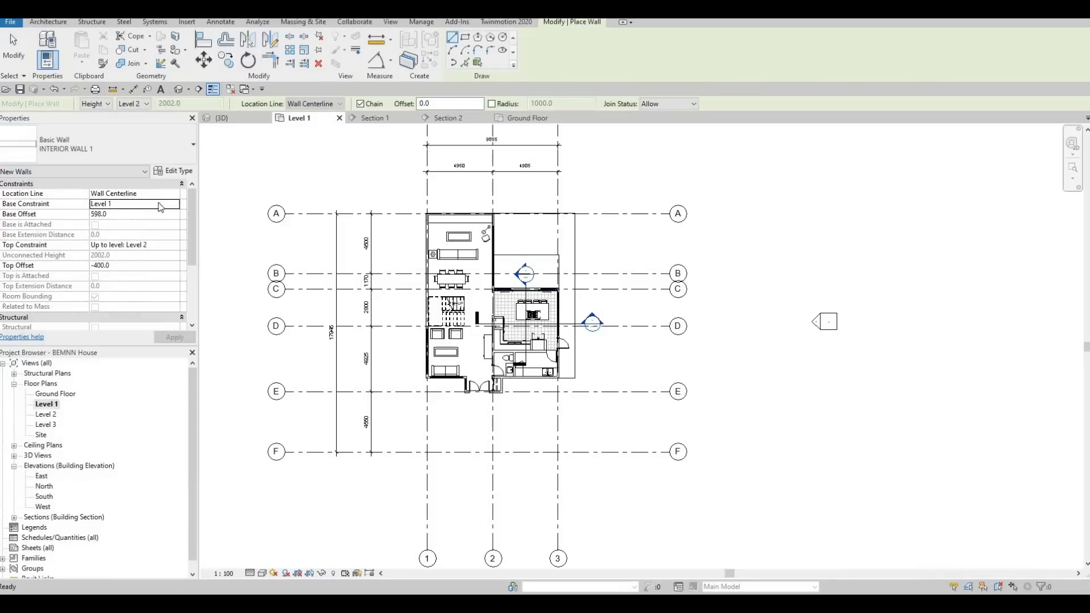
Duplicate the INTERIOR WALL 1 type under the name BOUNDERY WALL.
{"action": "left_click", "coordinate": [174, 174]}
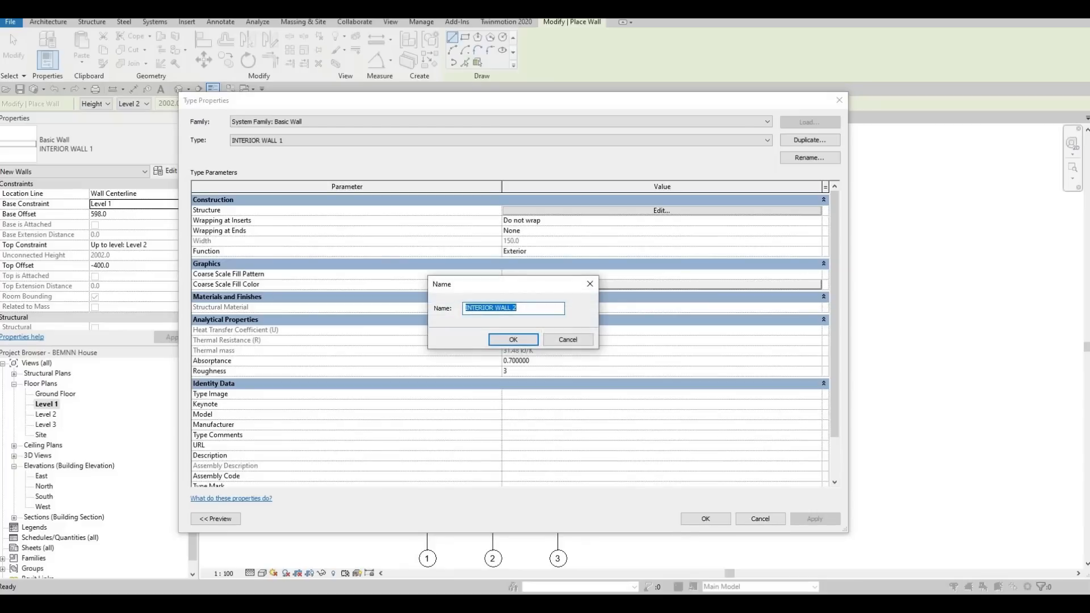
{"action": "type", "text": "bound"}
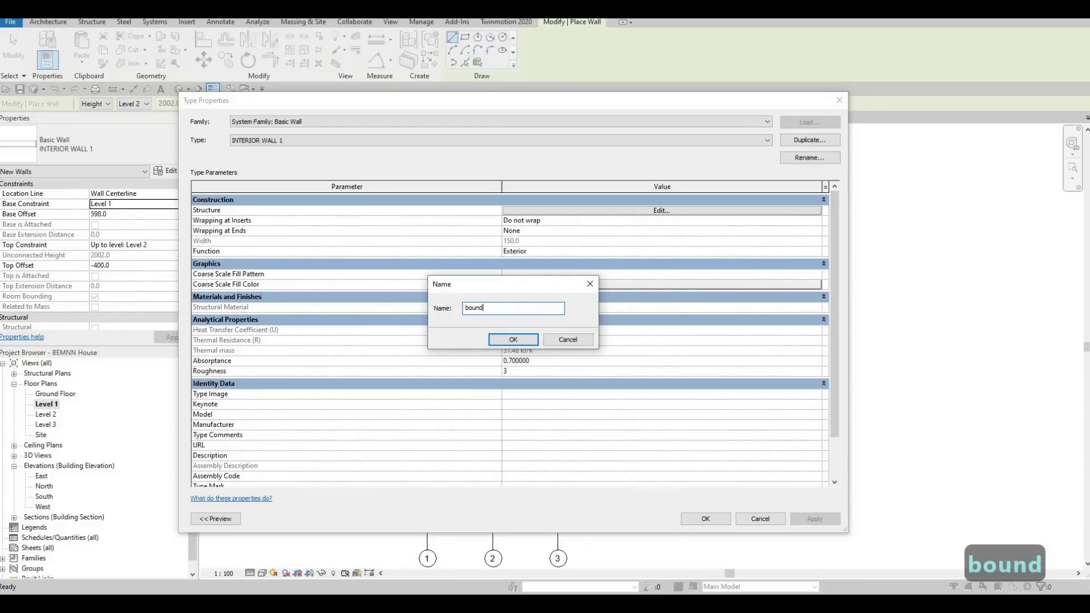
{"action": "type", "text": "ery wall"}
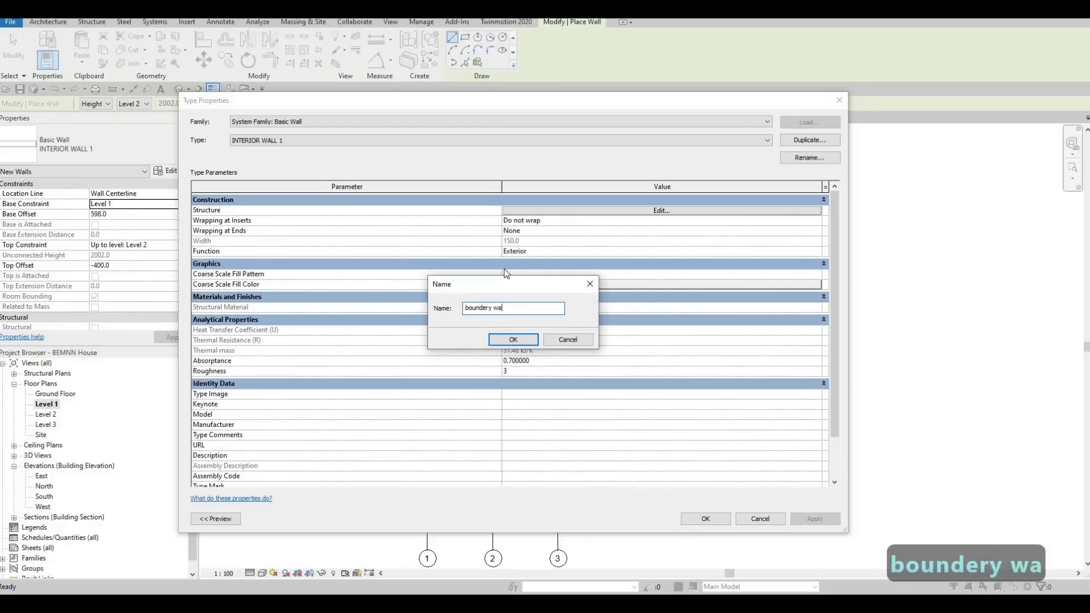
{"action": "key", "text": "BackSpace"}
{"action": "key", "text": "BackSpace"}
{"action": "key", "text": "BackSpace"}
{"action": "key", "text": "BackSpace"}
{"action": "key", "text": "BackSpace"}
{"action": "key", "text": "BackSpace"}
{"action": "key", "text": "BackSpace"}
{"action": "key", "text": "BackSpace"}
{"action": "key", "text": "BackSpace"}
{"action": "key", "text": "BackSpace"}
{"action": "key", "text": "BackSpace"}
{"action": "key", "text": "BackSpace"}
{"action": "key", "text": "BackSpace"}
{"action": "key", "text": "BackSpace"}
{"action": "key", "text": "BackSpace"}
{"action": "key", "text": "BackSpace"}
{"action": "key", "text": "BackSpace"}
{"action": "key", "text": "BackSpace"}
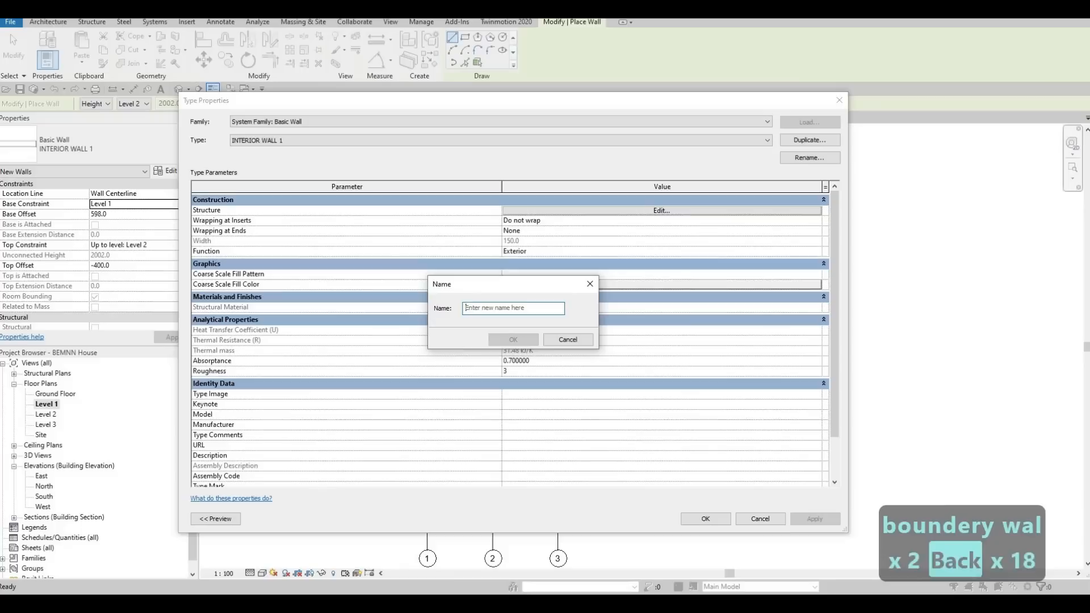
{"action": "key", "text": "Caps_Lock"}
{"action": "type", "text": "BOUNDERY WALL"}
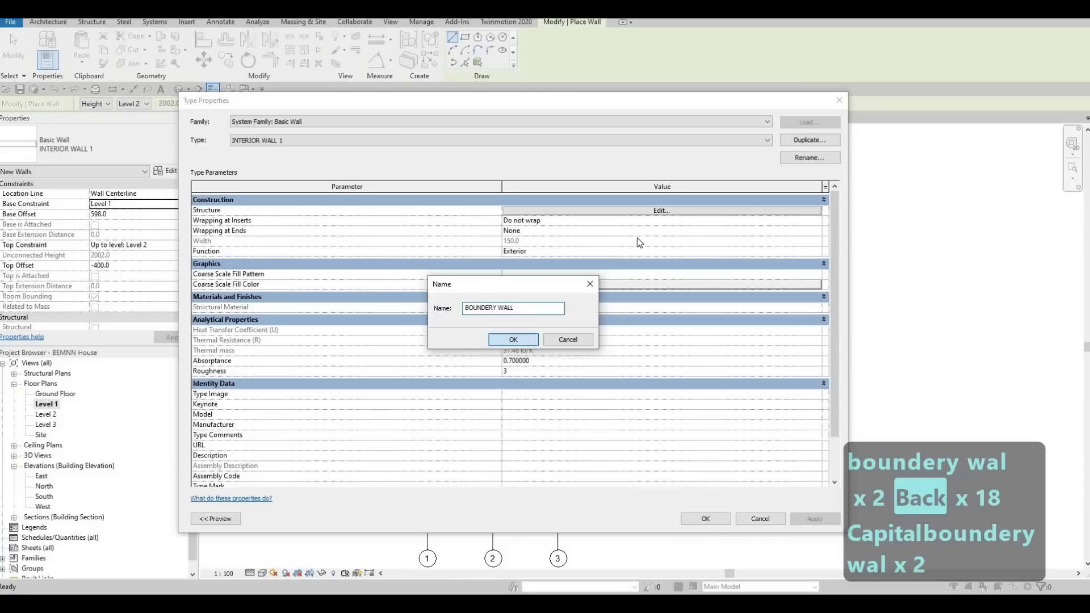
{"action": "key", "text": "Return"}
Assign the Concrete Masonry Units material to the BOUNDERY WALL type's structure layer and accept the type changes.
{"action": "left_click", "coordinate": [644, 211]}
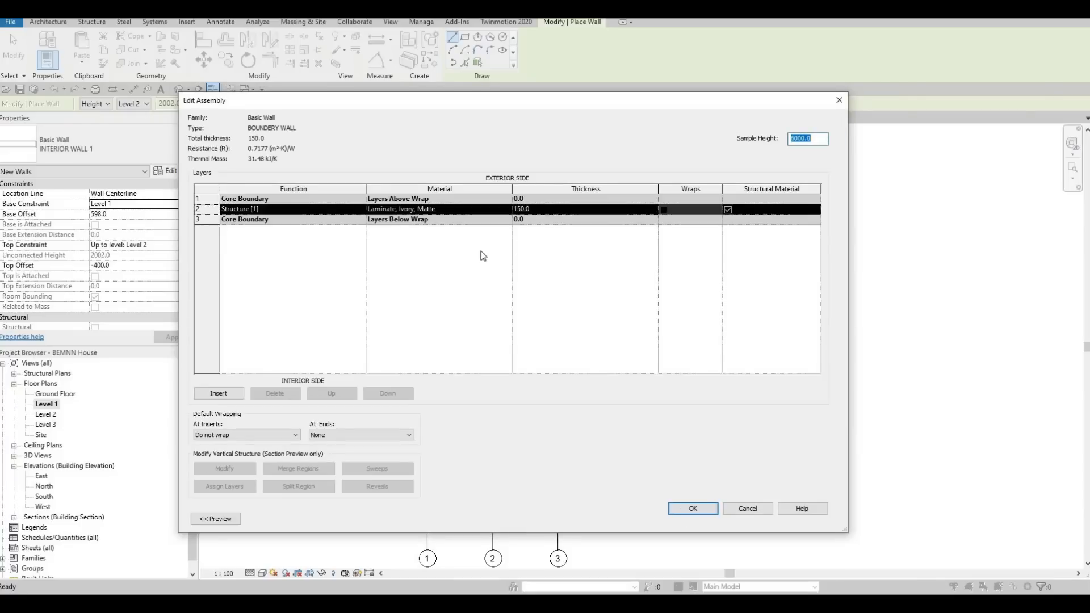
{"action": "left_click", "coordinate": [510, 210]}
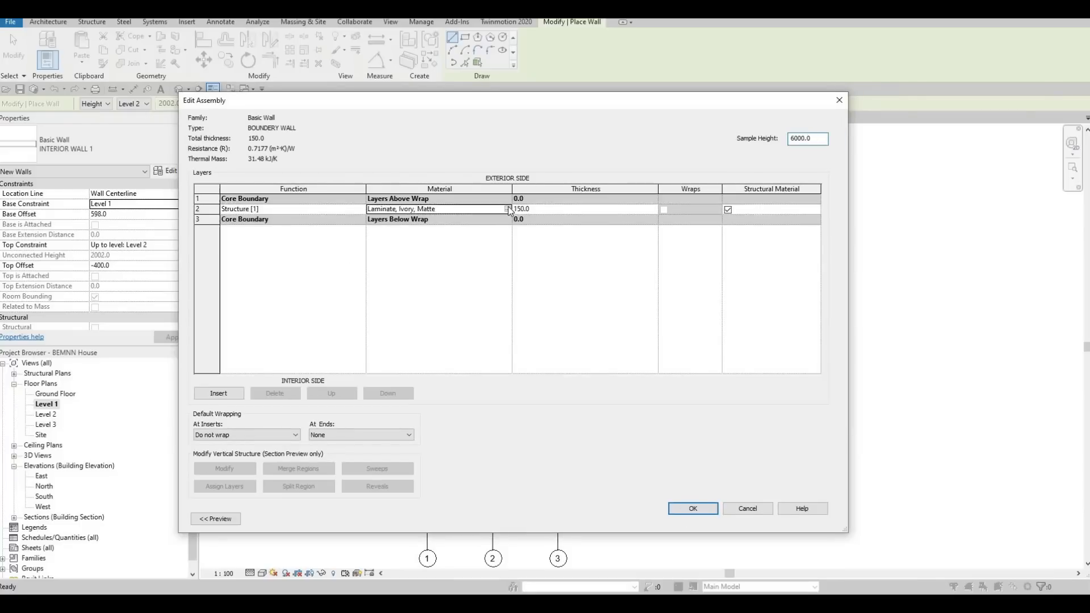
{"action": "left_click", "coordinate": [506, 209]}
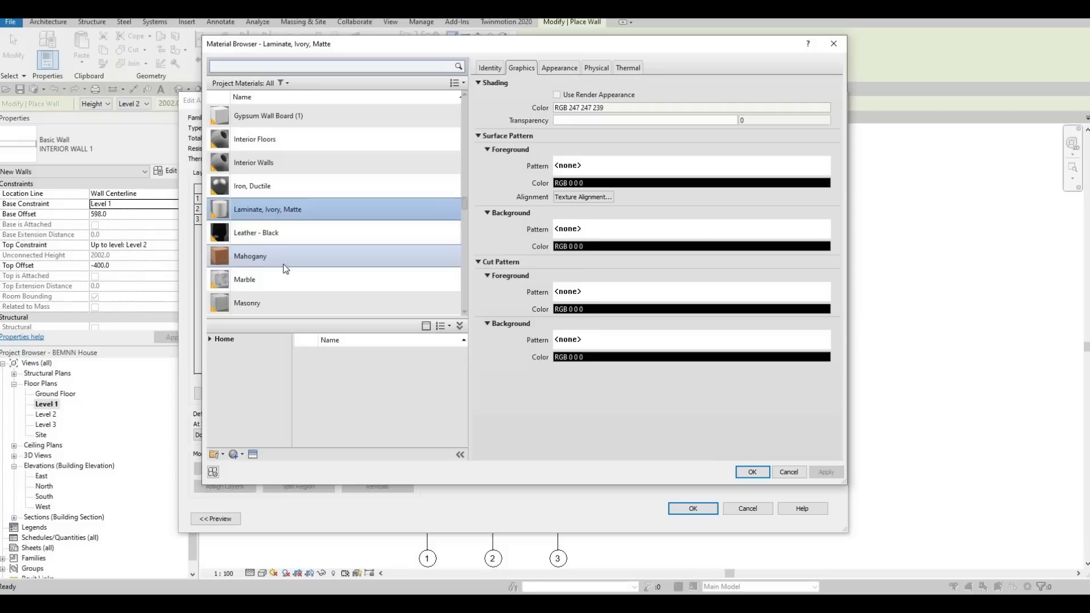
{"action": "scroll", "coordinate": [284, 263], "scroll_direction": "down", "scroll_amount": 5}
{"action": "scroll", "coordinate": [259, 257], "scroll_direction": "down", "scroll_amount": 6}
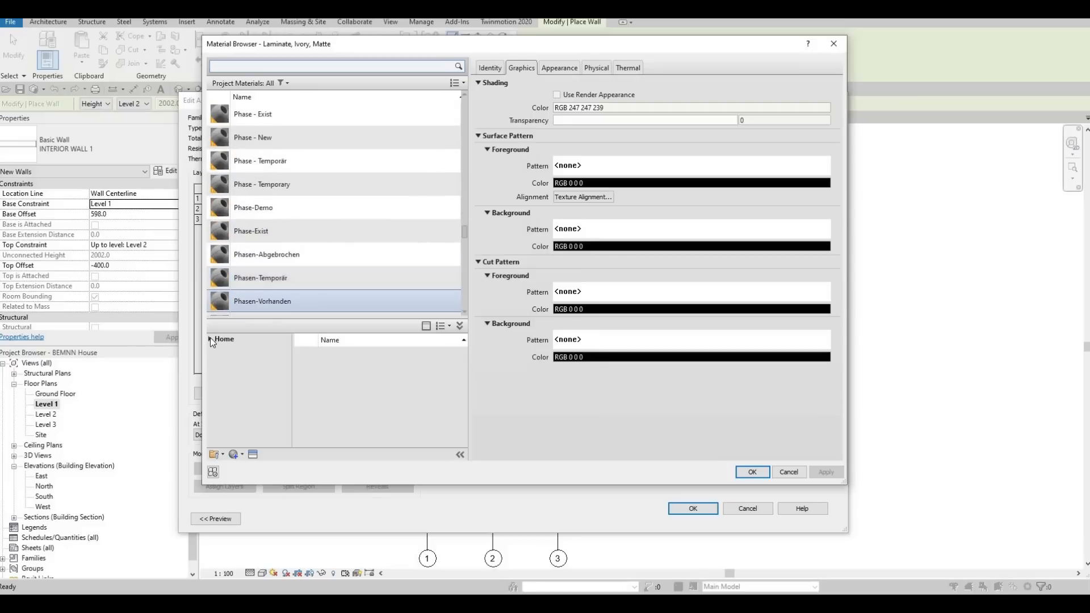
{"action": "scroll", "coordinate": [259, 263], "scroll_direction": "down", "scroll_amount": 5}
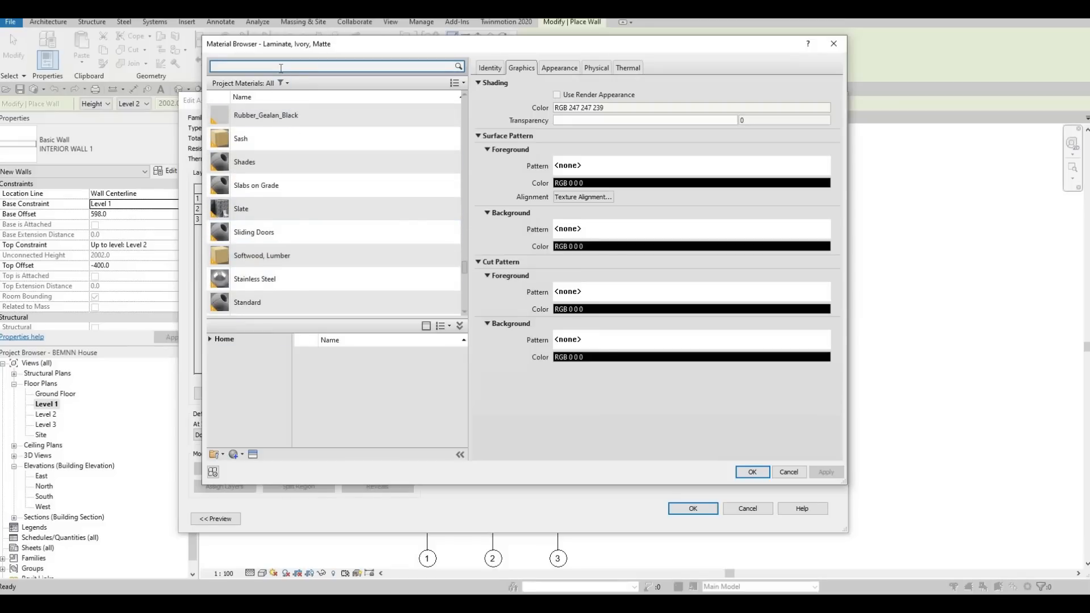
{"action": "type", "text": "CRETE"}
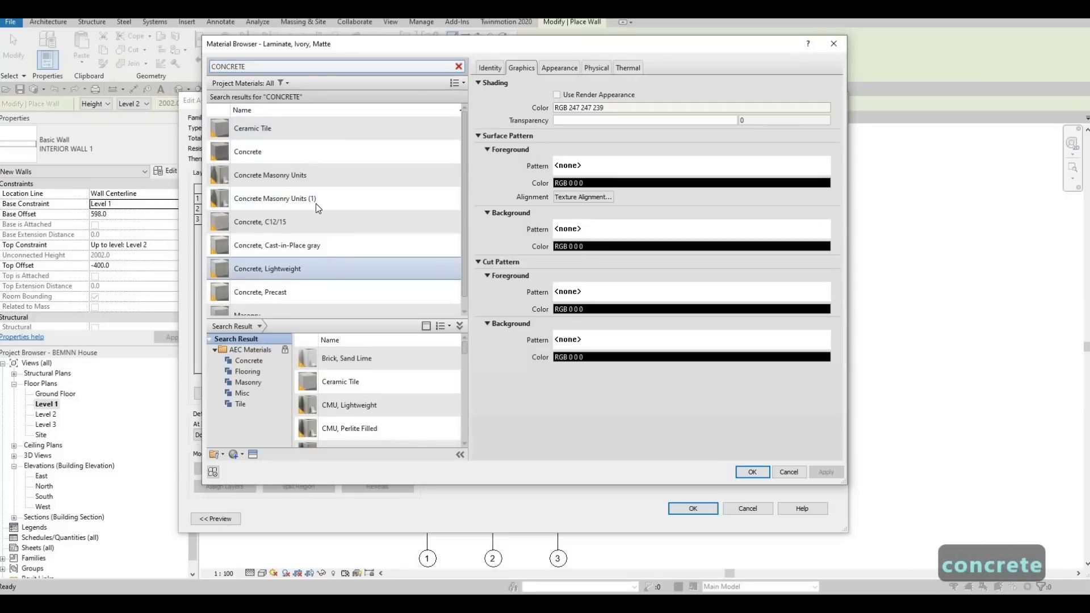
{"action": "left_click", "coordinate": [327, 177]}
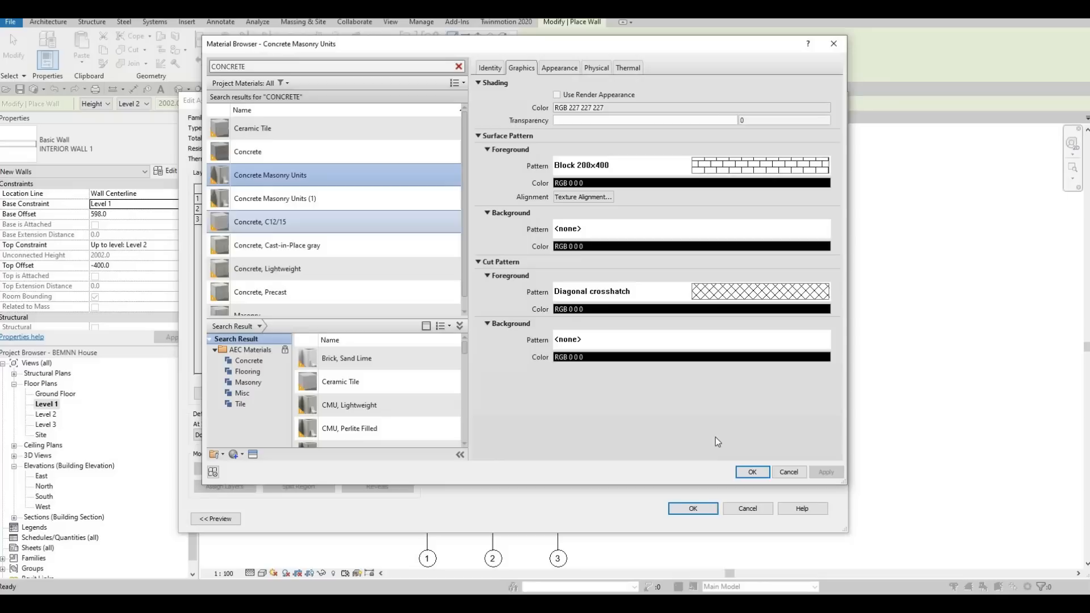
{"action": "left_click", "coordinate": [752, 474]}
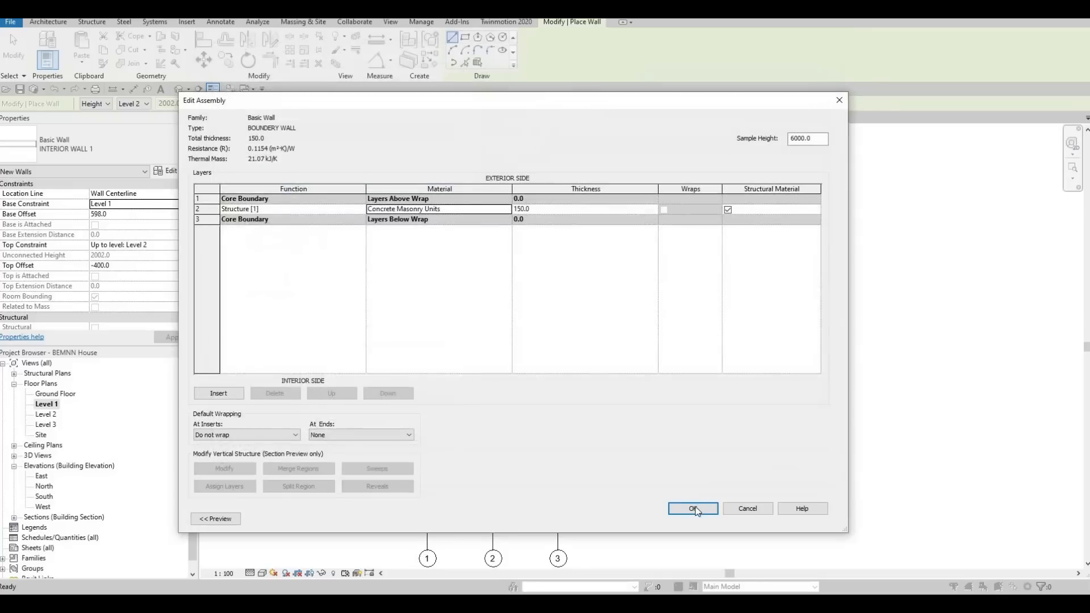
{"action": "left_click", "coordinate": [693, 508]}
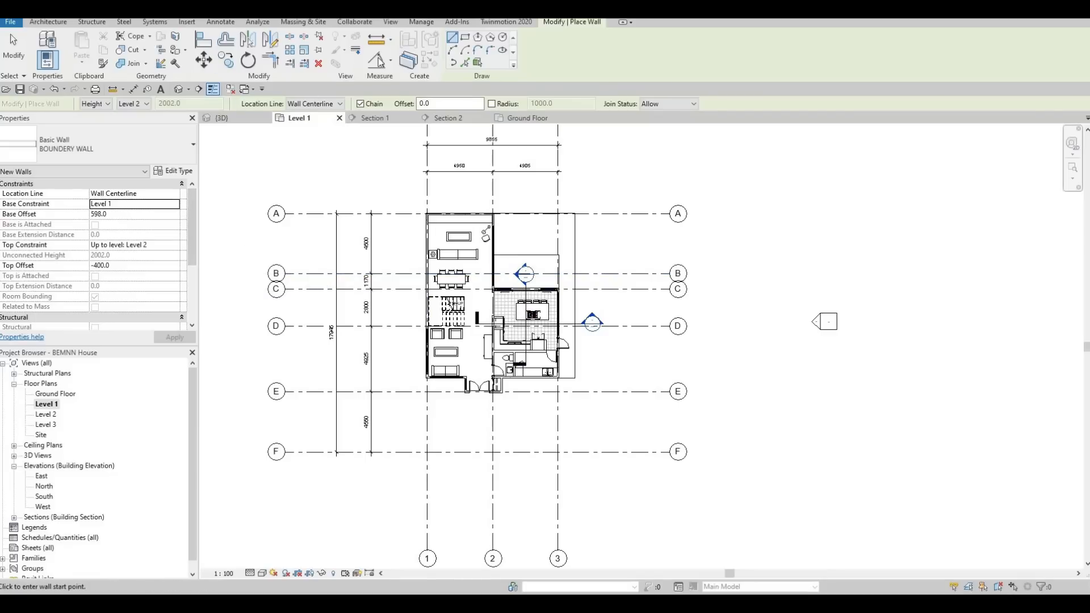
Draw boundary walls up the grass floor's right edge and about 5900 mm along grid A toward the house, then open the 3D view.
{"action": "scroll", "coordinate": [598, 370], "scroll_direction": "up", "scroll_amount": 3}
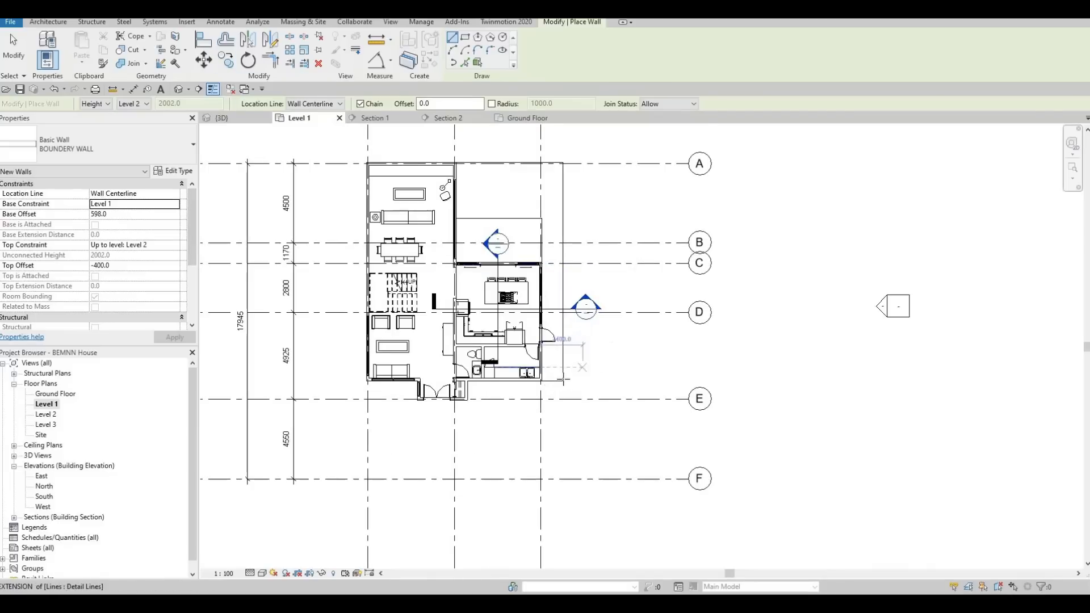
{"action": "scroll", "coordinate": [563, 379], "scroll_direction": "up", "scroll_amount": 5}
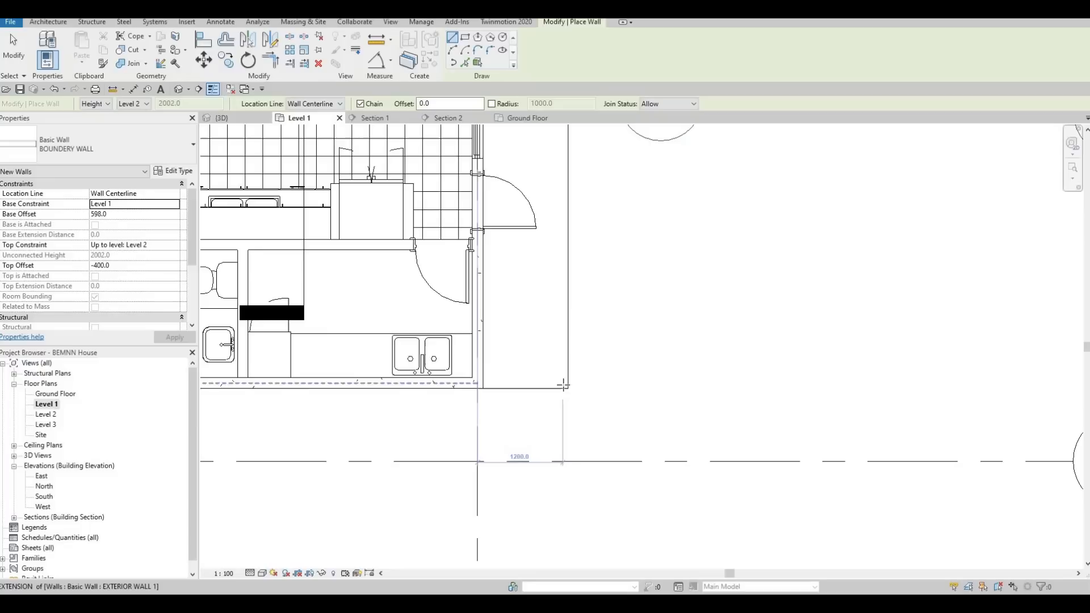
{"action": "left_click", "coordinate": [564, 388]}
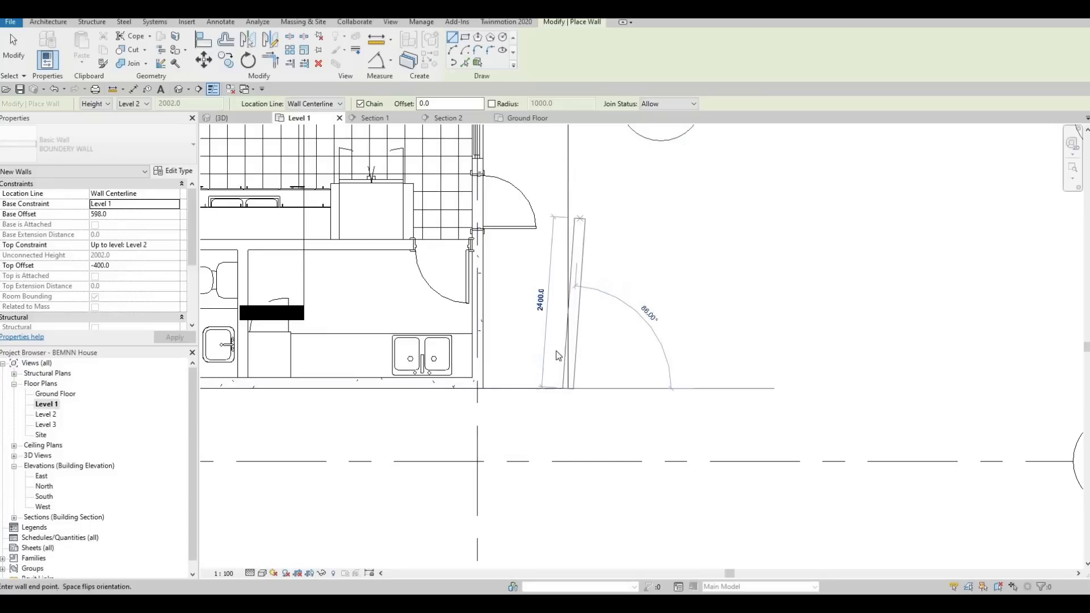
{"action": "scroll", "coordinate": [544, 321], "scroll_direction": "down", "scroll_amount": 2}
{"action": "middle_click_drag", "start_coordinate": [556, 227], "coordinate": [537, 491]}
{"action": "scroll", "coordinate": [537, 491], "scroll_direction": "down", "scroll_amount": 1}
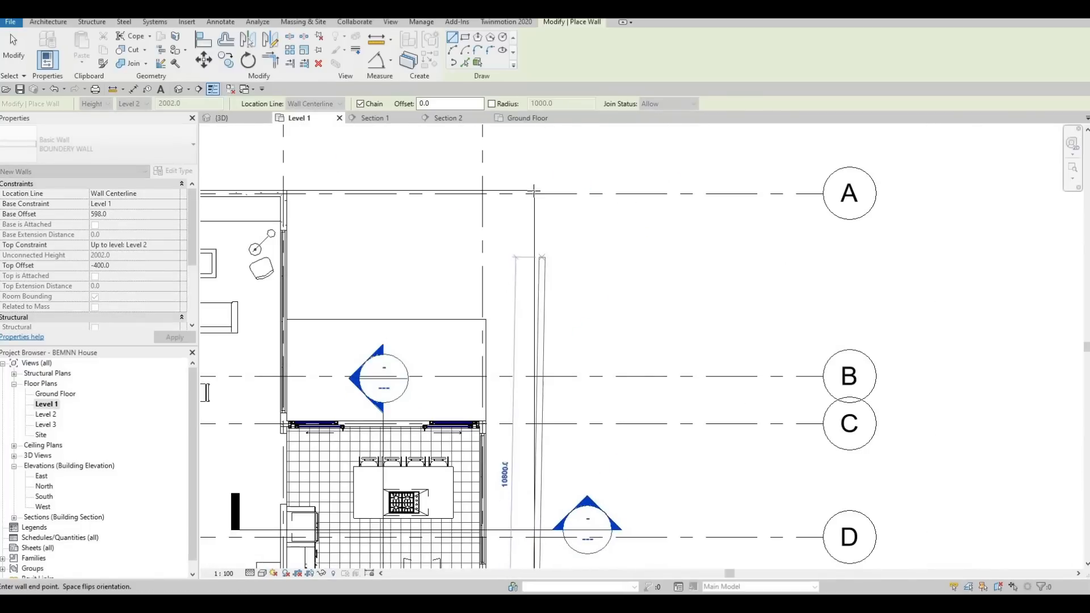
{"action": "left_click", "coordinate": [498, 188]}
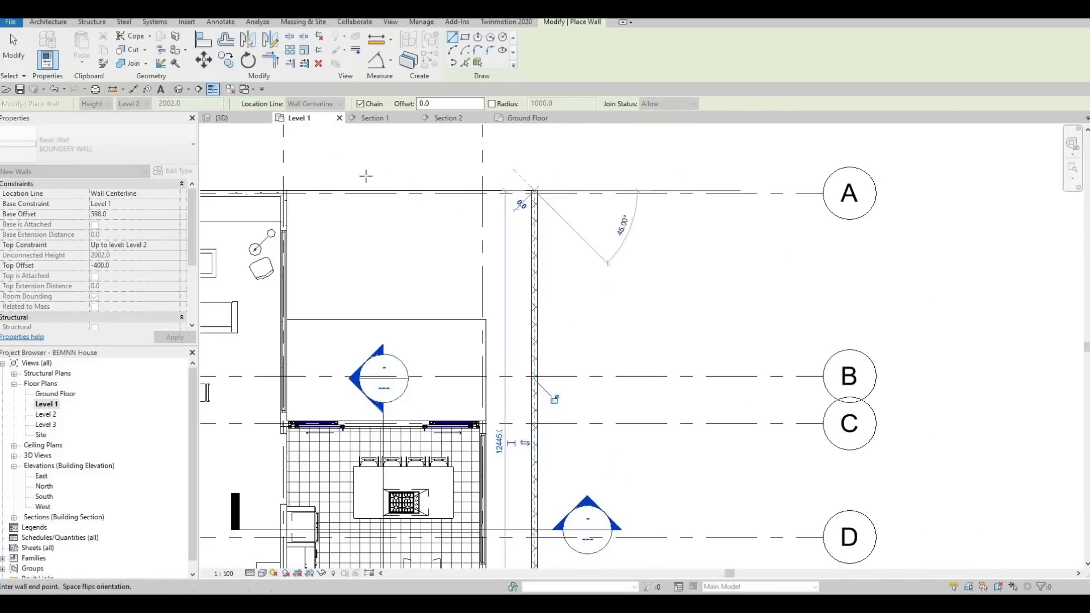
{"action": "left_click", "coordinate": [325, 198]}
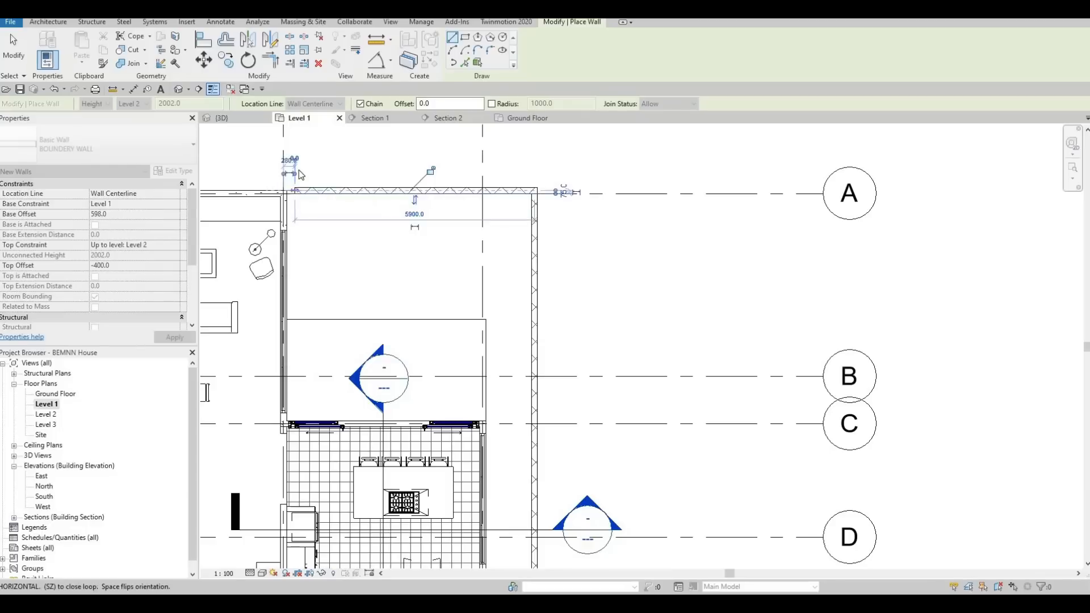
{"action": "key", "text": "Escape"}
{"action": "key", "text": "Escape"}
{"action": "key", "text": "Escape"}
{"action": "key", "text": "Escape"}
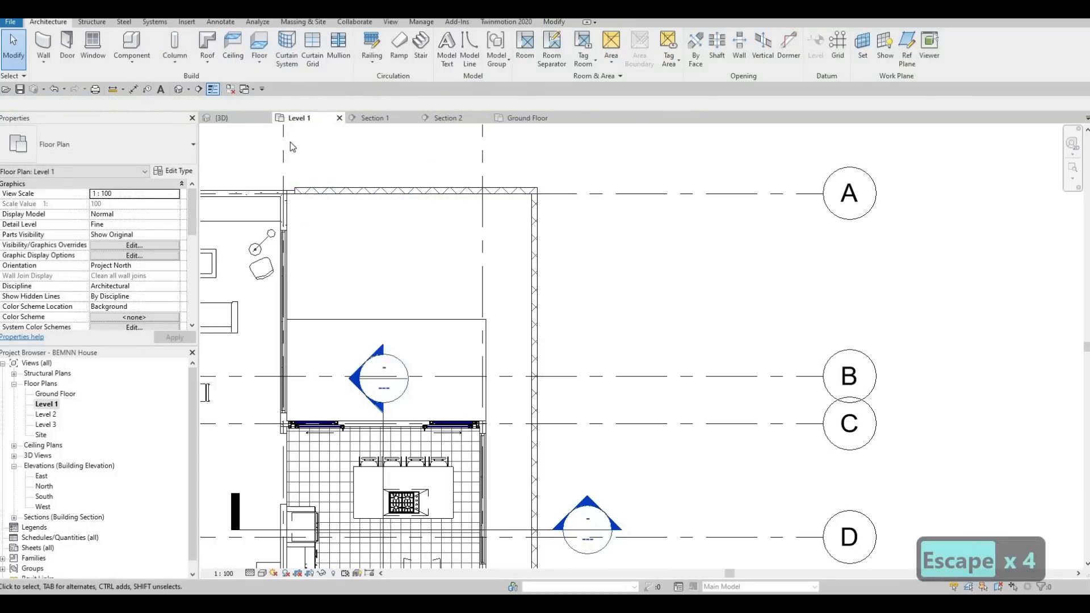
{"action": "left_click", "coordinate": [178, 89]}
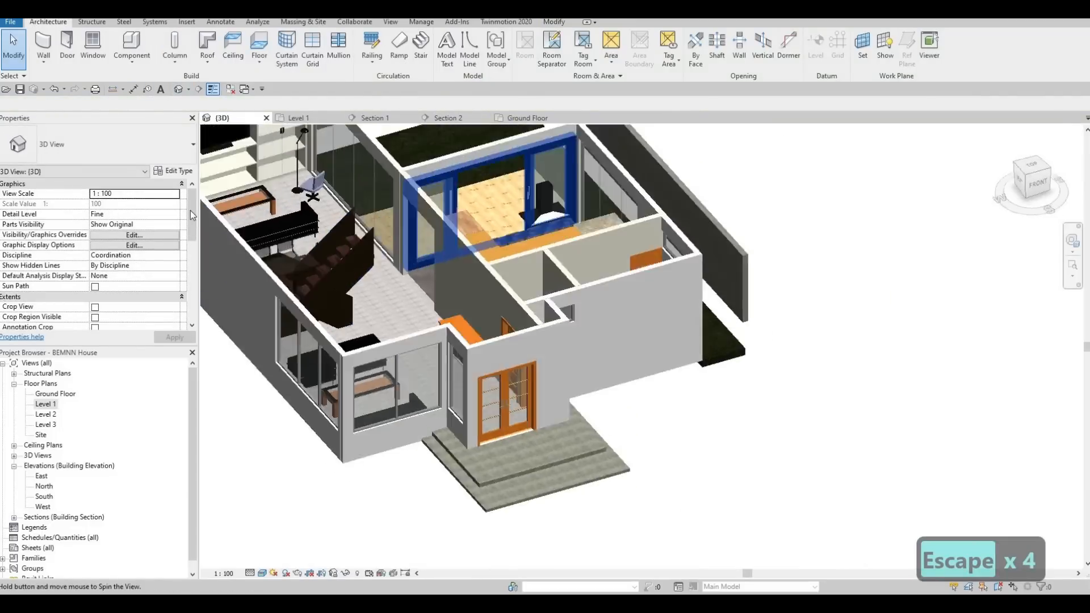
Select the two connected boundary walls around the grass floor together in the 3D view.
{"action": "middle_click_drag", "start_coordinate": [193, 215], "coordinate": [516, 309], "text": "shift"}
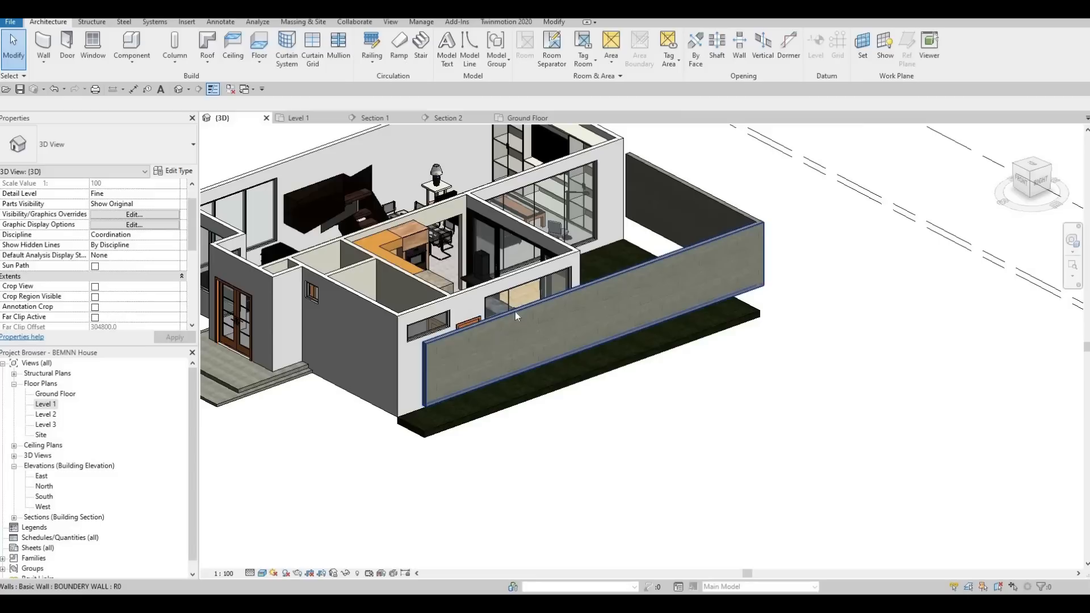
{"action": "key", "text": "Tab"}
{"action": "left_click", "coordinate": [515, 311]}
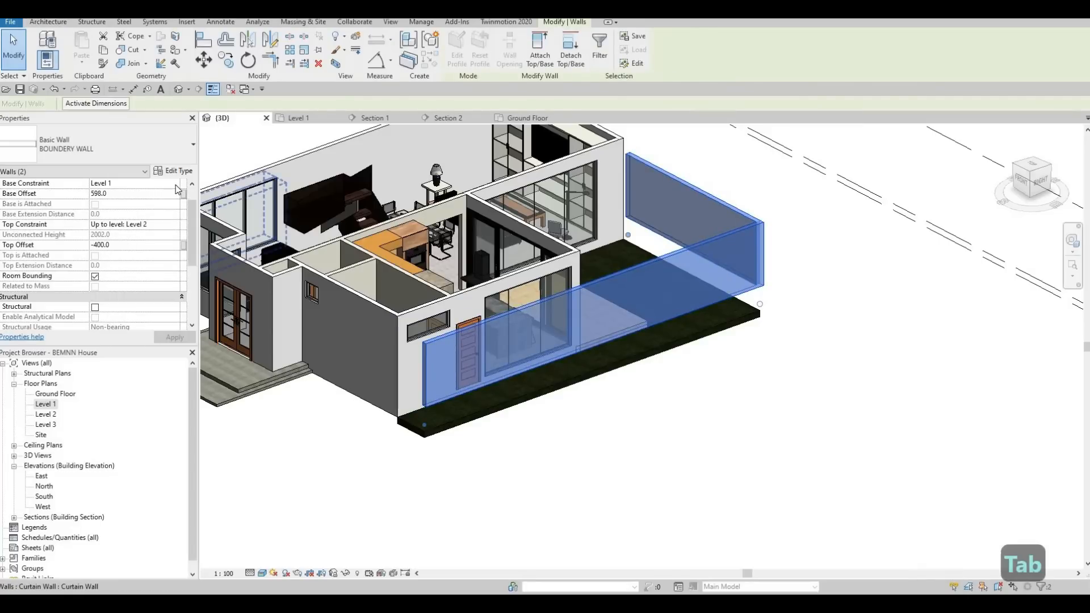
Try to constrain the selected boundary walls from a Ground Floor base up to Level 1.
{"action": "left_click", "coordinate": [127, 183]}
{"action": "left_click", "coordinate": [131, 193]}
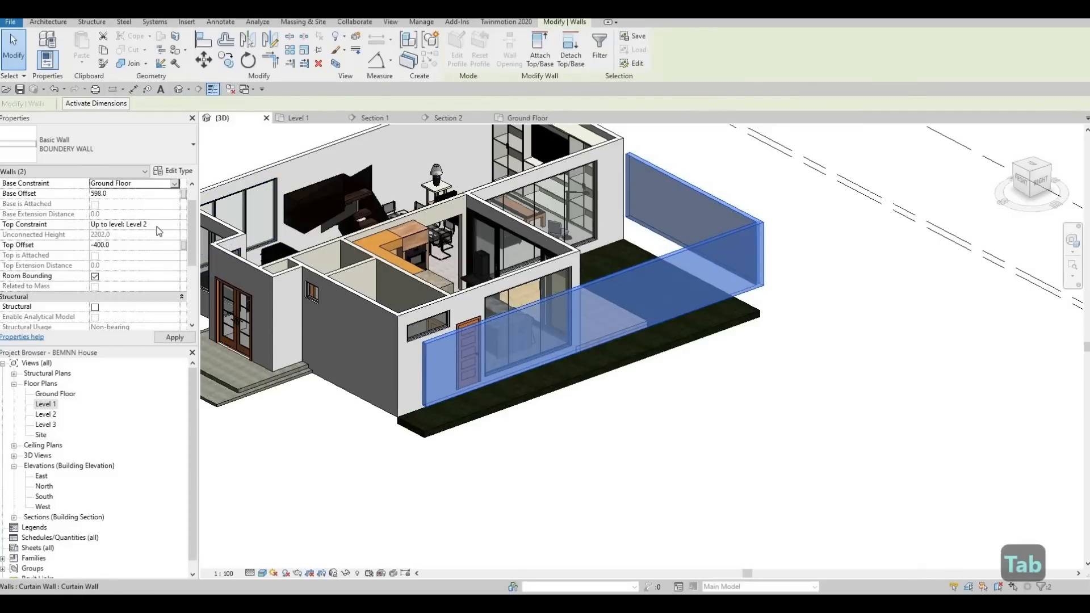
{"action": "left_click", "coordinate": [177, 226]}
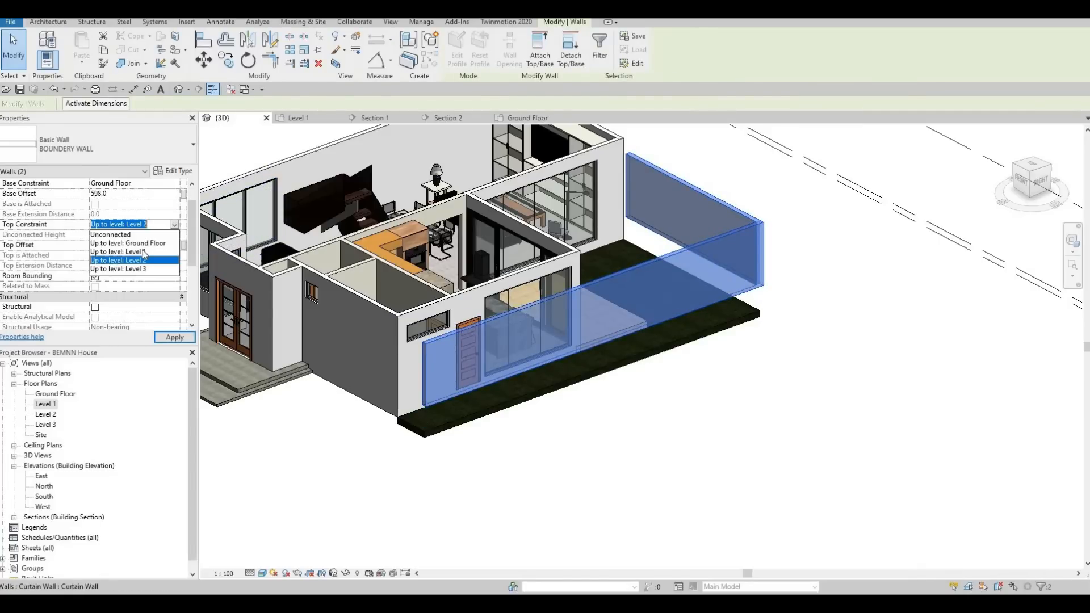
{"action": "left_click", "coordinate": [136, 252]}
{"action": "left_click", "coordinate": [175, 338]}
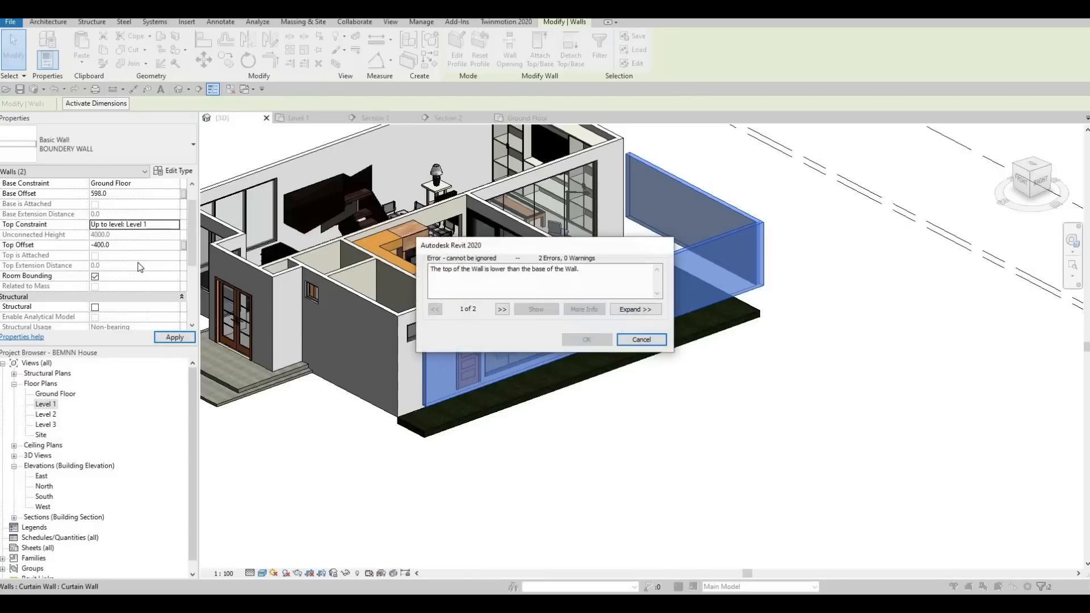
{"action": "key", "text": "Escape"}
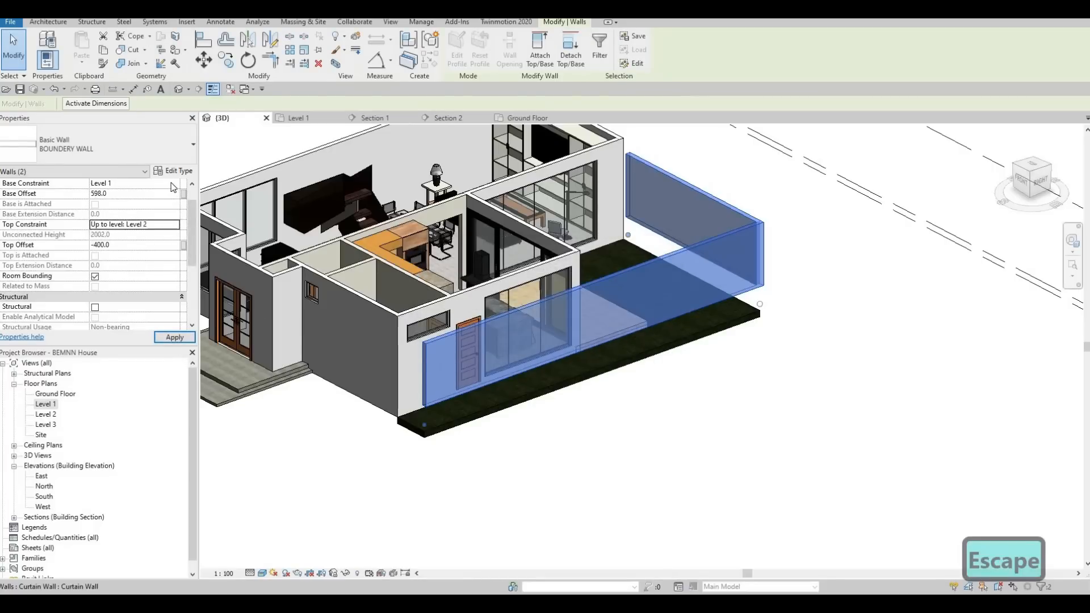
Set the selected boundary walls' base constraint to Ground Floor and their base offset to 0.
{"action": "left_click", "coordinate": [116, 188]}
{"action": "left_click", "coordinate": [114, 193]}
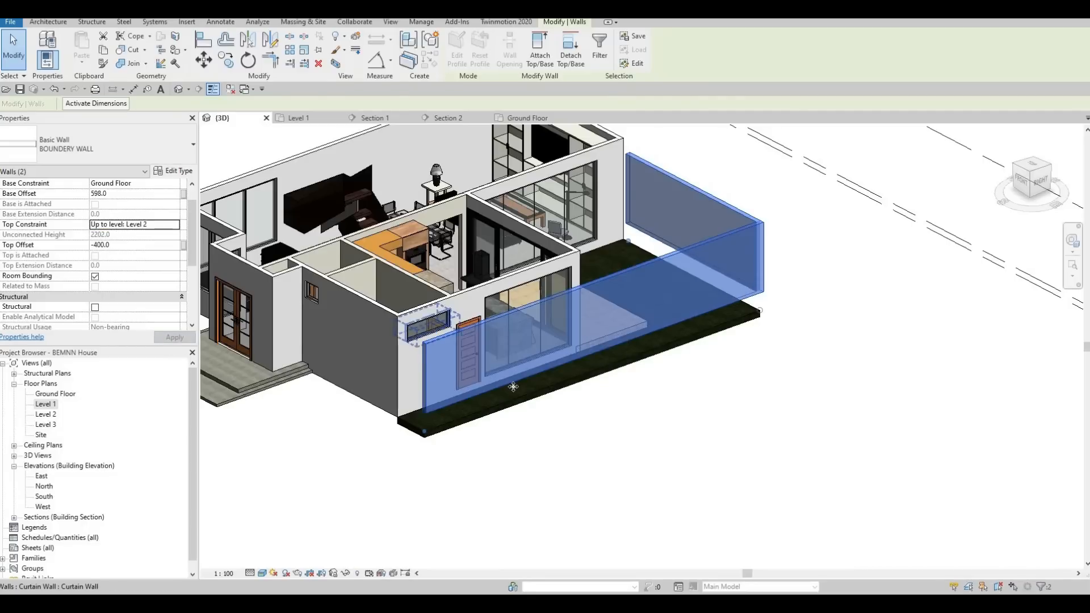
{"action": "middle_click_drag", "start_coordinate": [569, 375], "coordinate": [616, 368], "text": "shift"}
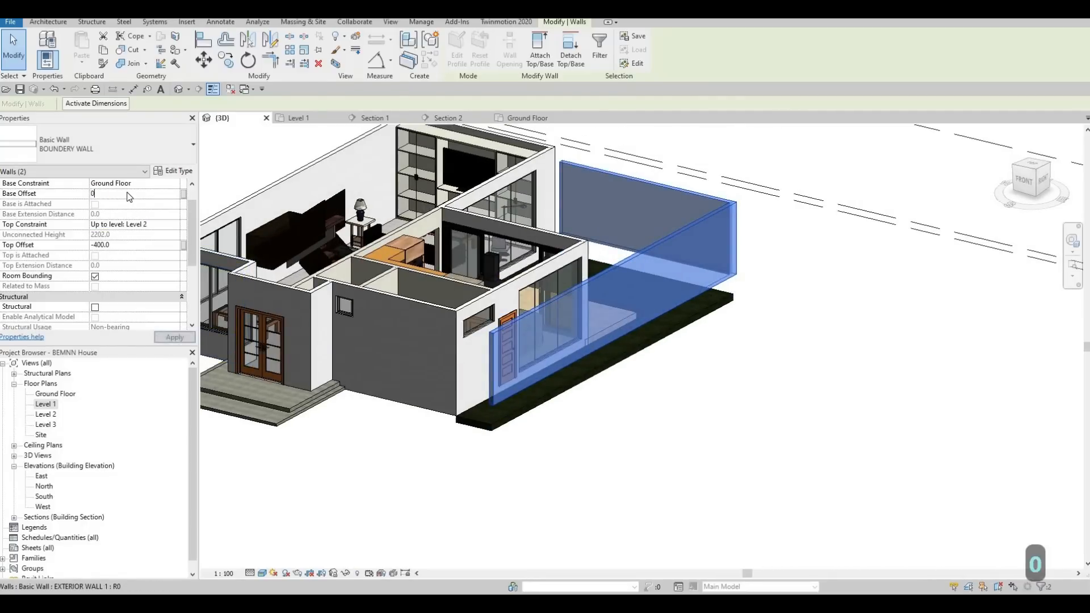
{"action": "left_click", "coordinate": [130, 196]}
{"action": "type", "text": "0"}
{"action": "key", "text": "Return"}
{"action": "left_click", "coordinate": [176, 338]}
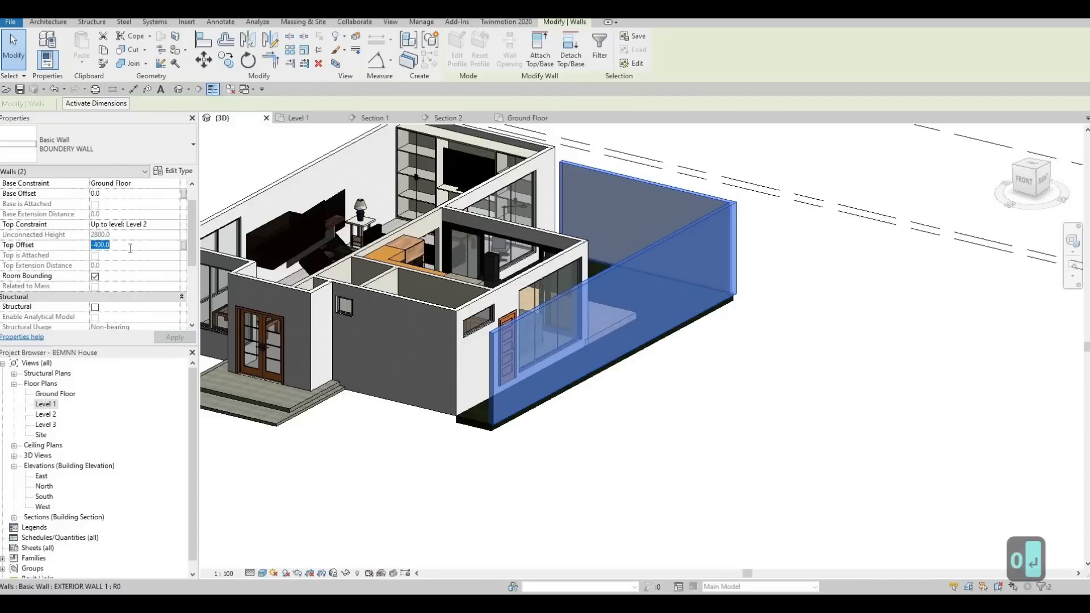
Set the selected boundary walls' top offset to -800.
{"action": "type", "text": "-"}
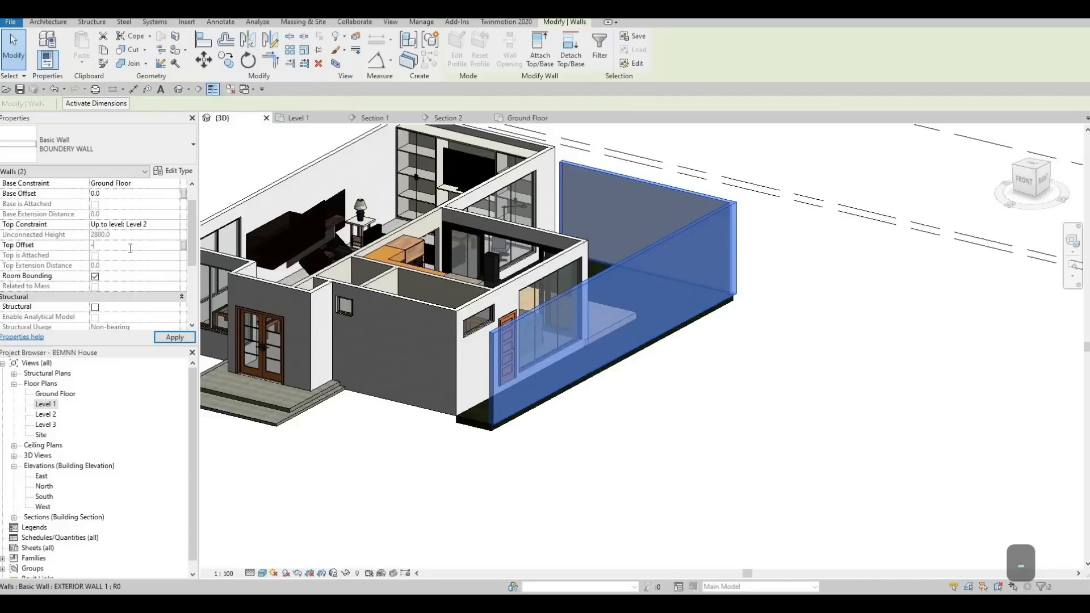
{"action": "type", "text": "800"}
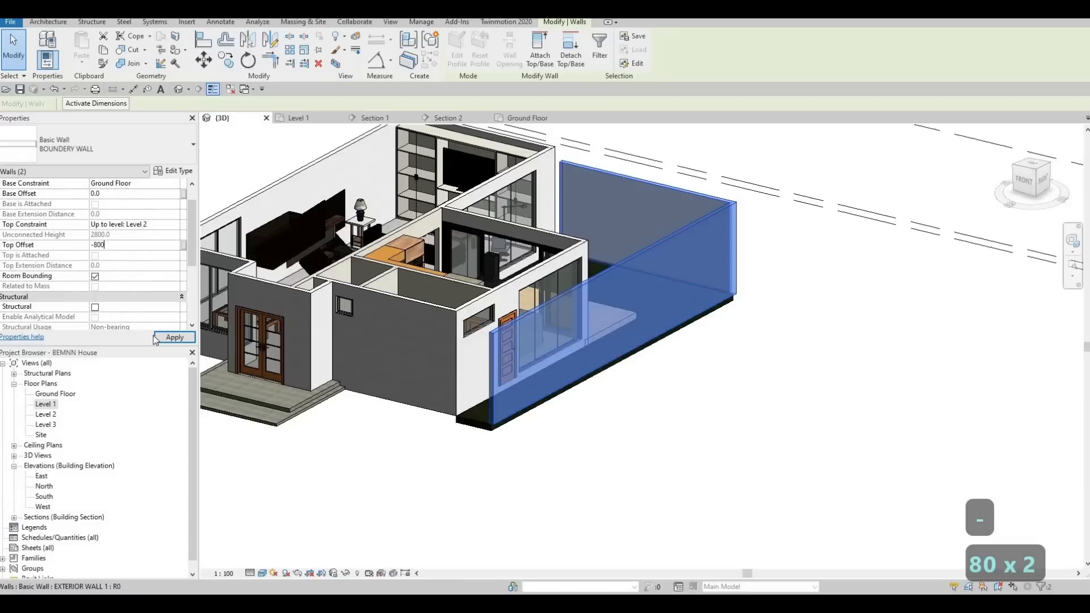
{"action": "left_click", "coordinate": [172, 337]}
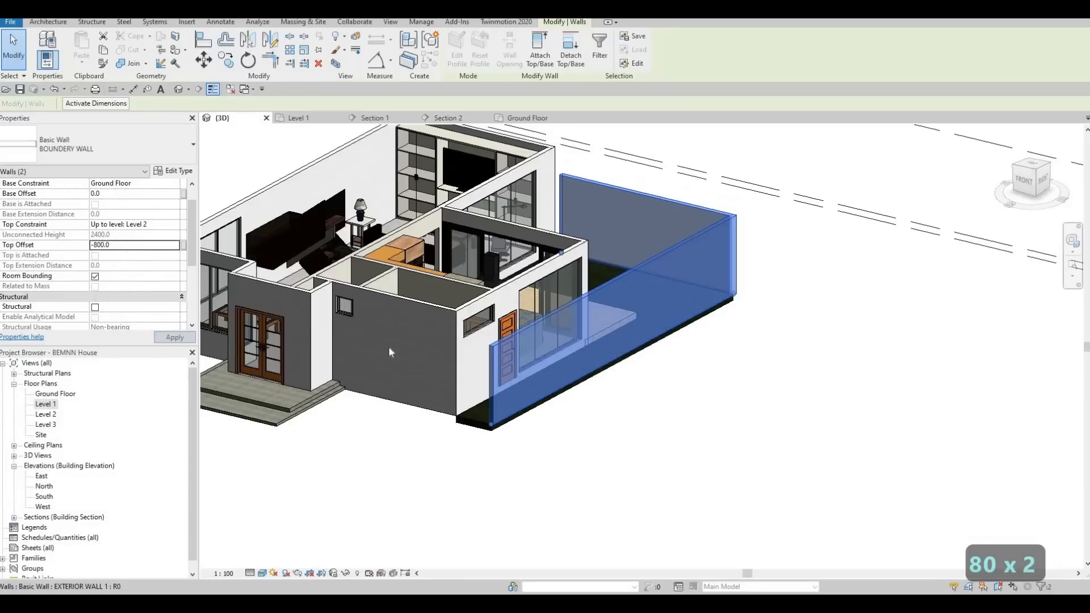
Set the selected boundary walls' top offset to -1000 and clear the selection.
{"action": "middle_click_drag", "start_coordinate": [465, 378], "coordinate": [141, 247]}
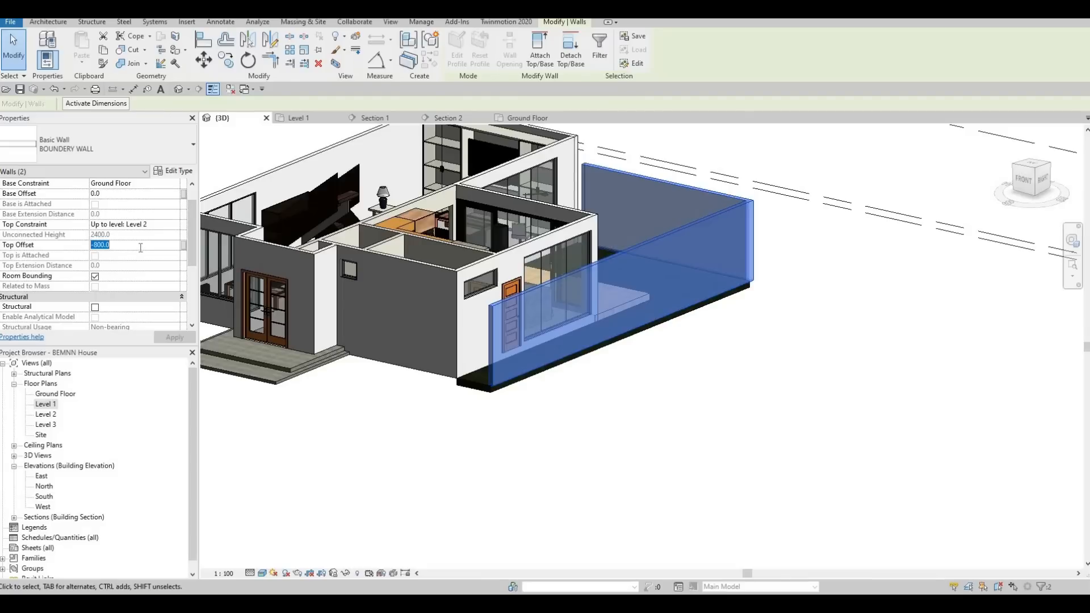
{"action": "type", "text": "-"}
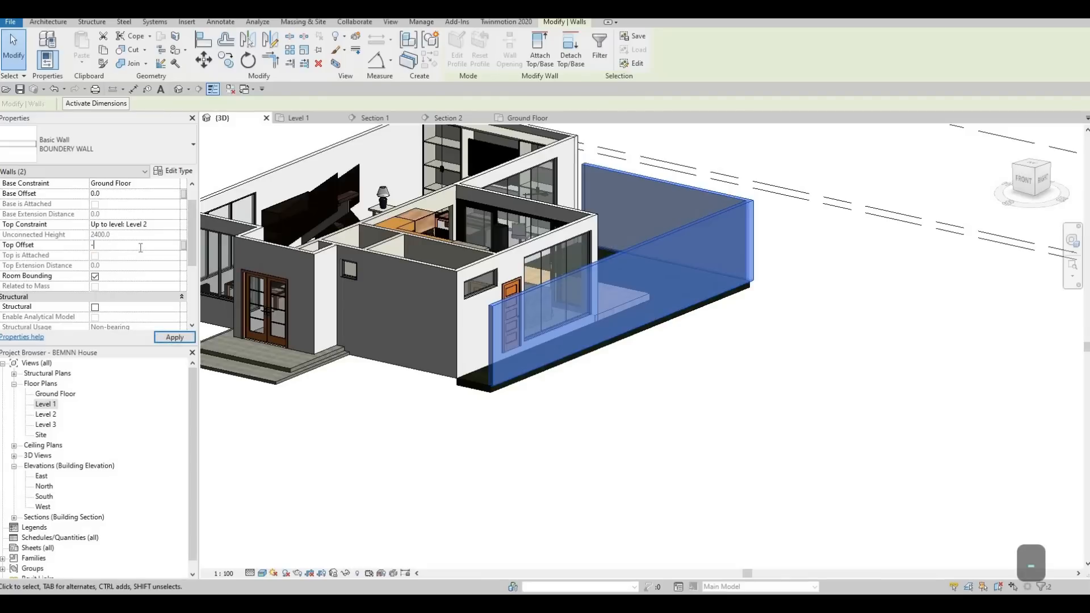
{"action": "type", "text": "1000.0"}
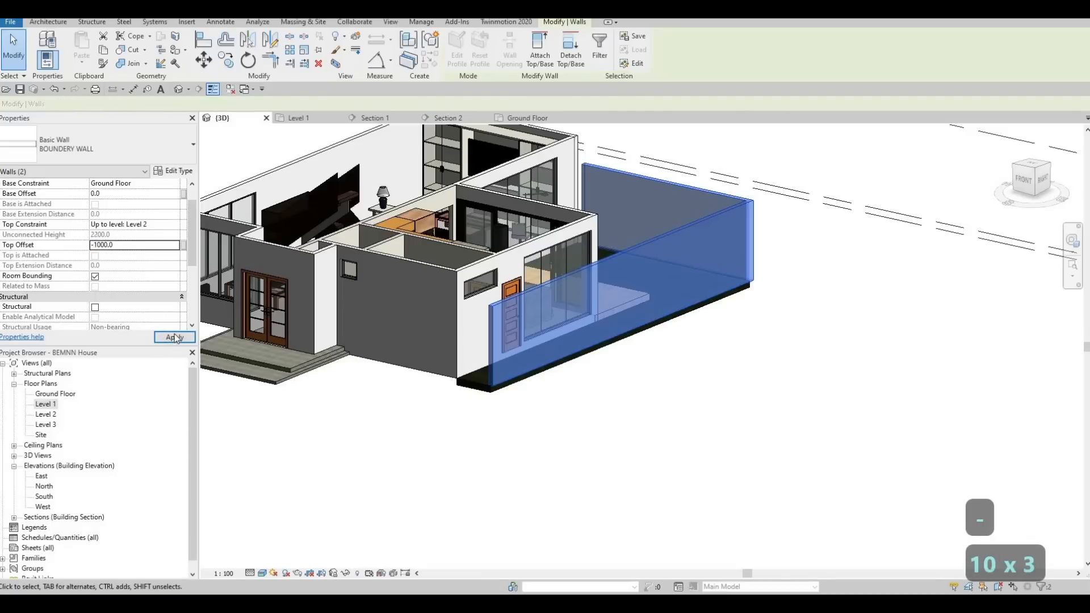
{"action": "left_click", "coordinate": [174, 339]}
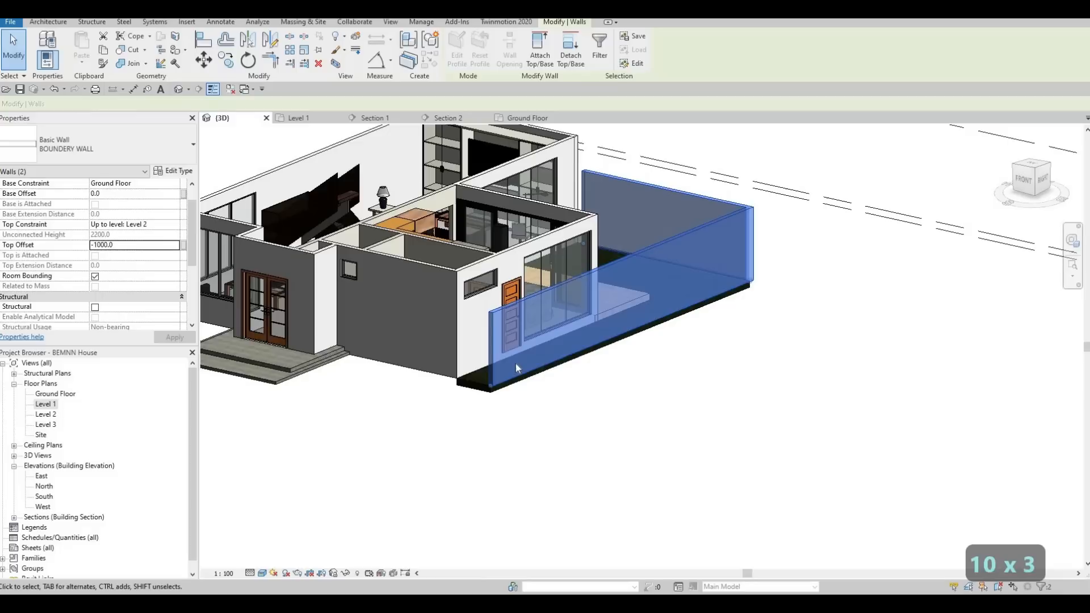
{"action": "scroll", "coordinate": [515, 364], "scroll_direction": "down", "scroll_amount": 5}
{"action": "key", "text": "Escape"}
{"action": "key", "text": "Escape"}
Open the Level 1 floor plan at the front of the house.
{"action": "middle_click_drag", "start_coordinate": [524, 343], "coordinate": [652, 303], "text": "shift"}
{"action": "scroll", "coordinate": [510, 323], "scroll_direction": "up", "scroll_amount": 3}
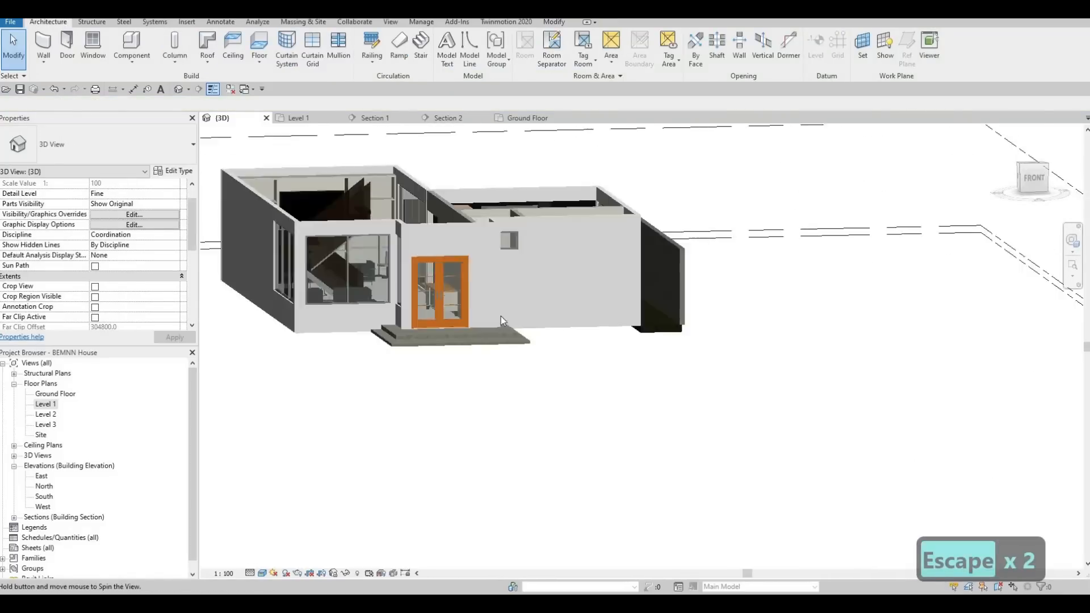
{"action": "middle_click_drag", "start_coordinate": [501, 315], "coordinate": [603, 284], "text": "shift"}
{"action": "middle_click_drag", "start_coordinate": [577, 335], "coordinate": [390, 282], "text": "shift"}
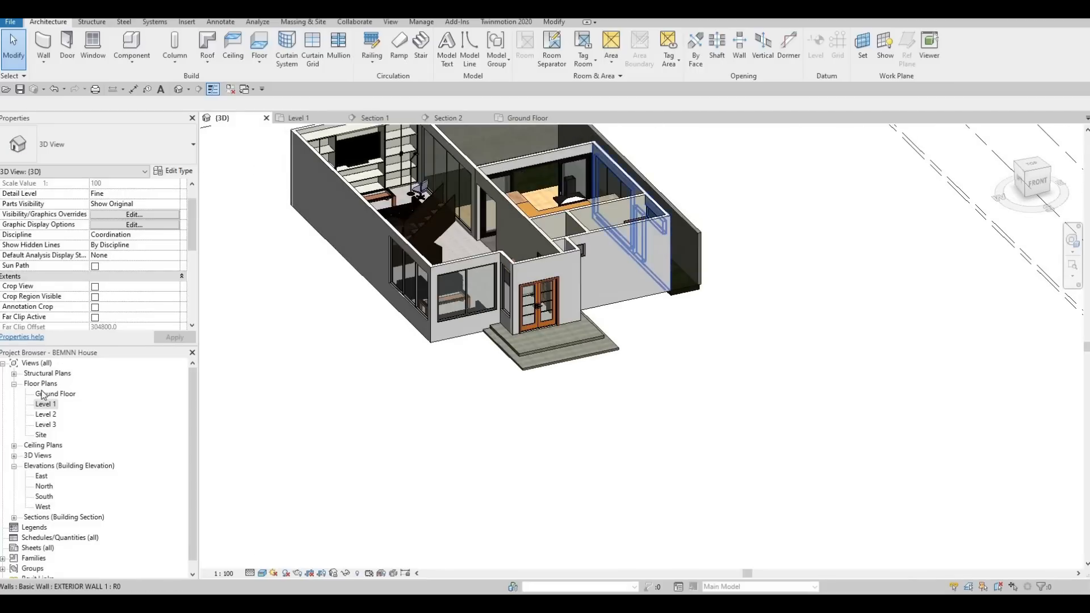
{"action": "double_click", "coordinate": [52, 404]}
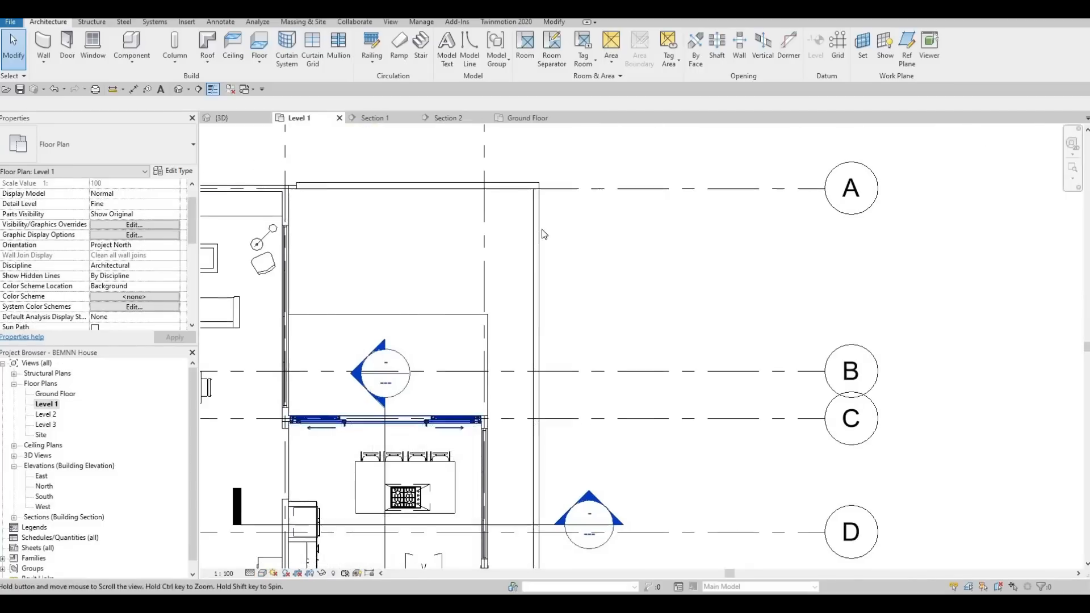
{"action": "scroll", "coordinate": [543, 233], "scroll_direction": "down", "scroll_amount": 3}
{"action": "middle_click_drag", "start_coordinate": [561, 293], "coordinate": [591, 220]}
{"action": "key", "text": "Escape"}
Draw a wall similar to the side boundary wall along grid F, from grid 1 until level with that side wall.
{"action": "left_click", "coordinate": [587, 222]}
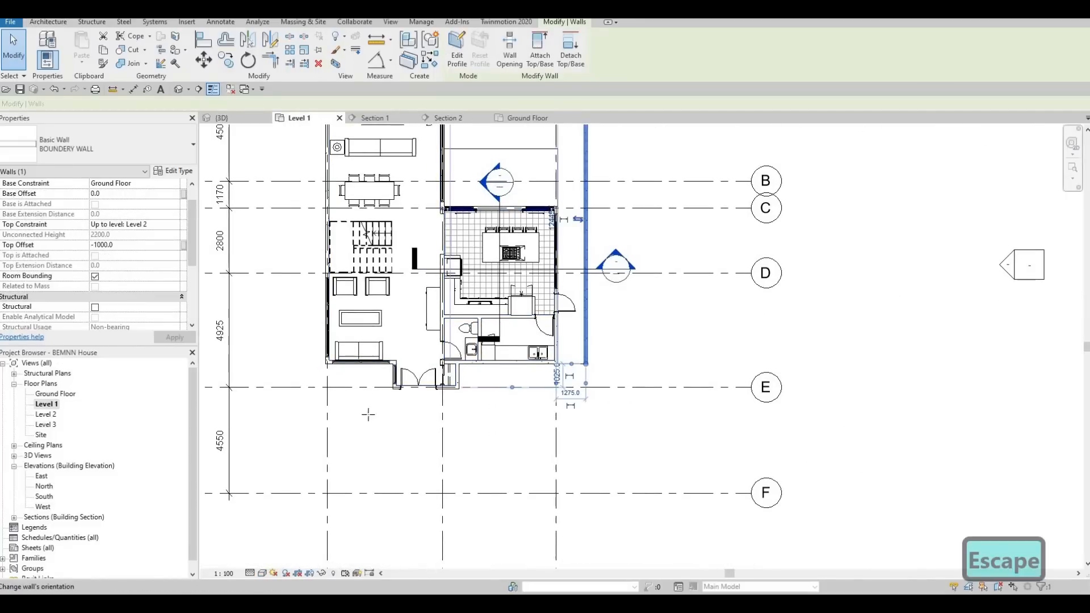
{"action": "key", "text": "c"}
{"action": "key", "text": "s"}
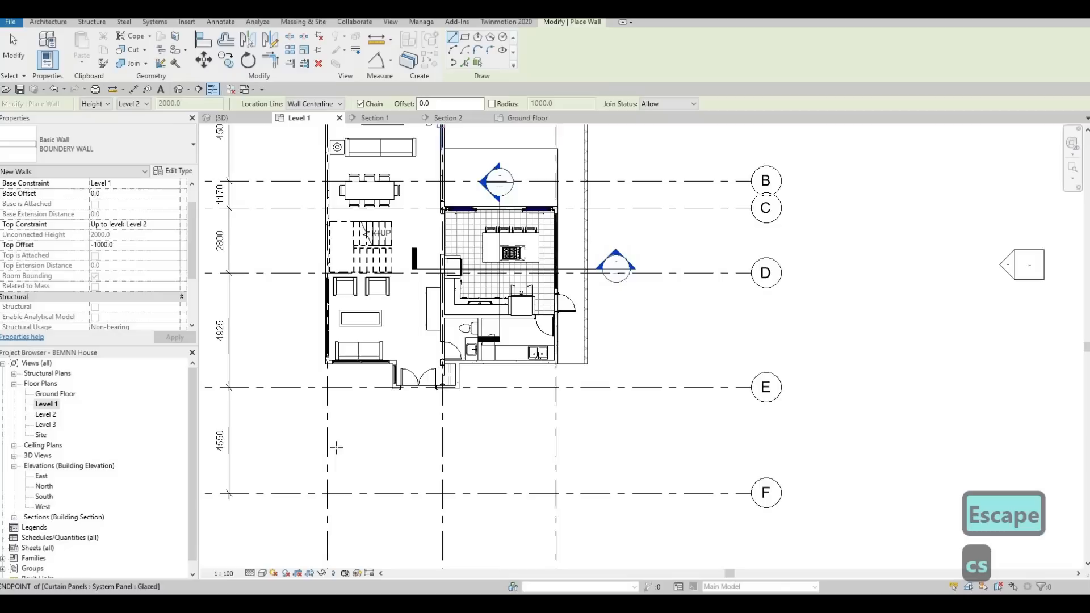
{"action": "left_click", "coordinate": [326, 493]}
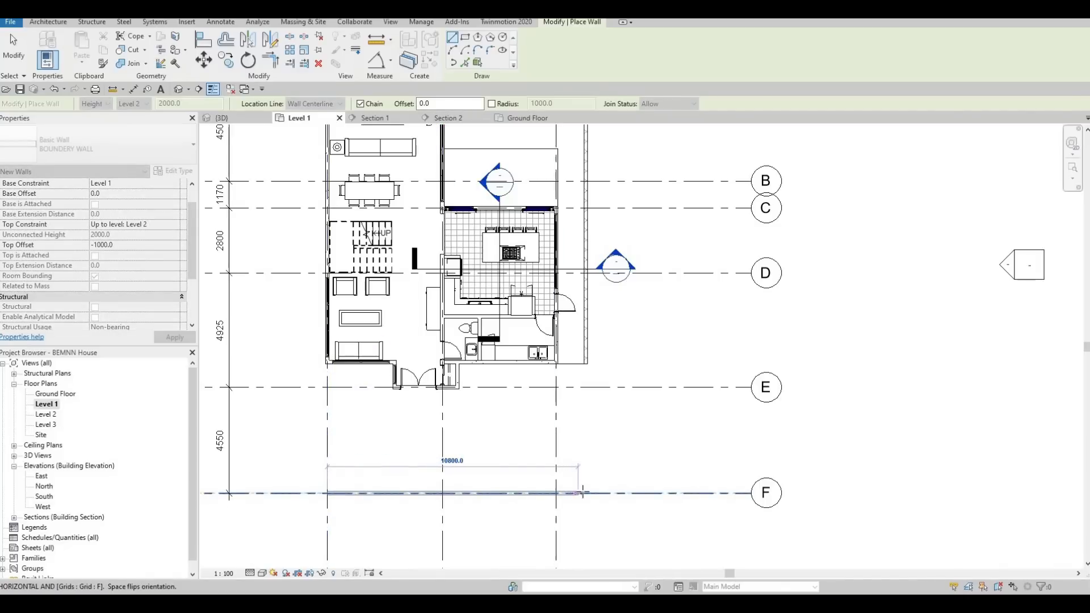
{"action": "left_click", "coordinate": [586, 493]}
{"action": "key", "text": "Escape"}
{"action": "key", "text": "Escape"}
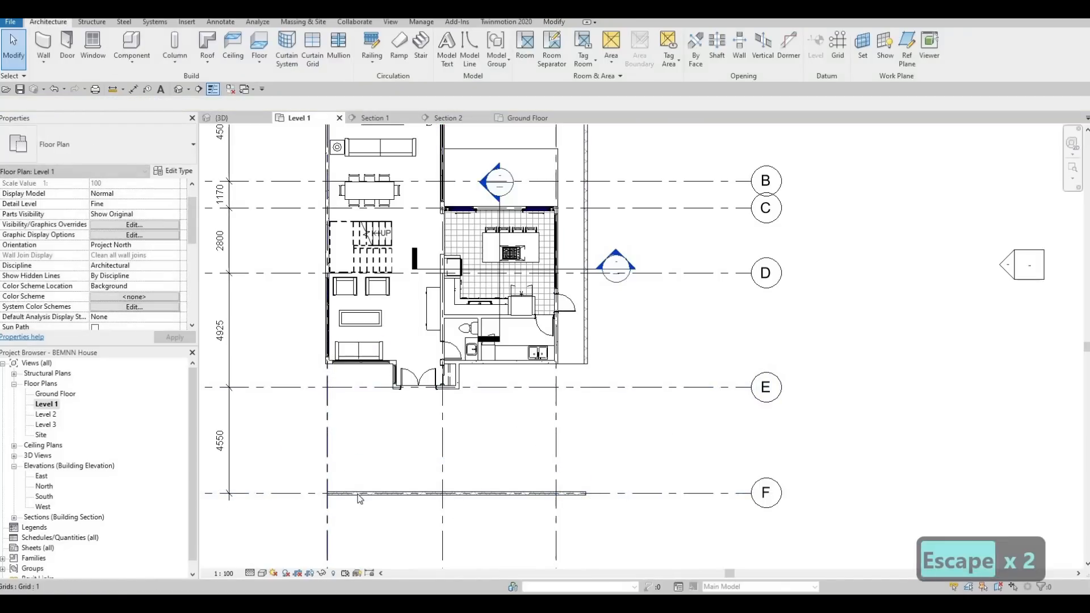
Draw a similar 4550 mm boundary wall along grid 1, from the front wall's end at grid F to grid E.
{"action": "left_click", "coordinate": [359, 493]}
{"action": "key", "text": "c"}
{"action": "key", "text": "s"}
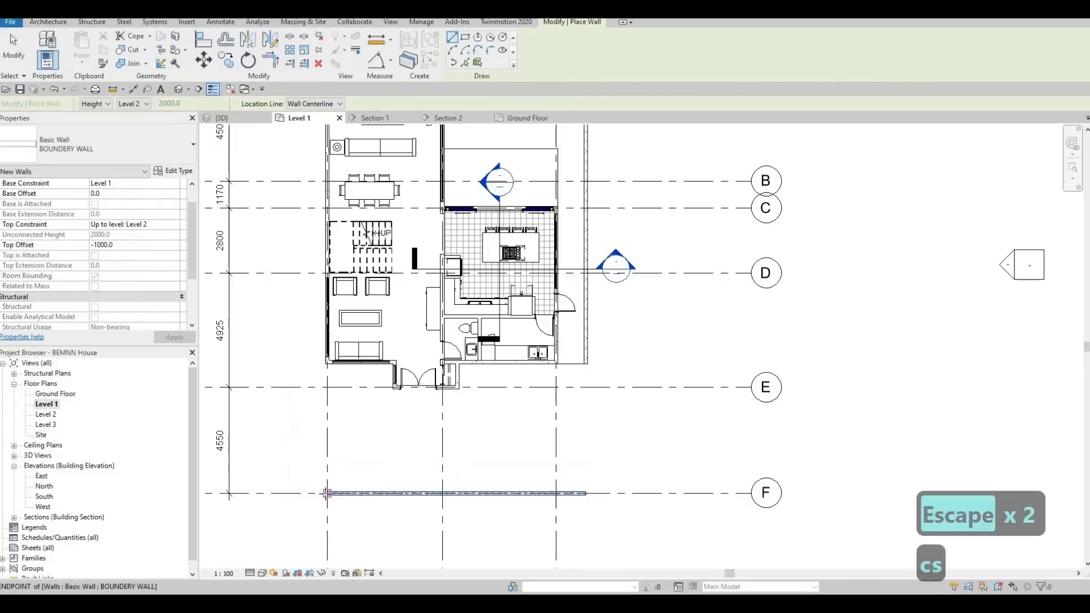
{"action": "left_click", "coordinate": [327, 493]}
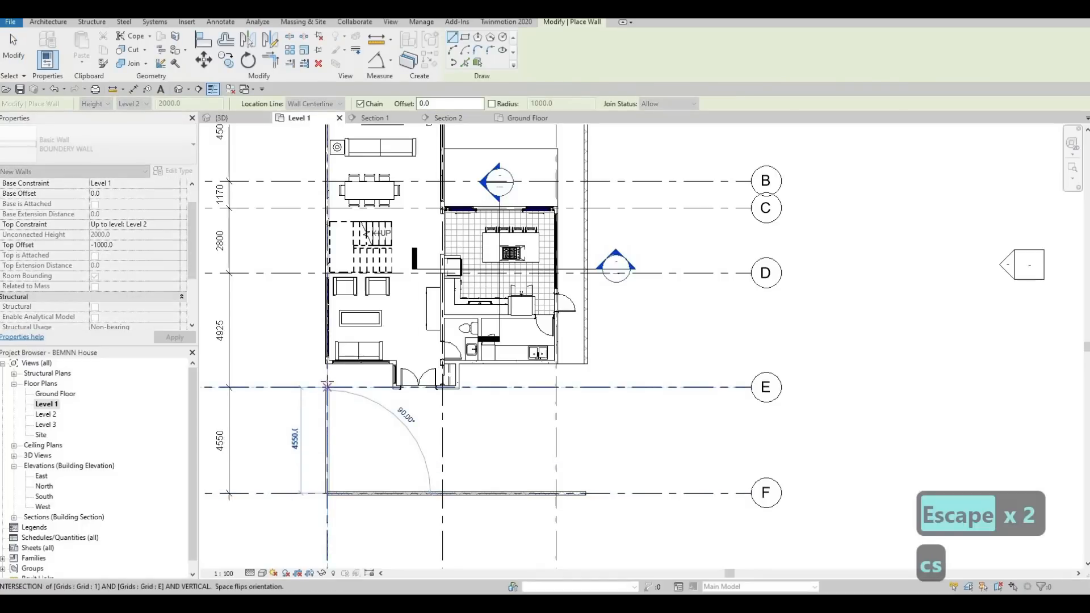
{"action": "left_click", "coordinate": [327, 386]}
{"action": "key", "text": "Escape"}
{"action": "key", "text": "Escape"}
{"action": "key", "text": "Escape"}
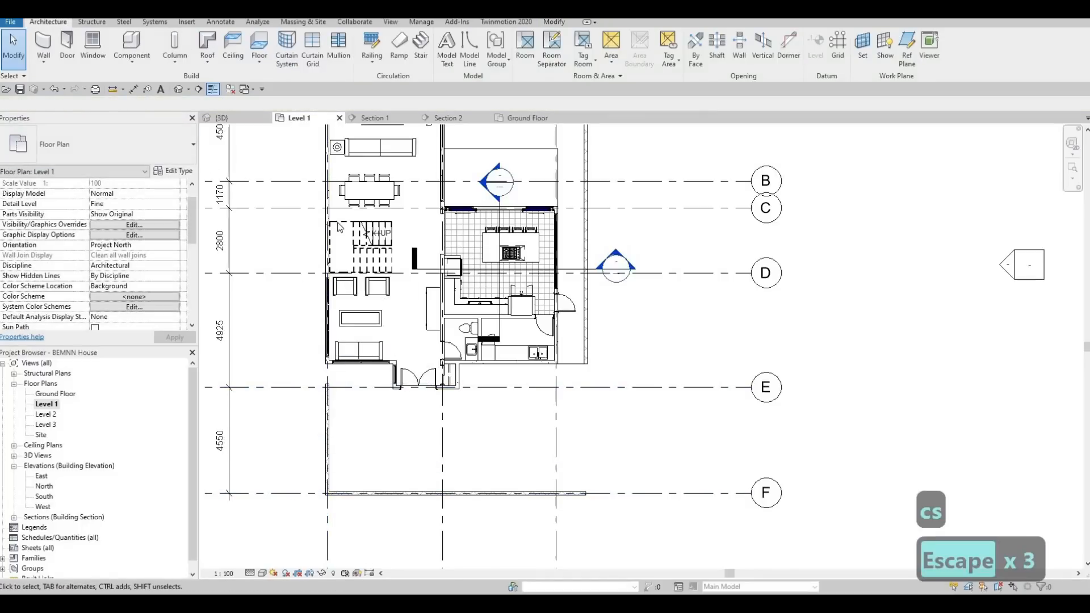
Open the 3D view and trim/extend the long side boundary wall and the front boundary wall to meet at a corner.
{"action": "left_click", "coordinate": [178, 89]}
{"action": "middle_click_drag", "start_coordinate": [501, 357], "coordinate": [419, 392], "text": "shift"}
{"action": "scroll", "coordinate": [401, 397], "scroll_direction": "up", "scroll_amount": 2}
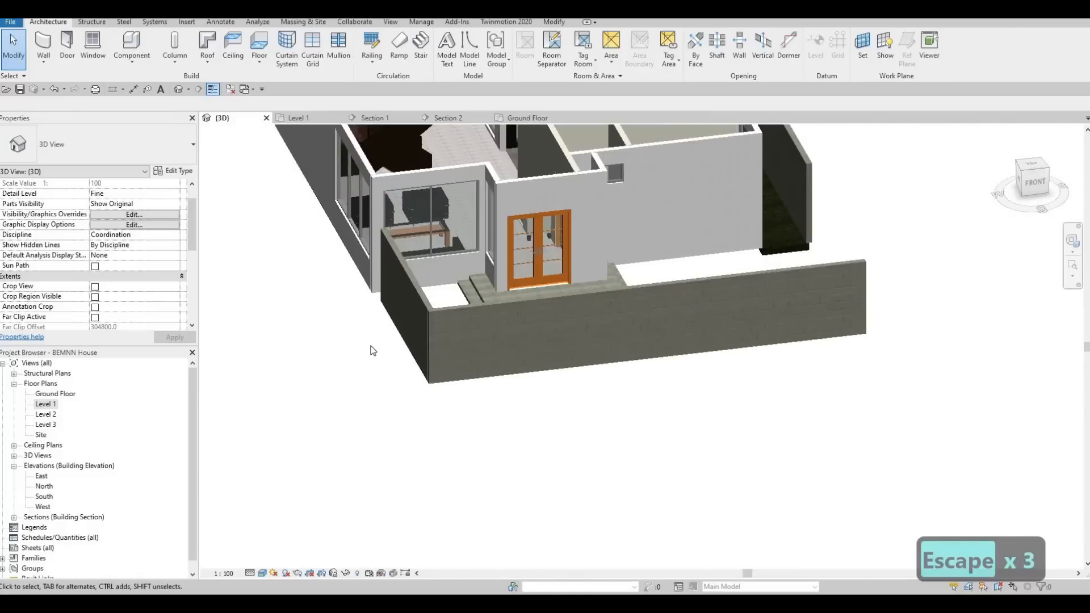
{"action": "middle_click_drag", "start_coordinate": [387, 267], "coordinate": [355, 294], "text": "shift"}
{"action": "scroll", "coordinate": [657, 360], "scroll_direction": "down", "scroll_amount": 1}
{"action": "middle_click_drag", "start_coordinate": [657, 359], "coordinate": [482, 413]}
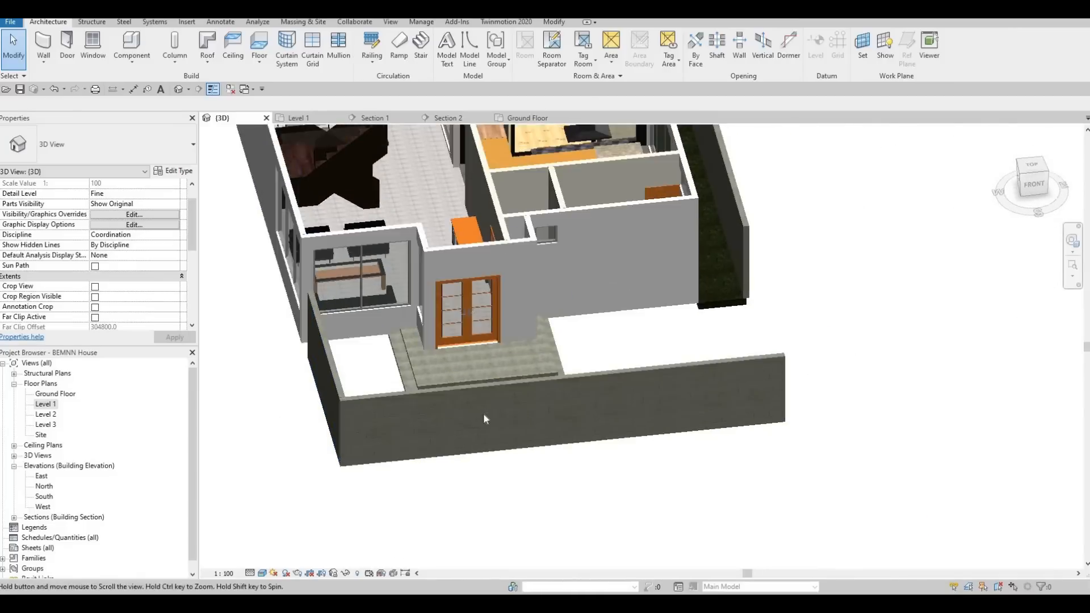
{"action": "key", "text": "t"}
{"action": "key", "text": "r"}
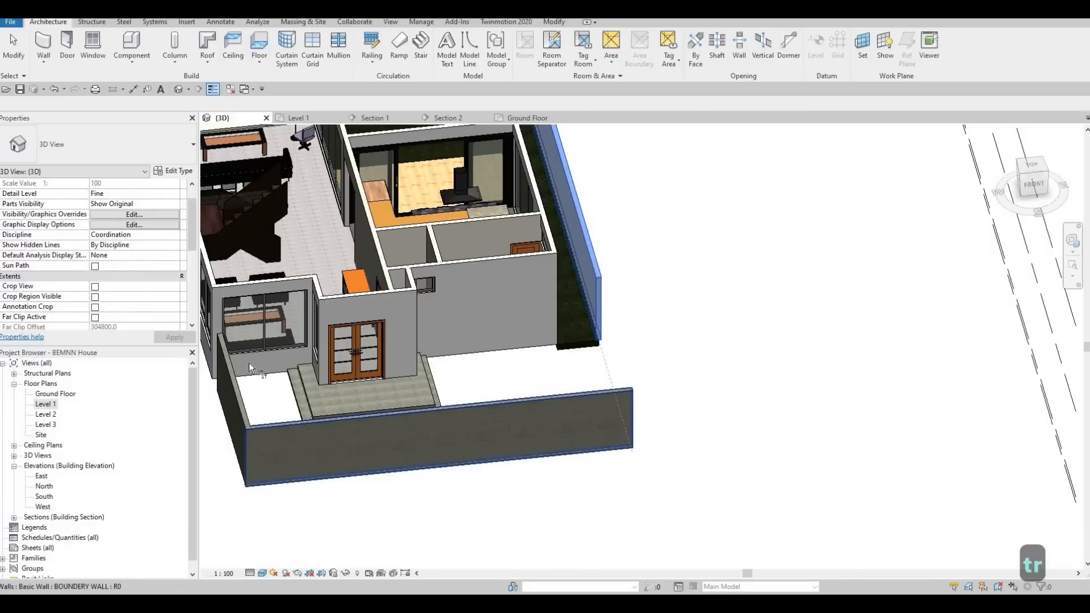
{"action": "left_click", "coordinate": [616, 398]}
Examine where the rear boundary wall meets the house in the 3D view, and end the trim command.
{"action": "middle_click_drag", "start_coordinate": [395, 289], "coordinate": [426, 426]}
{"action": "scroll", "coordinate": [425, 426], "scroll_direction": "down", "scroll_amount": 1}
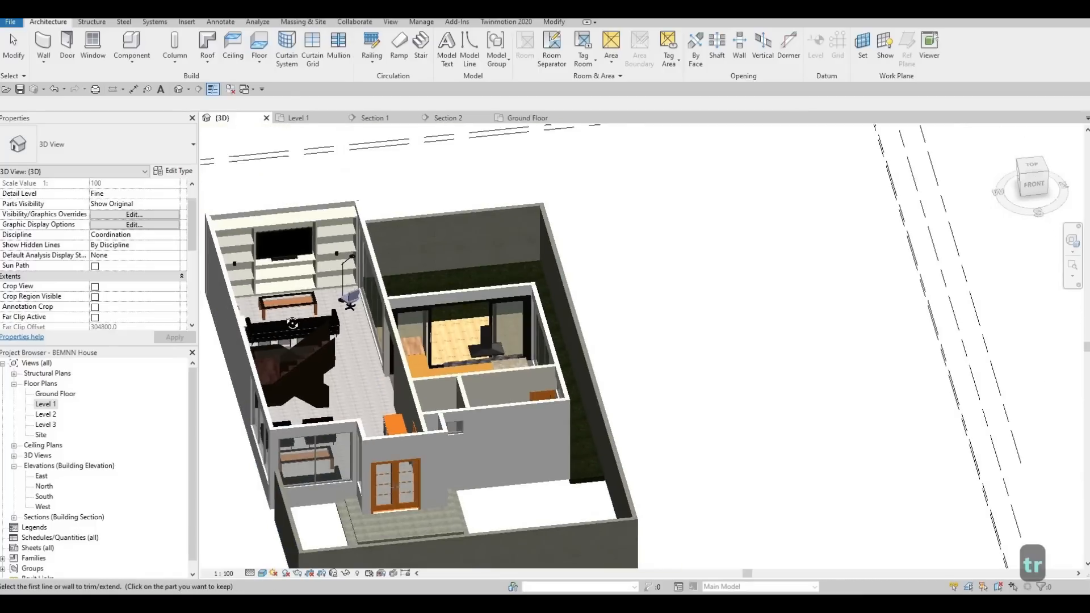
{"action": "scroll", "coordinate": [351, 269], "scroll_direction": "up", "scroll_amount": 3}
{"action": "middle_click_drag", "start_coordinate": [478, 166], "coordinate": [440, 171], "text": "shift"}
{"action": "scroll", "coordinate": [462, 168], "scroll_direction": "up", "scroll_amount": 2}
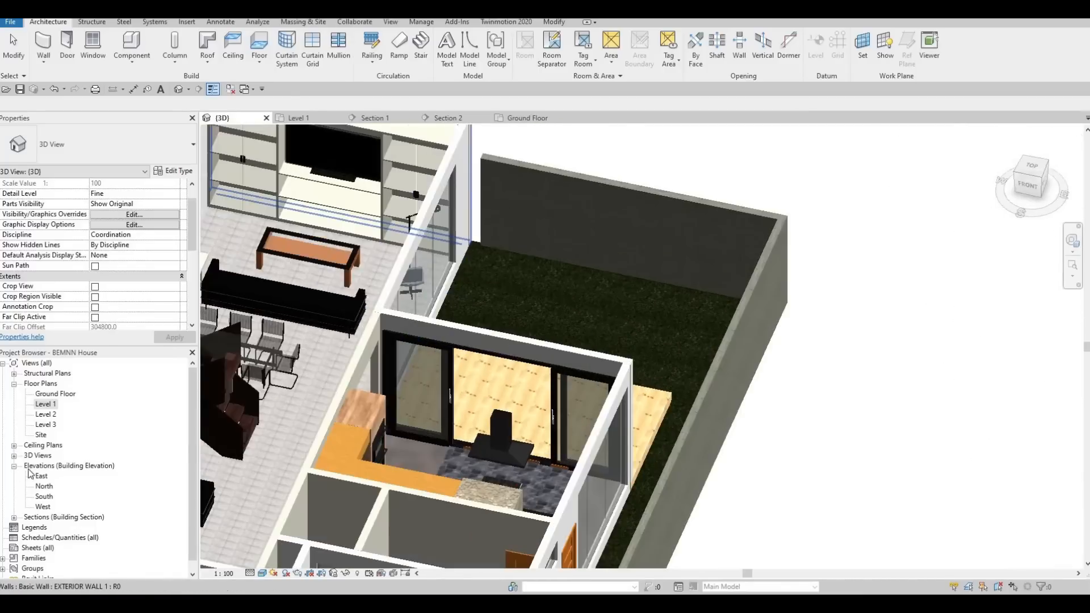
{"action": "key", "text": "Escape"}
{"action": "key", "text": "Escape"}
Align the rear boundary wall's outer face with the outer face of the house's rear wall in the Level 1 floor plan.
{"action": "double_click", "coordinate": [44, 405]}
{"action": "middle_click_drag", "start_coordinate": [469, 242], "coordinate": [462, 414]}
{"action": "scroll", "coordinate": [462, 414], "scroll_direction": "up", "scroll_amount": 4}
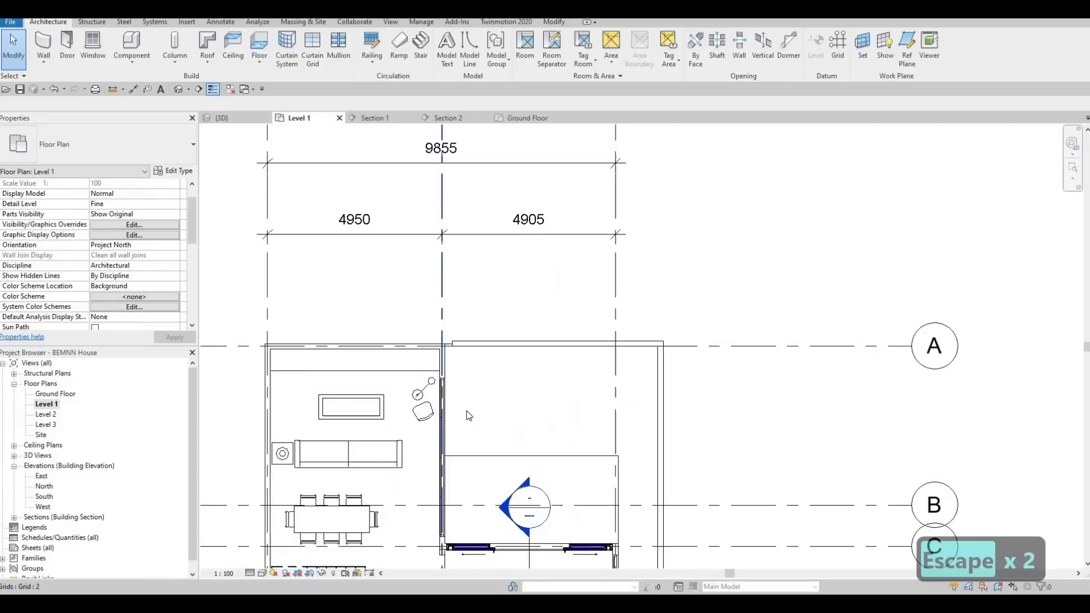
{"action": "key", "text": "a"}
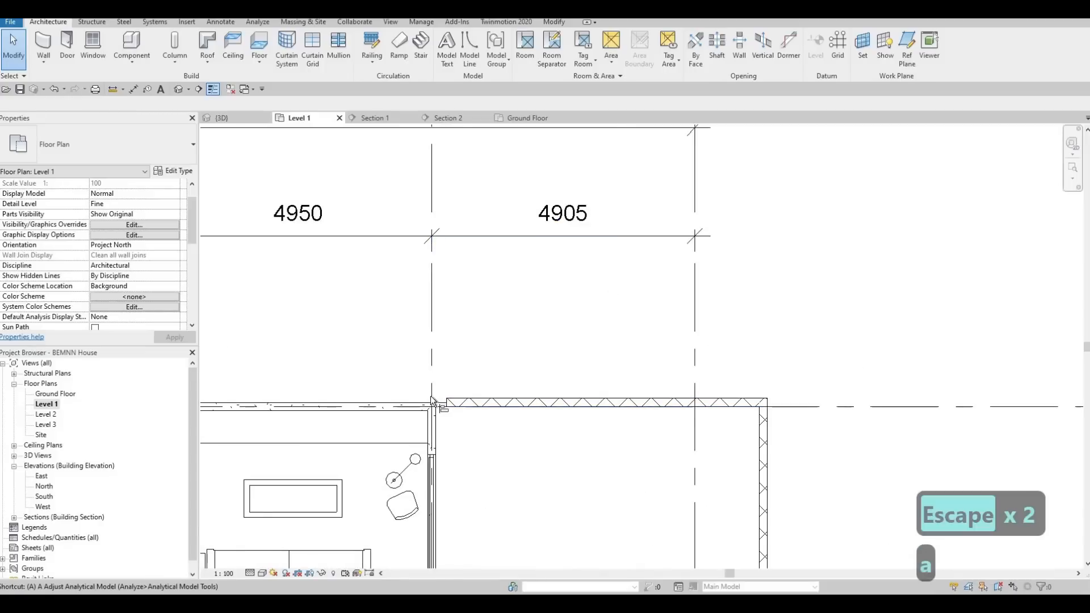
{"action": "key", "text": "l"}
{"action": "scroll", "coordinate": [464, 414], "scroll_direction": "up", "scroll_amount": 2}
{"action": "left_click", "coordinate": [479, 404]}
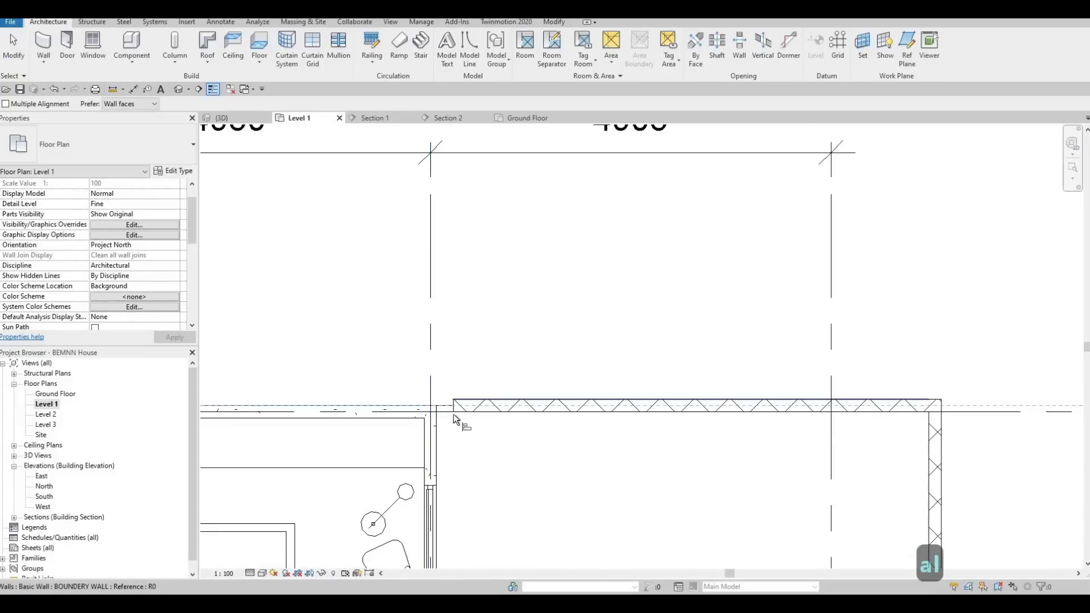
{"action": "left_click", "coordinate": [452, 414]}
{"action": "scroll", "coordinate": [534, 364], "scroll_direction": "down", "scroll_amount": 2}
{"action": "scroll", "coordinate": [534, 364], "scroll_direction": "down", "scroll_amount": 3}
{"action": "middle_click_drag", "start_coordinate": [534, 364], "coordinate": [563, 149]}
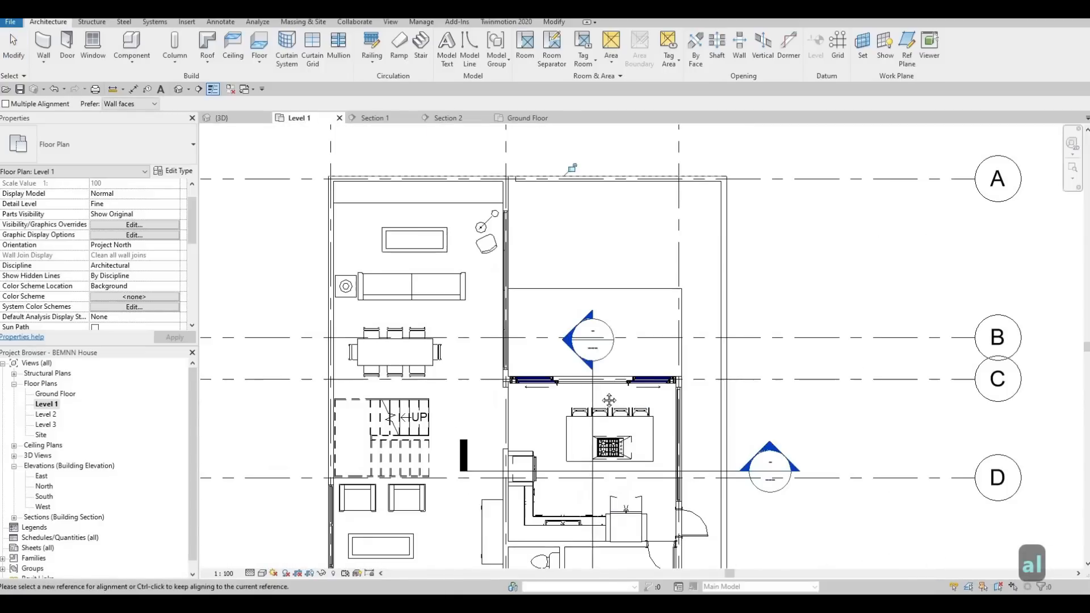
{"action": "scroll", "coordinate": [608, 401], "scroll_direction": "down", "scroll_amount": 1}
{"action": "middle_click_drag", "start_coordinate": [608, 400], "coordinate": [627, 153]}
{"action": "middle_click_drag", "start_coordinate": [715, 310], "coordinate": [712, 226]}
{"action": "scroll", "coordinate": [743, 250], "scroll_direction": "up", "scroll_amount": 2}
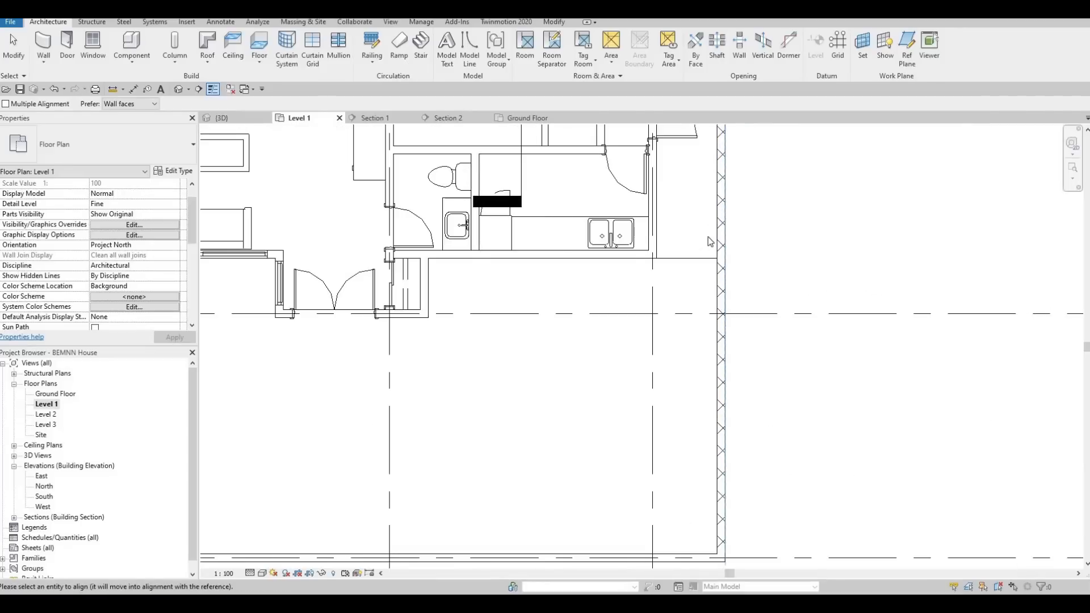
{"action": "scroll", "coordinate": [719, 216], "scroll_direction": "up", "scroll_amount": 1}
{"action": "key", "text": "Escape"}
{"action": "key", "text": "Escape"}
{"action": "key", "text": "a"}
{"action": "key", "text": "l"}
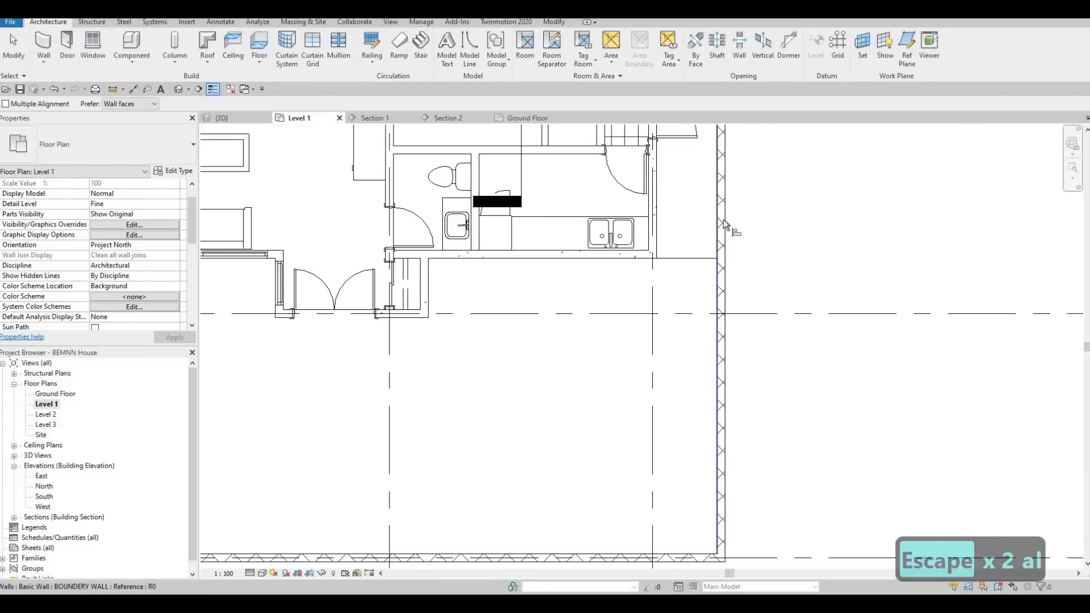
{"action": "scroll", "coordinate": [722, 227], "scroll_direction": "up", "scroll_amount": 1}
{"action": "left_click", "coordinate": [727, 221]}
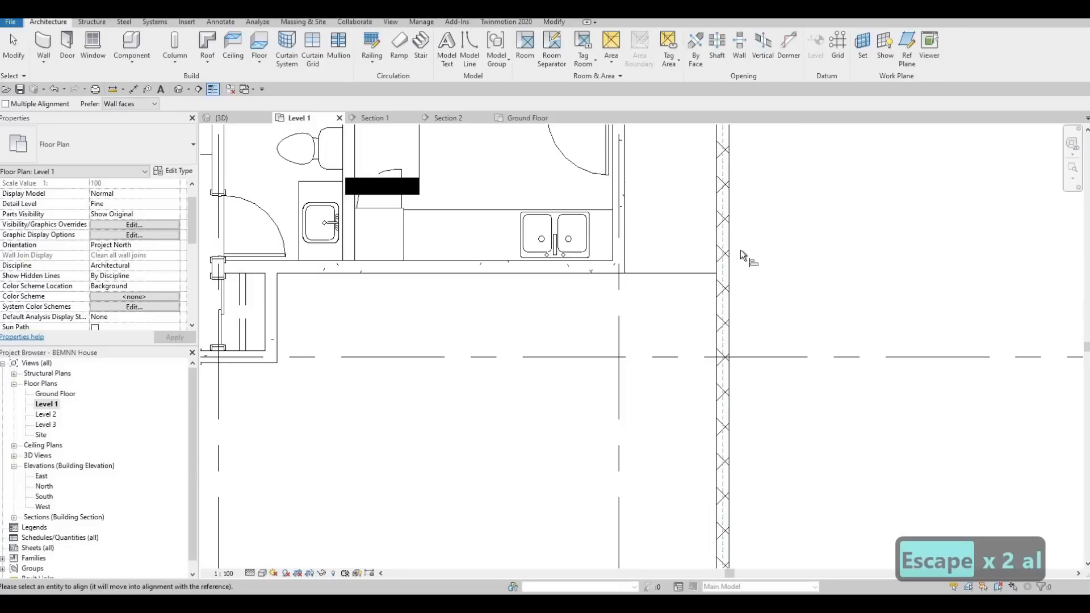
{"action": "key", "text": "Escape"}
{"action": "key", "text": "Escape"}
Nudge the long side boundary wall slightly toward the house so the grass floor's edge beside it is exposed.
{"action": "scroll", "coordinate": [729, 250], "scroll_direction": "up", "scroll_amount": 2}
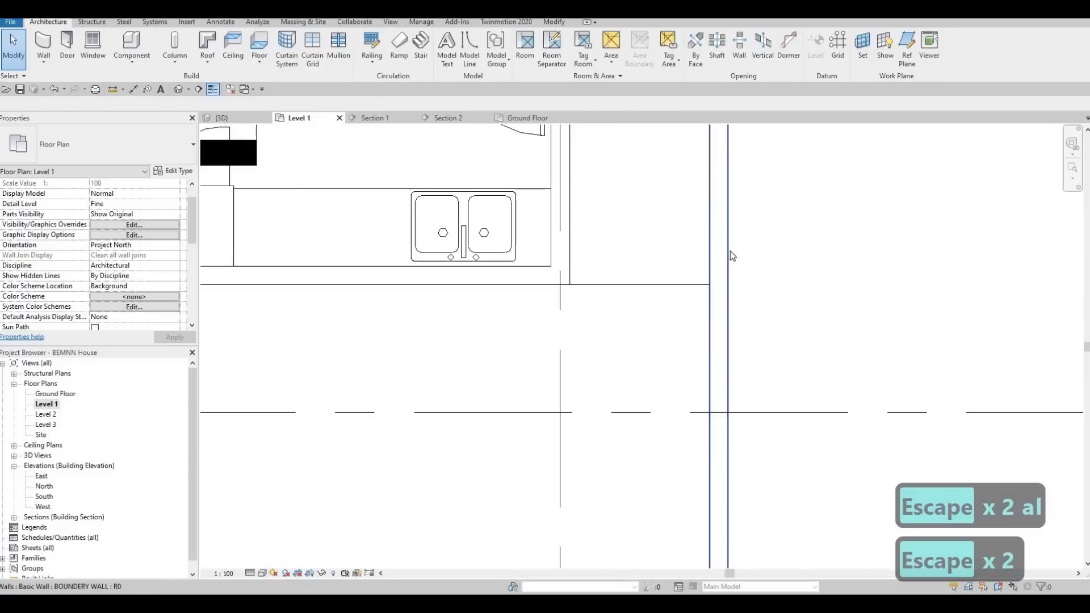
{"action": "left_click", "coordinate": [729, 251]}
{"action": "key", "text": "Left"}
{"action": "key", "text": "Left"}
{"action": "key", "text": "Left"}
{"action": "key", "text": "Left"}
{"action": "key", "text": "Left"}
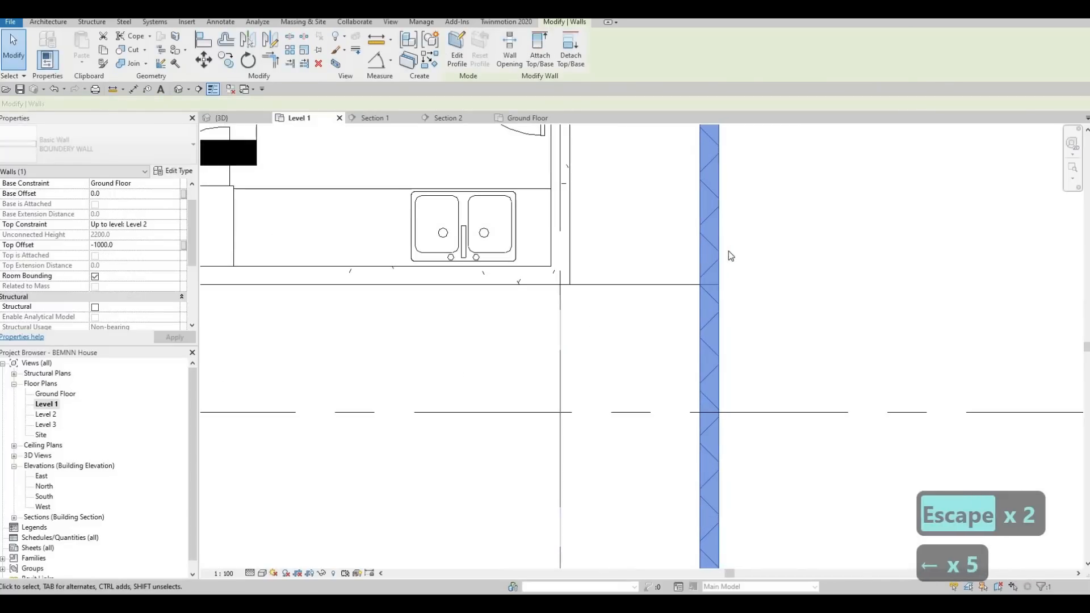
{"action": "key", "text": "Left"}
{"action": "key", "text": "Left"}
{"action": "key", "text": "Left"}
{"action": "key", "text": "Escape"}
Align the long side boundary wall's outer face with the adjacent edge of the grass floor.
{"action": "key", "text": "a"}
{"action": "key", "text": "l"}
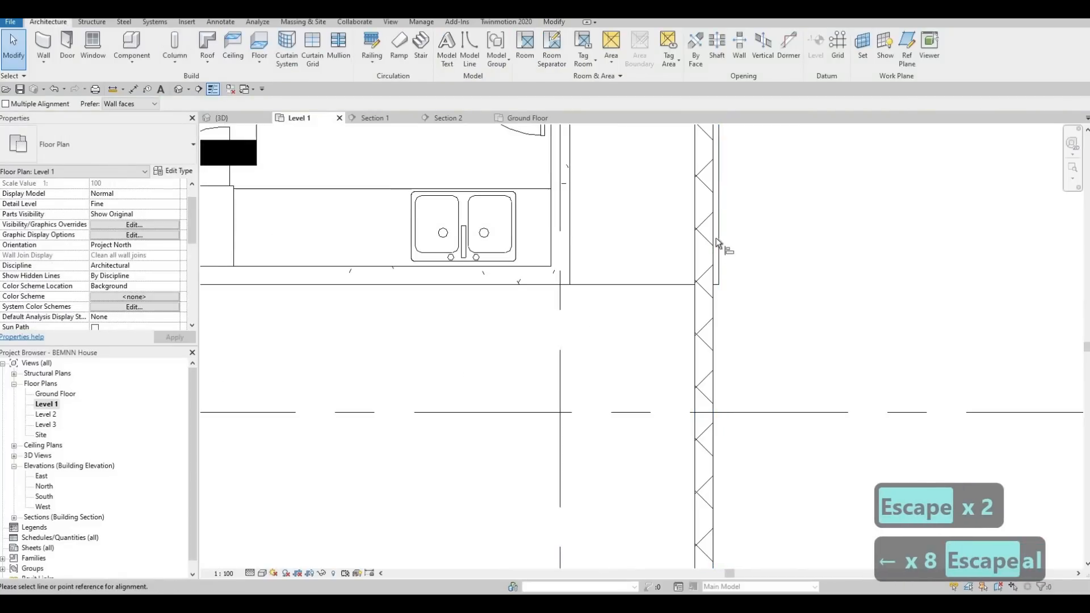
{"action": "left_click", "coordinate": [718, 235]}
{"action": "left_click", "coordinate": [713, 286]}
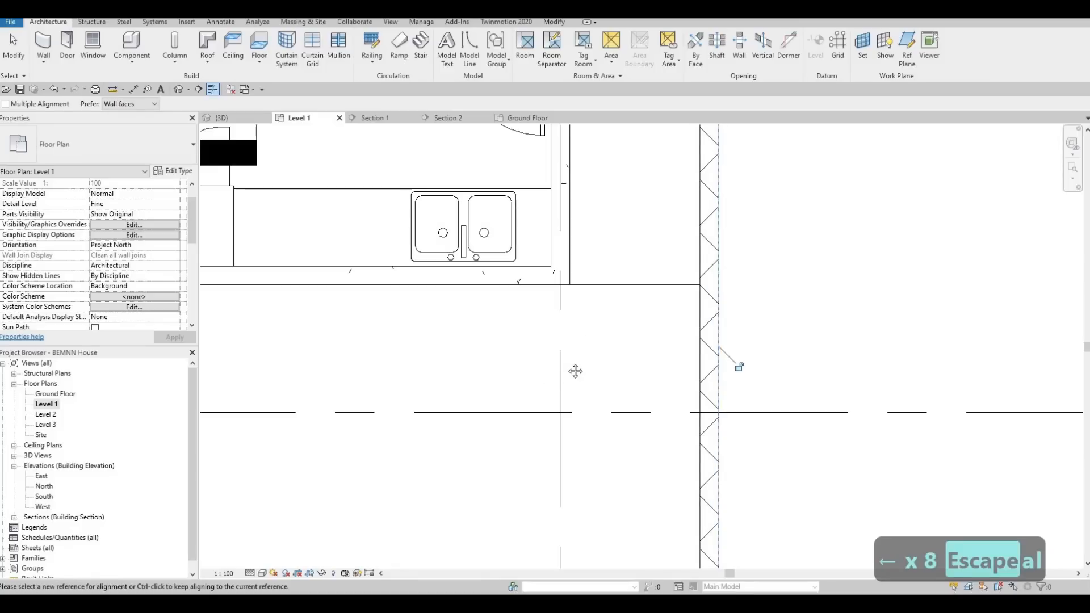
Align the short front-yard boundary wall's outer face with the outer face of the house's side wall, and end the command.
{"action": "scroll", "coordinate": [575, 372], "scroll_direction": "down", "scroll_amount": 3}
{"action": "scroll", "coordinate": [564, 348], "scroll_direction": "up", "scroll_amount": 1}
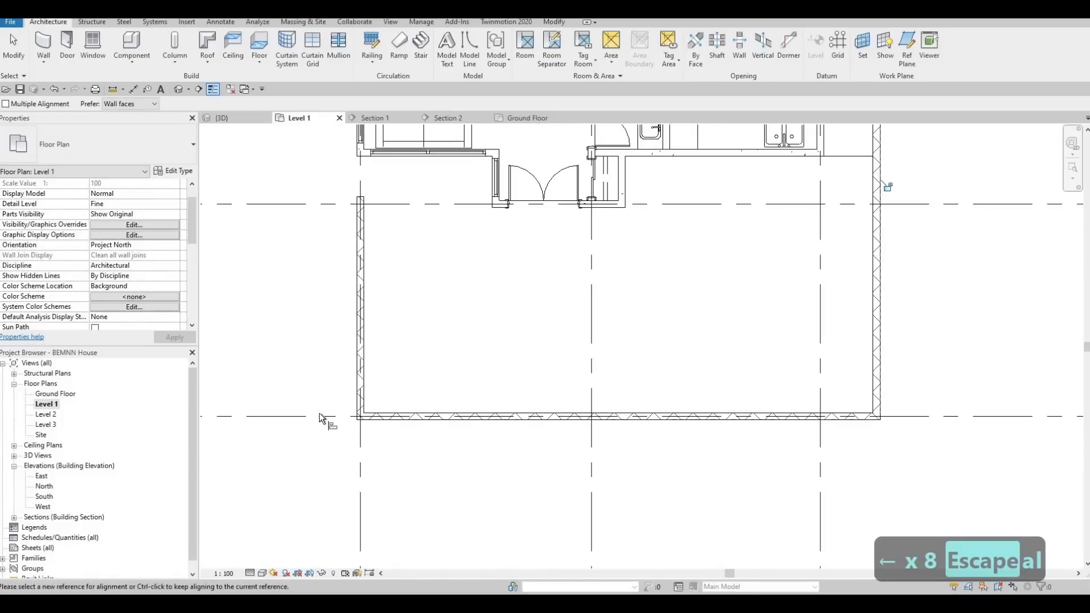
{"action": "scroll", "coordinate": [369, 419], "scroll_direction": "up", "scroll_amount": 3}
{"action": "middle_click_drag", "start_coordinate": [437, 470], "coordinate": [433, 462]}
{"action": "scroll", "coordinate": [390, 188], "scroll_direction": "down", "scroll_amount": 3}
{"action": "middle_click_drag", "start_coordinate": [385, 162], "coordinate": [431, 347]}
{"action": "scroll", "coordinate": [407, 277], "scroll_direction": "up", "scroll_amount": 2}
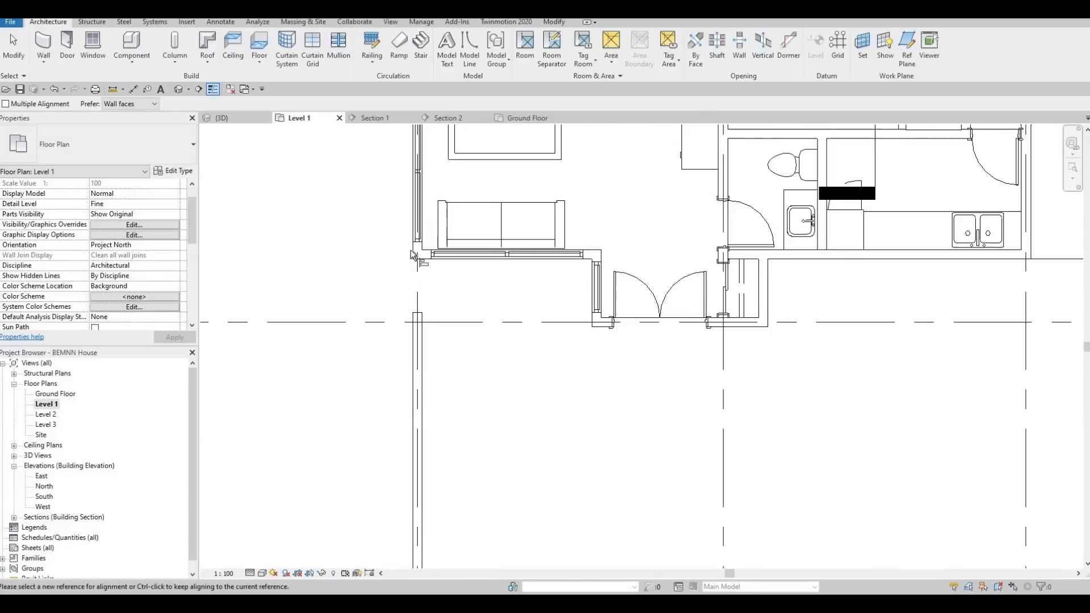
{"action": "left_click", "coordinate": [410, 250]}
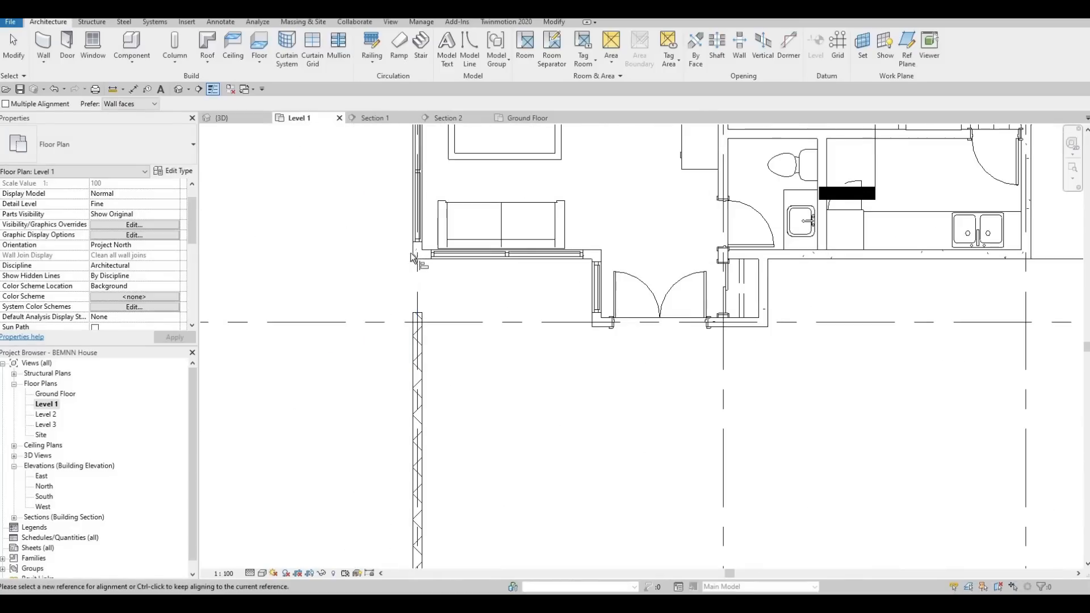
{"action": "left_click", "coordinate": [409, 321]}
{"action": "key", "text": "Escape"}
{"action": "key", "text": "Escape"}
Extend the short front-yard boundary wall's free end until it meets the front corner of the house.
{"action": "scroll", "coordinate": [422, 336], "scroll_direction": "up", "scroll_amount": 2}
{"action": "key", "text": "Escape"}
{"action": "left_click", "coordinate": [426, 336]}
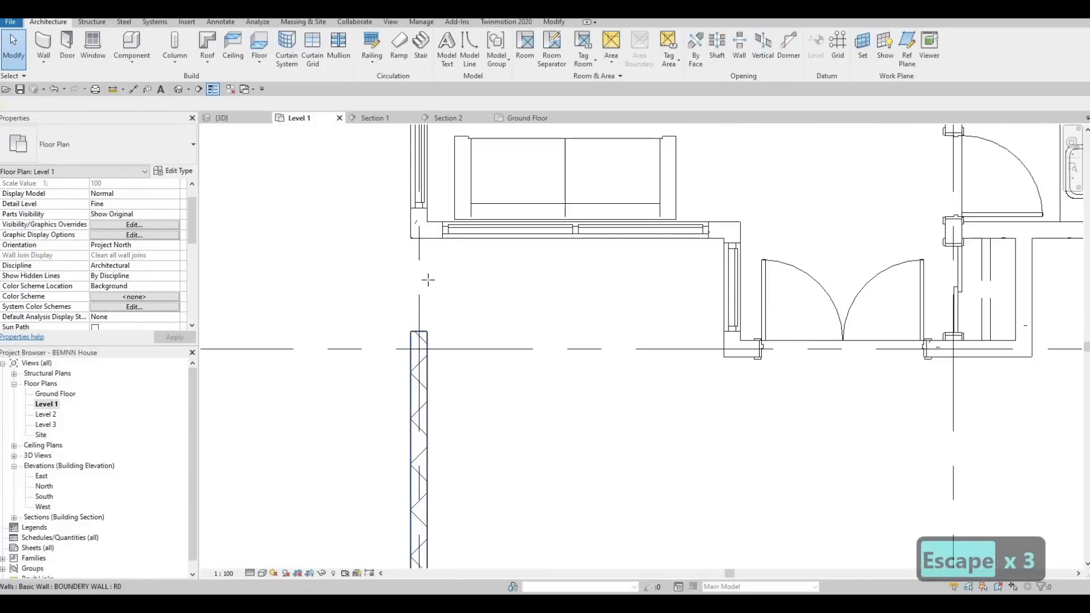
{"action": "left_click_drag", "start_coordinate": [419, 331], "coordinate": [426, 237]}
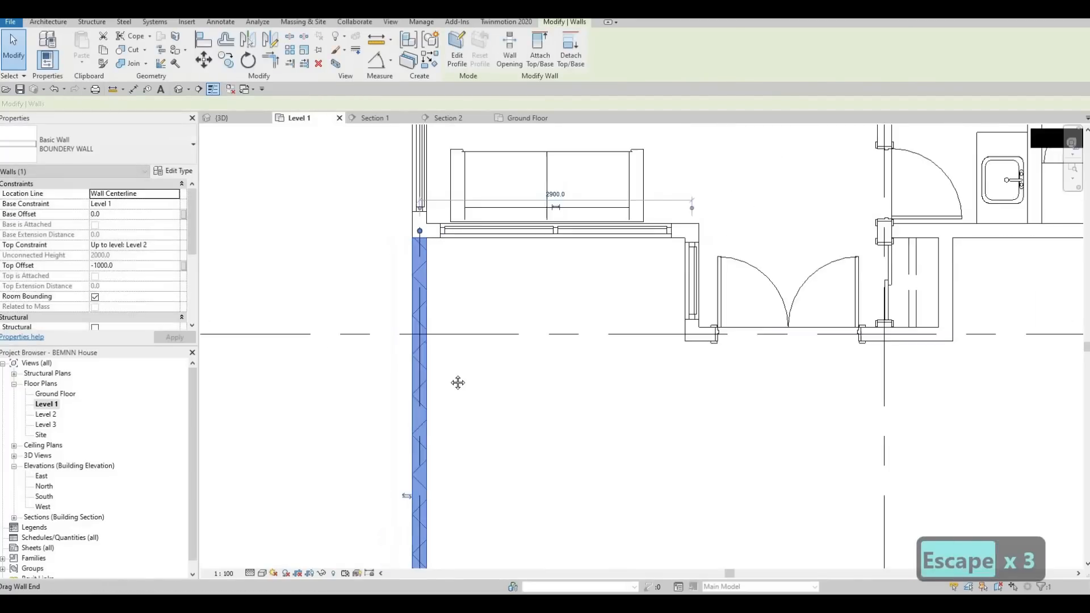
Extend the rear boundary wall's free end along grid A to the house's exterior wall beside the garden.
{"action": "scroll", "coordinate": [457, 382], "scroll_direction": "down", "scroll_amount": 5}
{"action": "scroll", "coordinate": [494, 310], "scroll_direction": "up", "scroll_amount": 2}
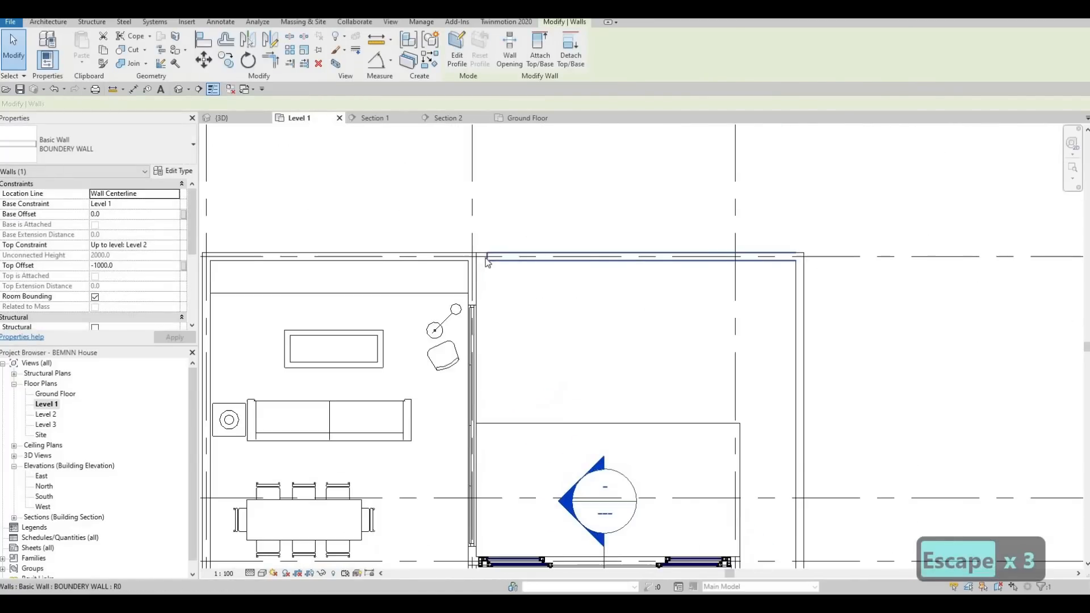
{"action": "left_click", "coordinate": [488, 260]}
{"action": "left_click_drag", "start_coordinate": [486, 257], "coordinate": [474, 258]}
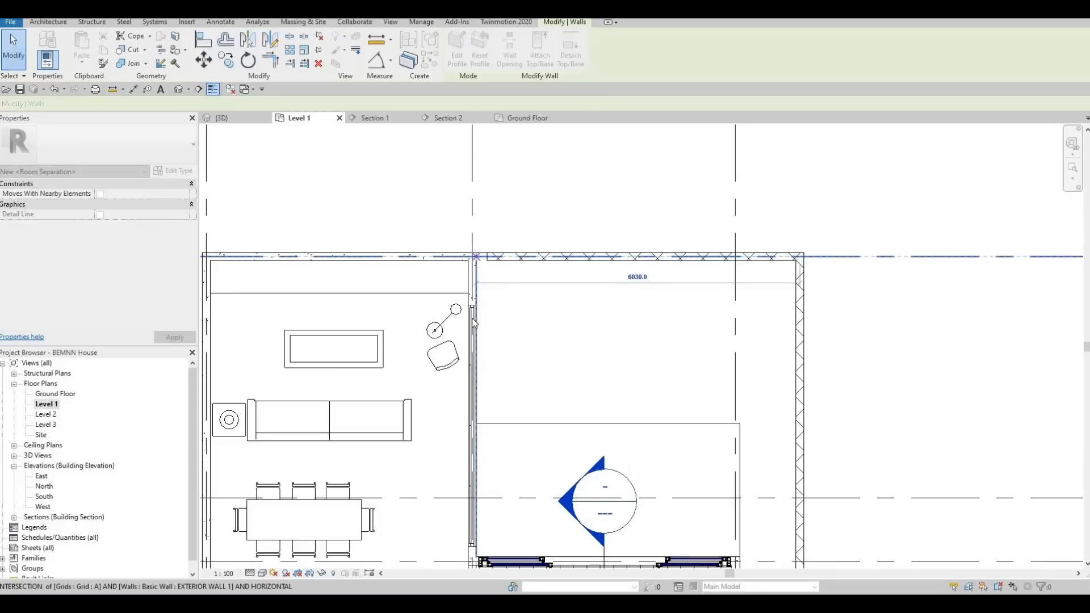
{"action": "key", "text": "Escape"}
Examine the boundary walls, entrance steps and front yard in the 3D view.
{"action": "scroll", "coordinate": [529, 292], "scroll_direction": "down", "scroll_amount": 4}
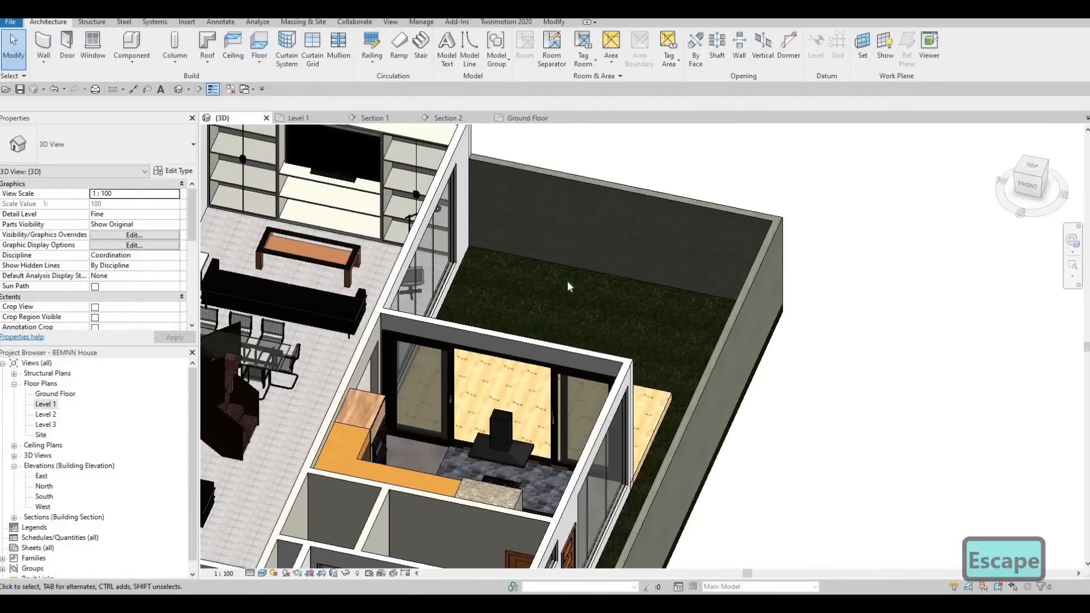
{"action": "scroll", "coordinate": [568, 283], "scroll_direction": "down", "scroll_amount": 4}
{"action": "middle_click_drag", "start_coordinate": [539, 380], "coordinate": [635, 357], "text": "shift"}
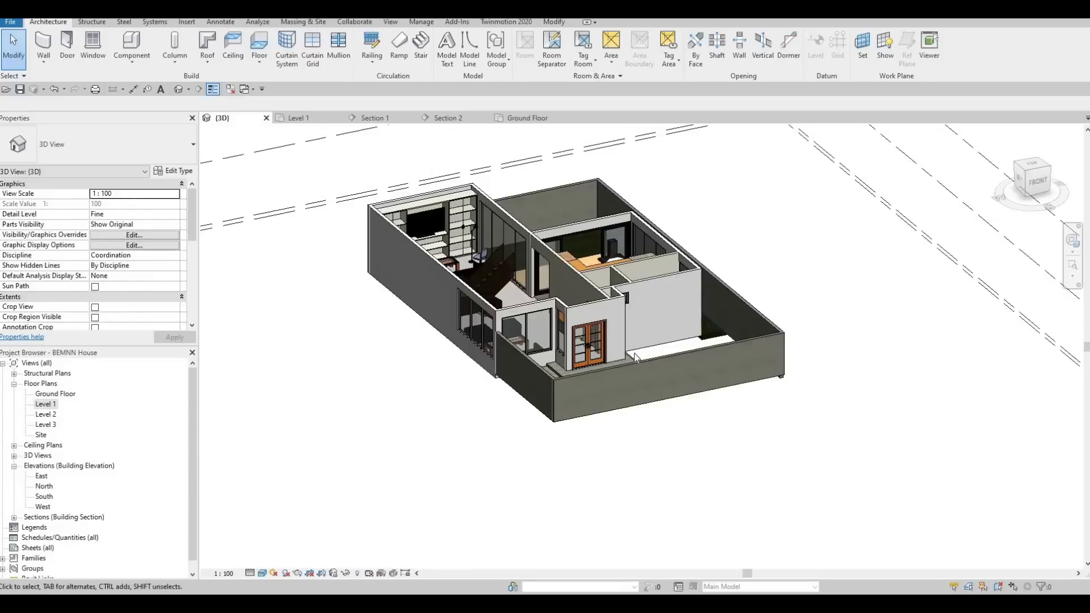
{"action": "scroll", "coordinate": [635, 357], "scroll_direction": "up", "scroll_amount": 3}
{"action": "middle_click_drag", "start_coordinate": [689, 419], "coordinate": [707, 418], "text": "shift"}
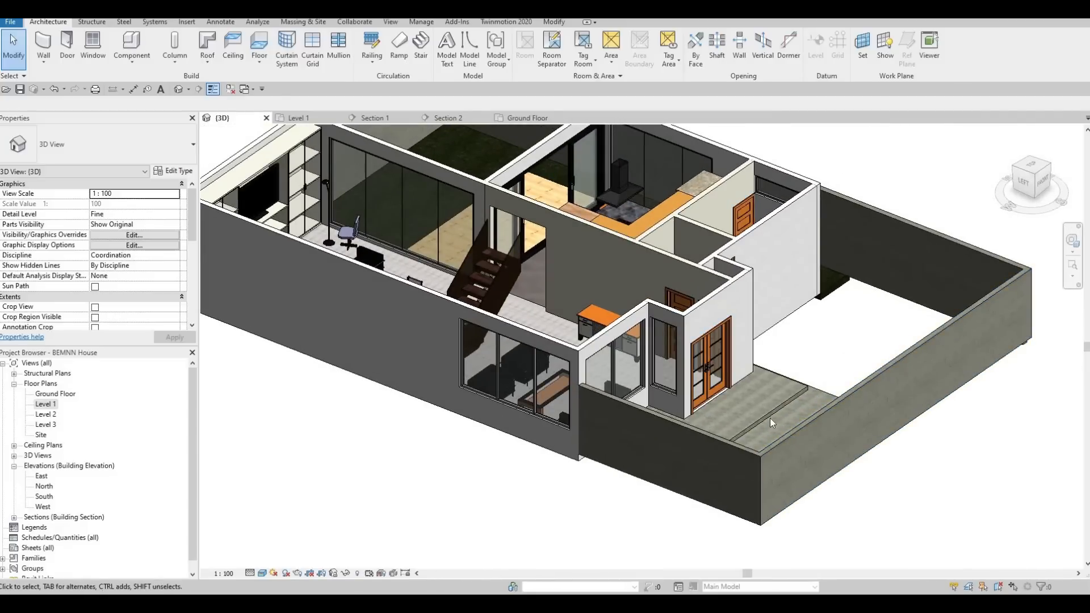
{"action": "scroll", "coordinate": [777, 454], "scroll_direction": "up", "scroll_amount": 1}
{"action": "middle_click_drag", "start_coordinate": [777, 454], "coordinate": [603, 430]}
{"action": "scroll", "coordinate": [603, 430], "scroll_direction": "down", "scroll_amount": 1}
{"action": "middle_click_drag", "start_coordinate": [618, 506], "coordinate": [631, 369], "text": "shift"}
{"action": "middle_click_drag", "start_coordinate": [525, 285], "coordinate": [527, 280], "text": "shift"}
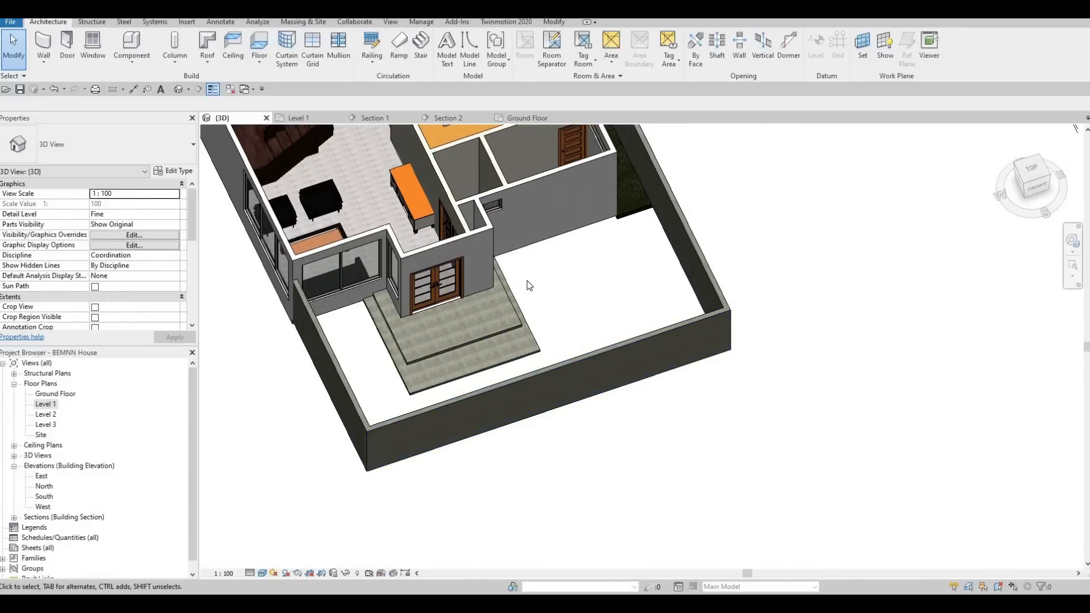
Start a new floor in the Ground Floor plan and duplicate the FLOOR 3 type as FLOOR 4.
{"action": "double_click", "coordinate": [57, 394]}
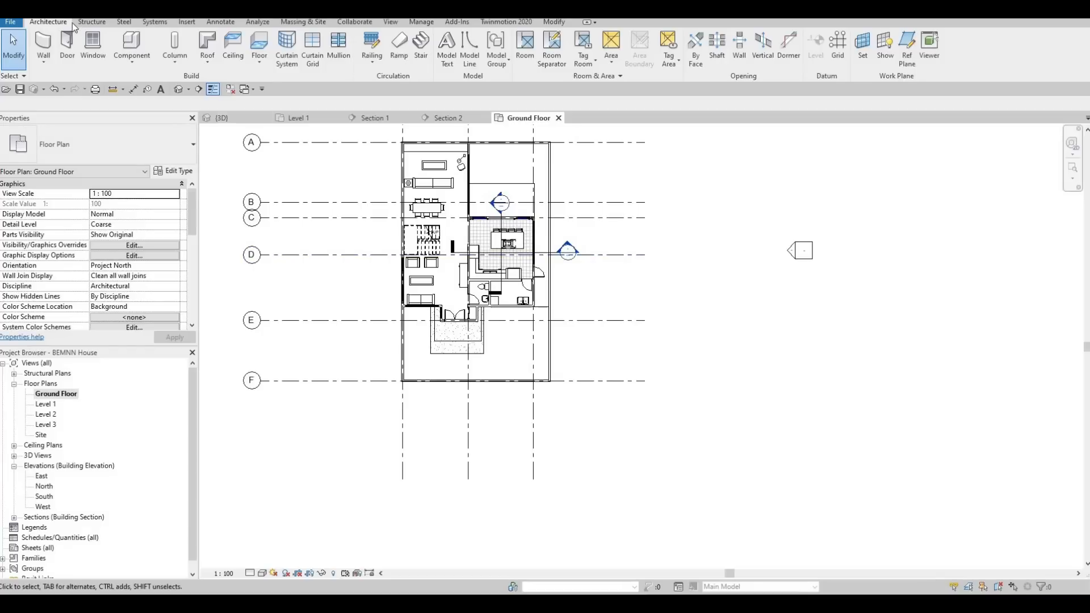
{"action": "left_click", "coordinate": [261, 46]}
{"action": "left_click", "coordinate": [173, 171]}
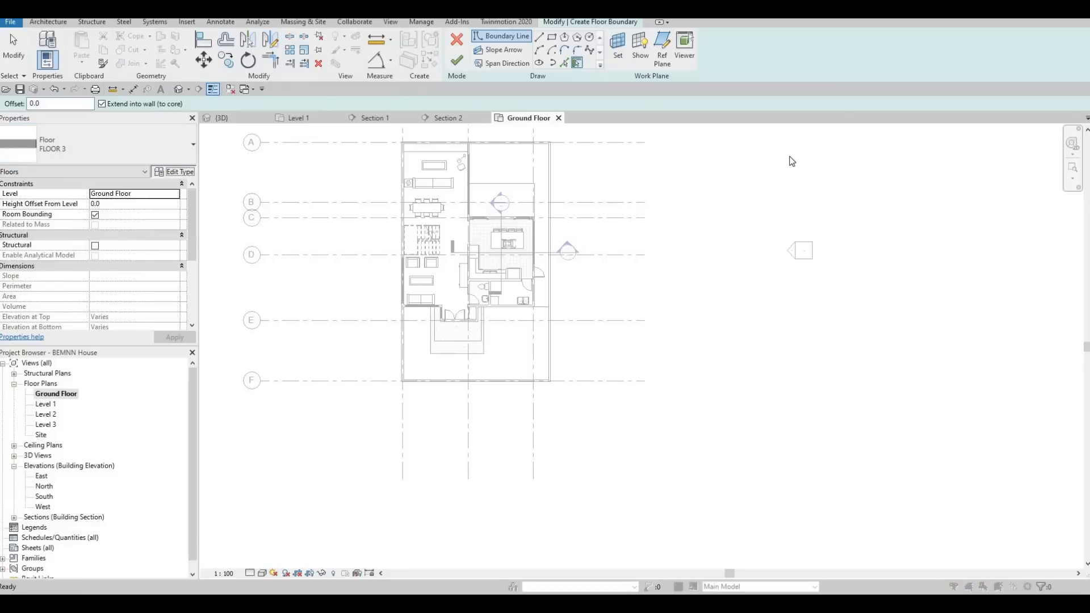
{"action": "left_click", "coordinate": [809, 140]}
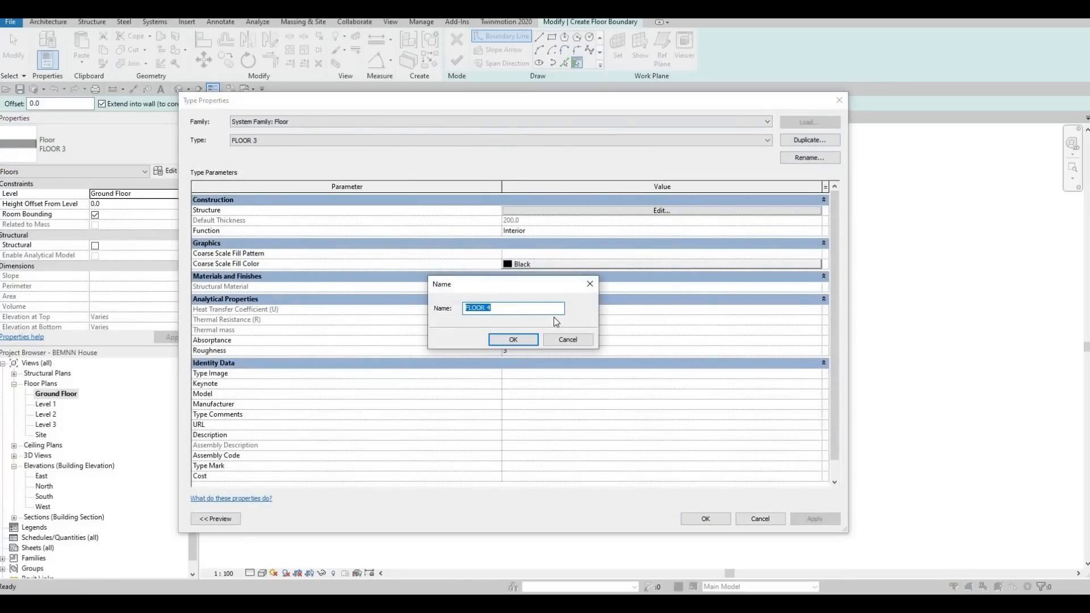
{"action": "key", "text": "Return"}
Set the FLOOR 4 structure layer's material to Concrete, High Strength from the AEC Materials concrete library, and accept the type.
{"action": "left_click", "coordinate": [621, 209]}
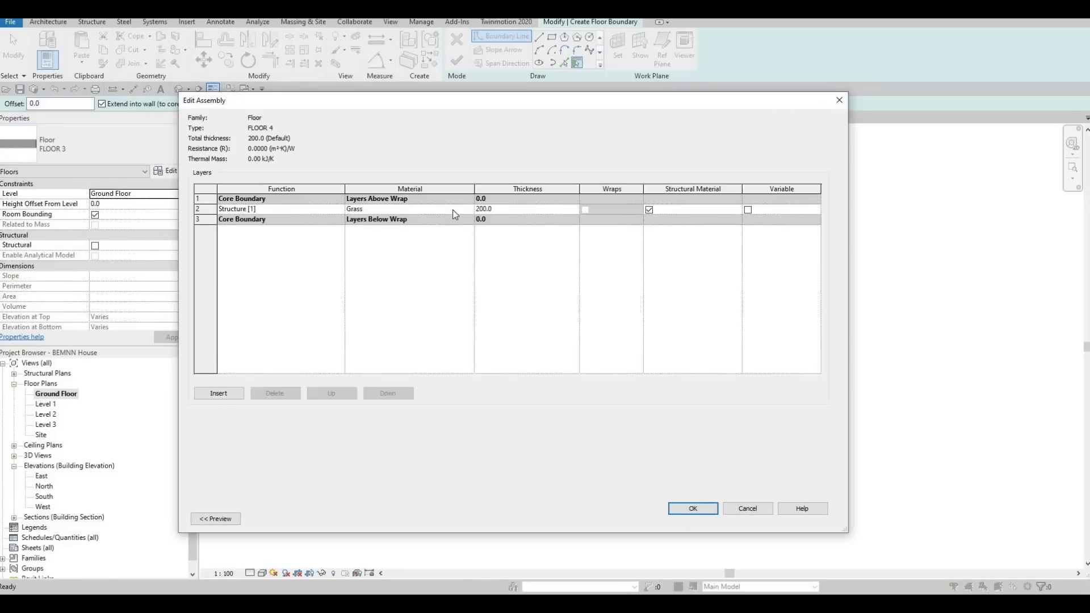
{"action": "left_click", "coordinate": [469, 208]}
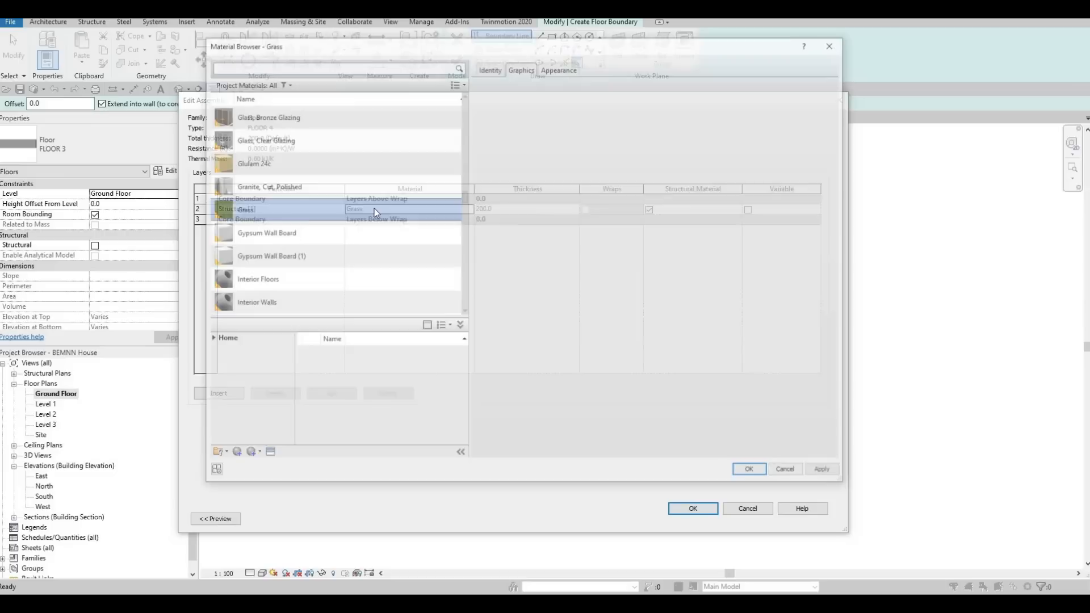
{"action": "scroll", "coordinate": [288, 256], "scroll_direction": "down", "scroll_amount": 10}
{"action": "scroll", "coordinate": [258, 294], "scroll_direction": "down", "scroll_amount": 5}
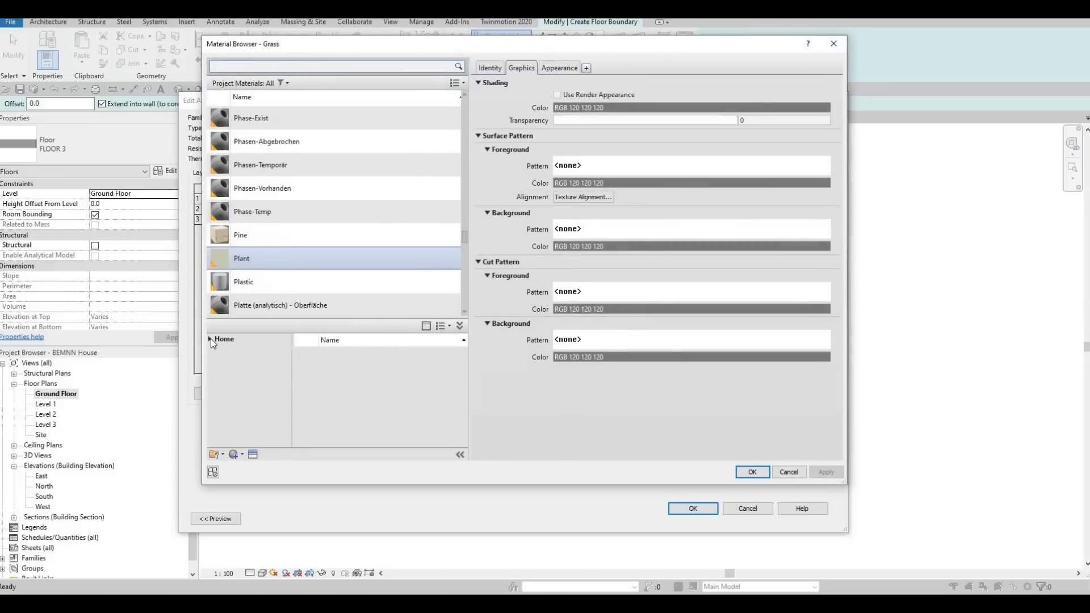
{"action": "left_click", "coordinate": [210, 339]}
{"action": "left_click", "coordinate": [211, 360]}
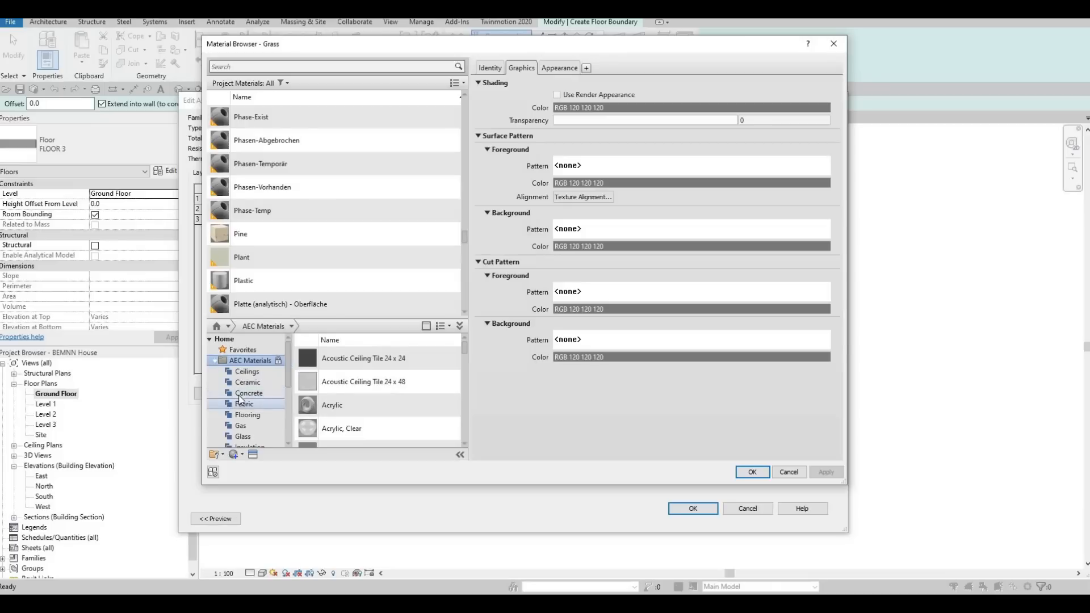
{"action": "left_click", "coordinate": [238, 393]}
{"action": "scroll", "coordinate": [393, 400], "scroll_direction": "down", "scroll_amount": 5}
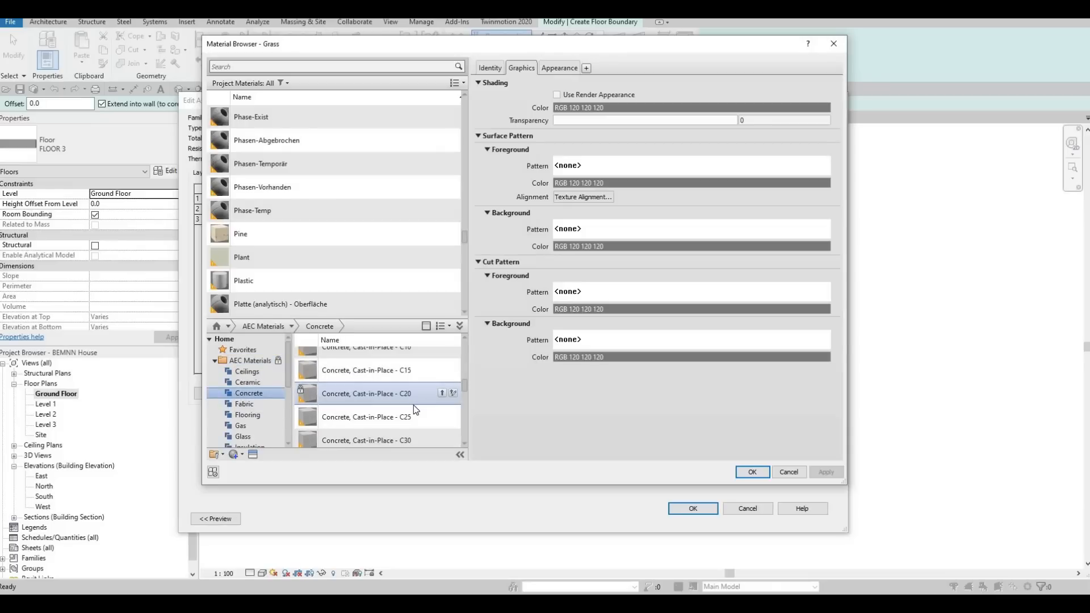
{"action": "scroll", "coordinate": [413, 406], "scroll_direction": "down", "scroll_amount": 5}
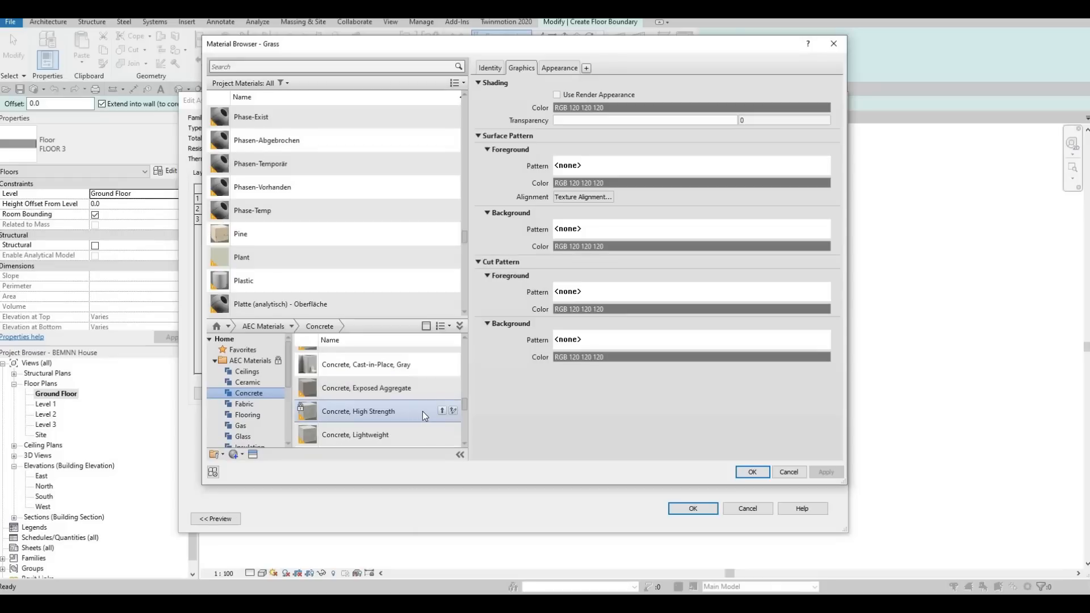
{"action": "left_click", "coordinate": [441, 410]}
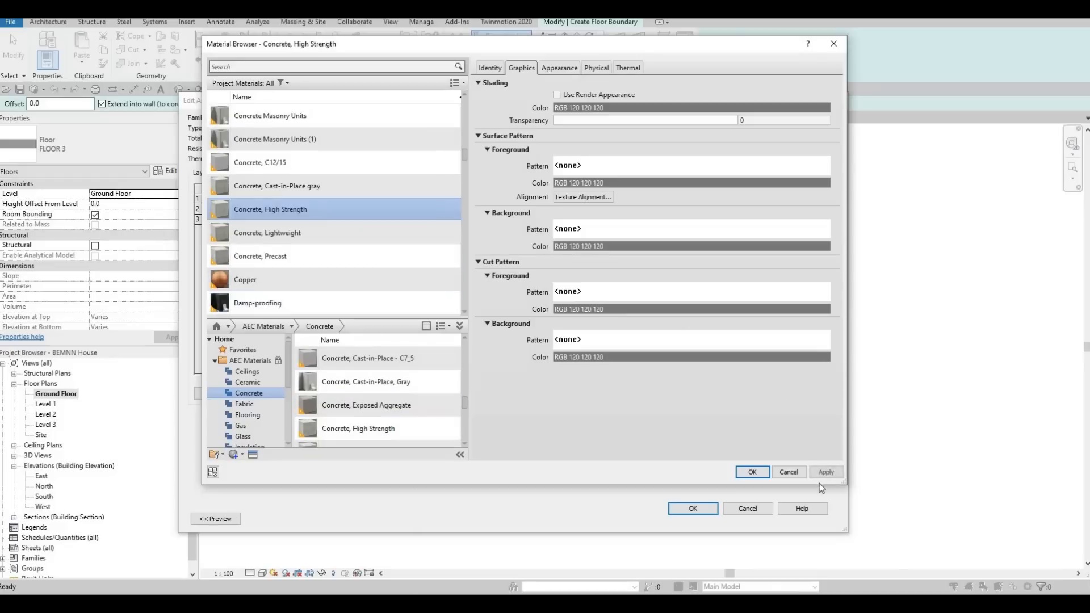
{"action": "left_click", "coordinate": [755, 474]}
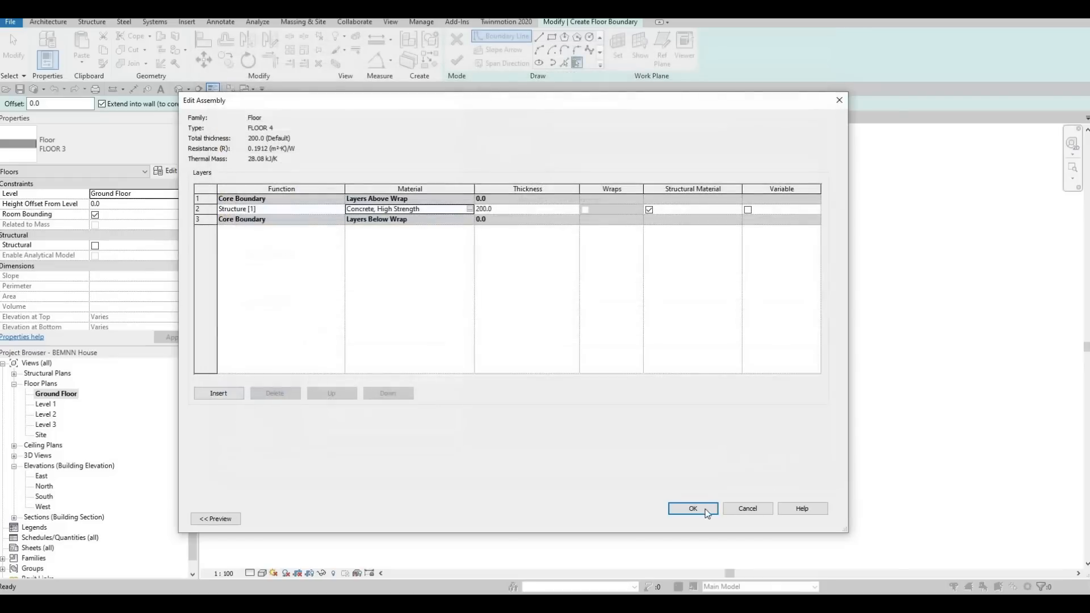
{"action": "left_click", "coordinate": [710, 515]}
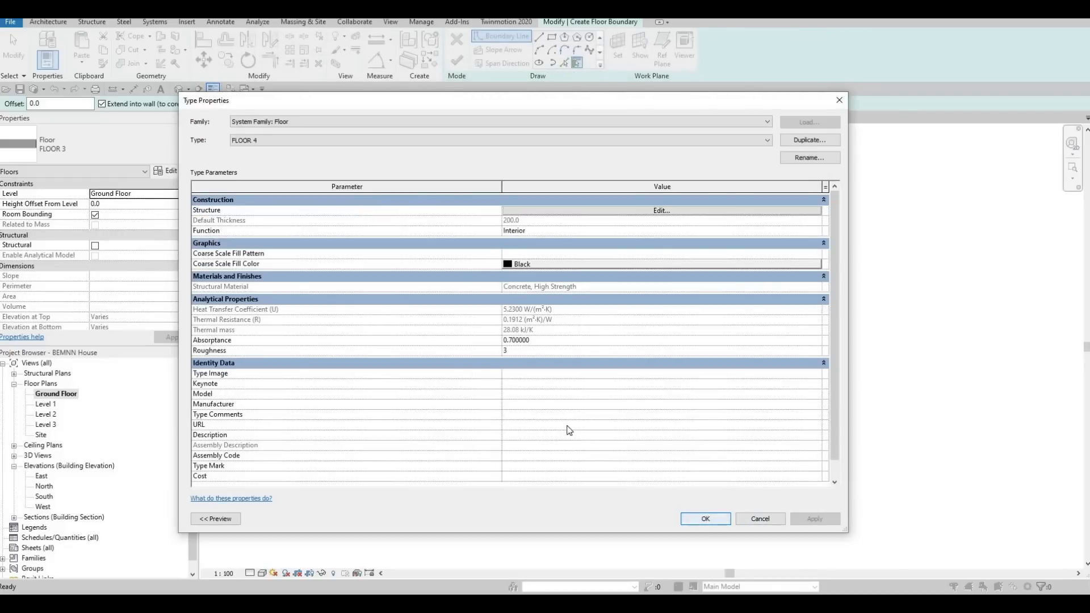
{"action": "left_click", "coordinate": [704, 518]}
Sketch a rectangular floor boundary over the front yard, from the house's front wall line to the boundary walls' inner faces.
{"action": "left_click", "coordinate": [552, 37]}
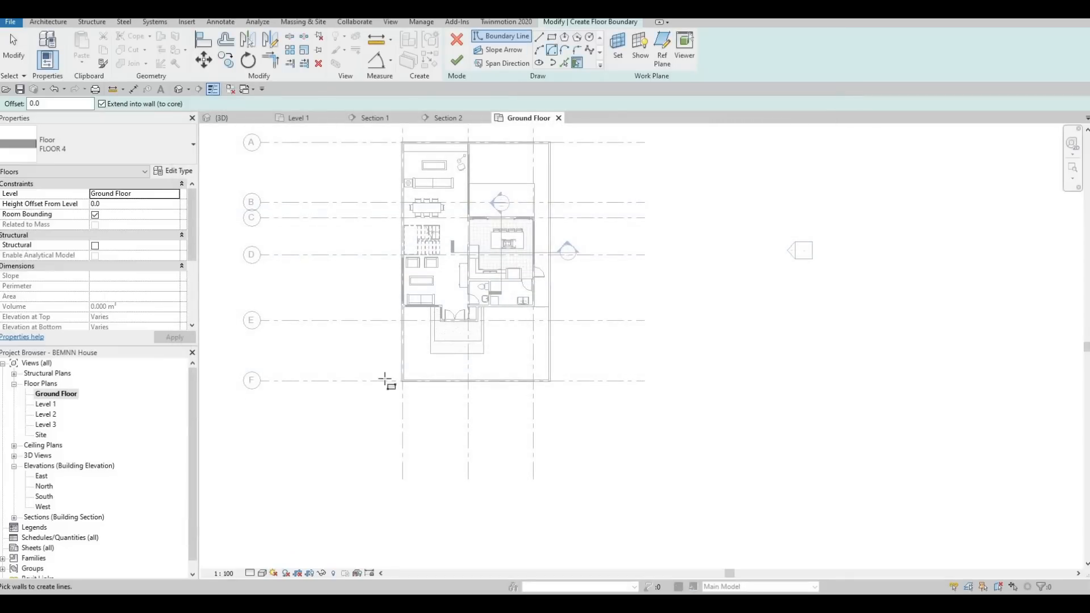
{"action": "scroll", "coordinate": [397, 262], "scroll_direction": "up", "scroll_amount": 2}
{"action": "scroll", "coordinate": [397, 262], "scroll_direction": "up", "scroll_amount": 4}
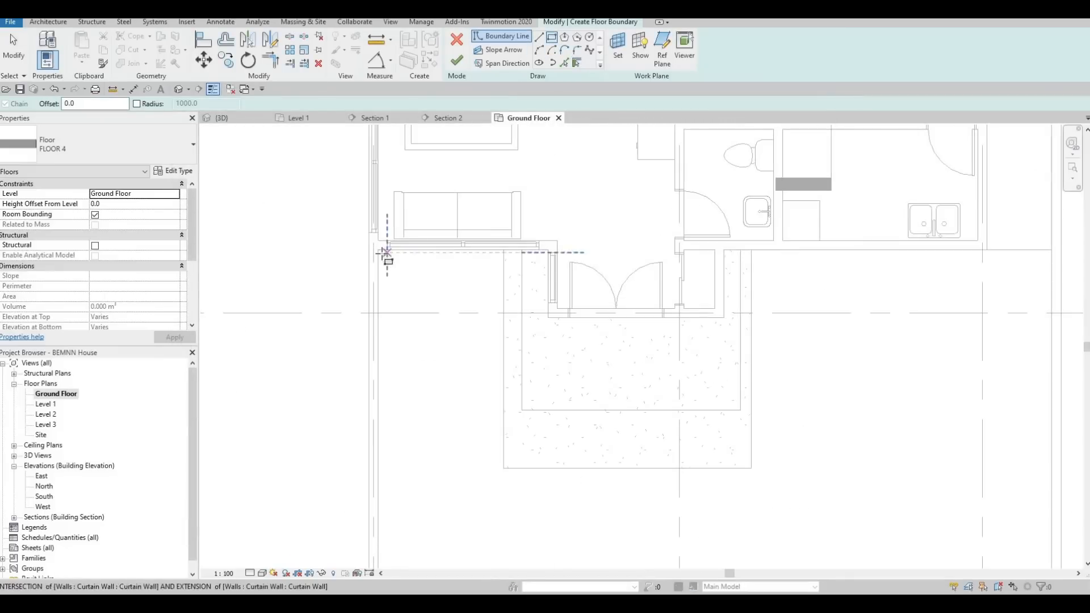
{"action": "left_click", "coordinate": [377, 250]}
{"action": "scroll", "coordinate": [732, 449], "scroll_direction": "down", "scroll_amount": 2}
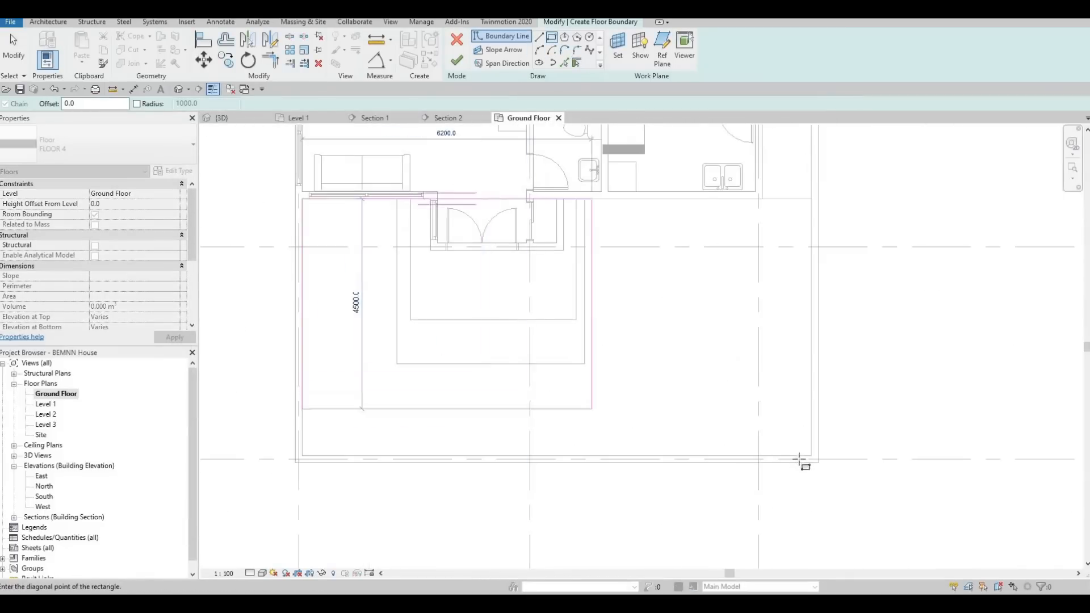
{"action": "left_click", "coordinate": [811, 458]}
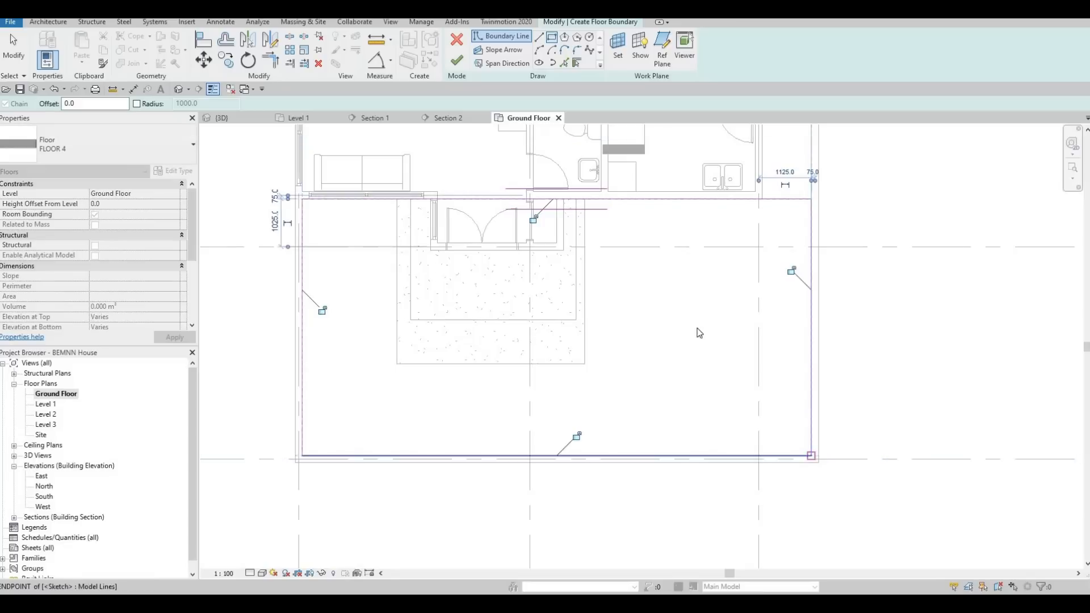
{"action": "key", "text": "Escape"}
{"action": "key", "text": "Escape"}
{"action": "key", "text": "Escape"}
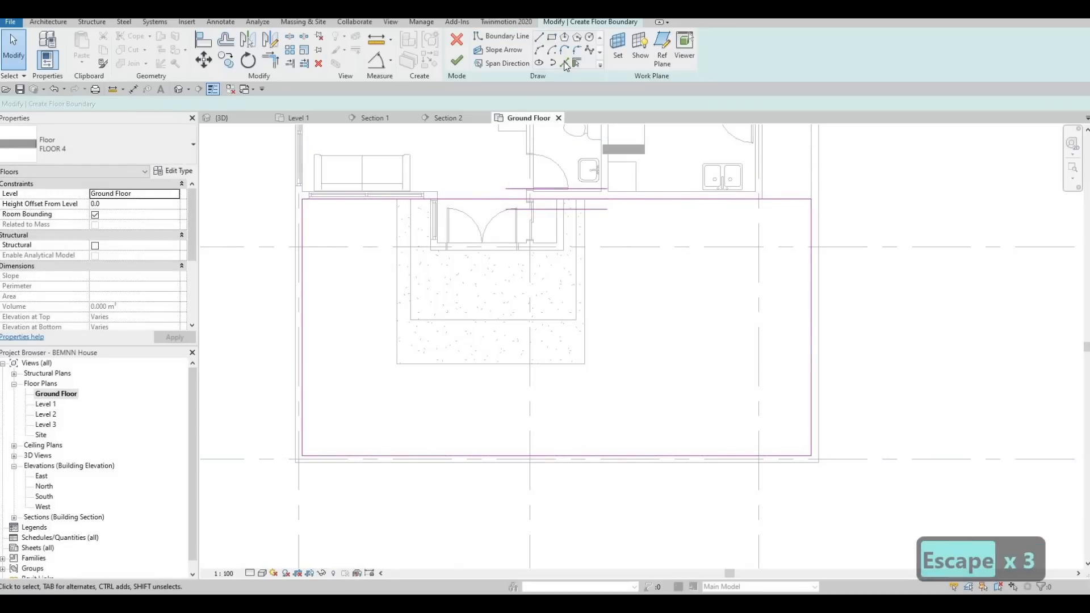
Add floor boundary lines along the three outer edges of the lowest entrance step by picking them.
{"action": "left_click", "coordinate": [397, 249]}
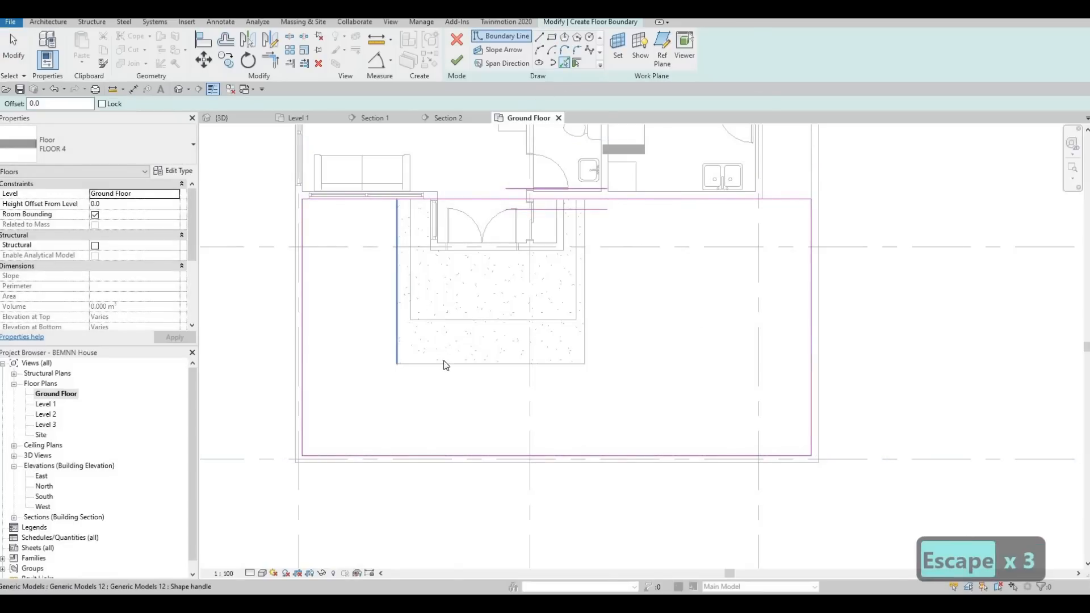
{"action": "left_click", "coordinate": [450, 362]}
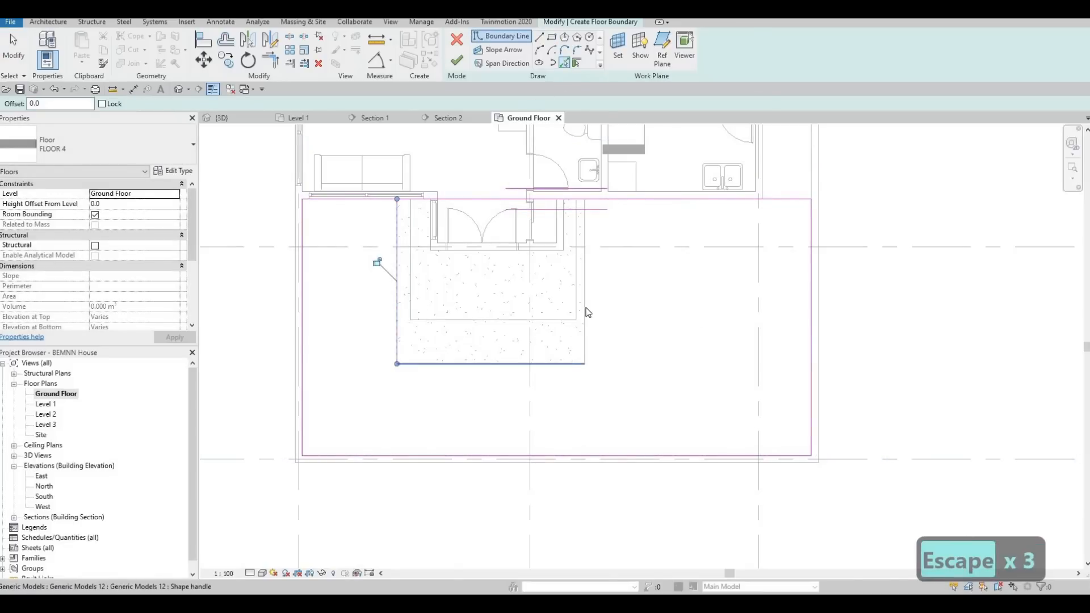
{"action": "left_click", "coordinate": [577, 269]}
{"action": "key", "text": "Escape"}
{"action": "key", "text": "Escape"}
Try to trim the boundary line along the house front against the entrance step outline.
{"action": "key", "text": "t"}
{"action": "key", "text": "r"}
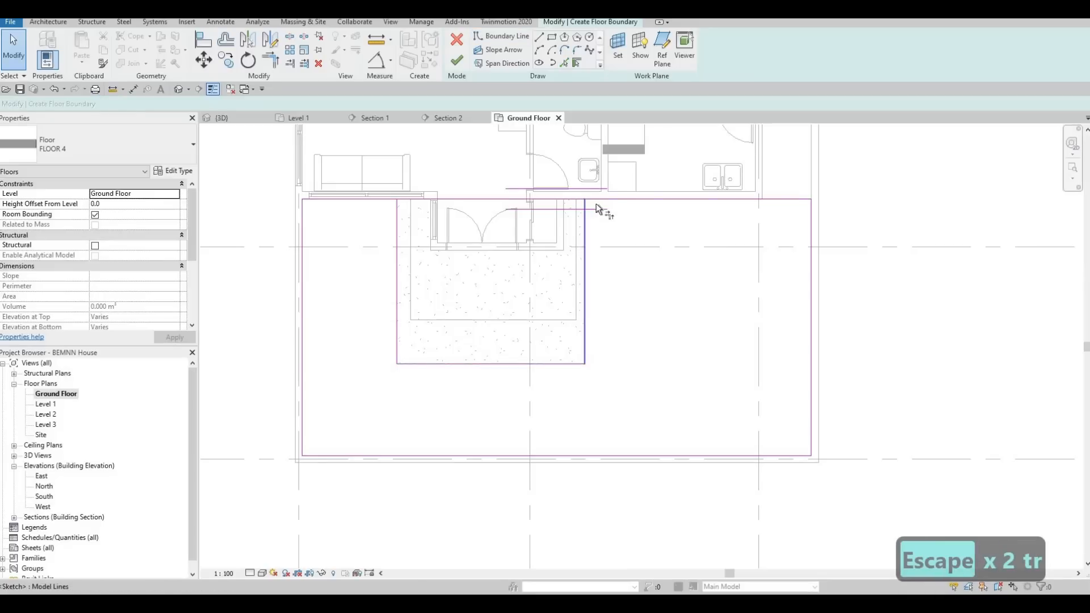
{"action": "left_click", "coordinate": [516, 229]}
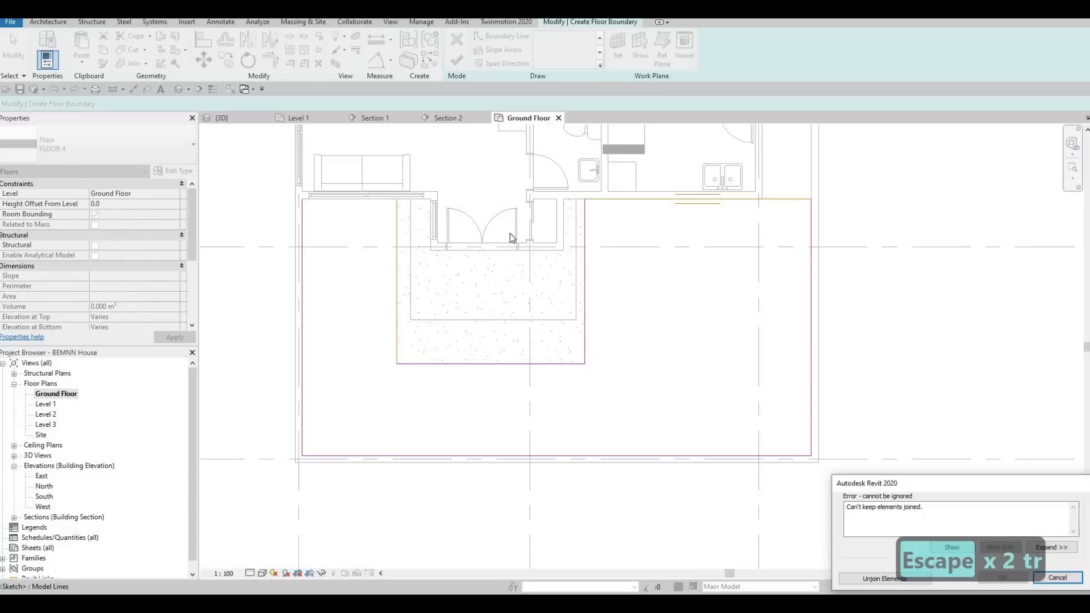
{"action": "key", "text": "Escape"}
{"action": "key", "text": "Escape"}
Split the boundary line along the house front between the two sides of the entrance step outline.
{"action": "key", "text": "s"}
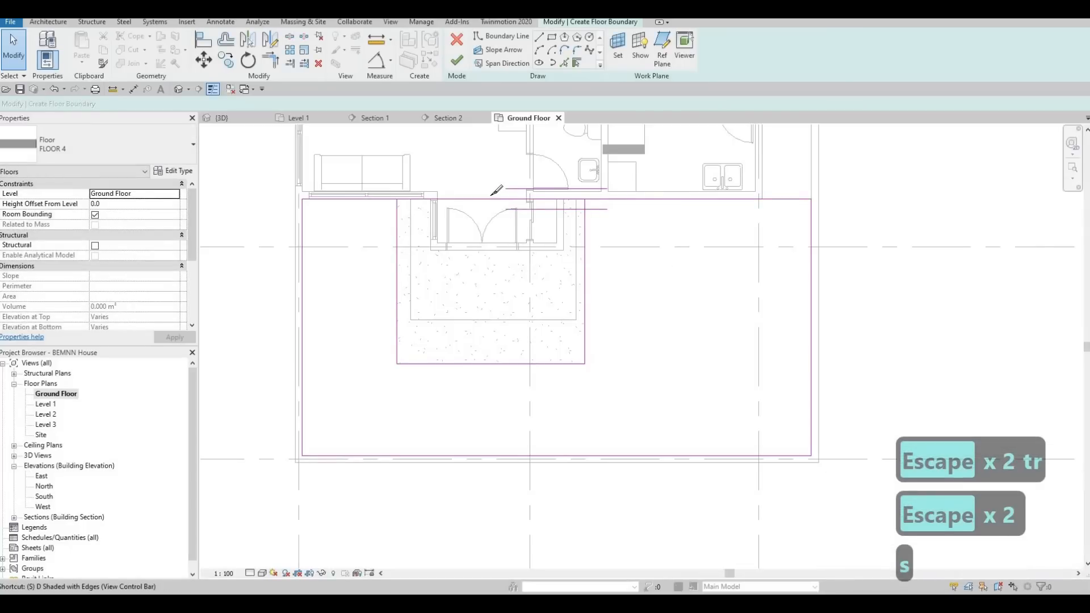
{"action": "key", "text": "l"}
{"action": "key", "text": "Escape"}
{"action": "key", "text": "Escape"}
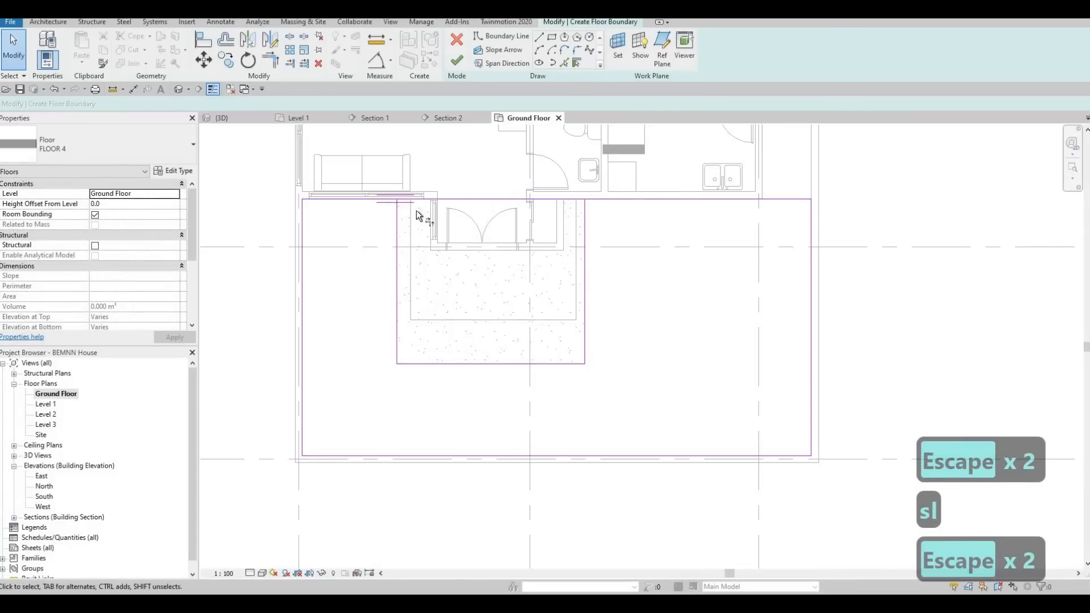
Trim both pieces of the house-front boundary line to the step outline's sides and finish the FLOOR 4 floor.
{"action": "key", "text": "t"}
{"action": "key", "text": "r"}
{"action": "left_click", "coordinate": [393, 224]}
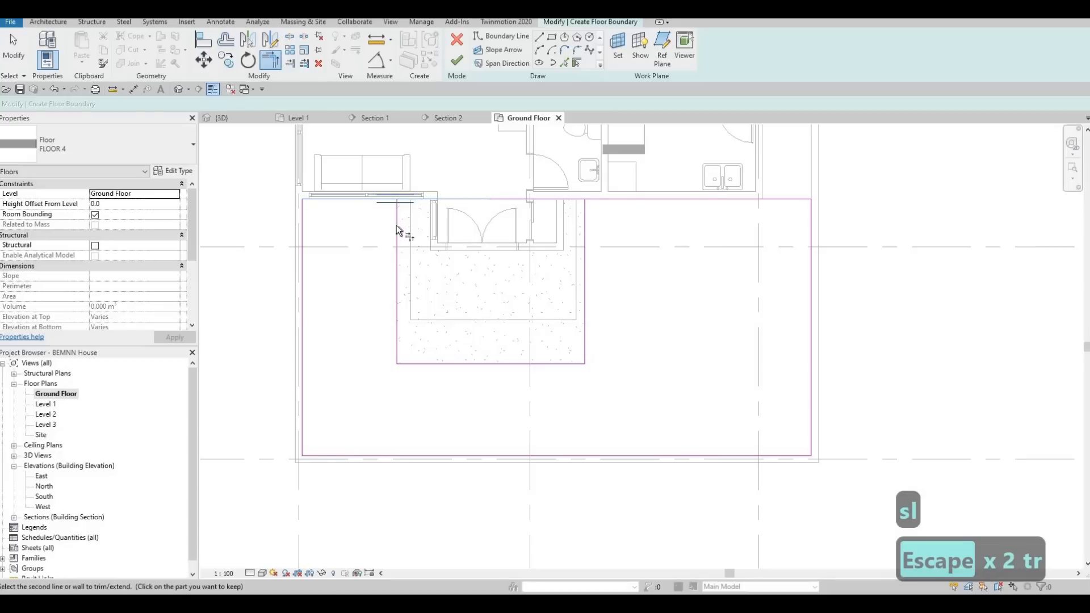
{"action": "left_click", "coordinate": [397, 228]}
{"action": "left_click", "coordinate": [585, 220]}
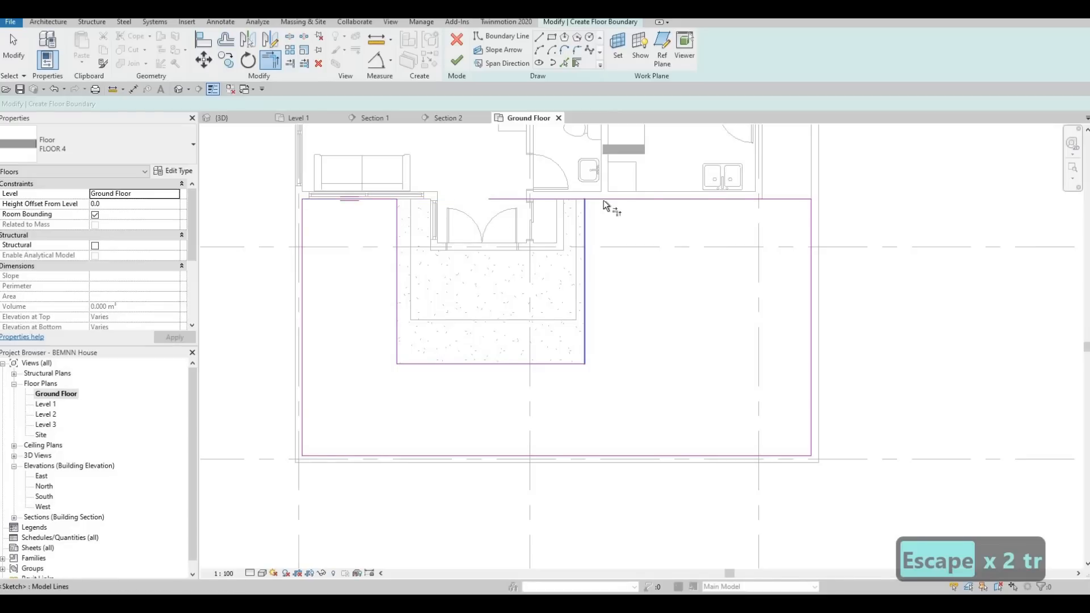
{"action": "left_click", "coordinate": [721, 199]}
{"action": "middle_click_drag", "start_coordinate": [779, 148], "coordinate": [740, 149]}
{"action": "key", "text": "Escape"}
{"action": "left_click", "coordinate": [457, 59]}
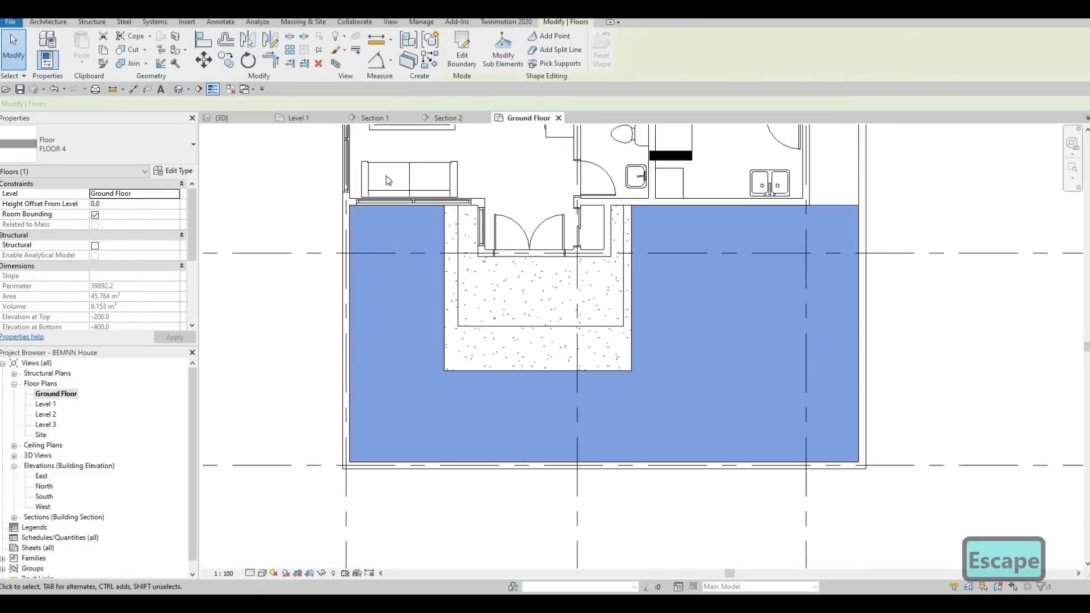
{"action": "key", "text": "Escape"}
{"action": "key", "text": "Escape"}
In the 3D view, select the connected chain of house and boundary walls and set its base constraint to Ground Floor.
{"action": "left_click", "coordinate": [221, 117]}
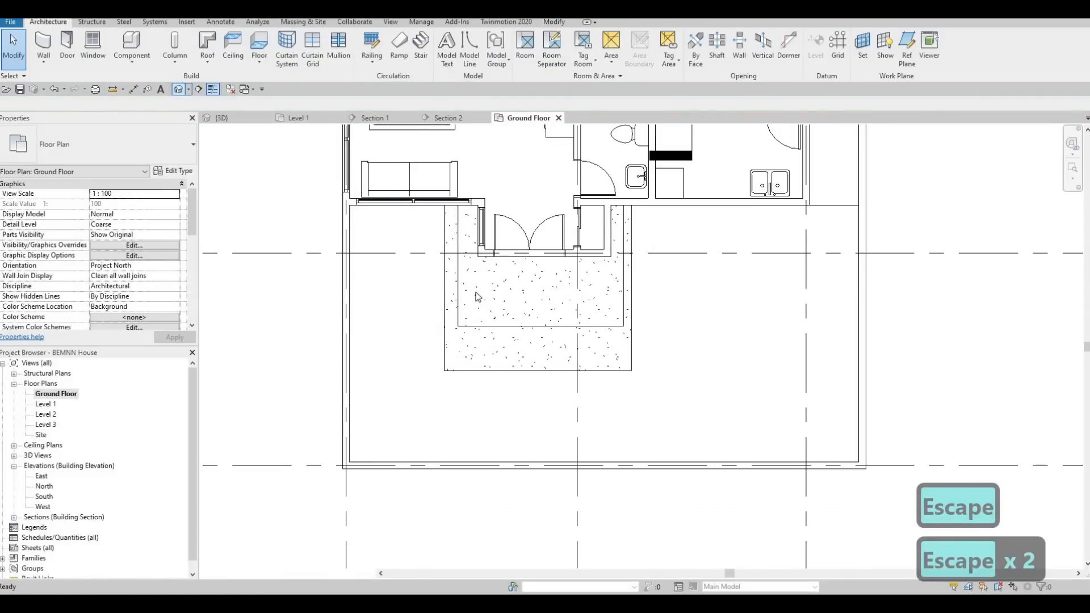
{"action": "middle_click_drag", "start_coordinate": [532, 236], "coordinate": [547, 382], "text": "shift"}
{"action": "scroll", "coordinate": [636, 278], "scroll_direction": "up", "scroll_amount": 2}
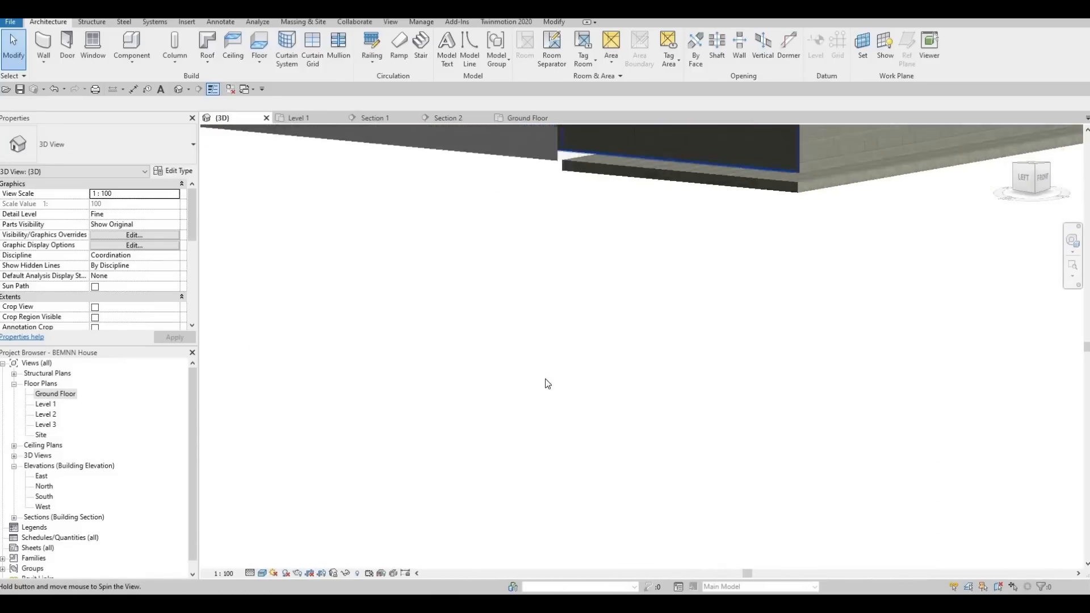
{"action": "middle_click_drag", "start_coordinate": [554, 290], "coordinate": [475, 434]}
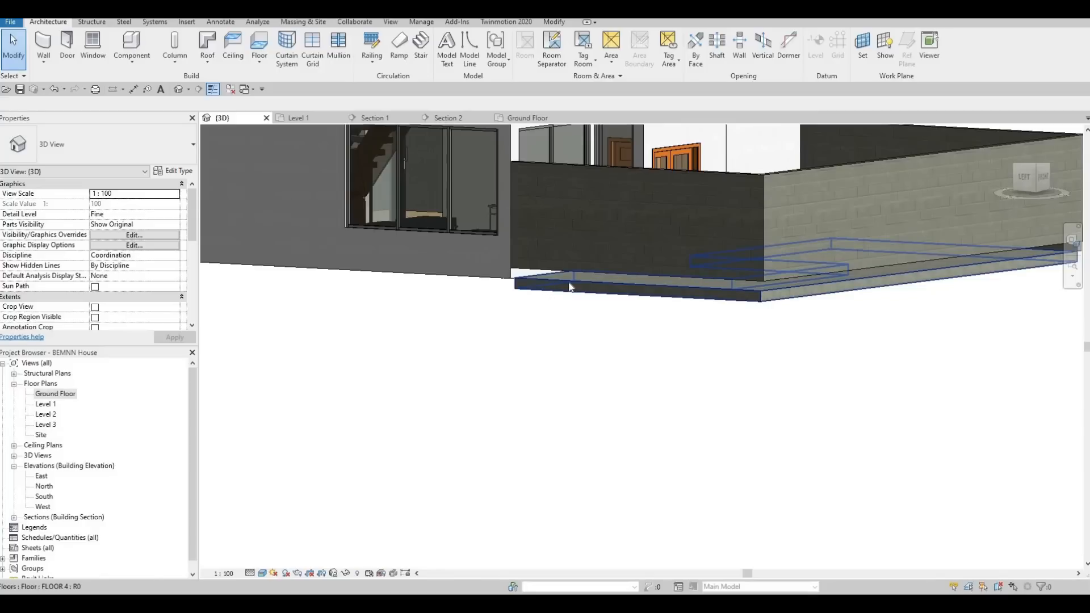
{"action": "key", "text": "Tab"}
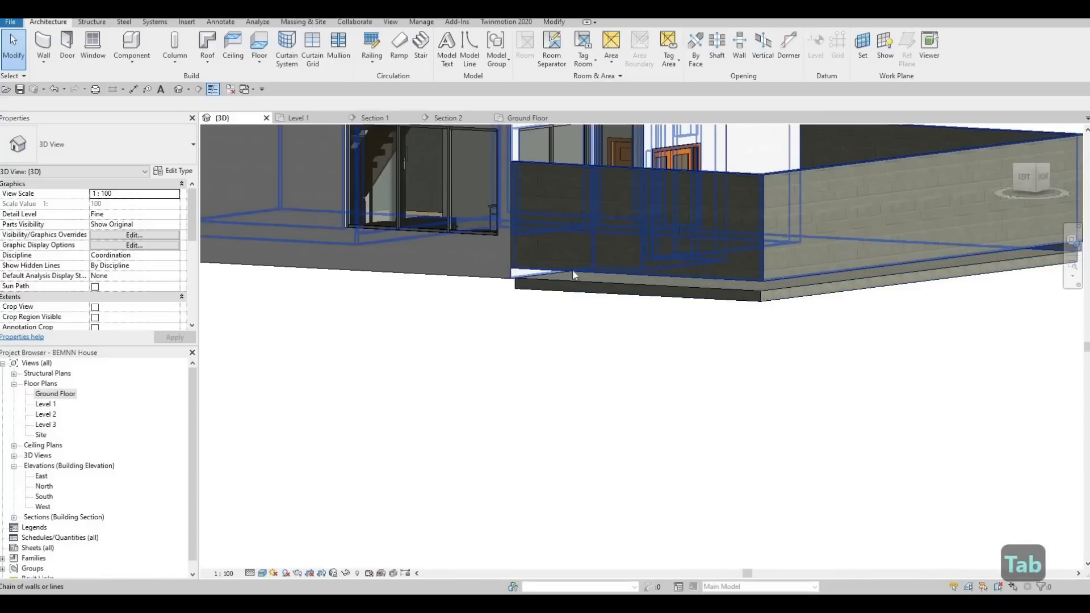
{"action": "left_click", "coordinate": [515, 275]}
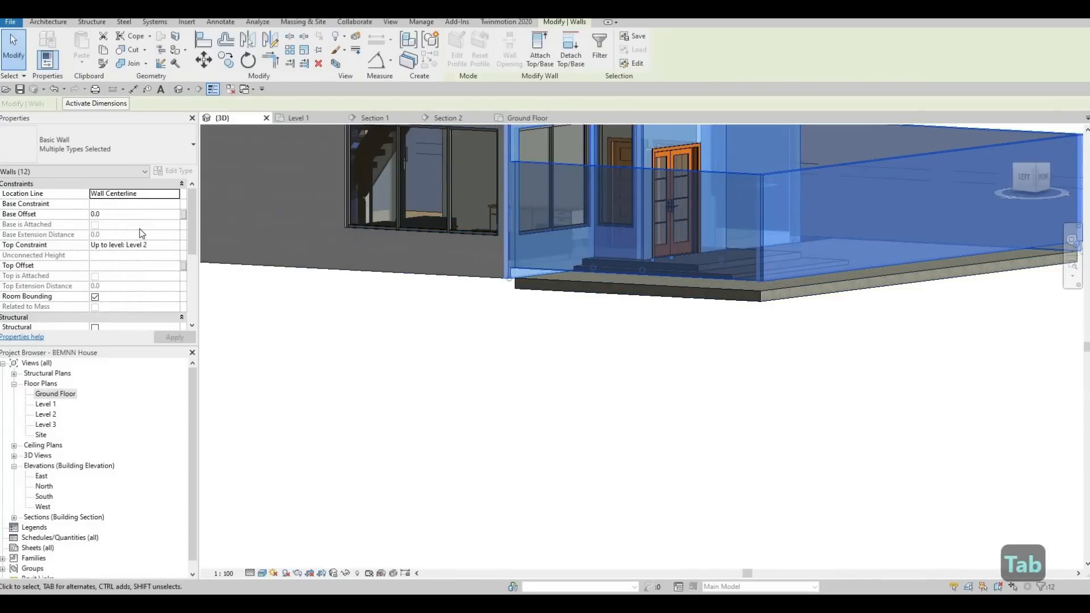
{"action": "left_click", "coordinate": [174, 206]}
{"action": "left_click", "coordinate": [145, 206]}
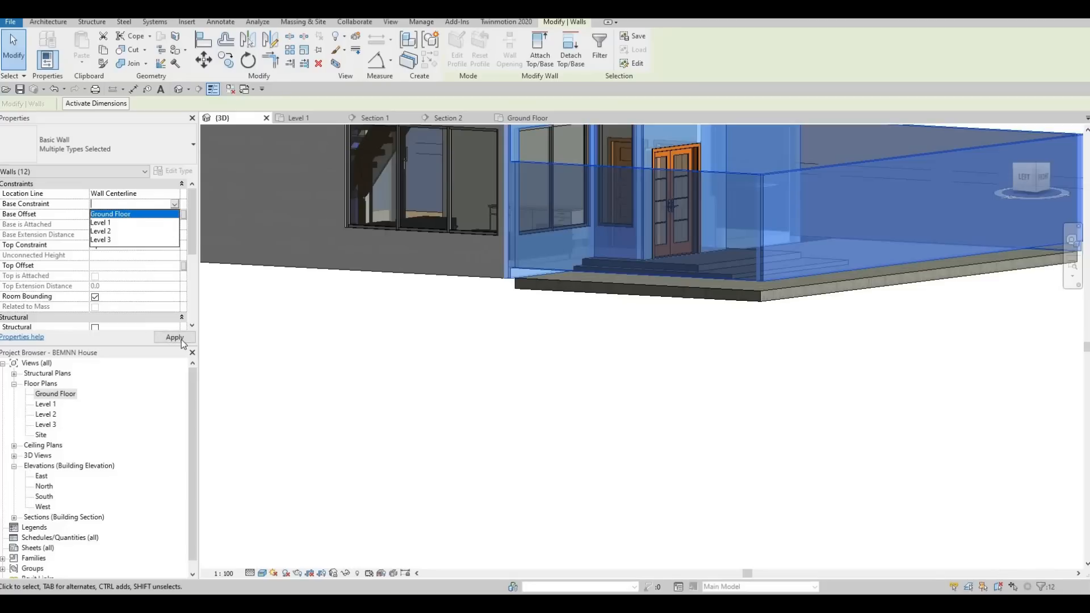
{"action": "left_click", "coordinate": [180, 338]}
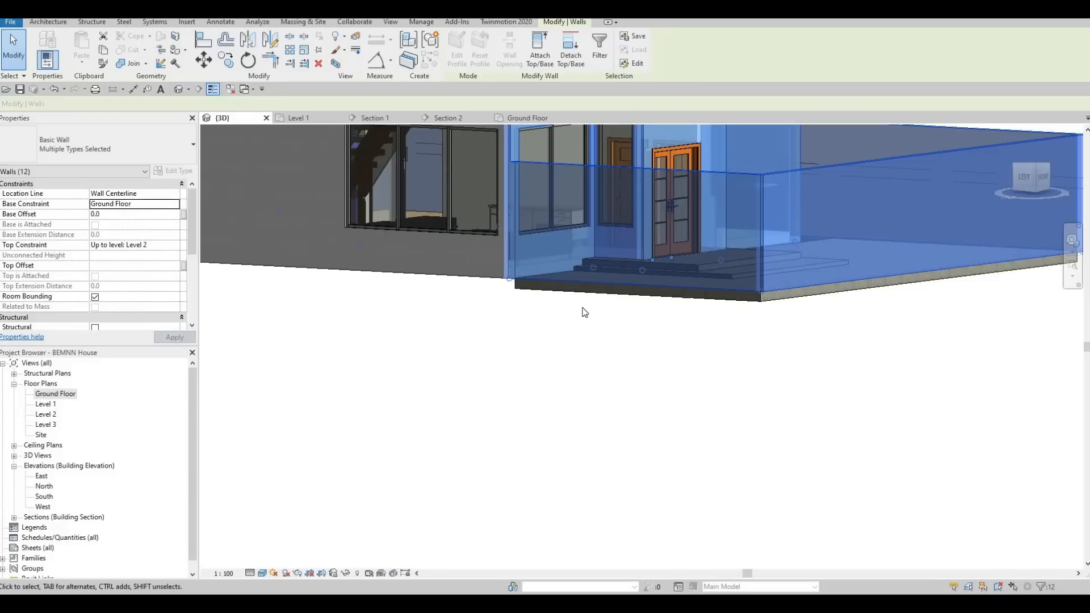
{"action": "key", "text": "Escape"}
{"action": "key", "text": "Escape"}
Examine the front yard floor, entrance steps and boundary walls from above in the 3D view.
{"action": "middle_click_drag", "start_coordinate": [615, 316], "coordinate": [635, 397], "text": "shift"}
{"action": "scroll", "coordinate": [632, 359], "scroll_direction": "up", "scroll_amount": 3}
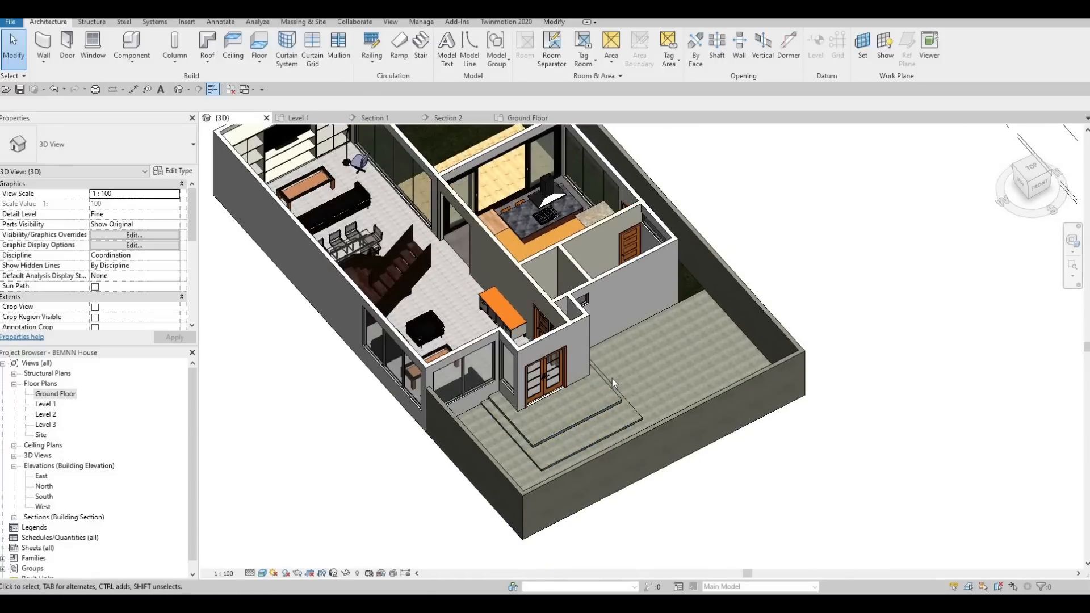
{"action": "middle_click_drag", "start_coordinate": [612, 378], "coordinate": [604, 396]}
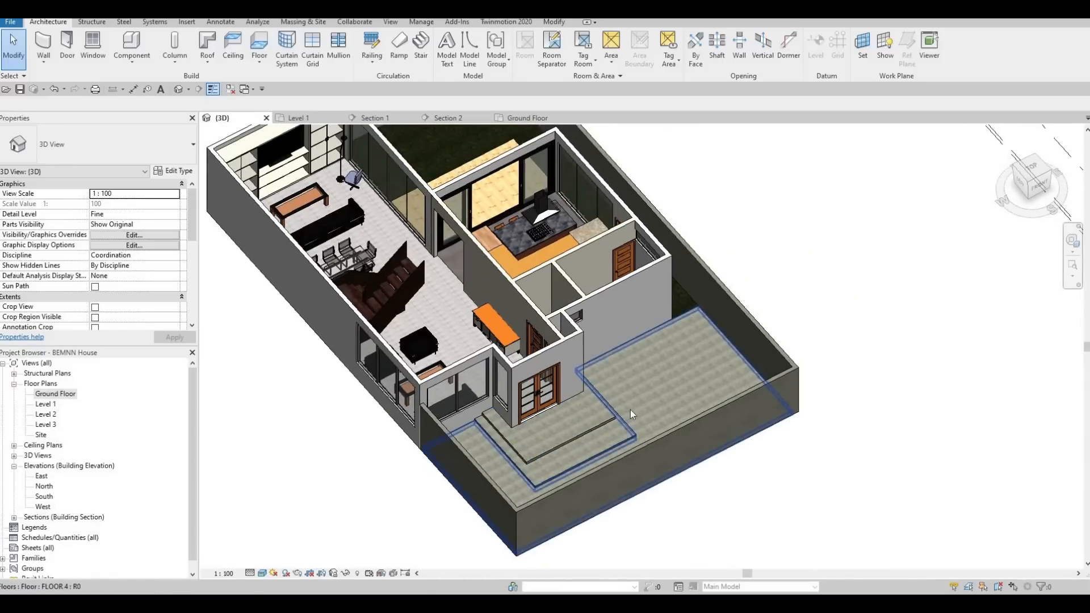
{"action": "scroll", "coordinate": [631, 401], "scroll_direction": "down", "scroll_amount": 2}
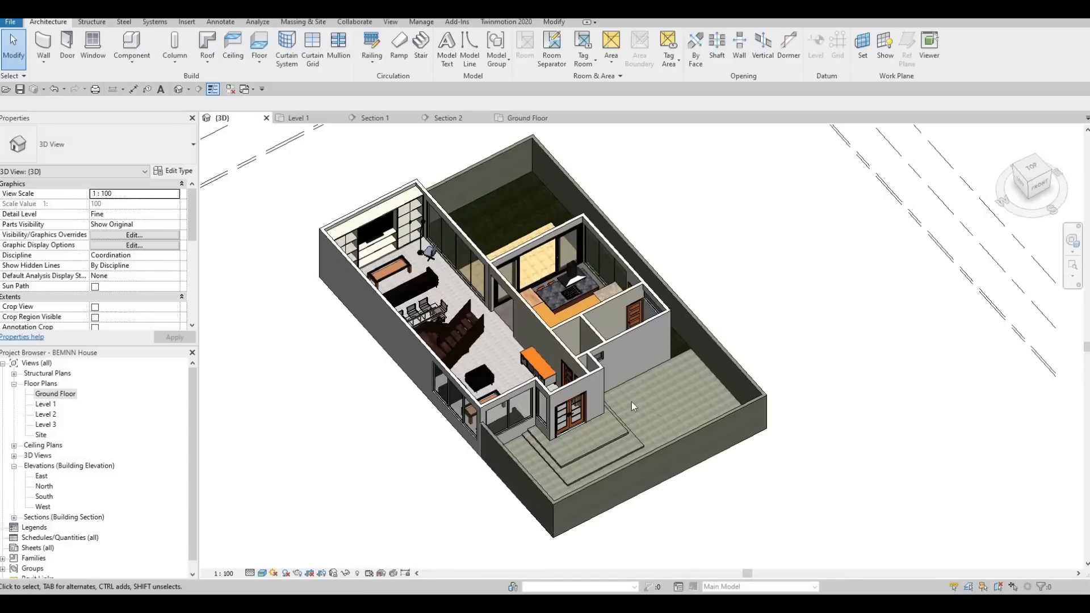